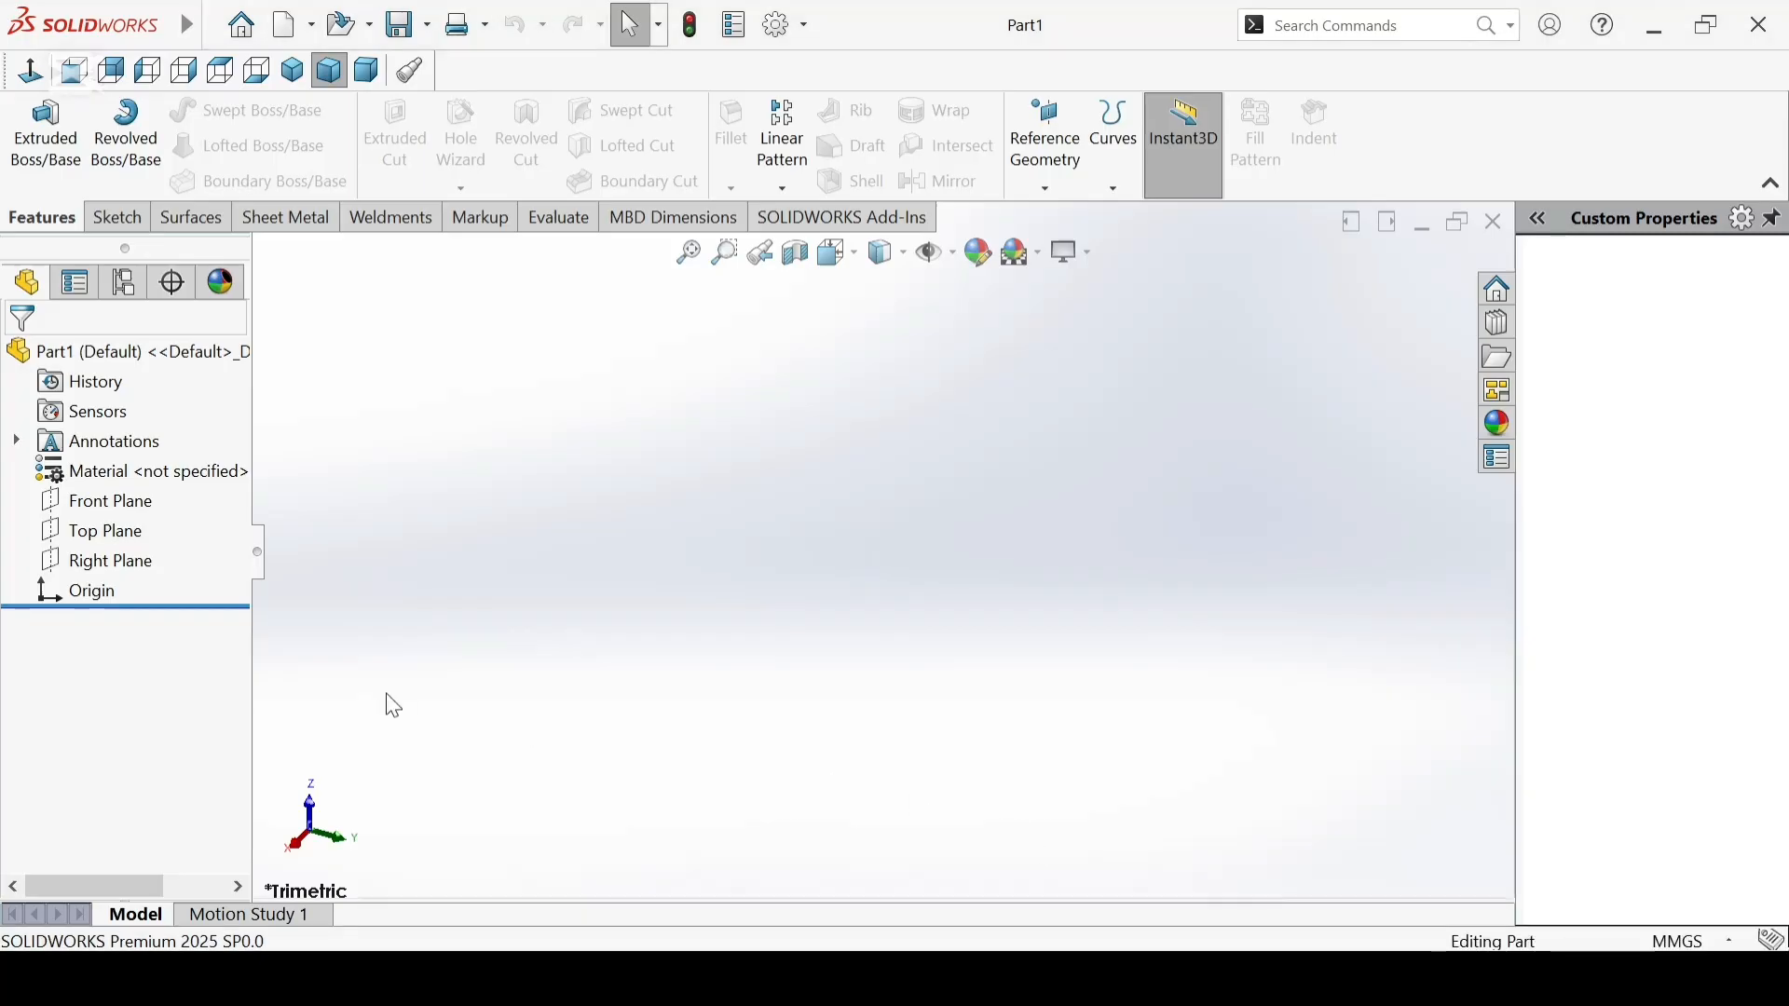
Step: Start a sketch on the Top Plane and draw a circle centred on the origin, about 77 mm in diameter
click(105, 538)
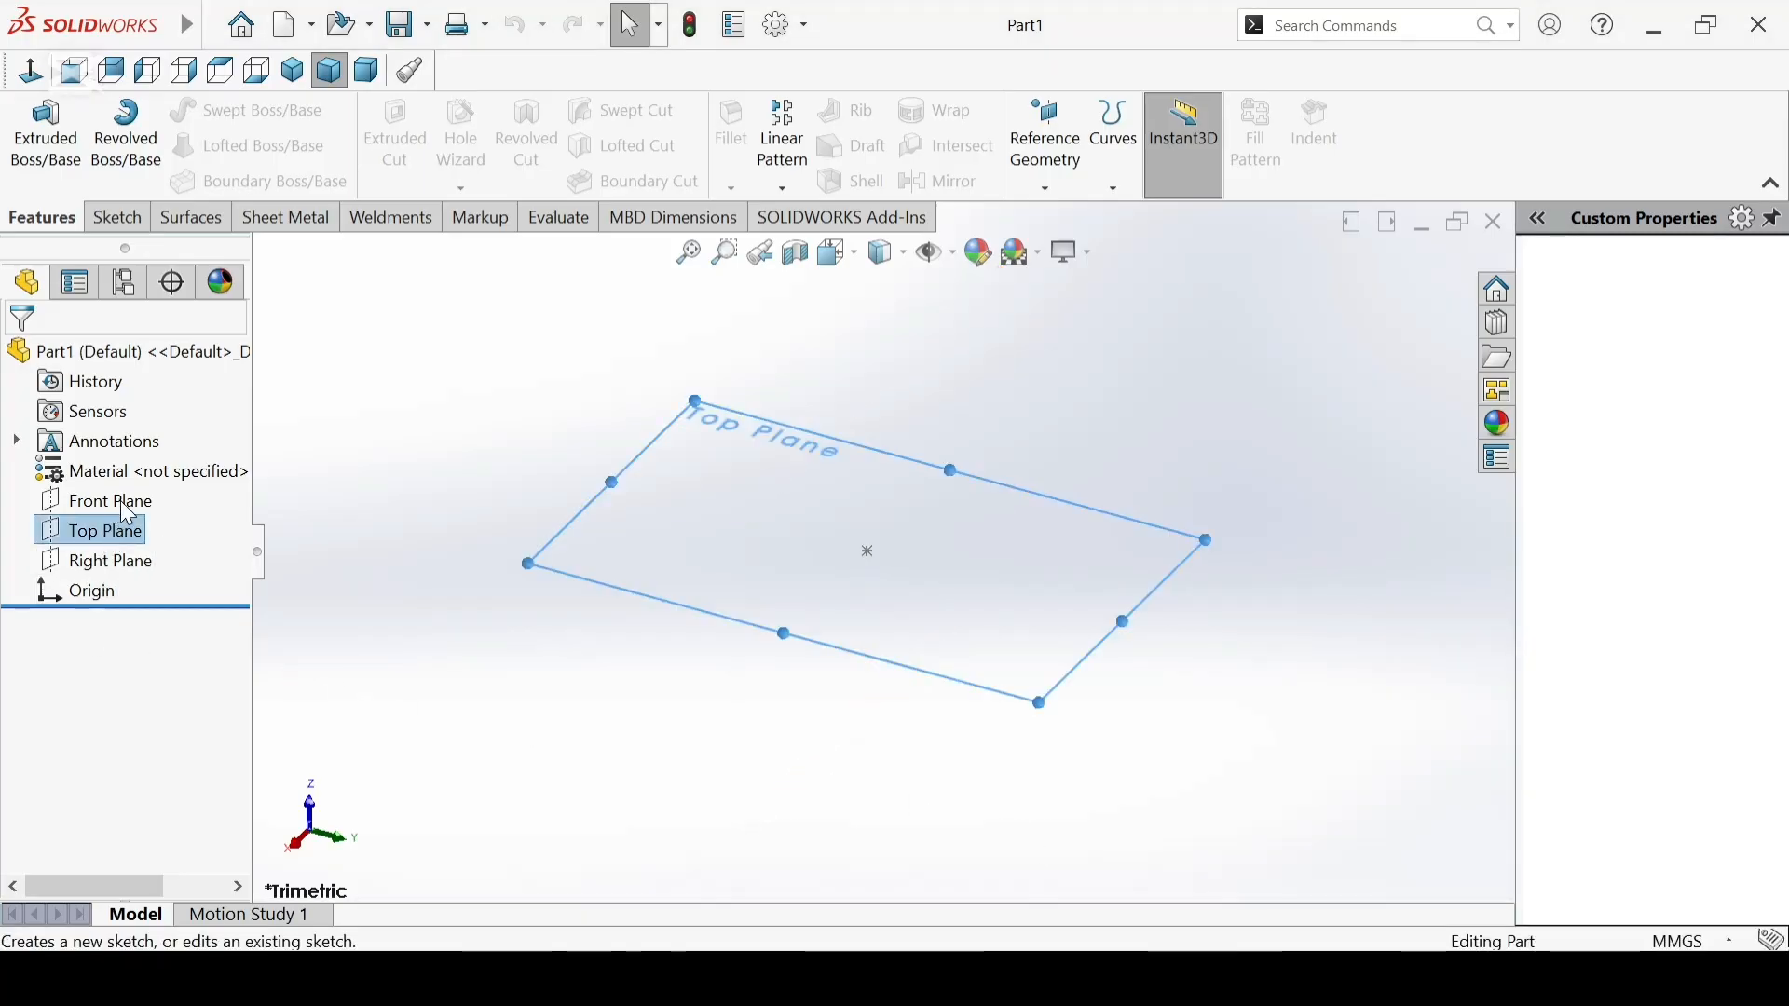
click(137, 514)
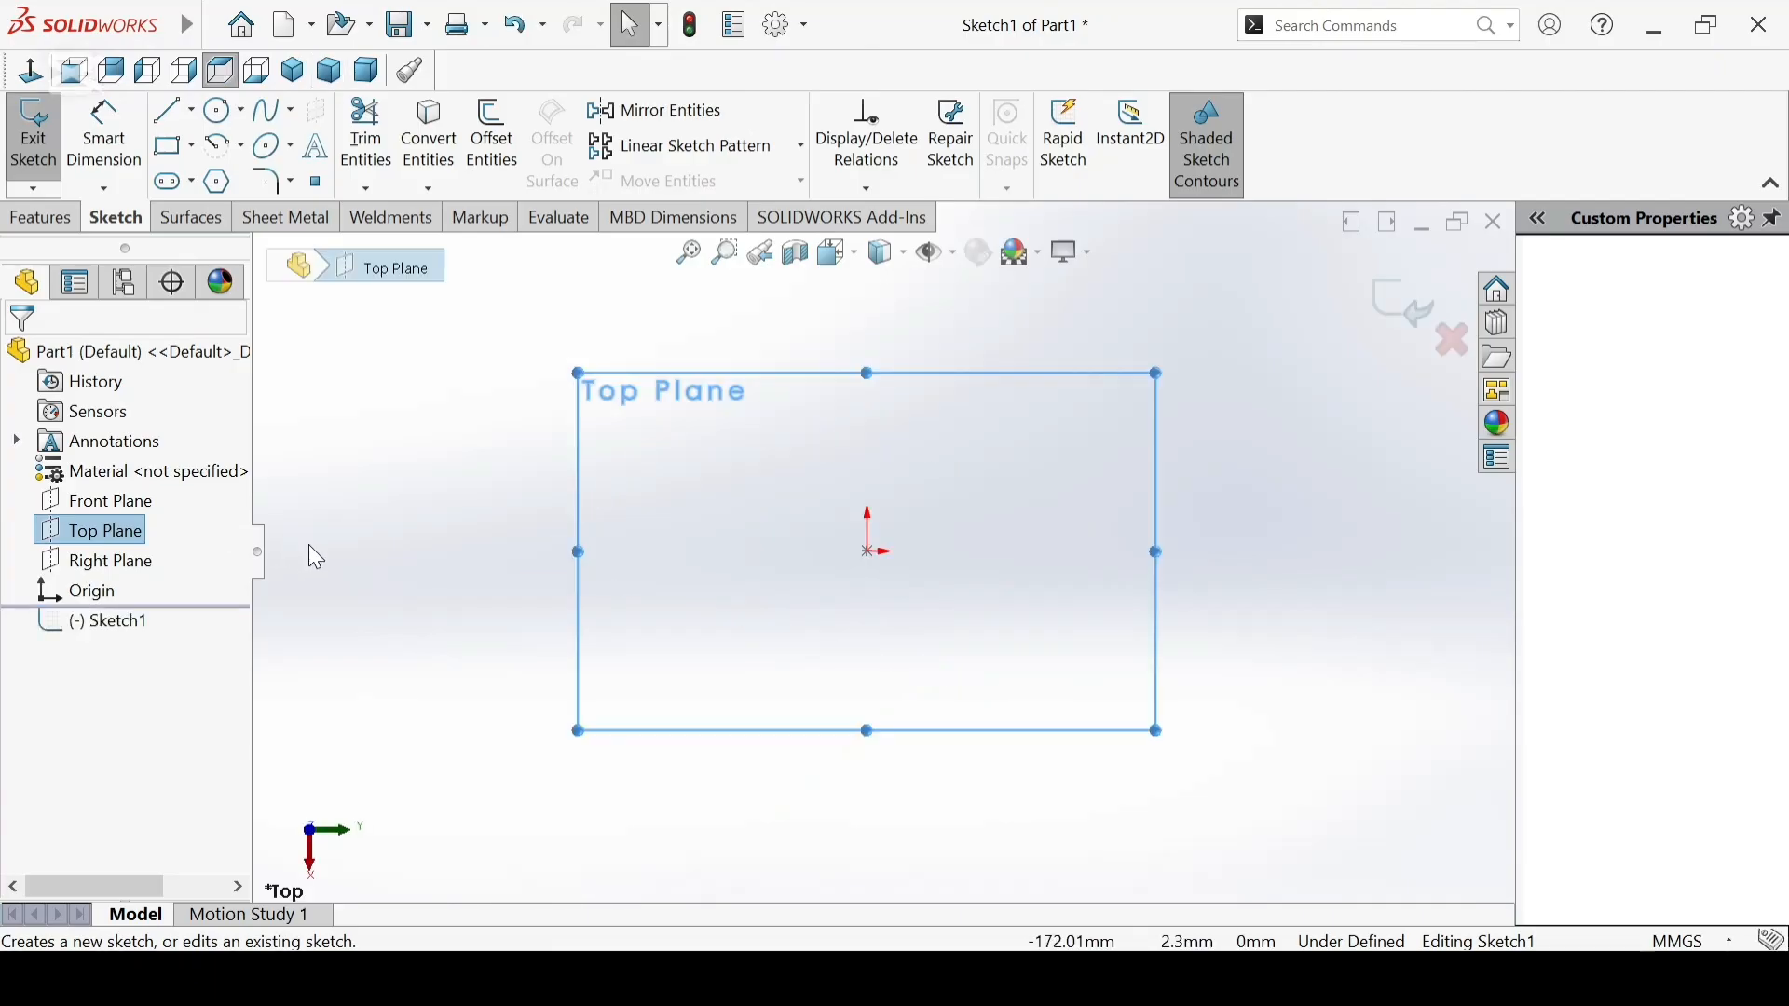
click(217, 117)
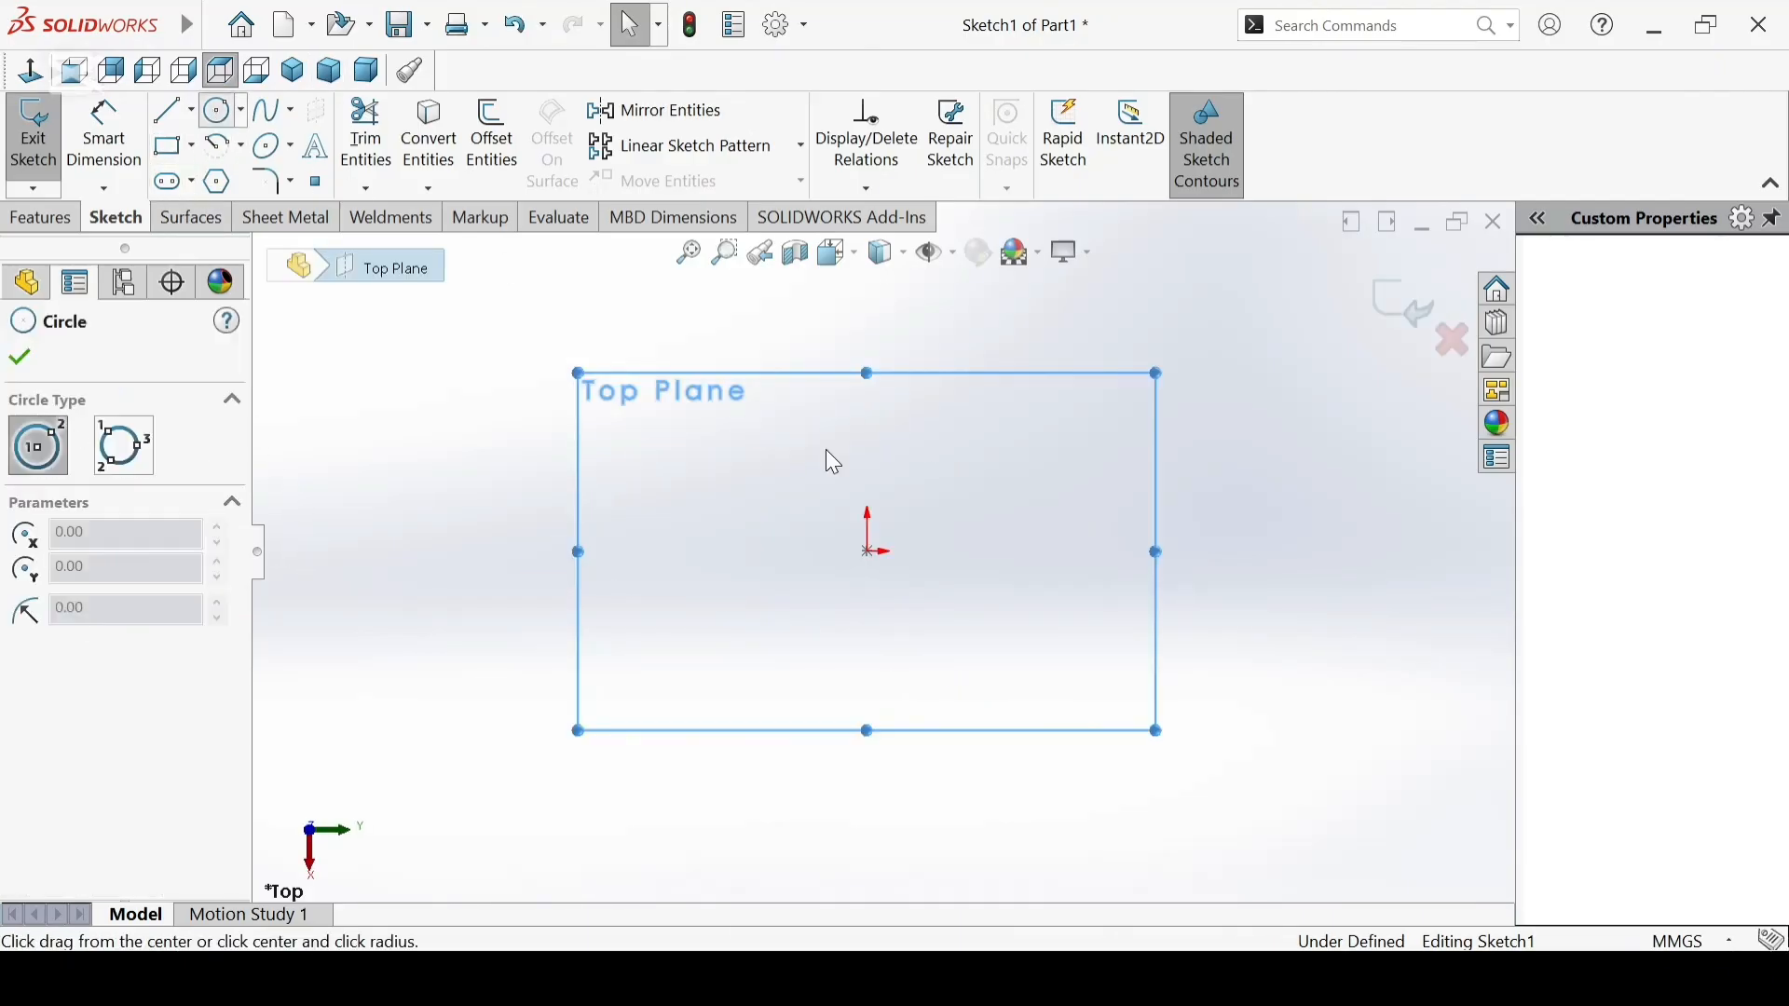
click(867, 551)
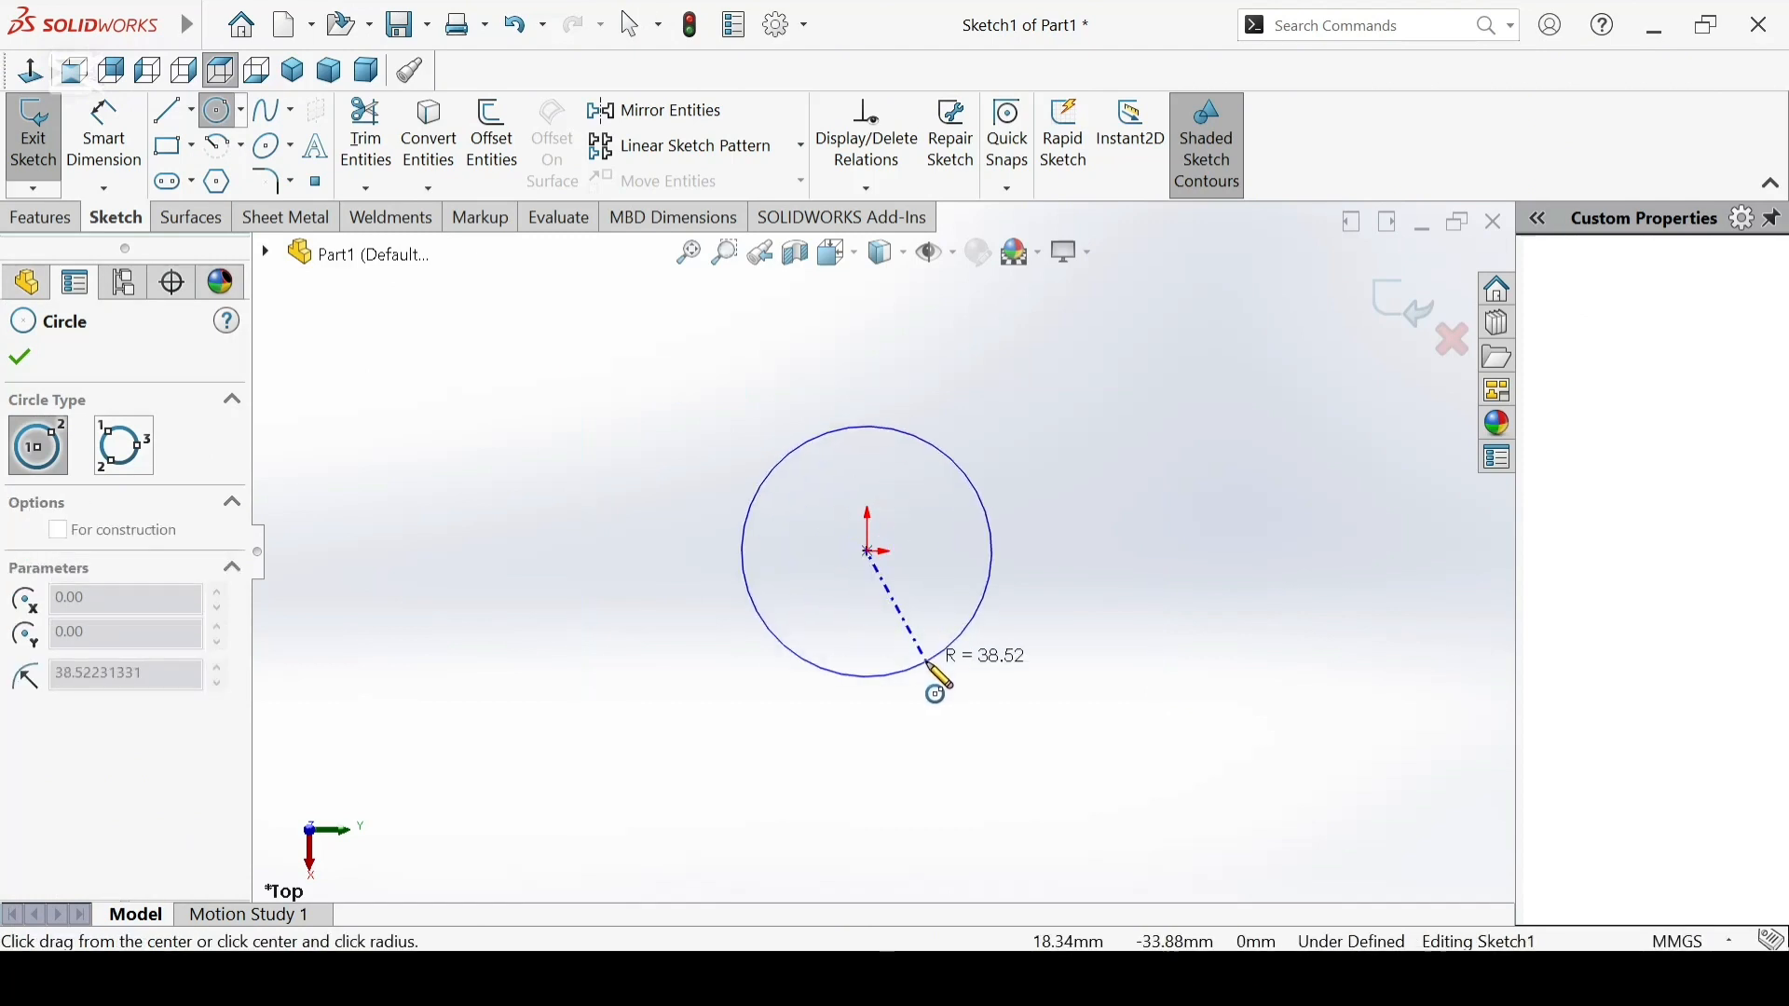
click(922, 675)
Step: Dimension the circle's diameter and set it to 30 mm
click(104, 140)
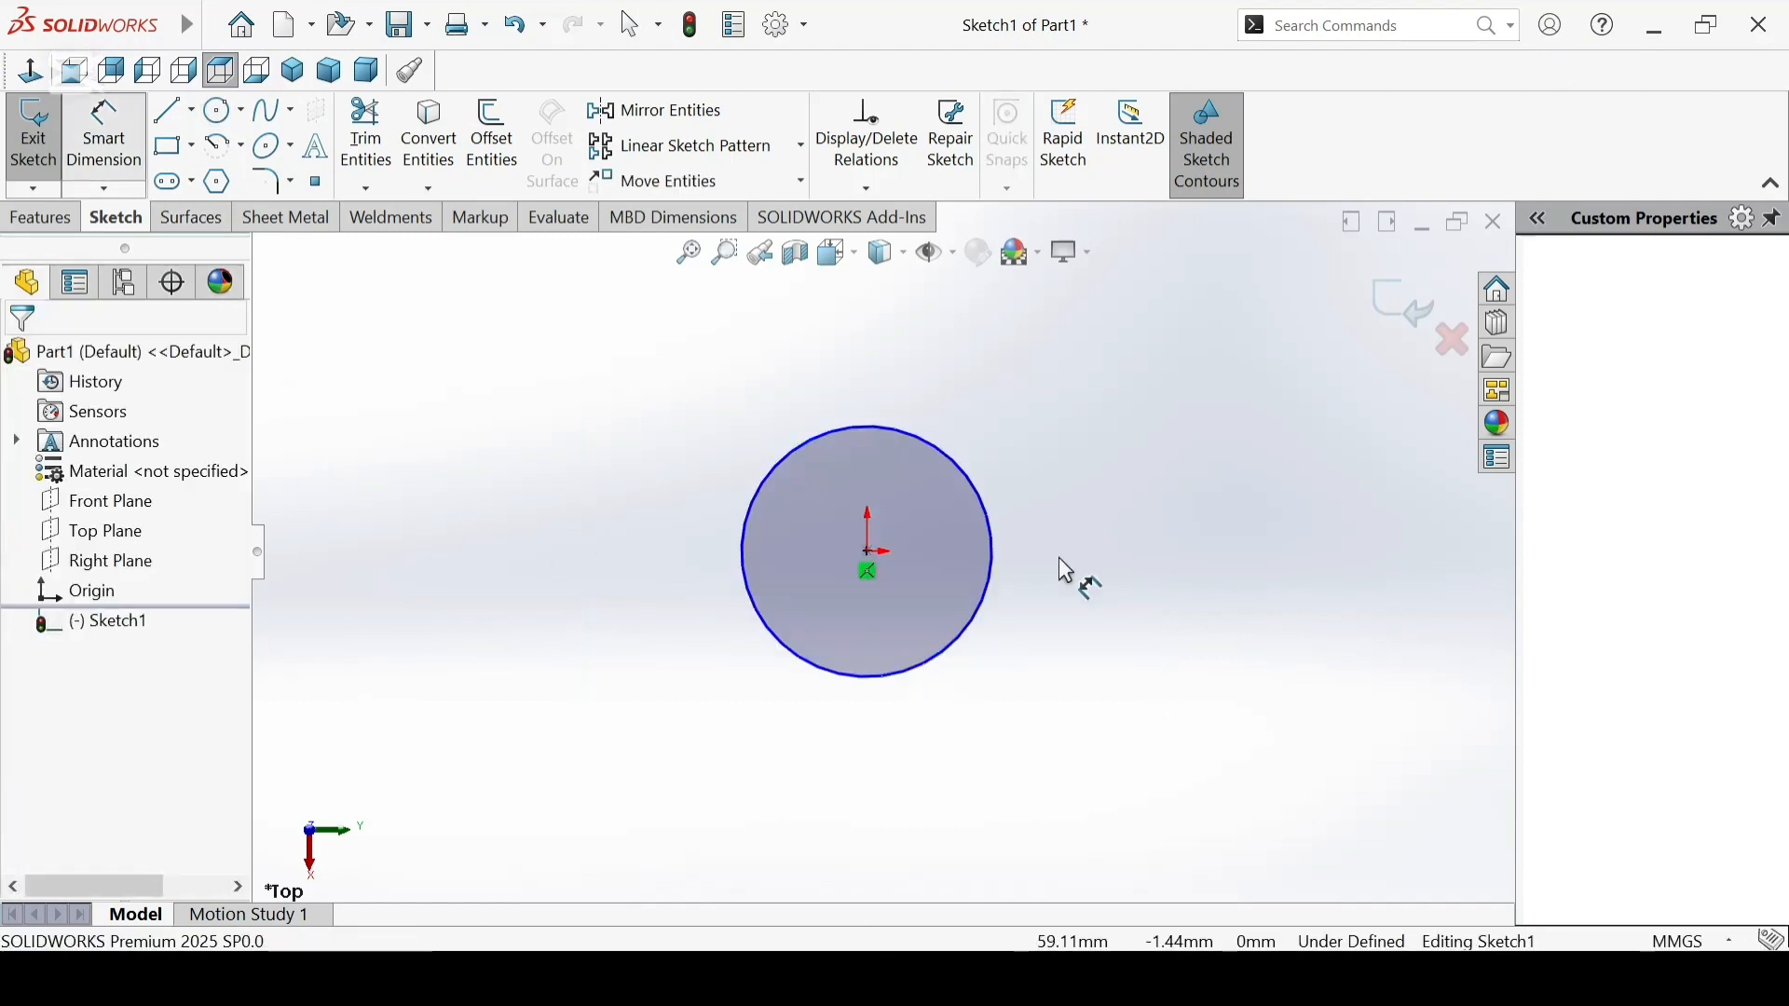
click(992, 564)
click(1175, 563)
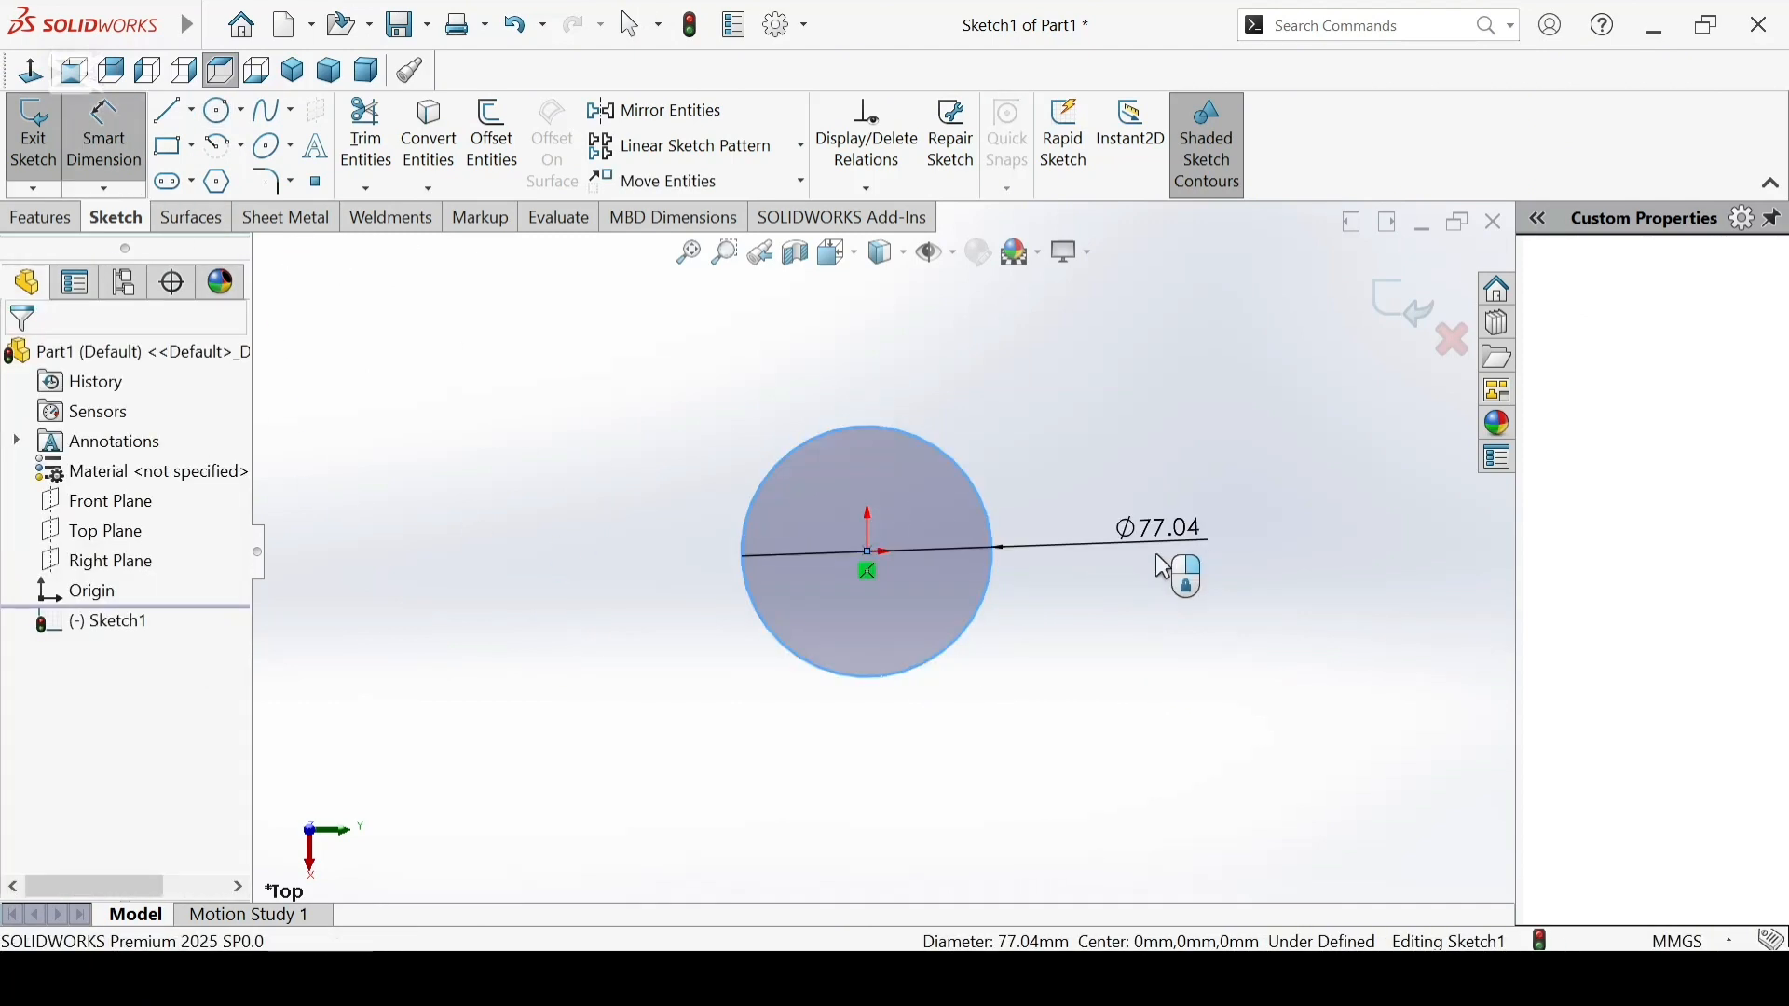
click(1155, 555)
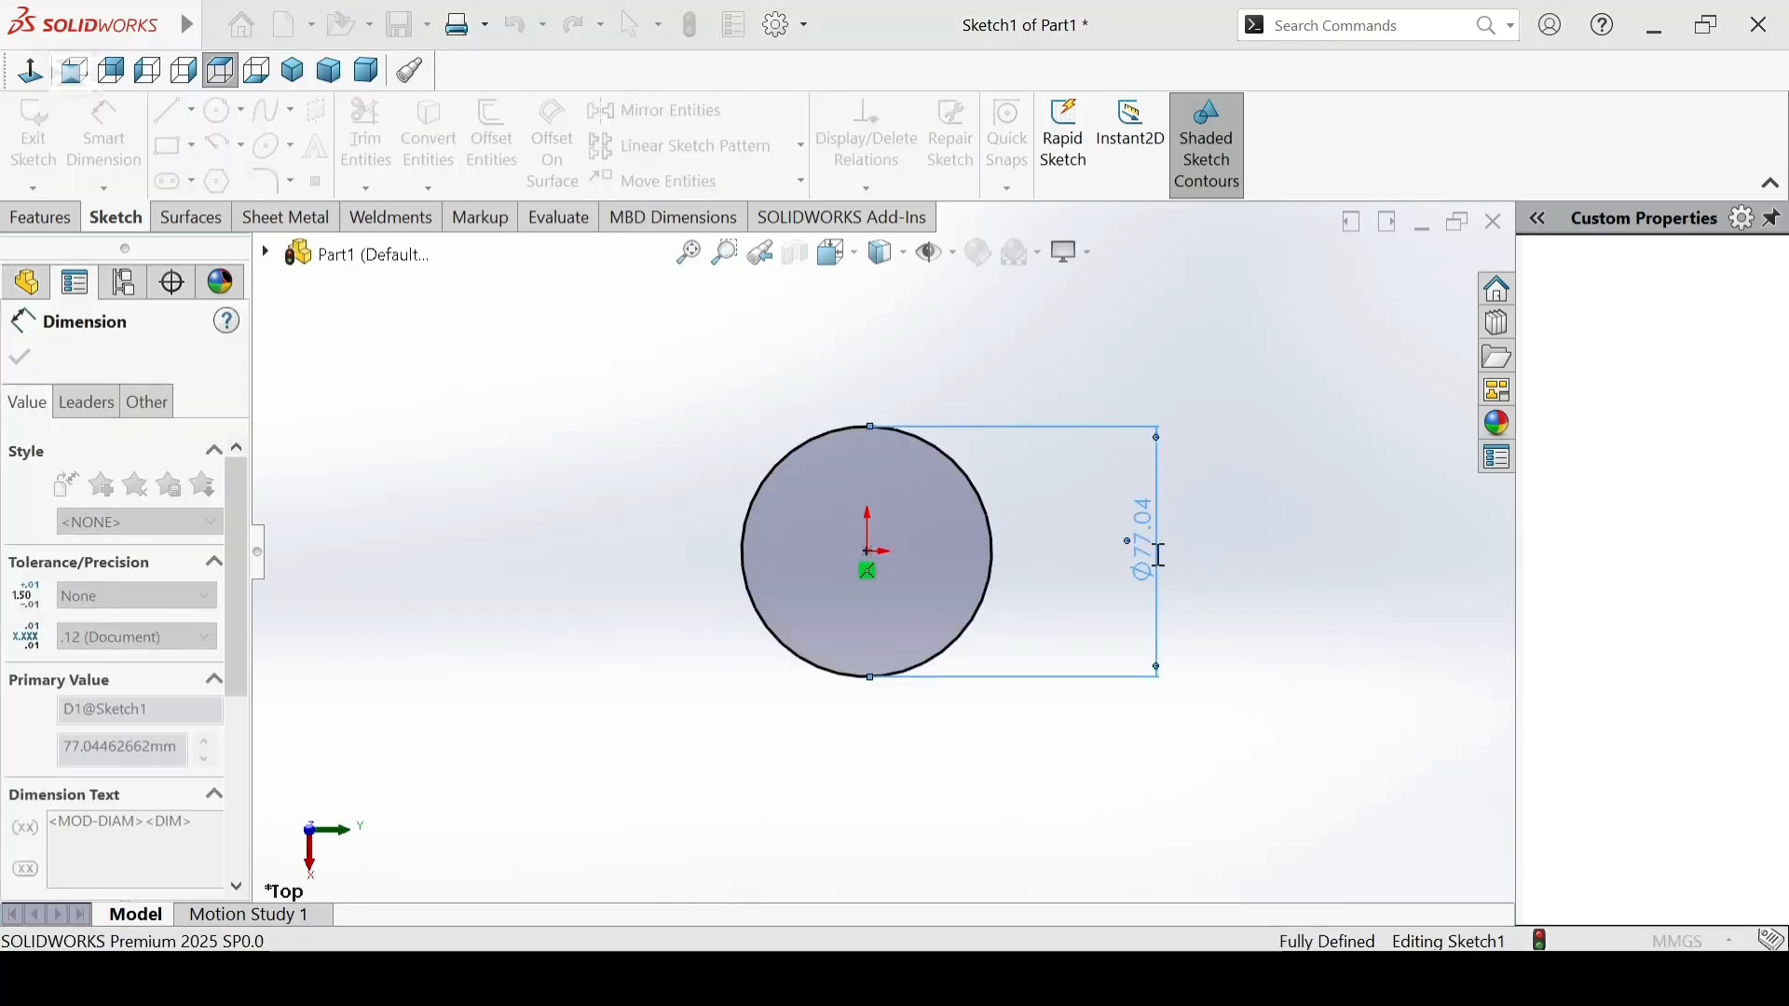
text(30)
key(Return)
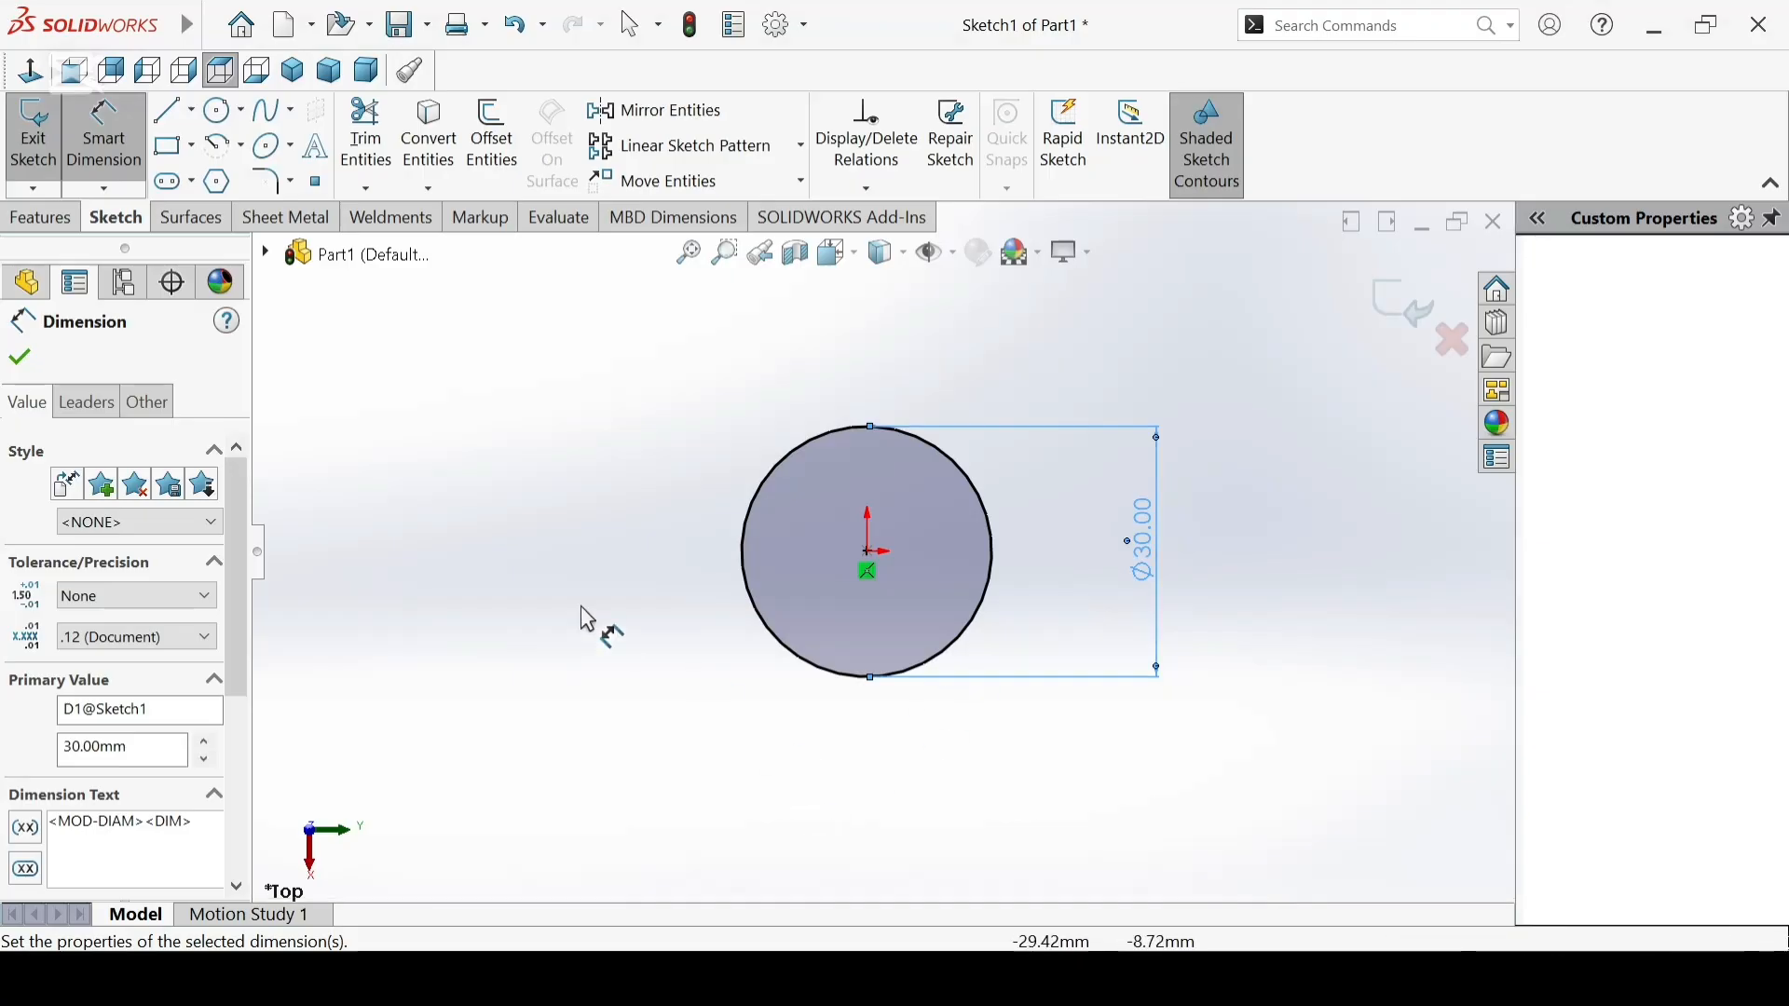
Step: Extrude the circle as a blind boss 60 mm deep to form a solid cylinder
click(65, 220)
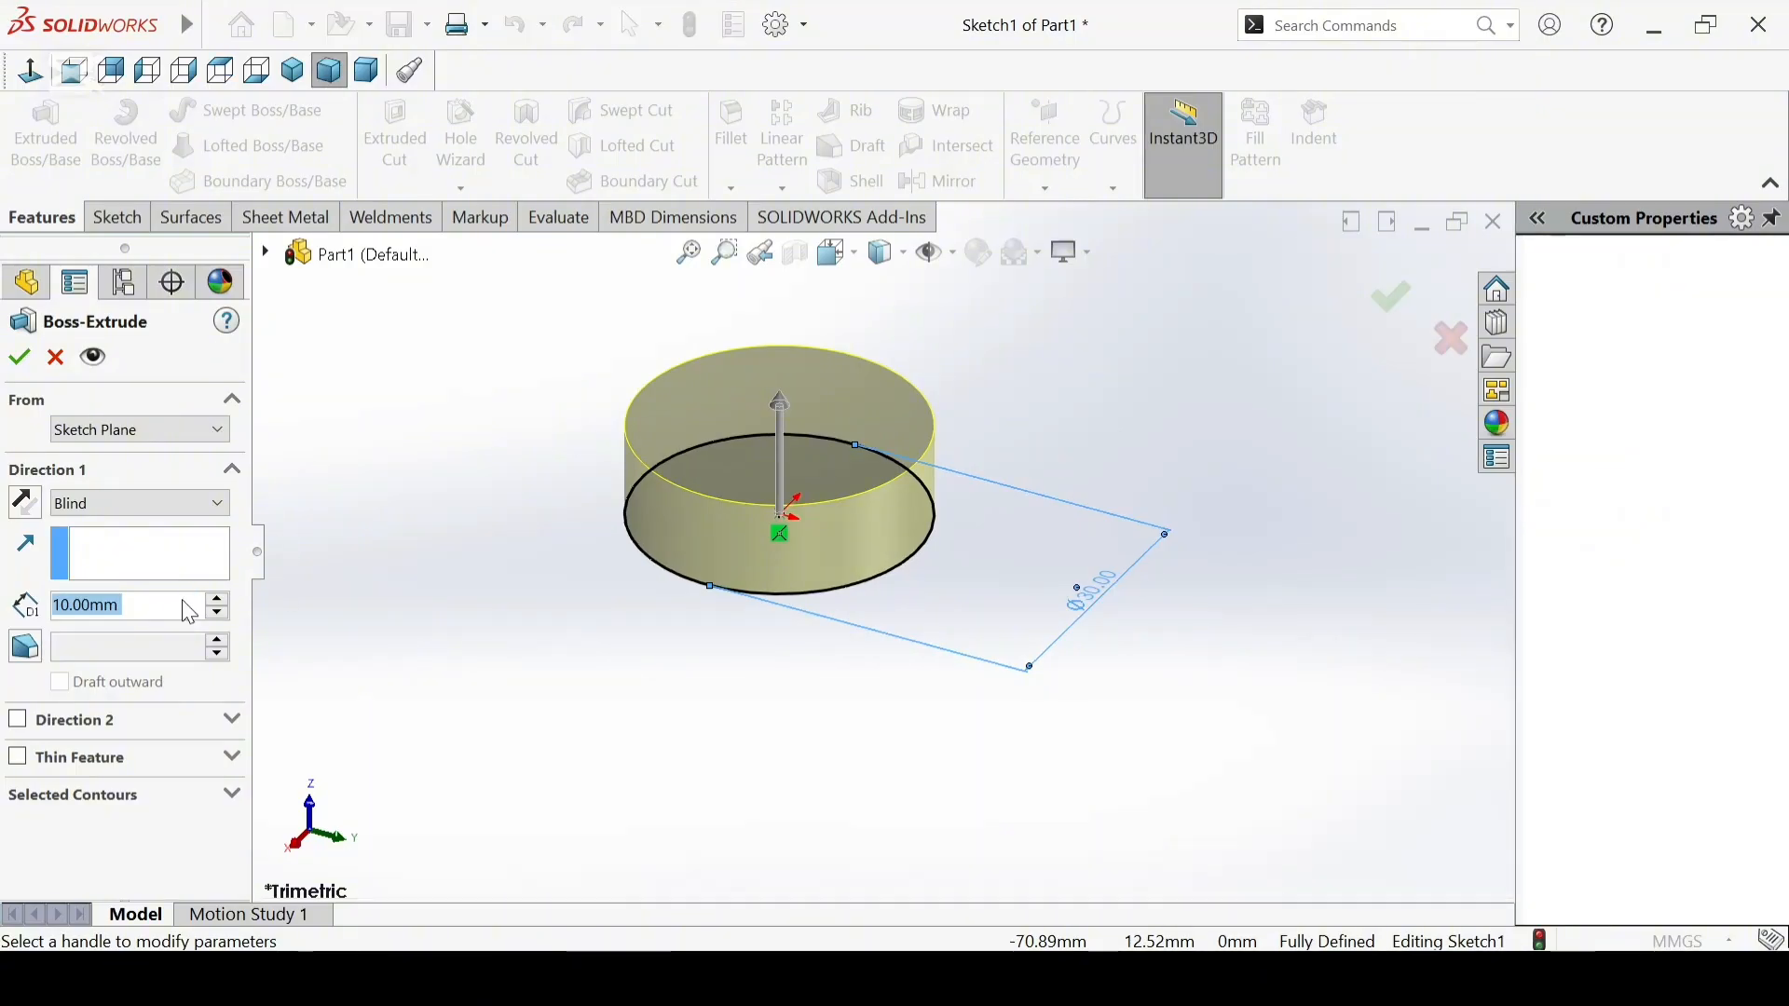
text(60)
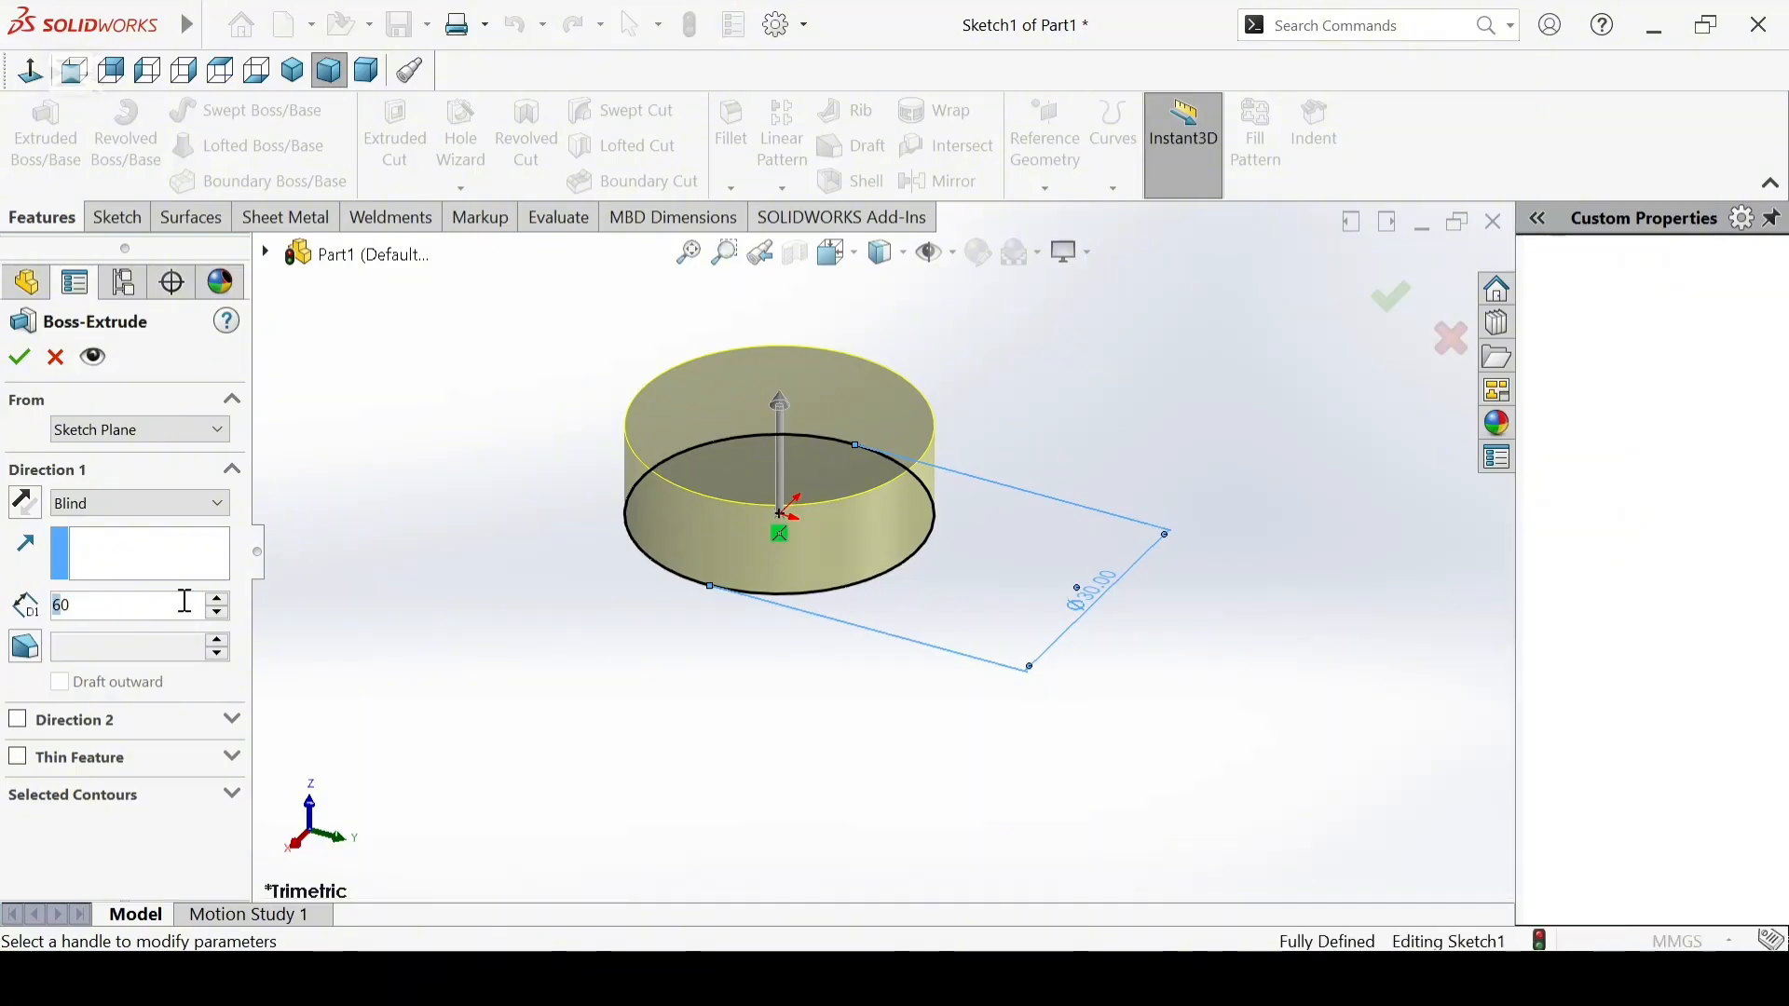
key(Return)
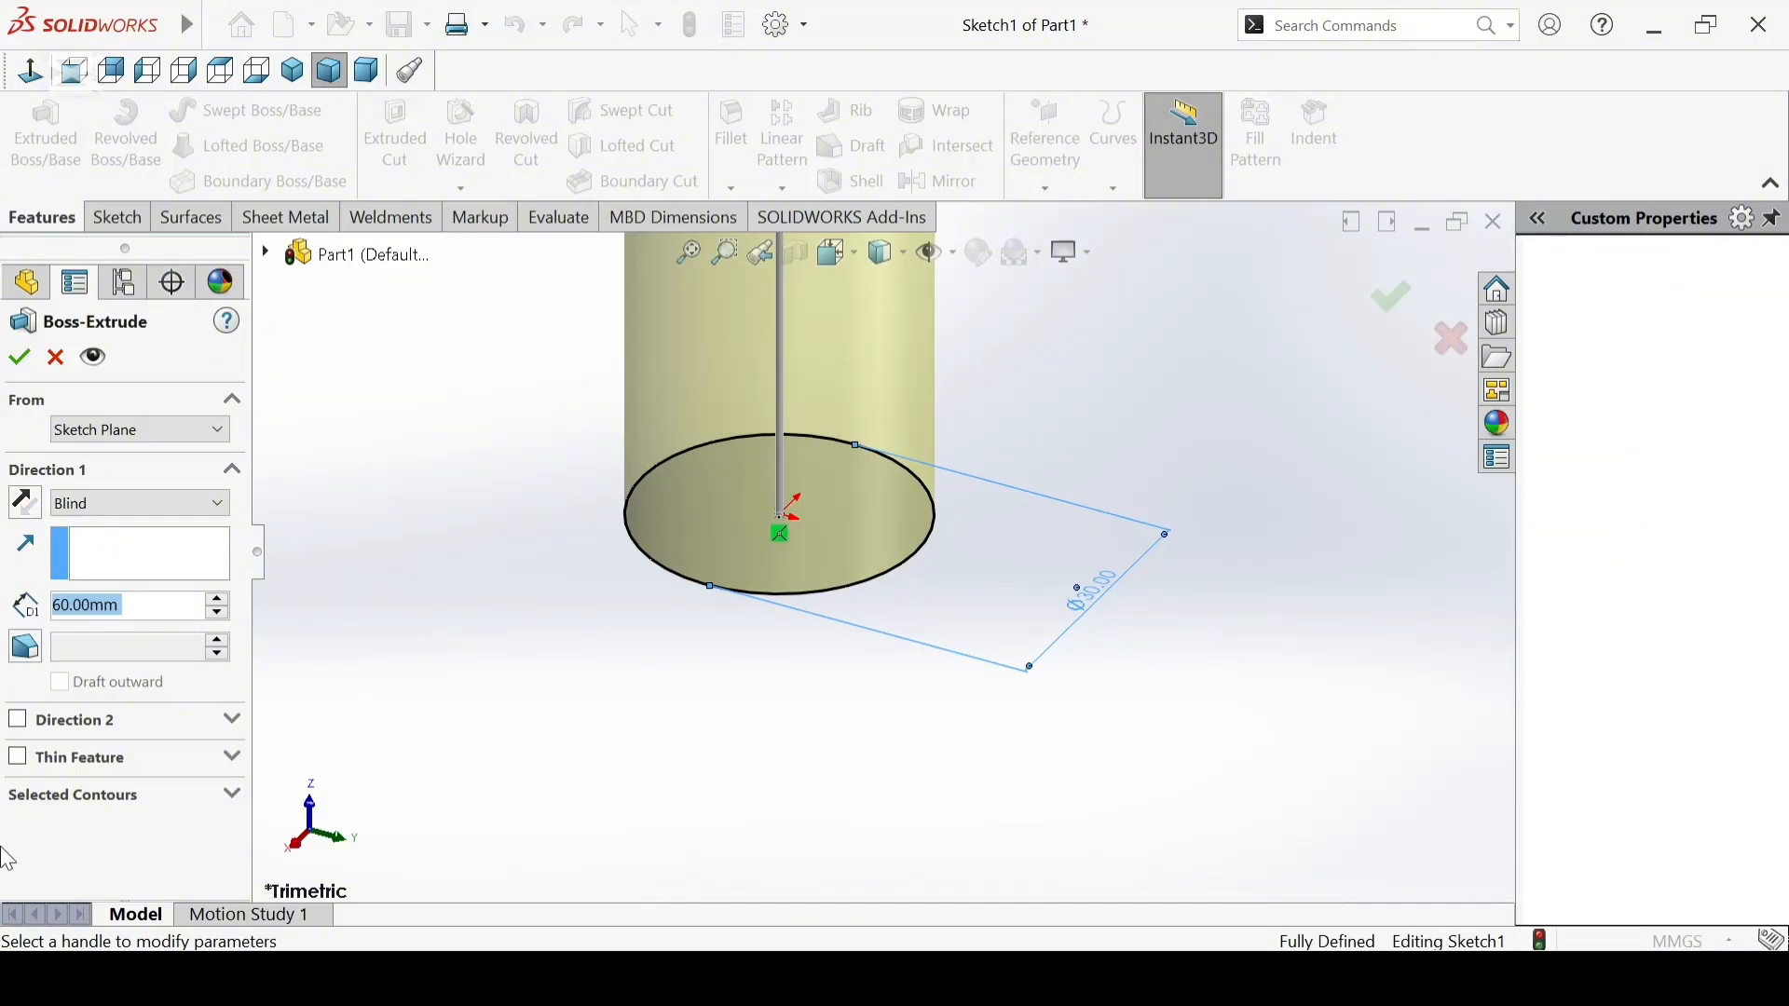
click(31, 365)
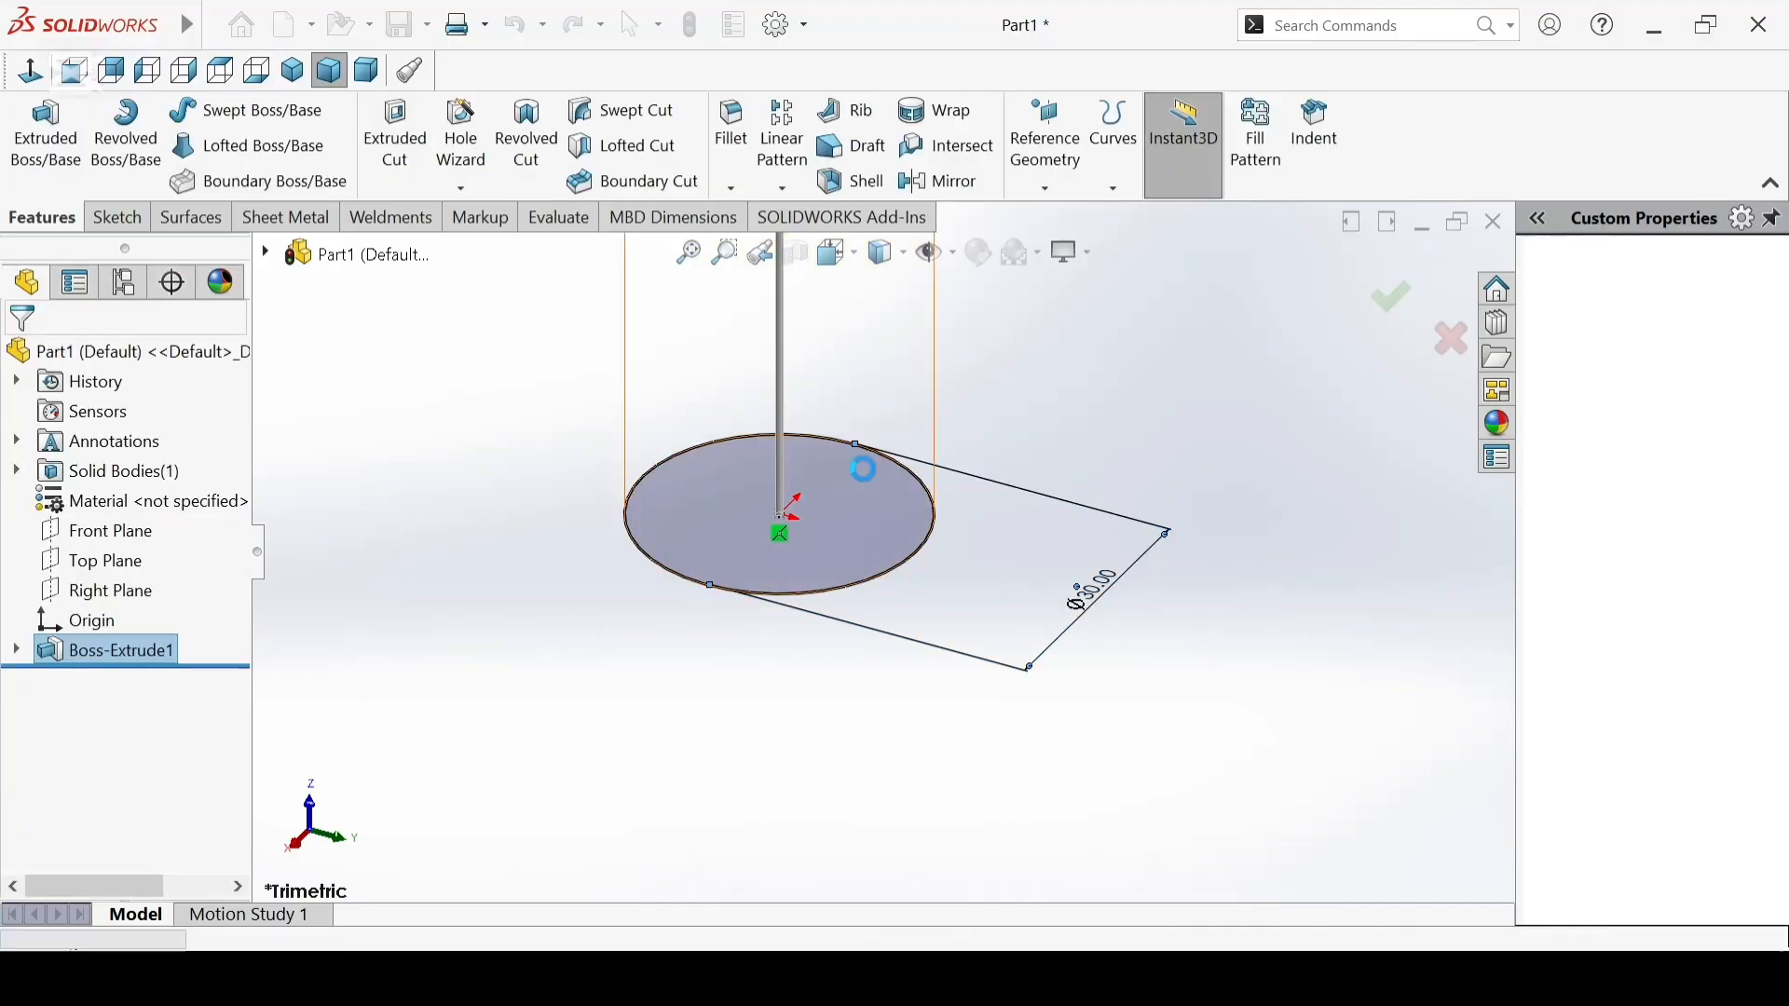
Step: Create a reference plane offset 10 mm from the cylinder's top face, with the offset flipped down into the body
scroll(855, 347, up, 4)
scroll(855, 350, down, 5)
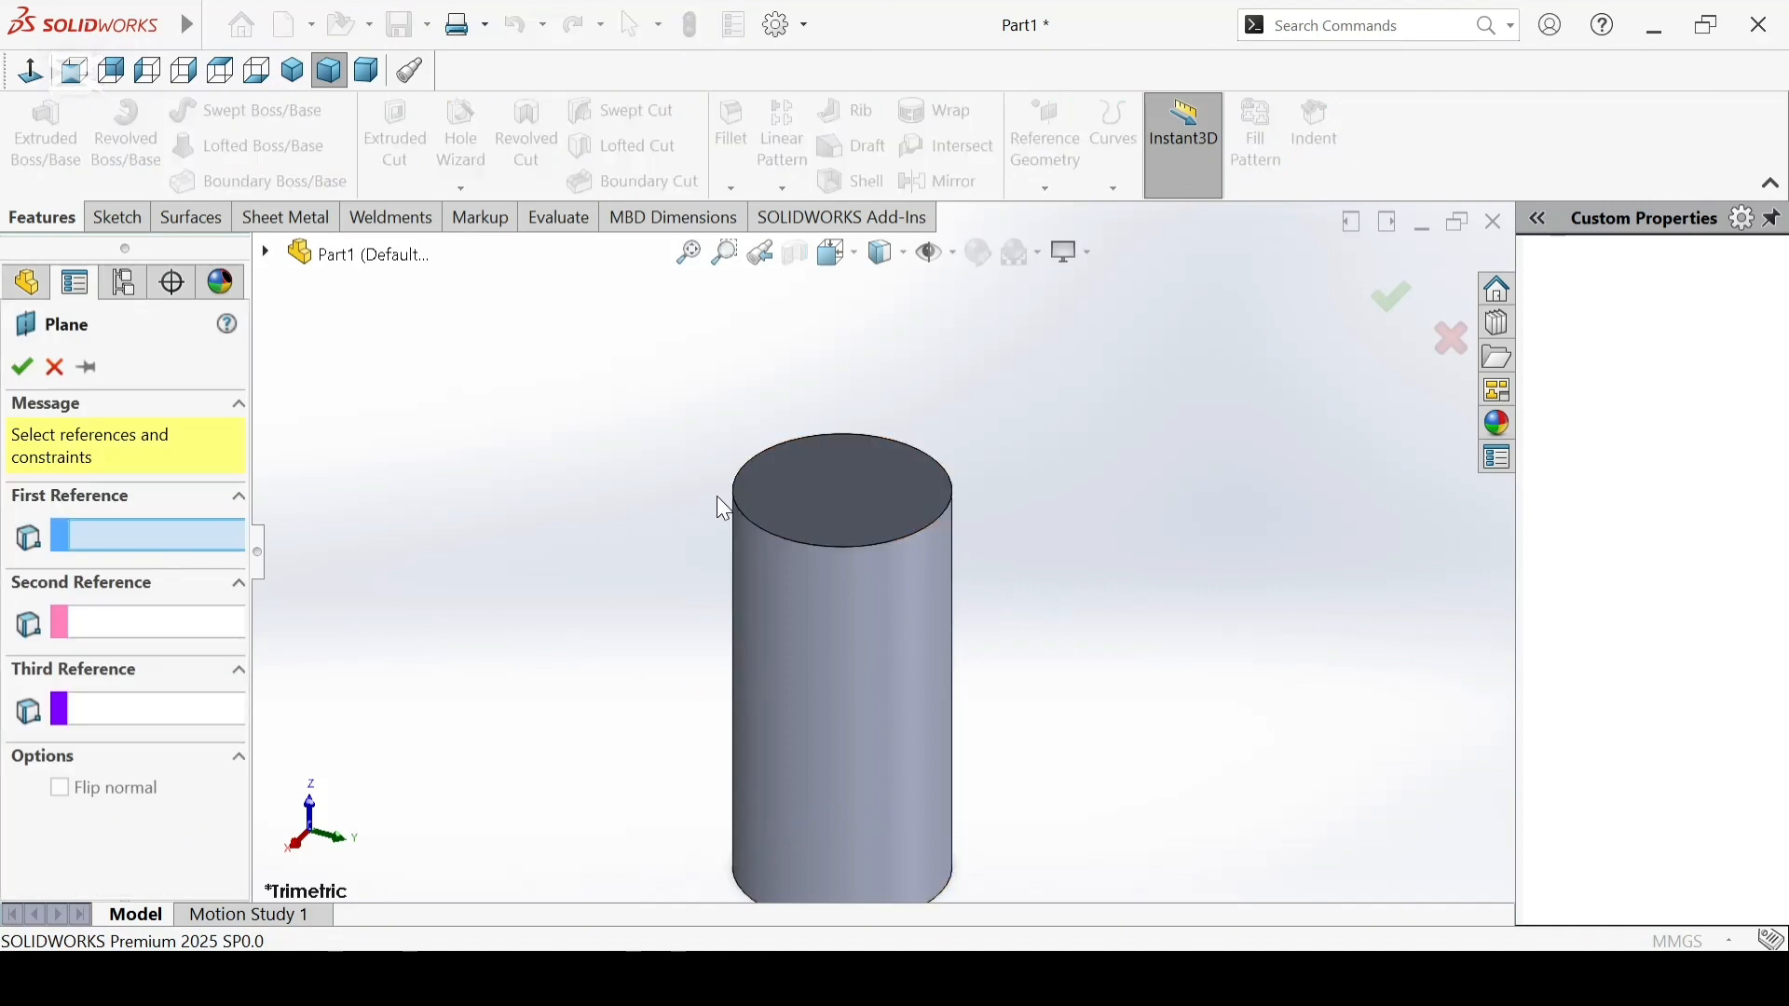
click(892, 491)
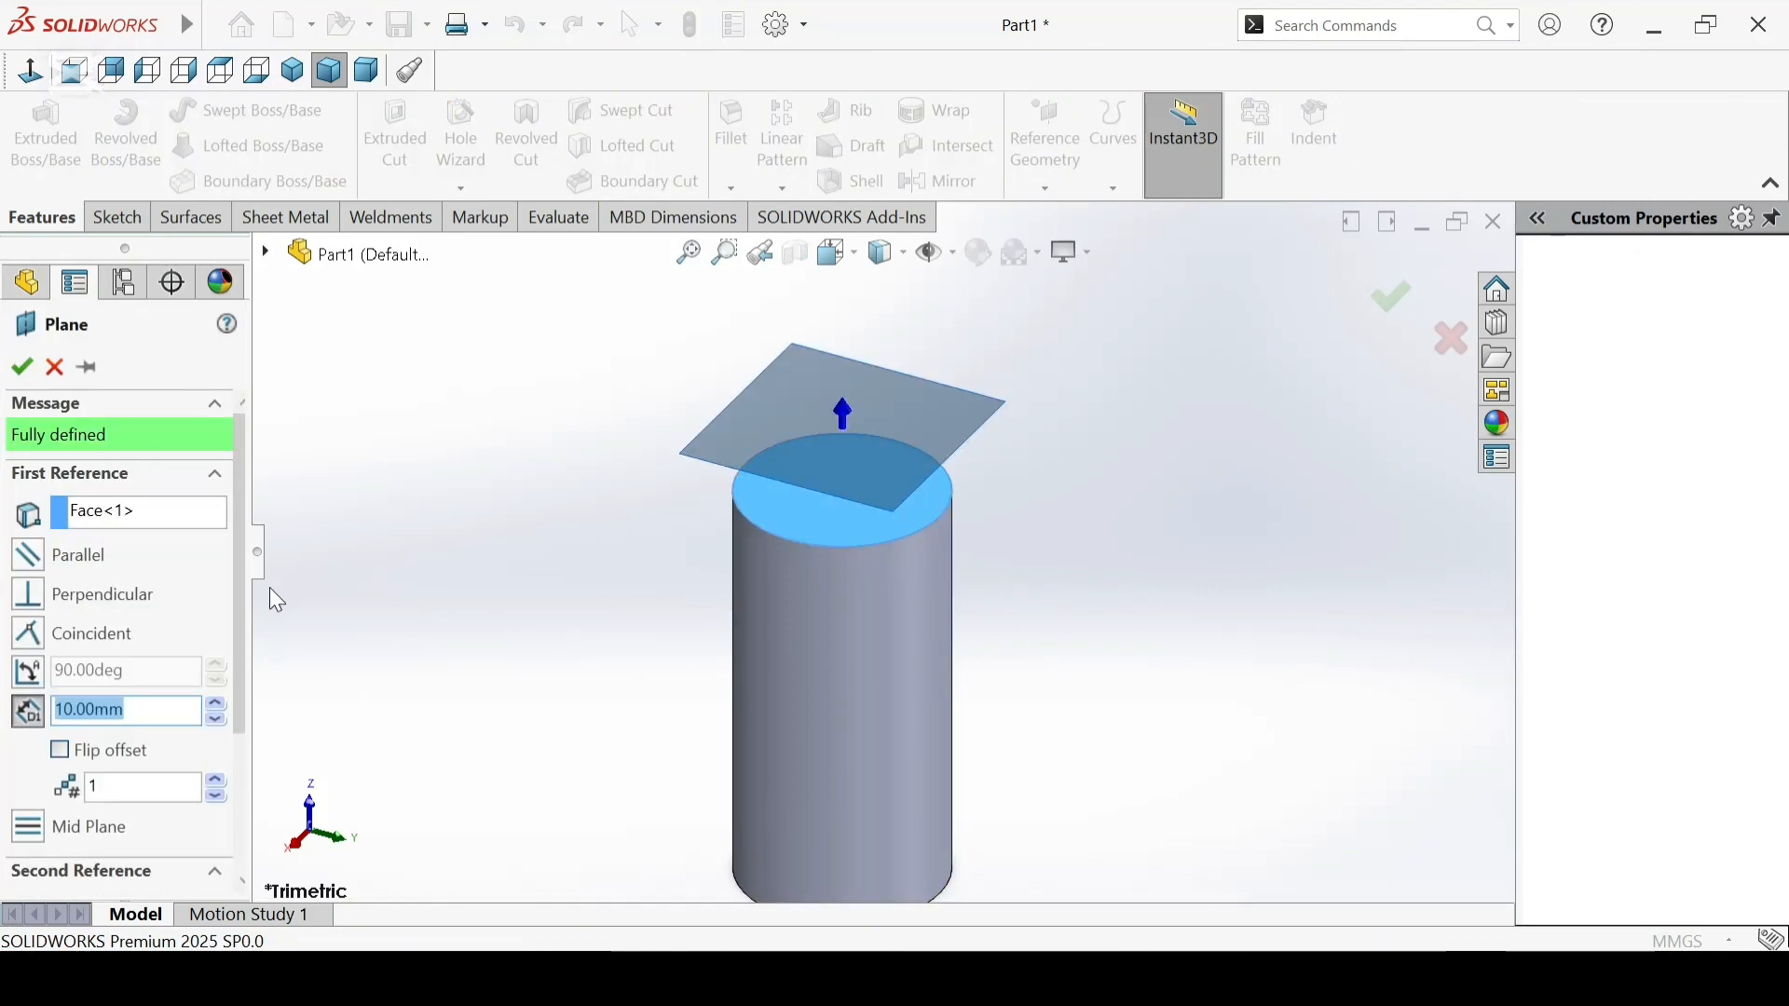
click(60, 750)
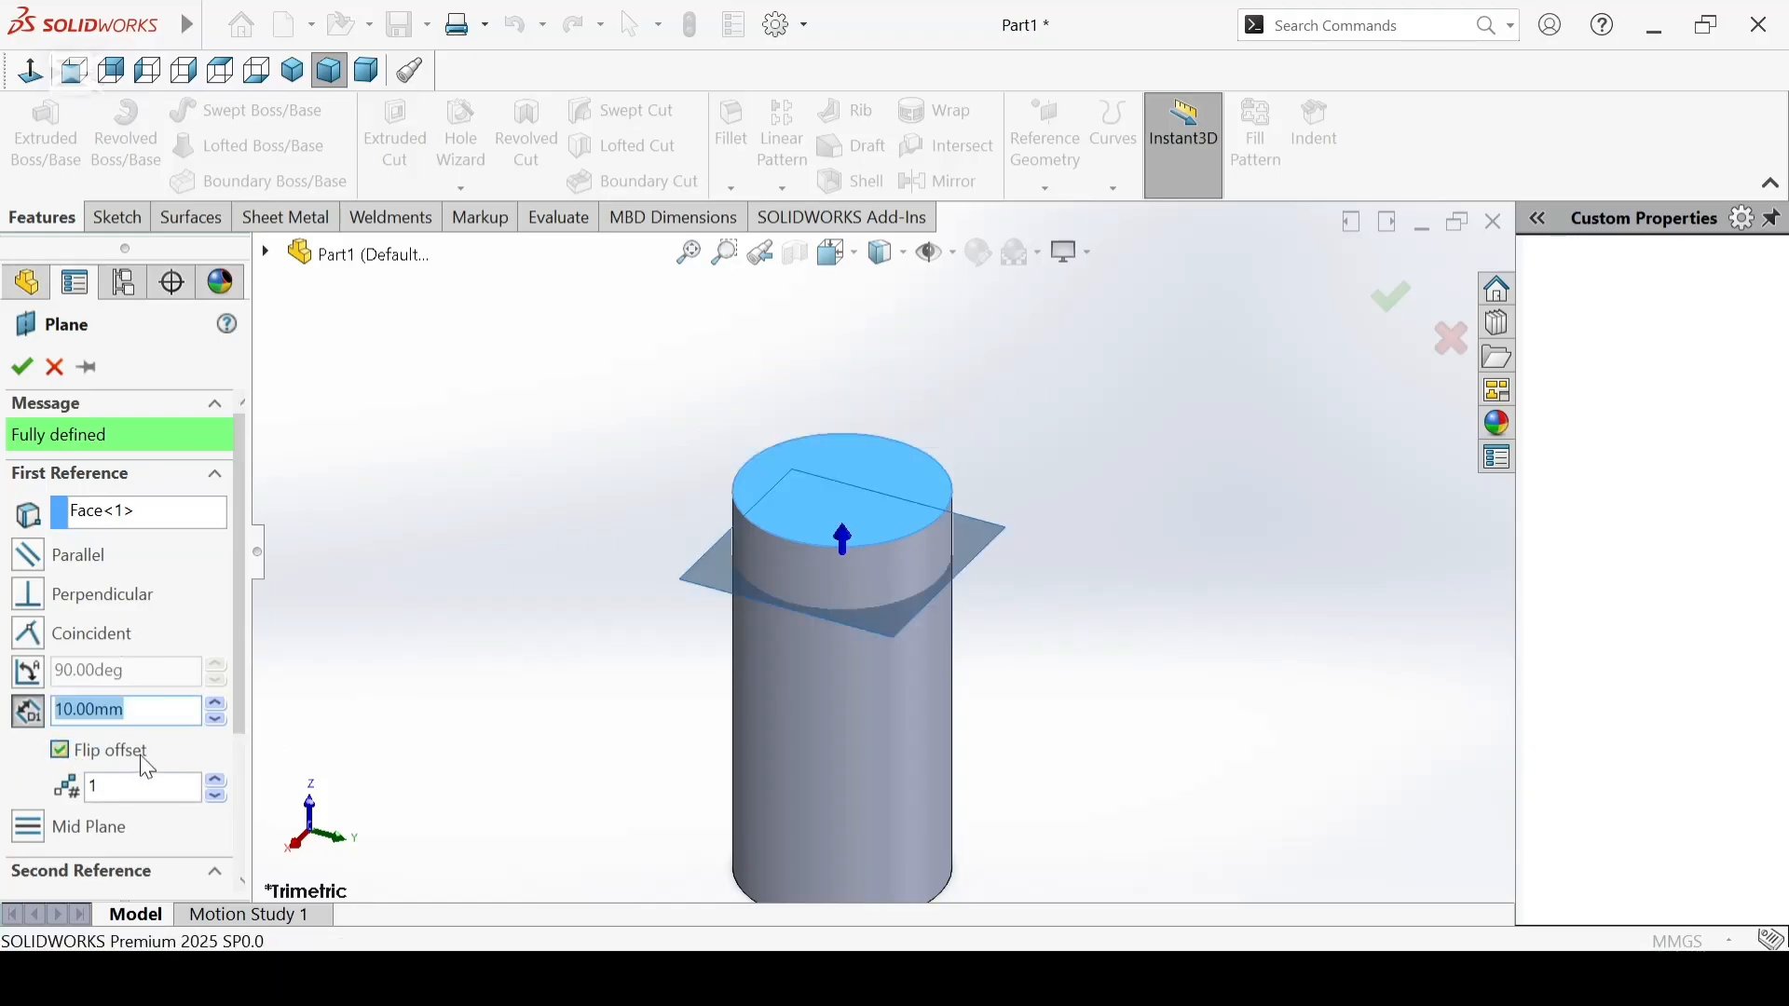
click(21, 368)
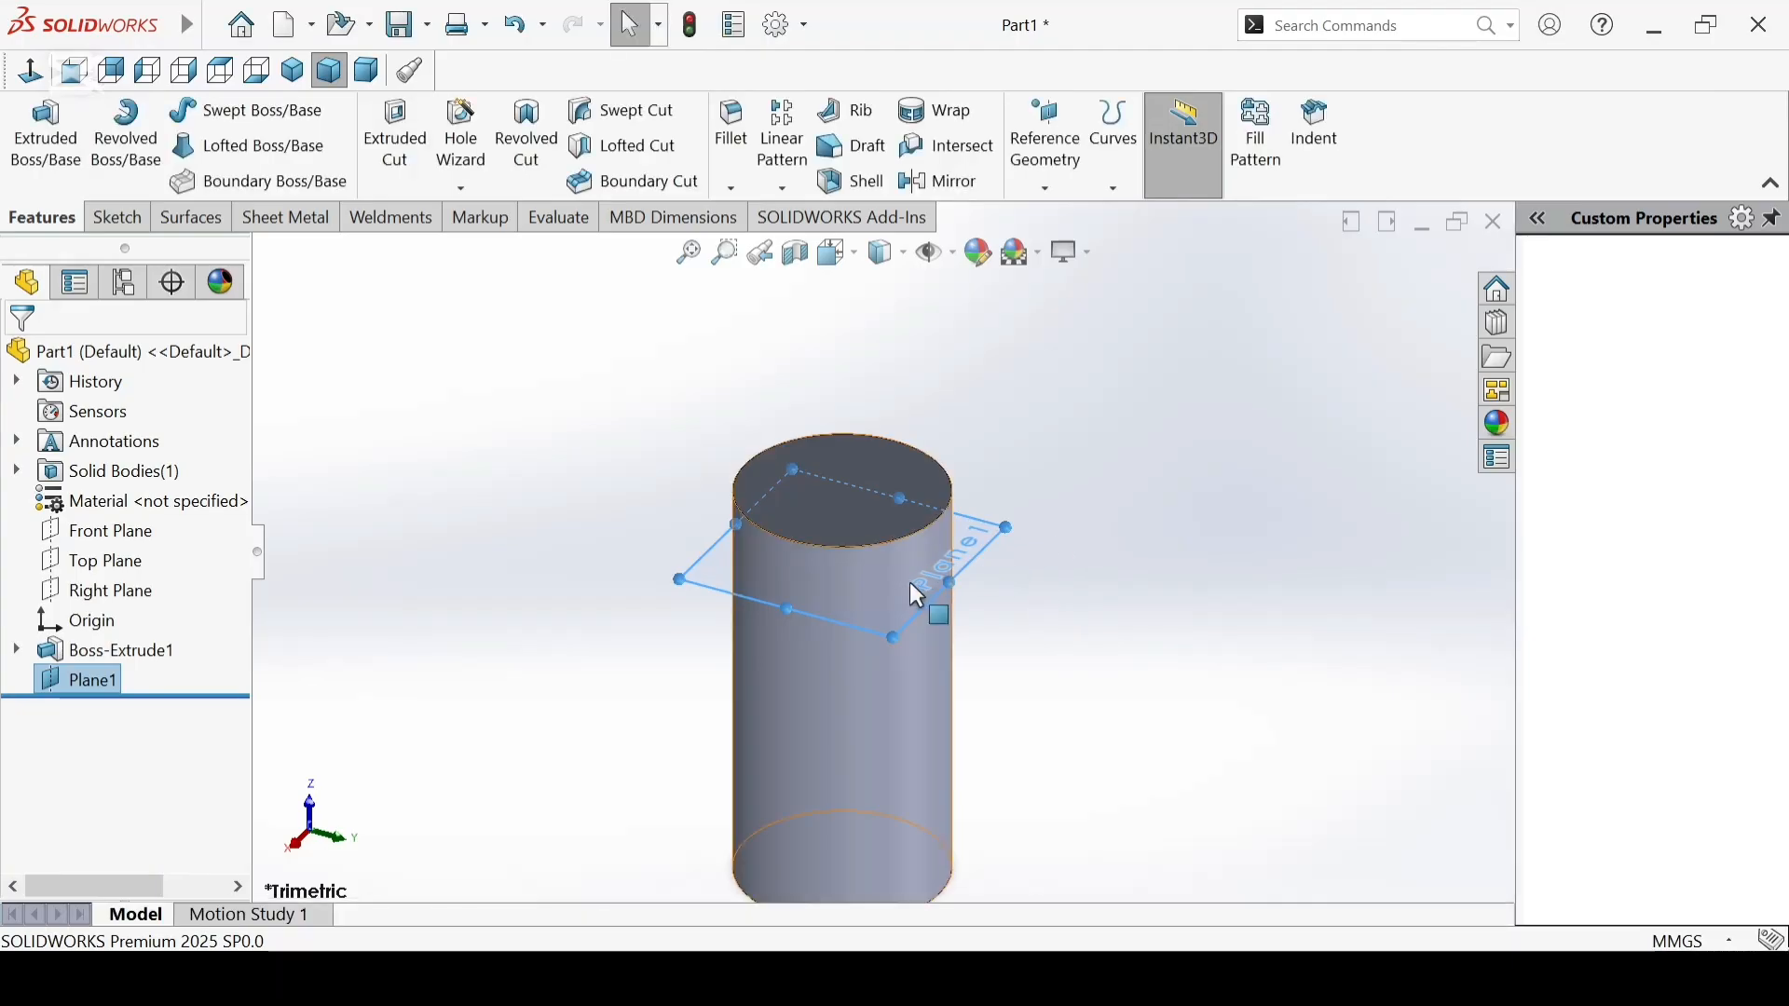
Step: Split the cylinder with the offset plane as trim tool, keeping both the upper and lower pieces as separate bodies
scroll(986, 578, up, 1)
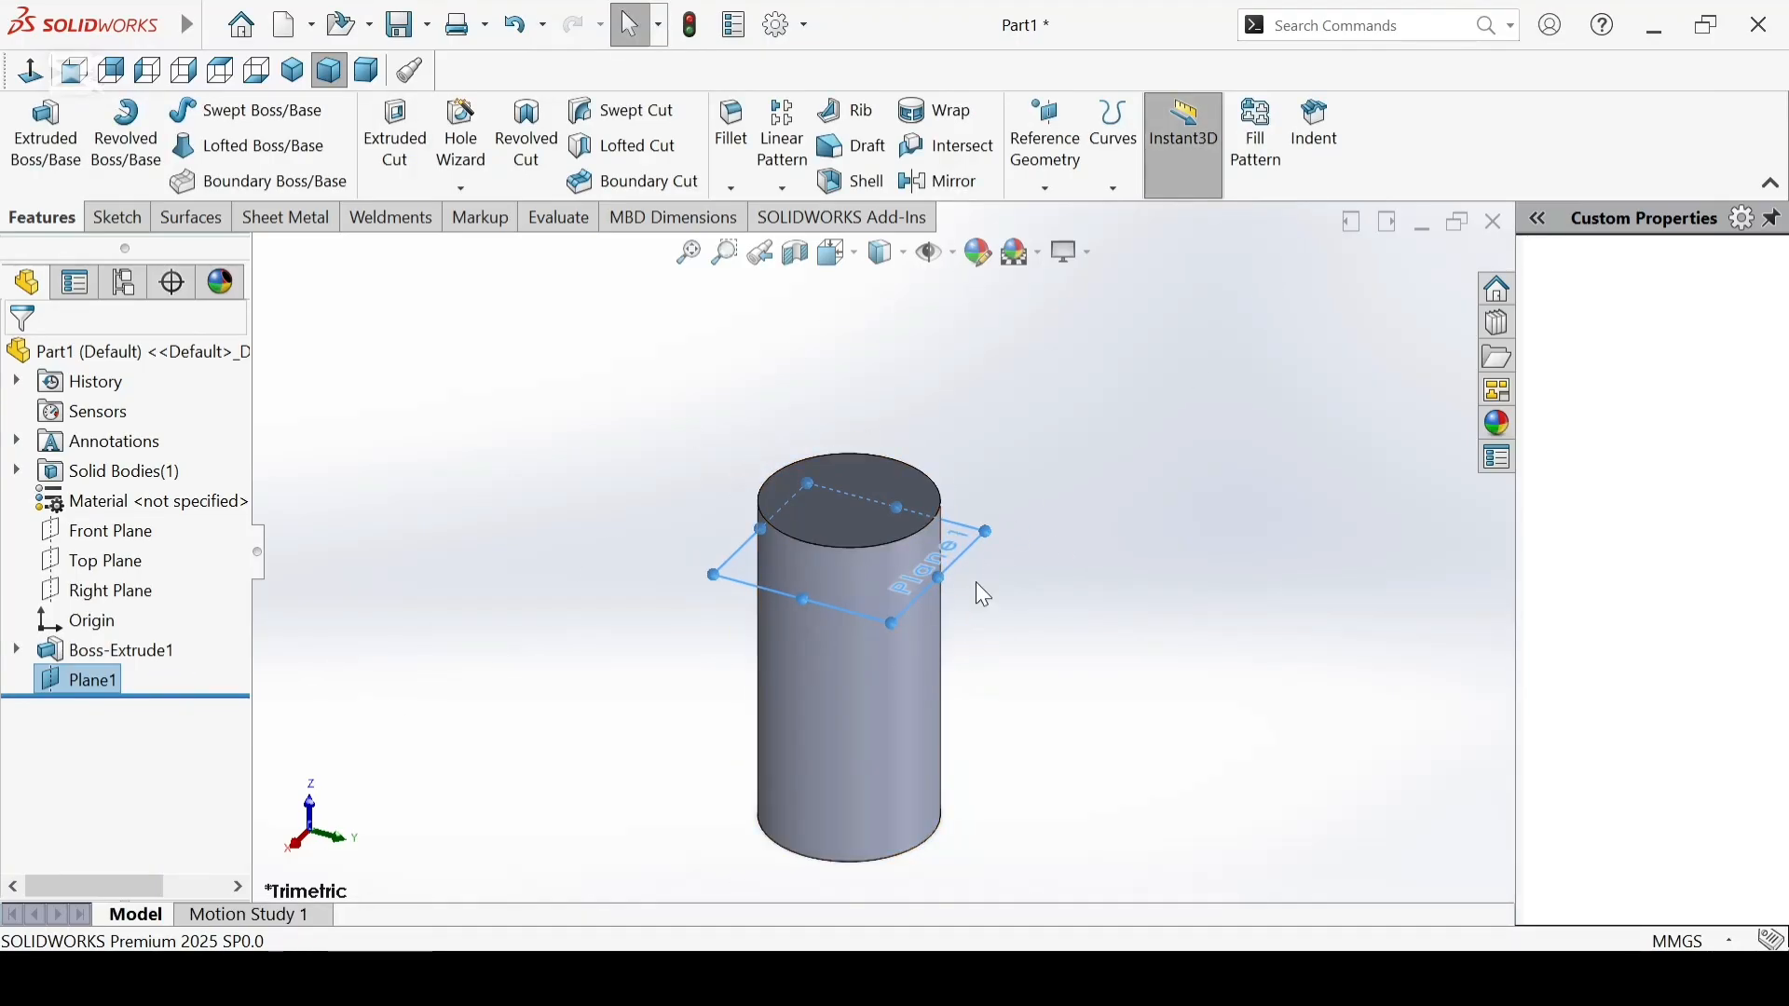
mouse_move(1034, 591)
middle_down()
mouse_move(1062, 467)
mouse_move(1078, 587)
mouse_move(1053, 575)
middle_up()
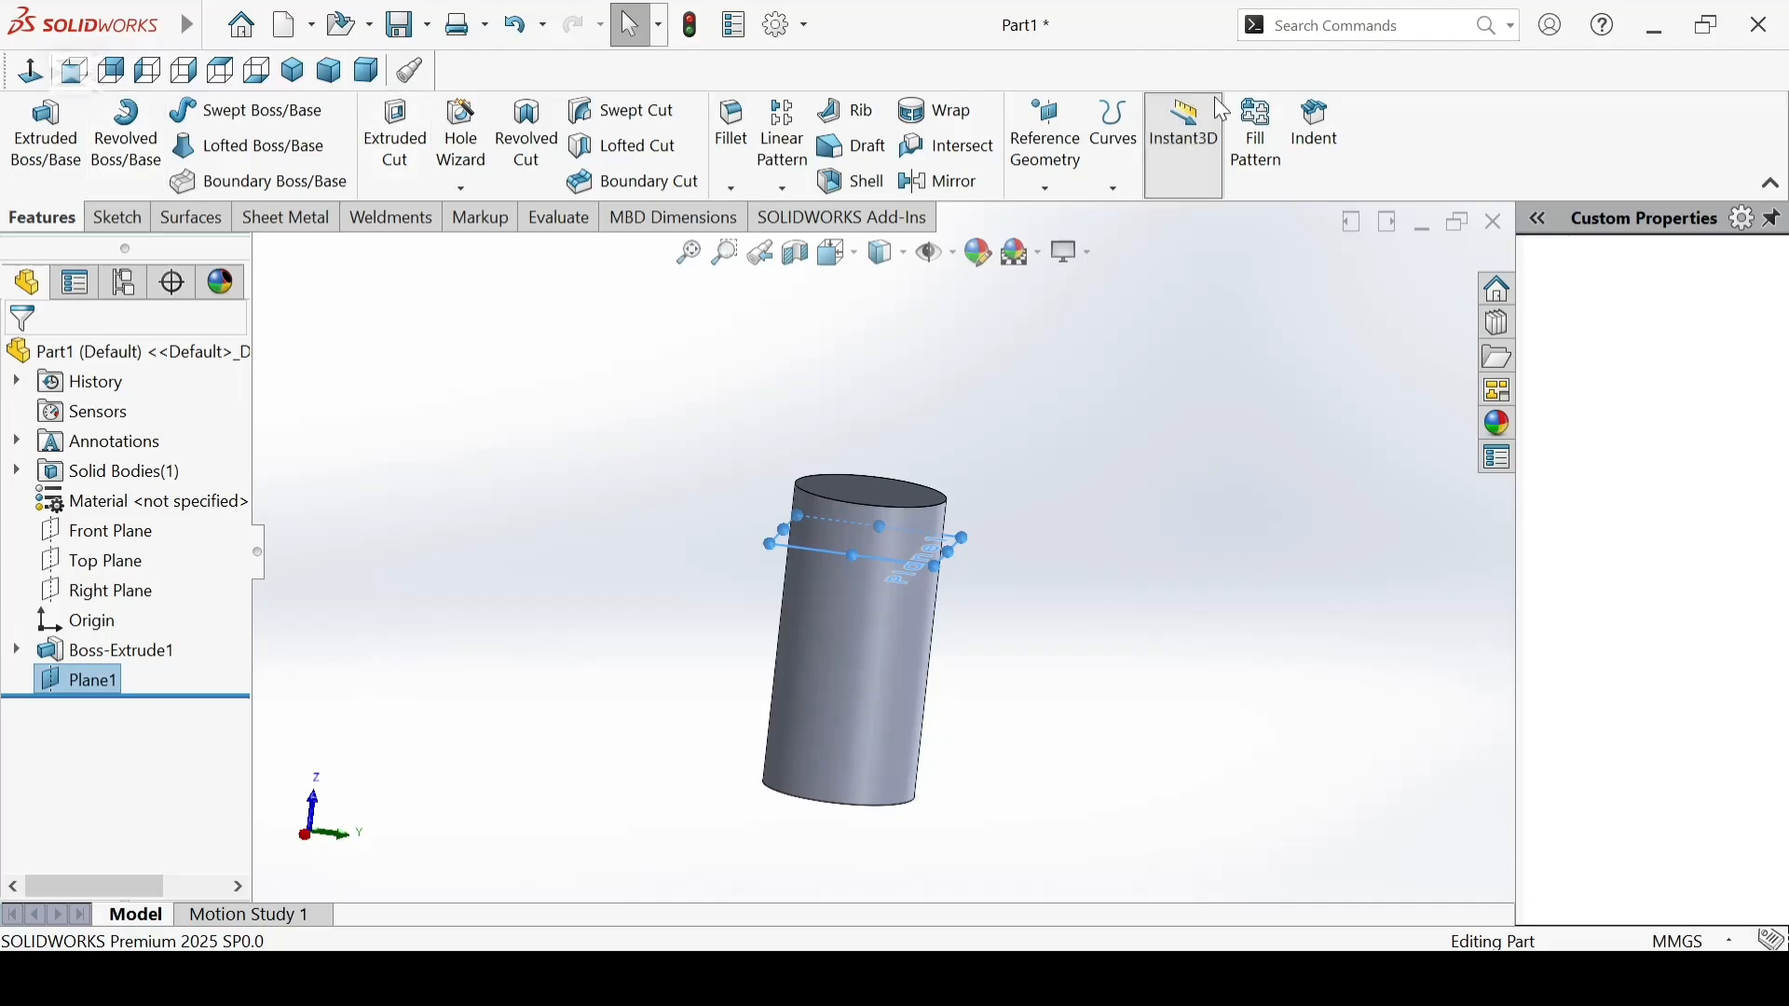
click(1319, 27)
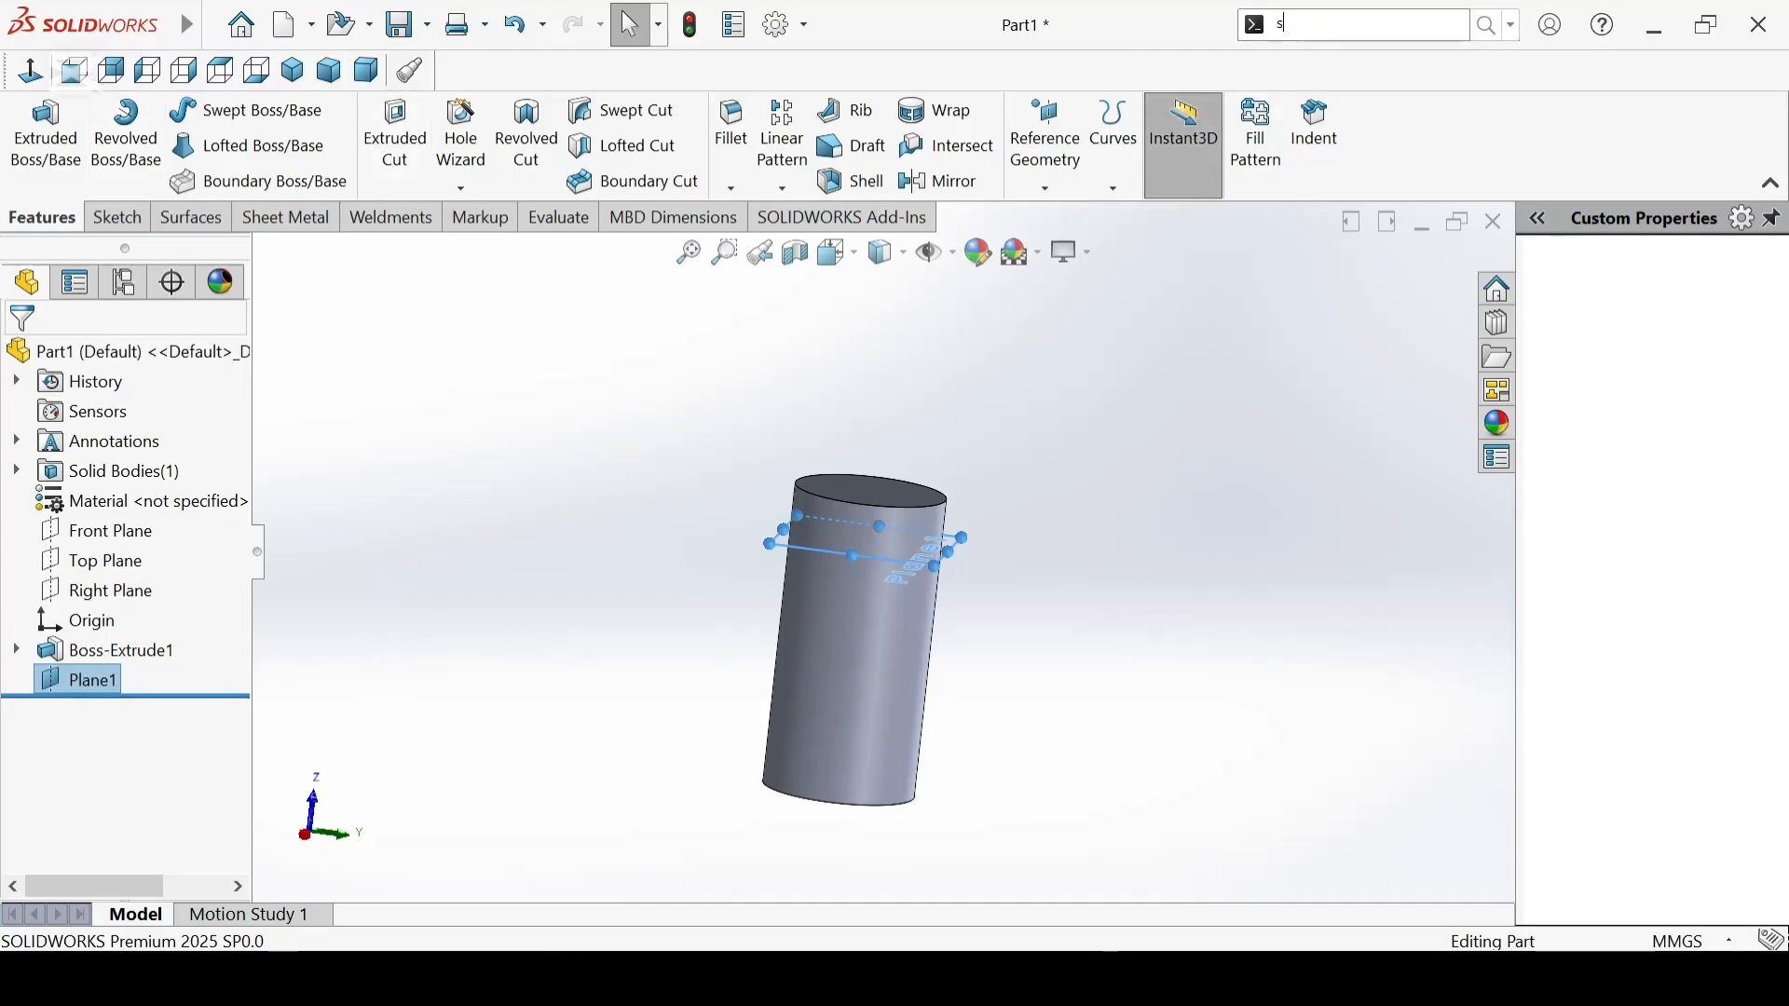
text(spli)
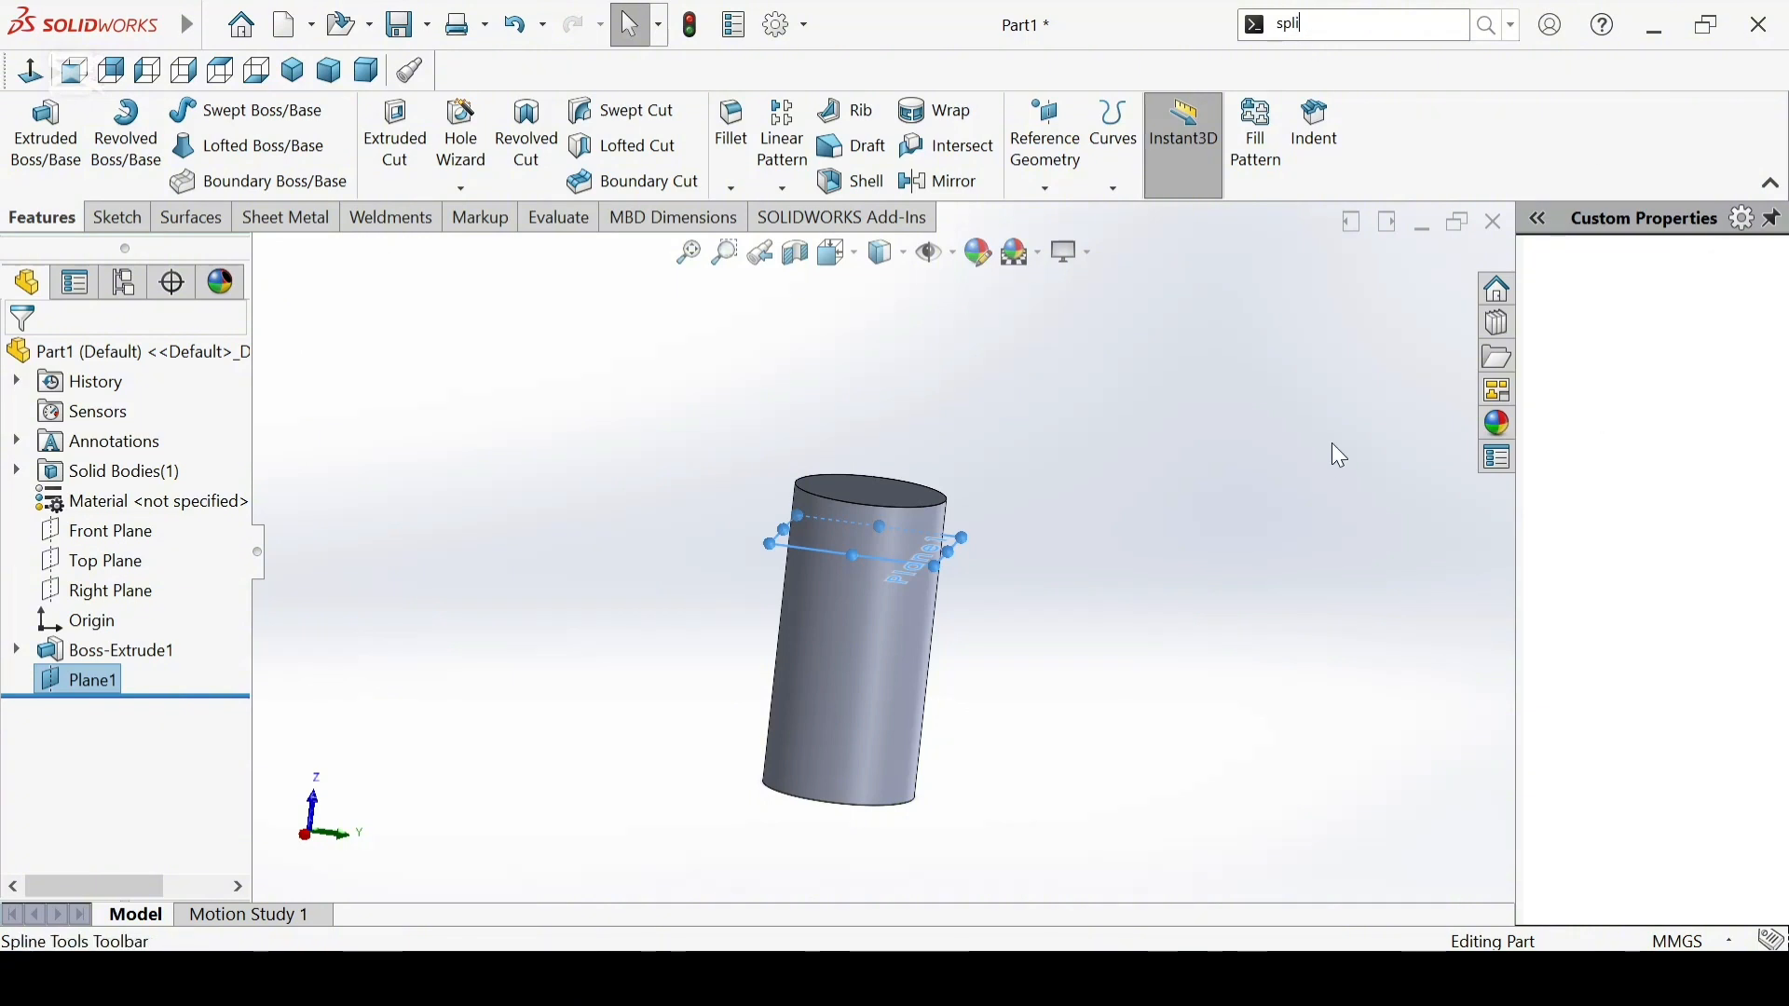
click(1327, 175)
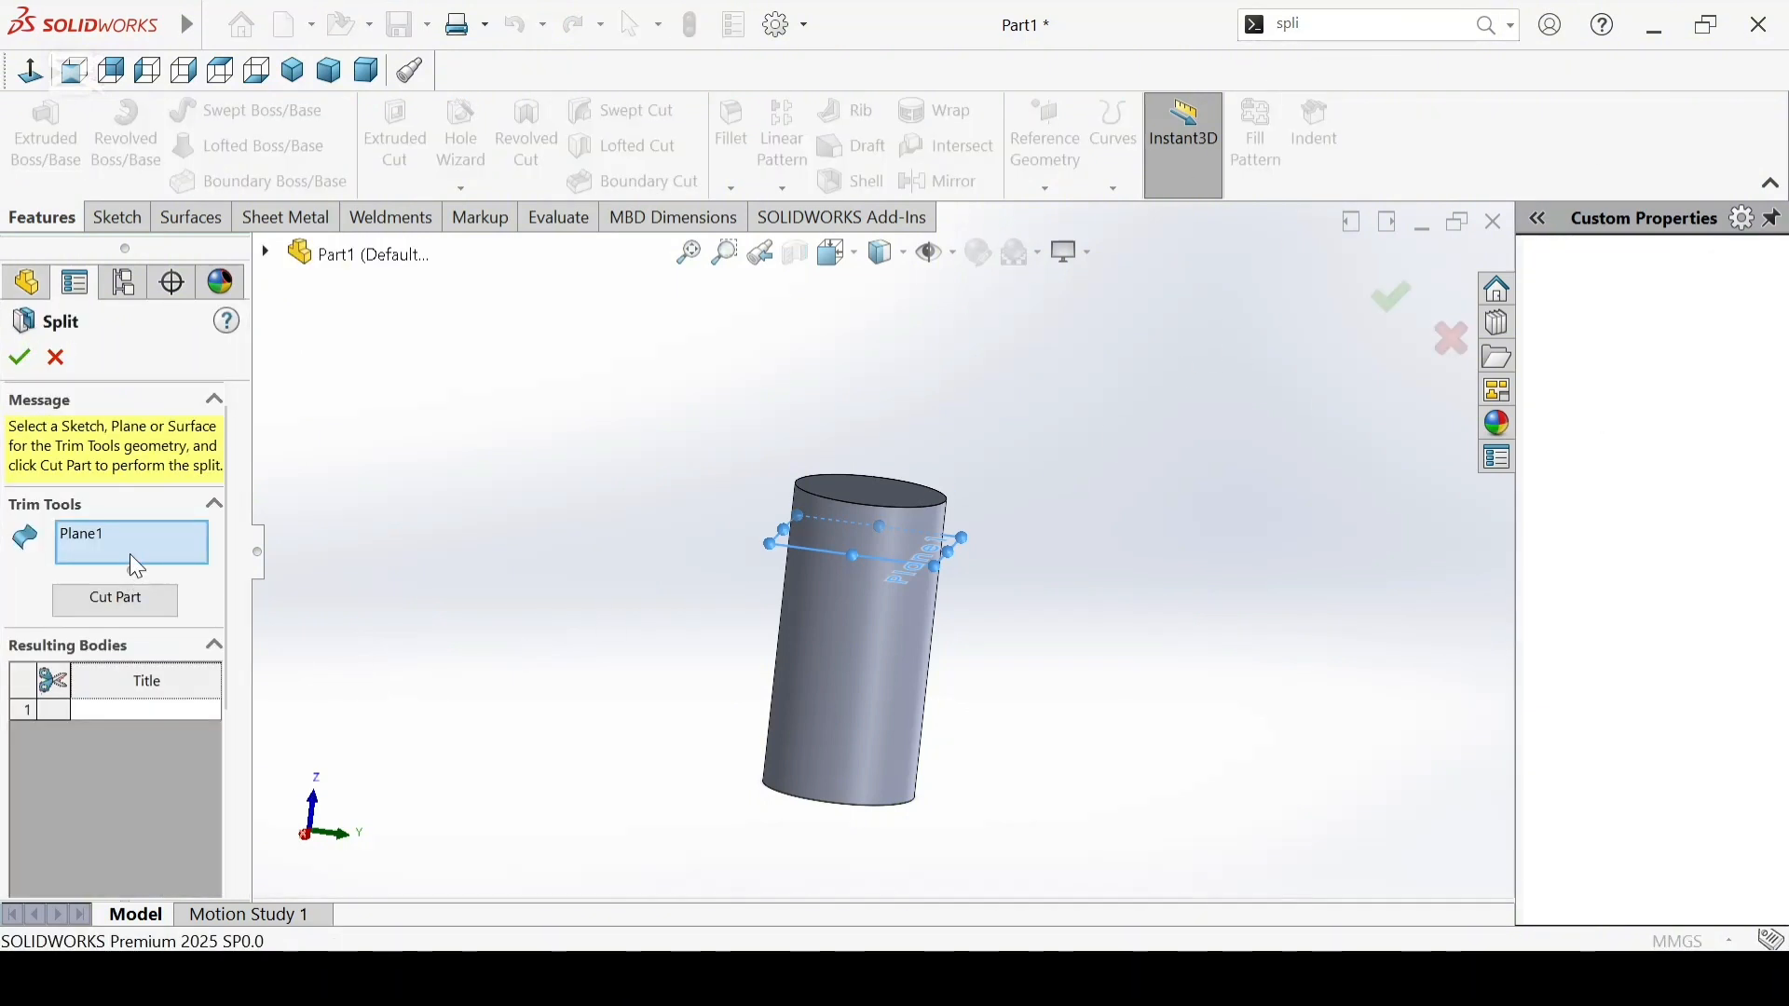
click(116, 602)
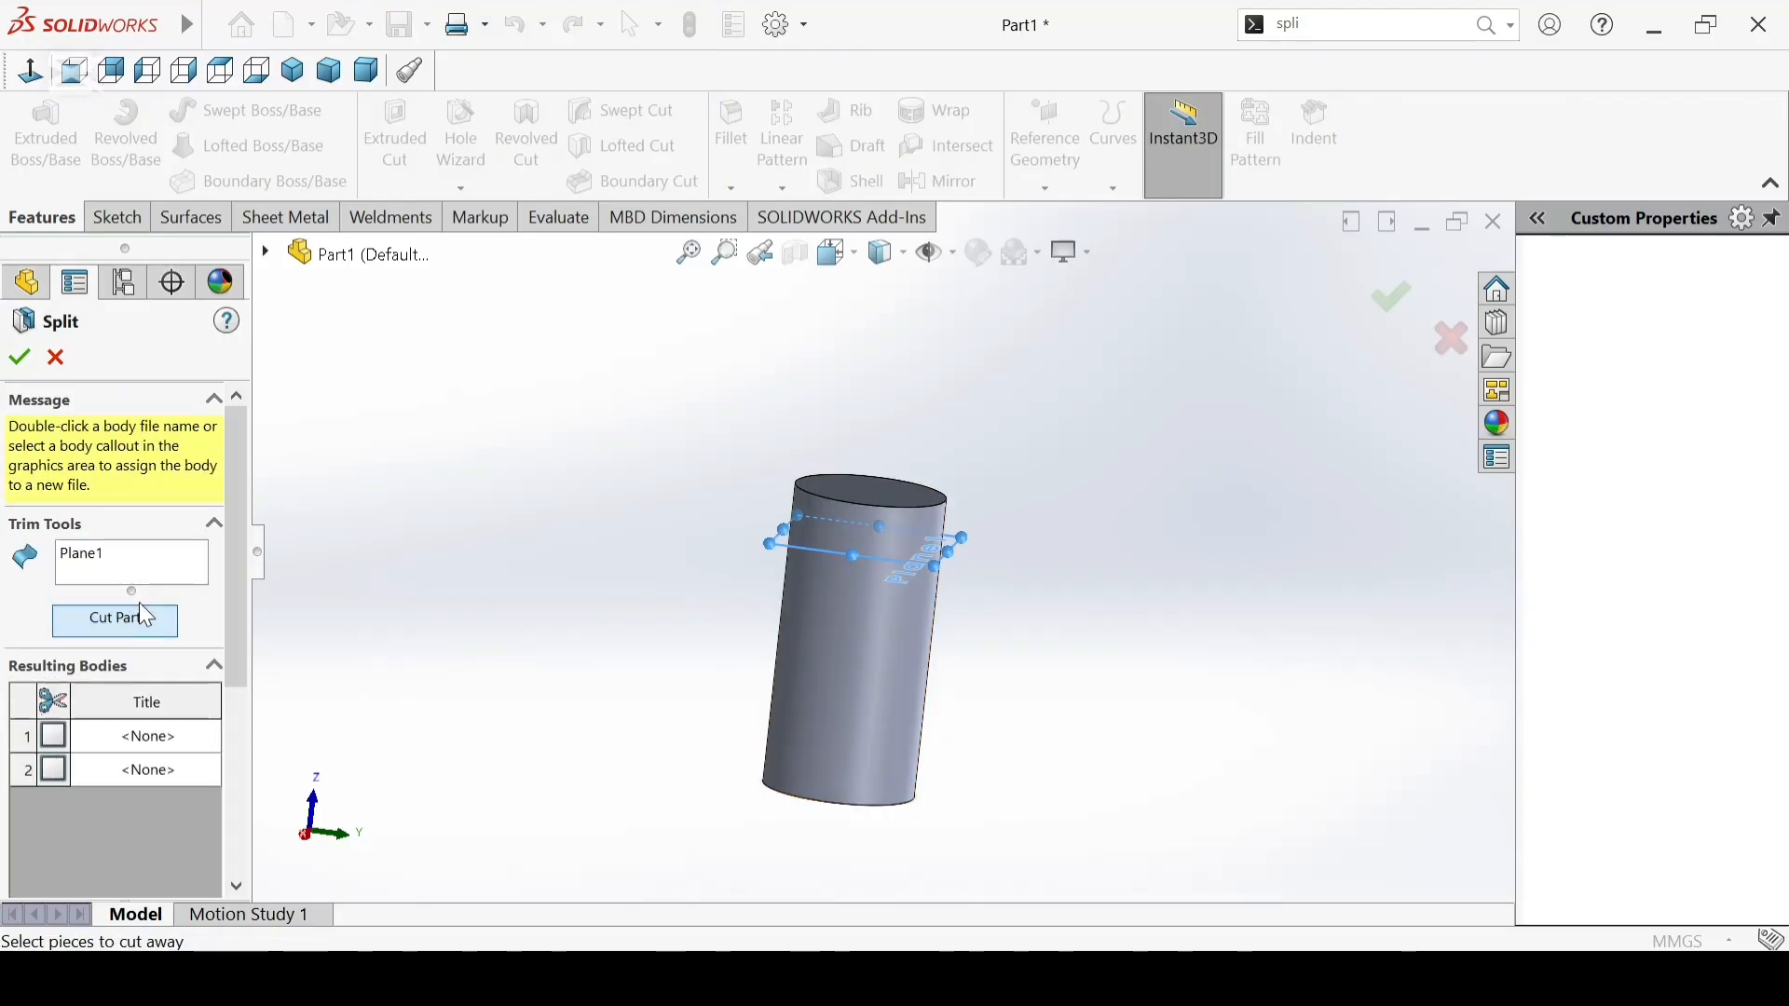
scroll(161, 663, down, 2)
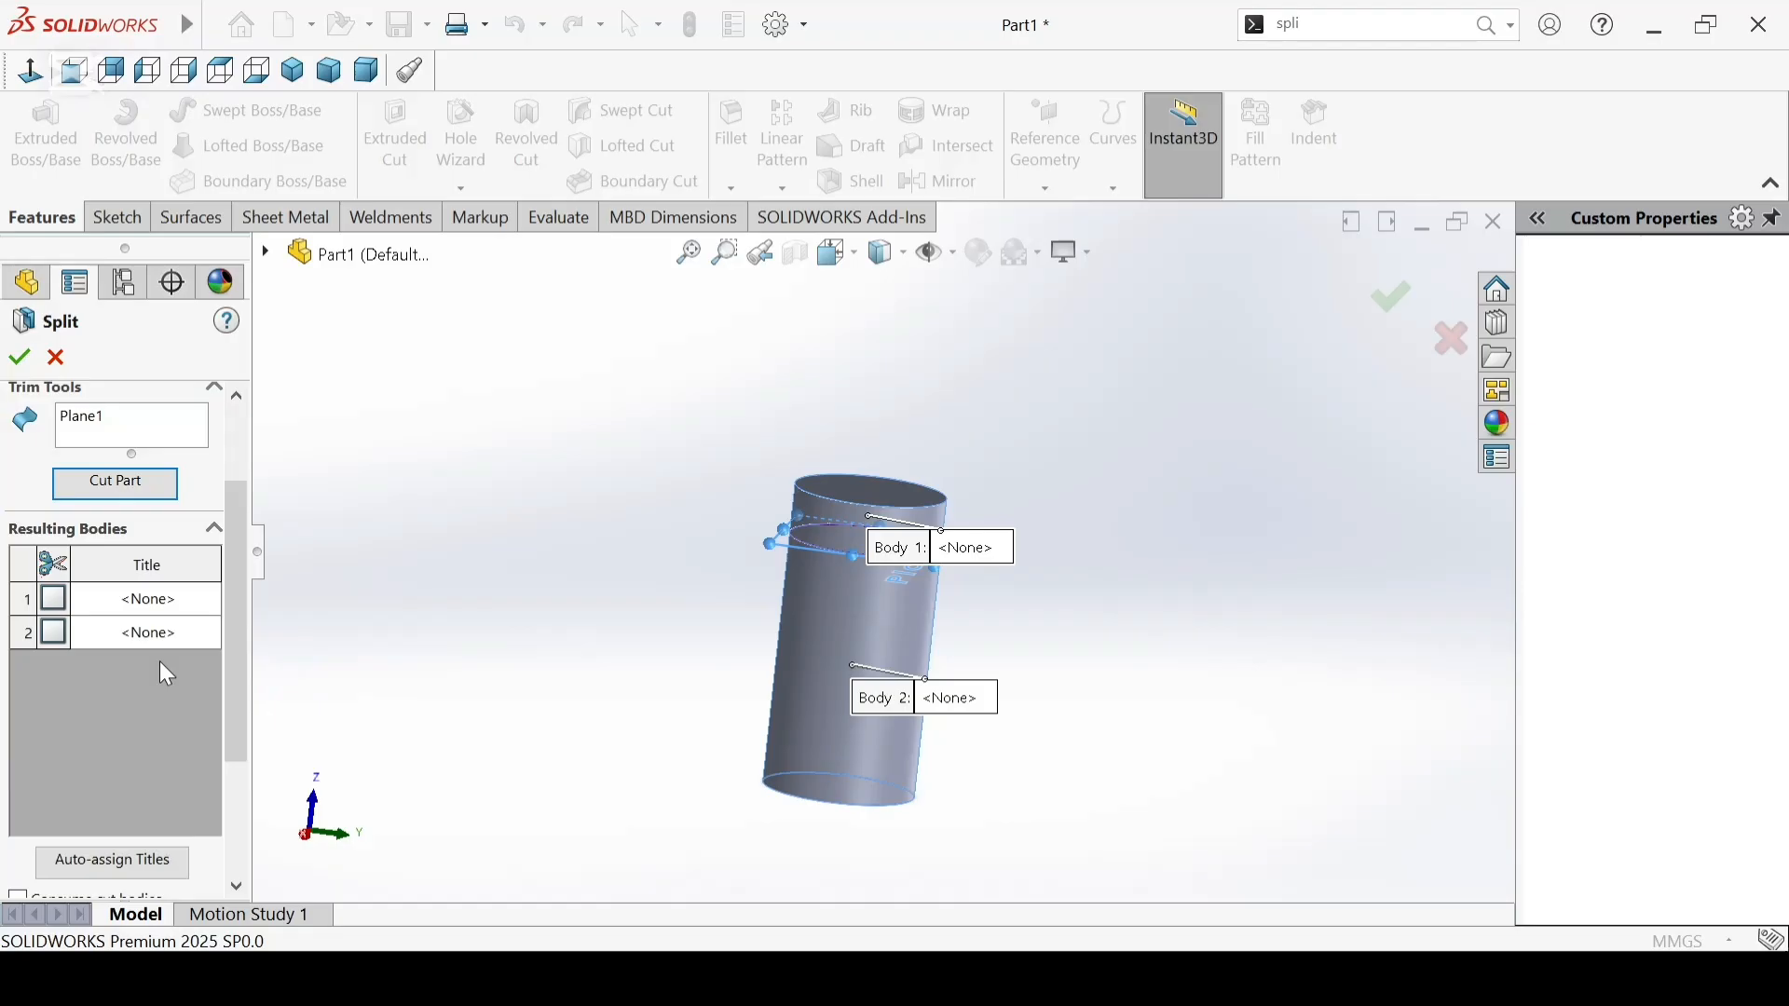
click(58, 596)
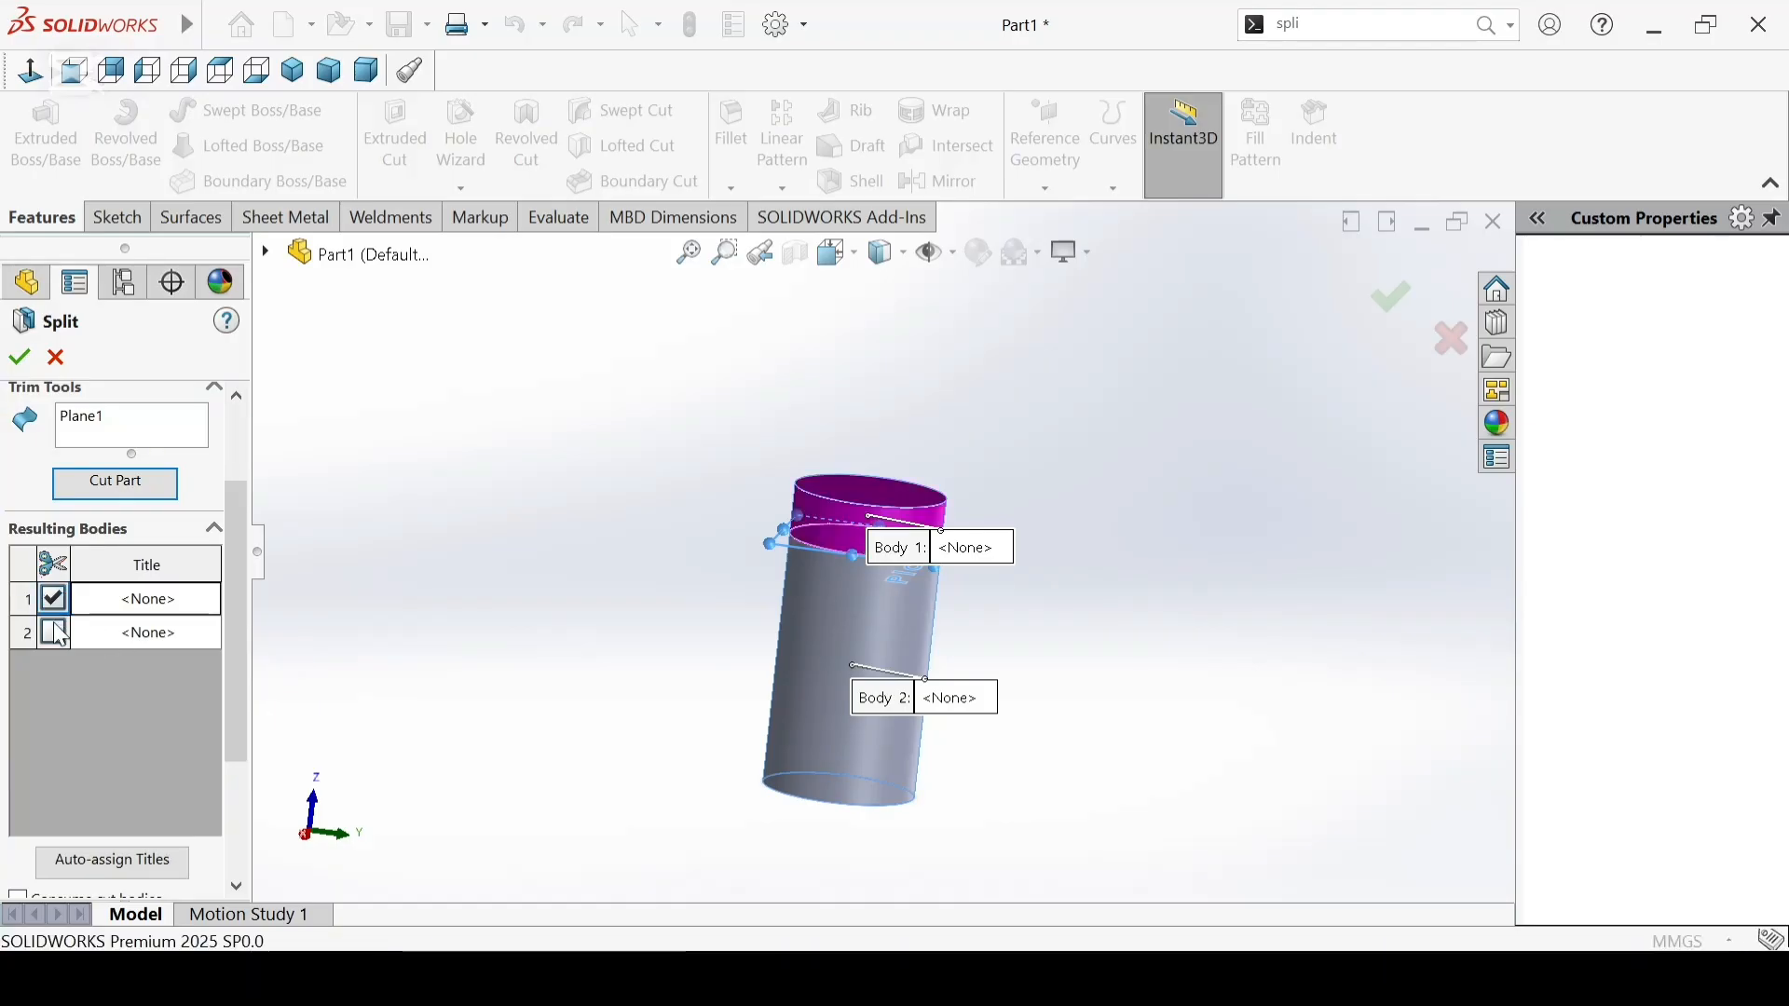
click(54, 633)
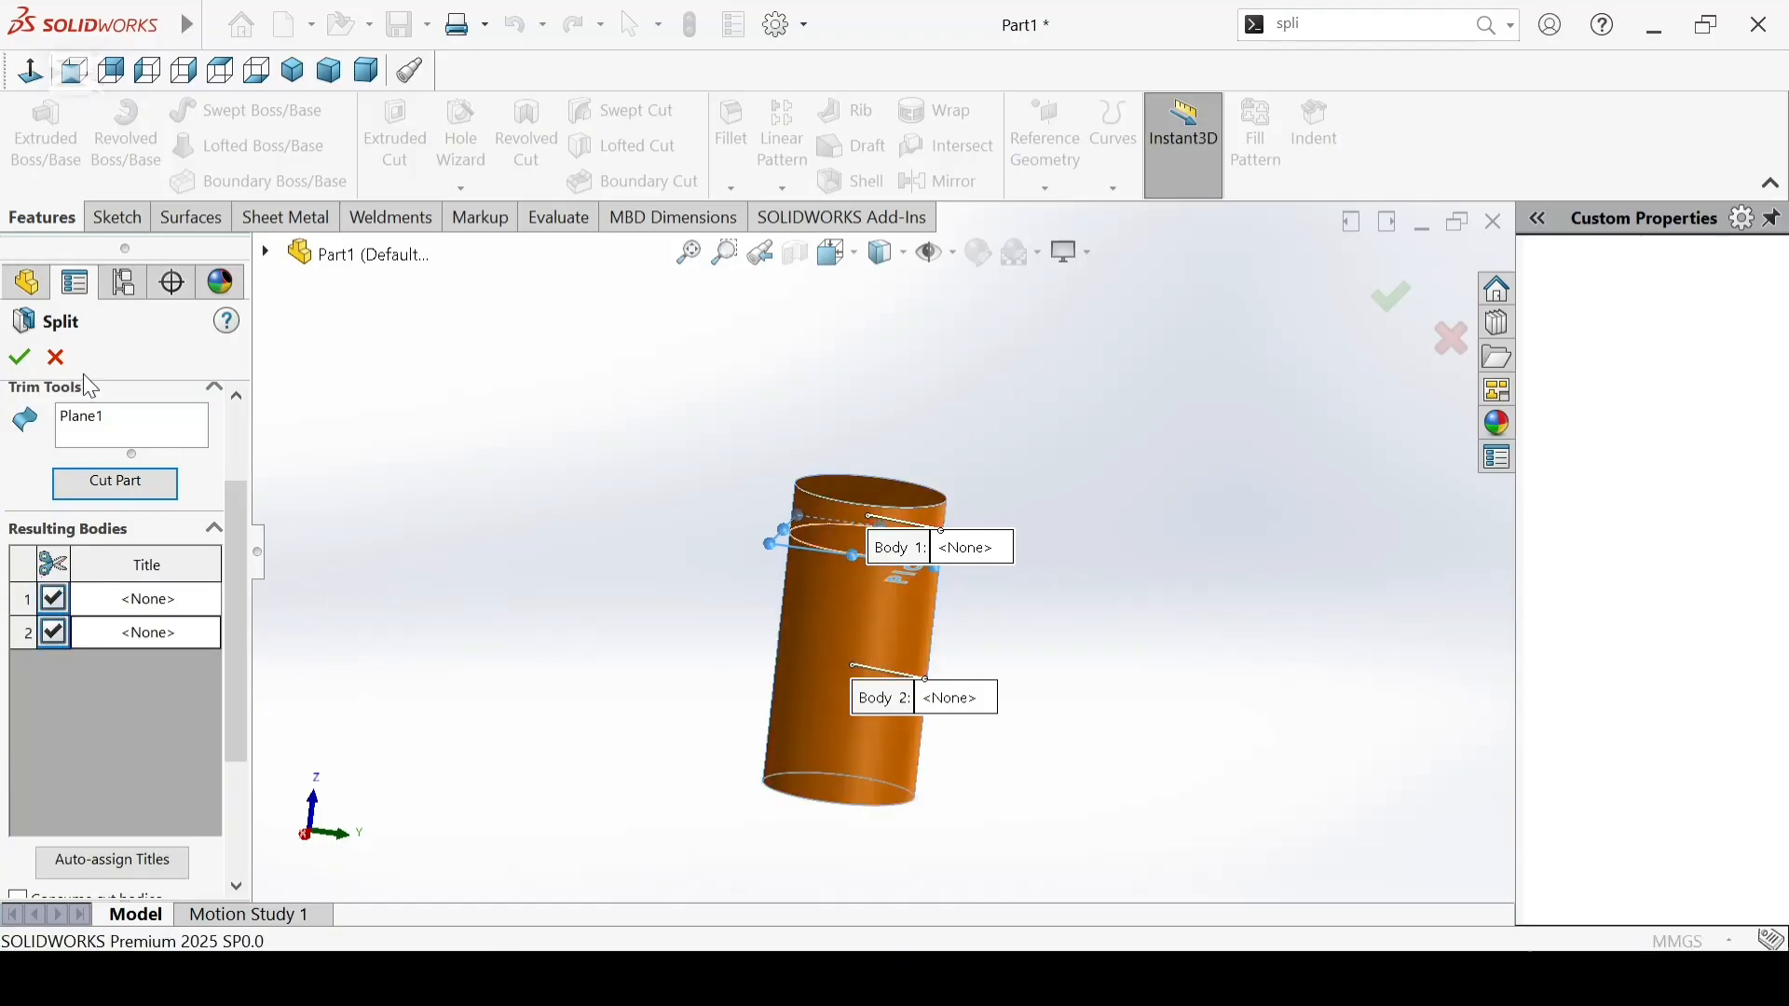
click(19, 357)
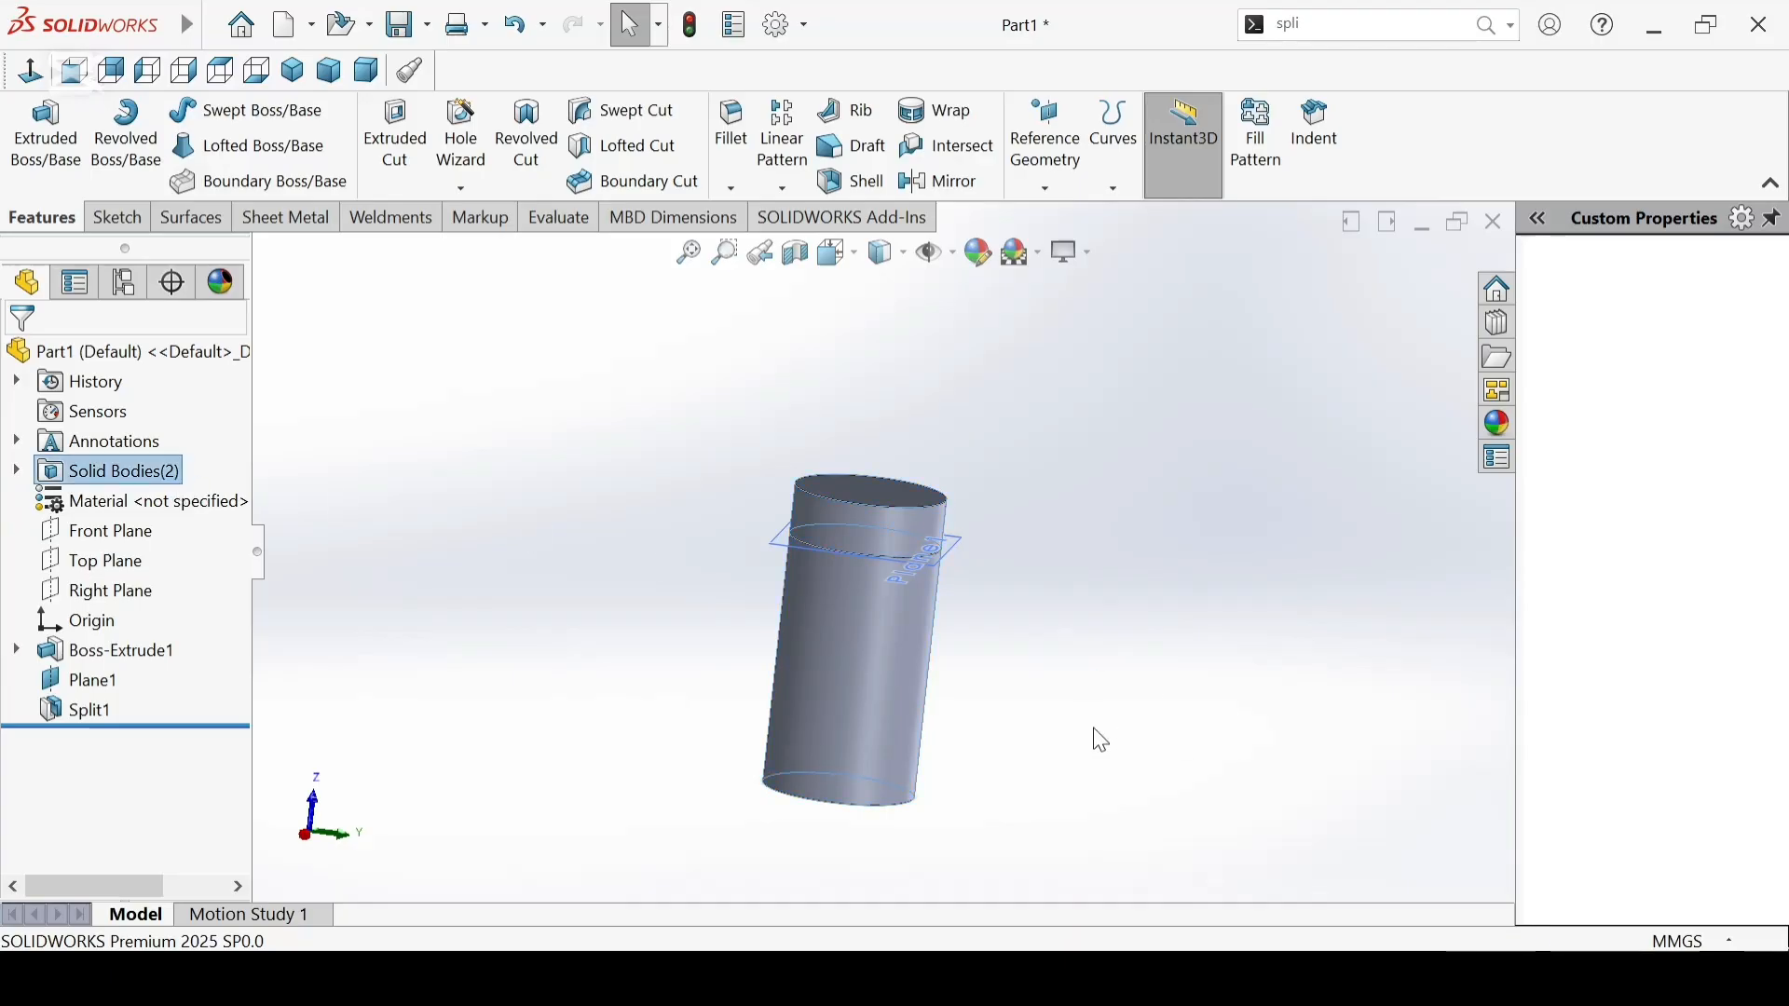
Step: Isolate the longer lower body of the split cylinder so the upper piece is hidden
middle_drag(1094, 739, 1103, 806)
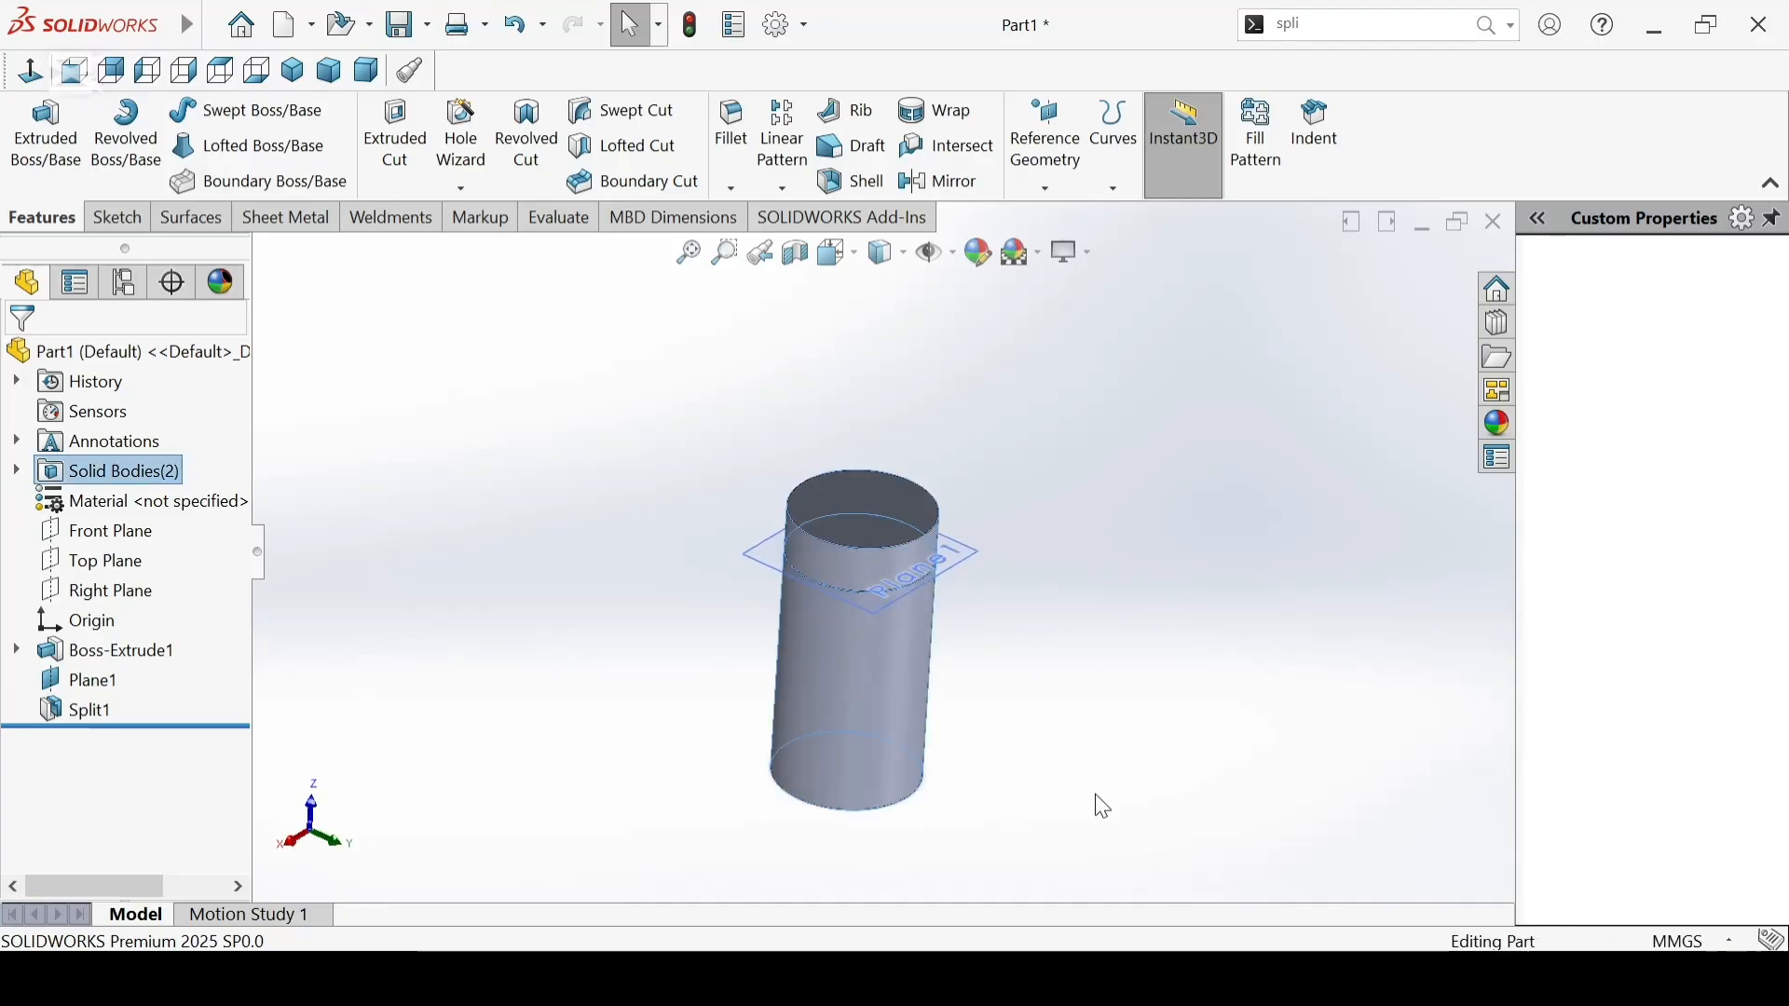
click(874, 690)
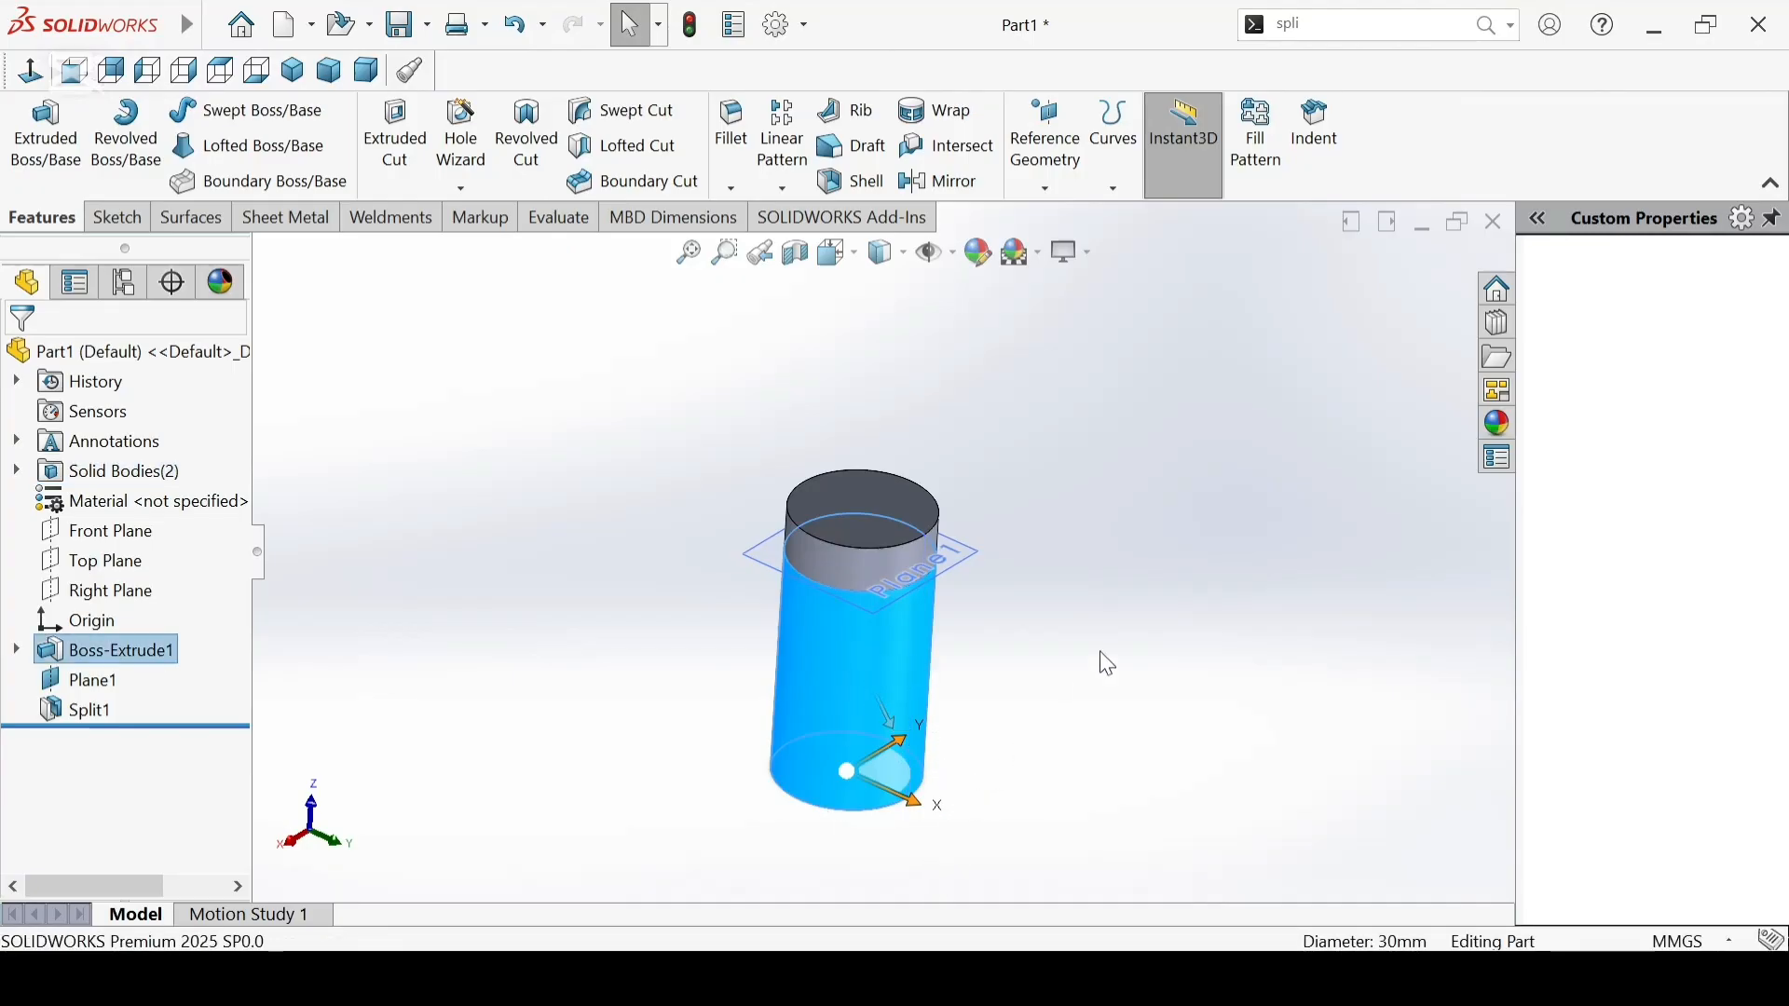
click(1140, 567)
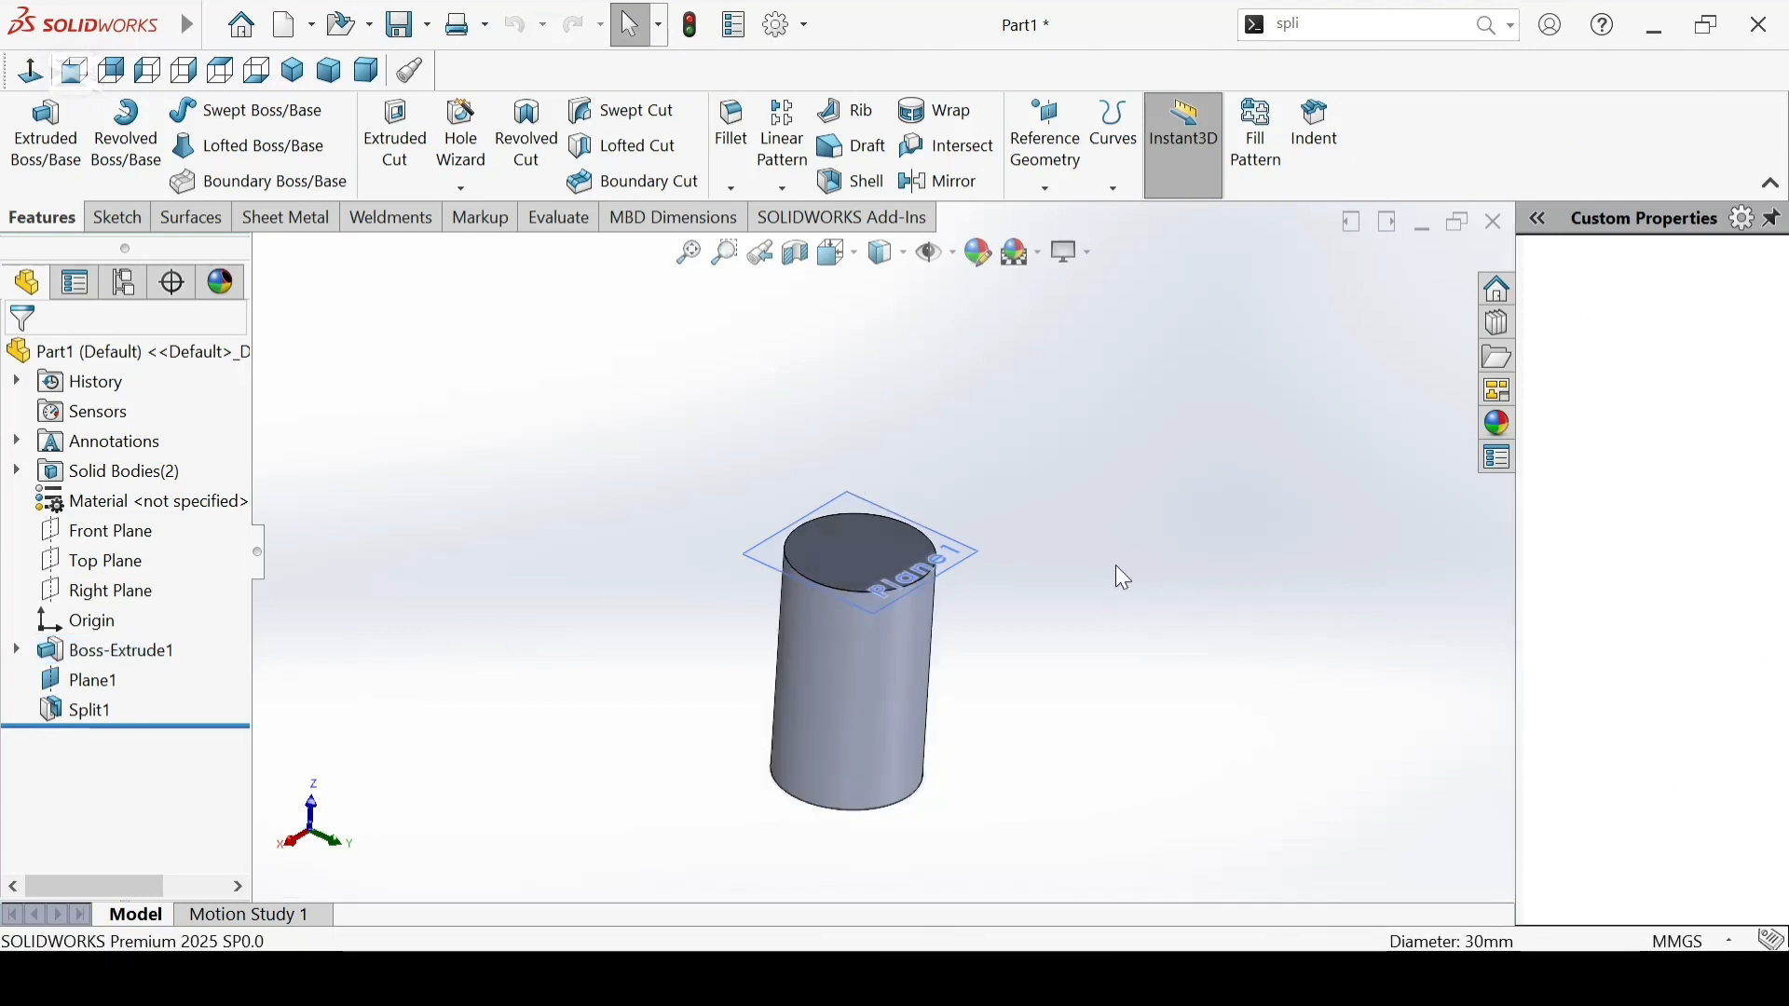
Step: Start a sketch on the lower body's top face and draw a circle about 22.7 mm in diameter centred on the origin
click(864, 552)
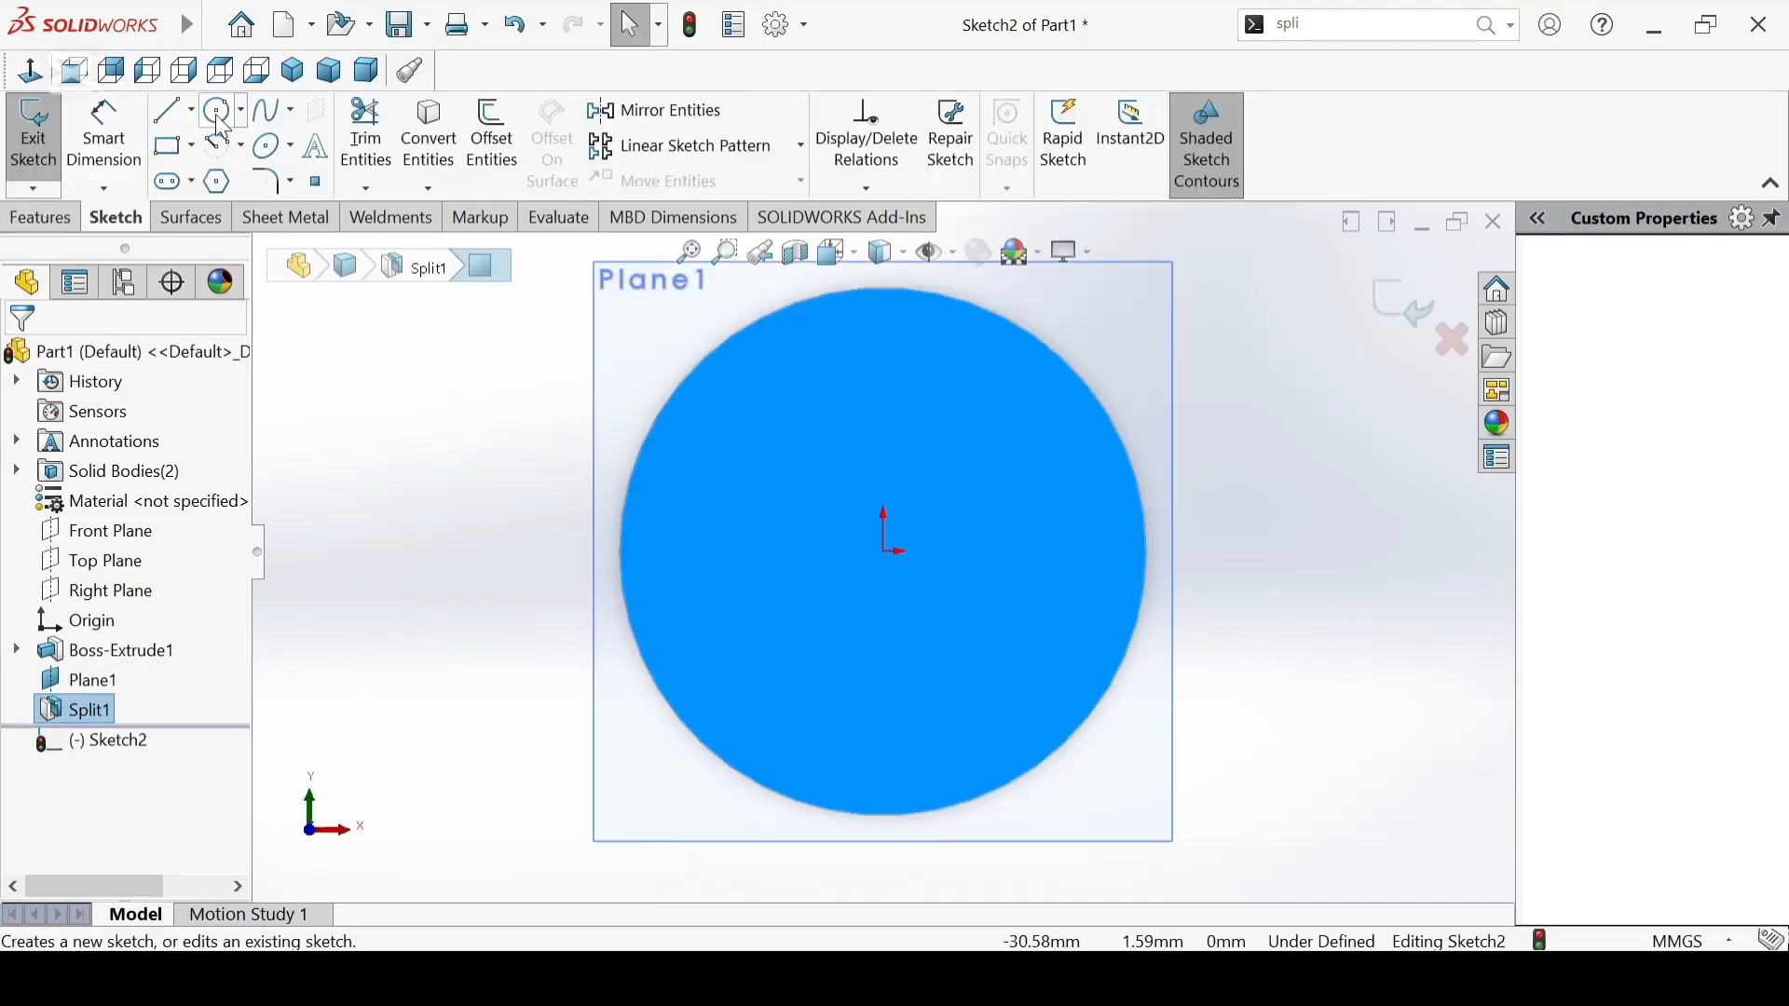
click(219, 110)
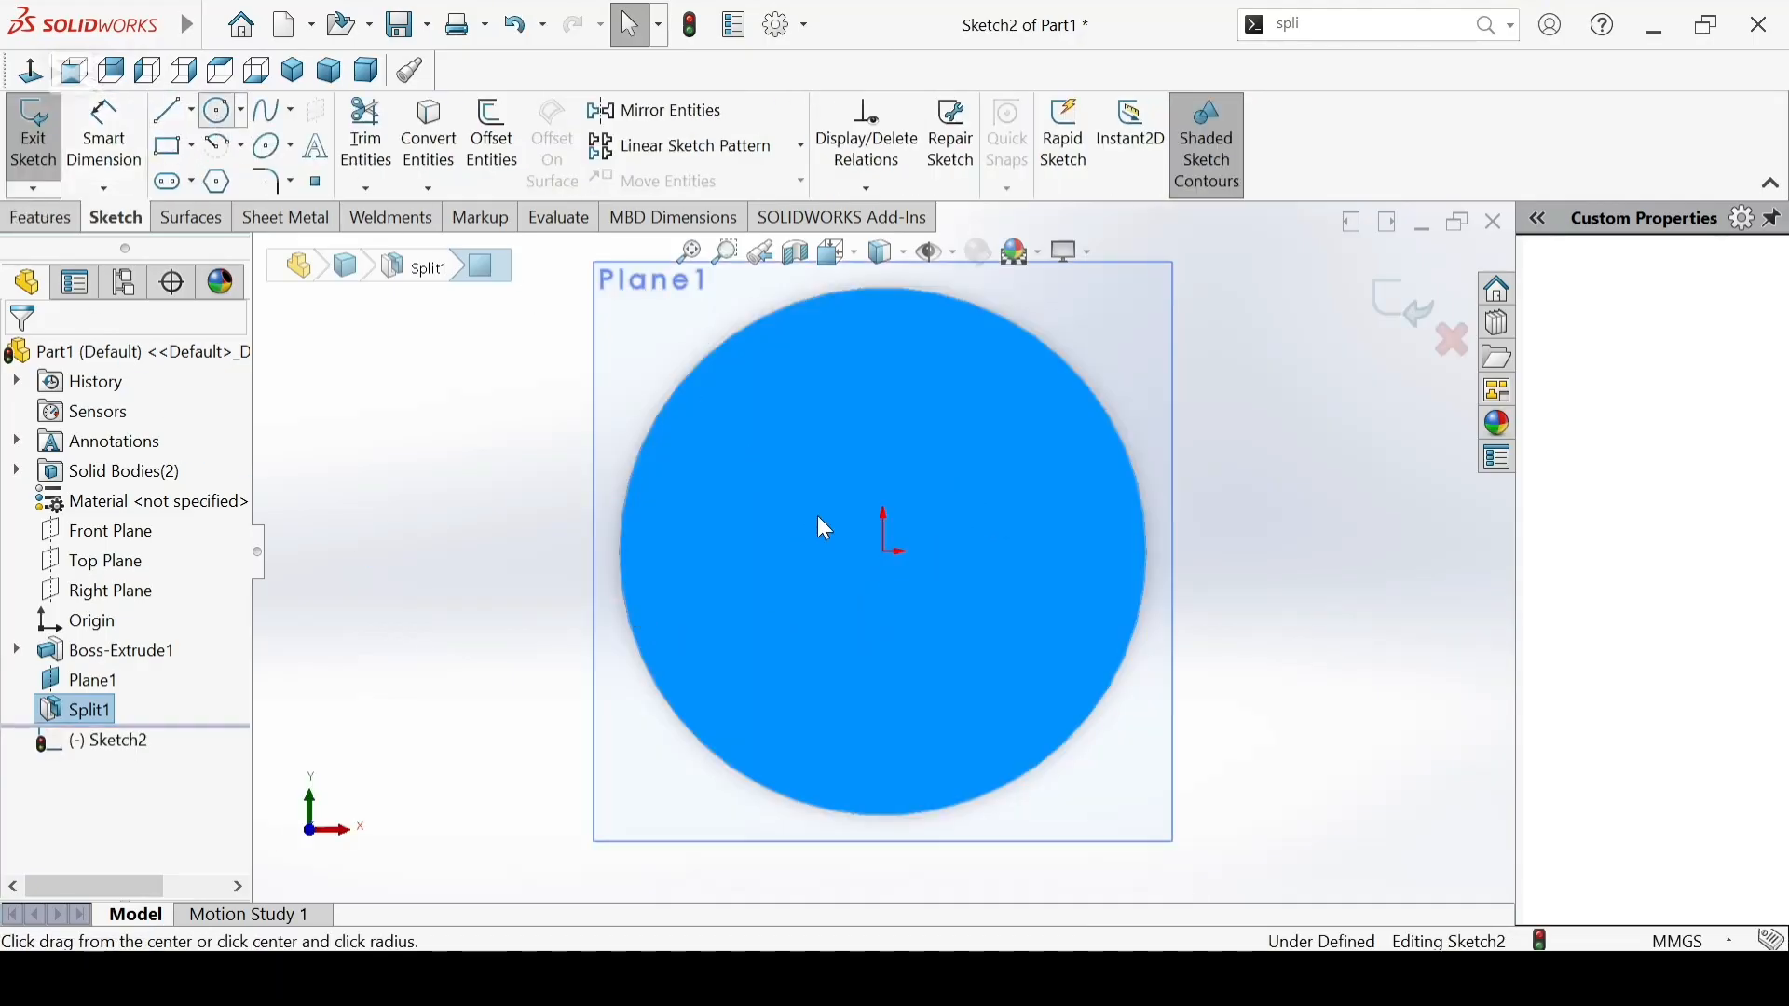
click(890, 557)
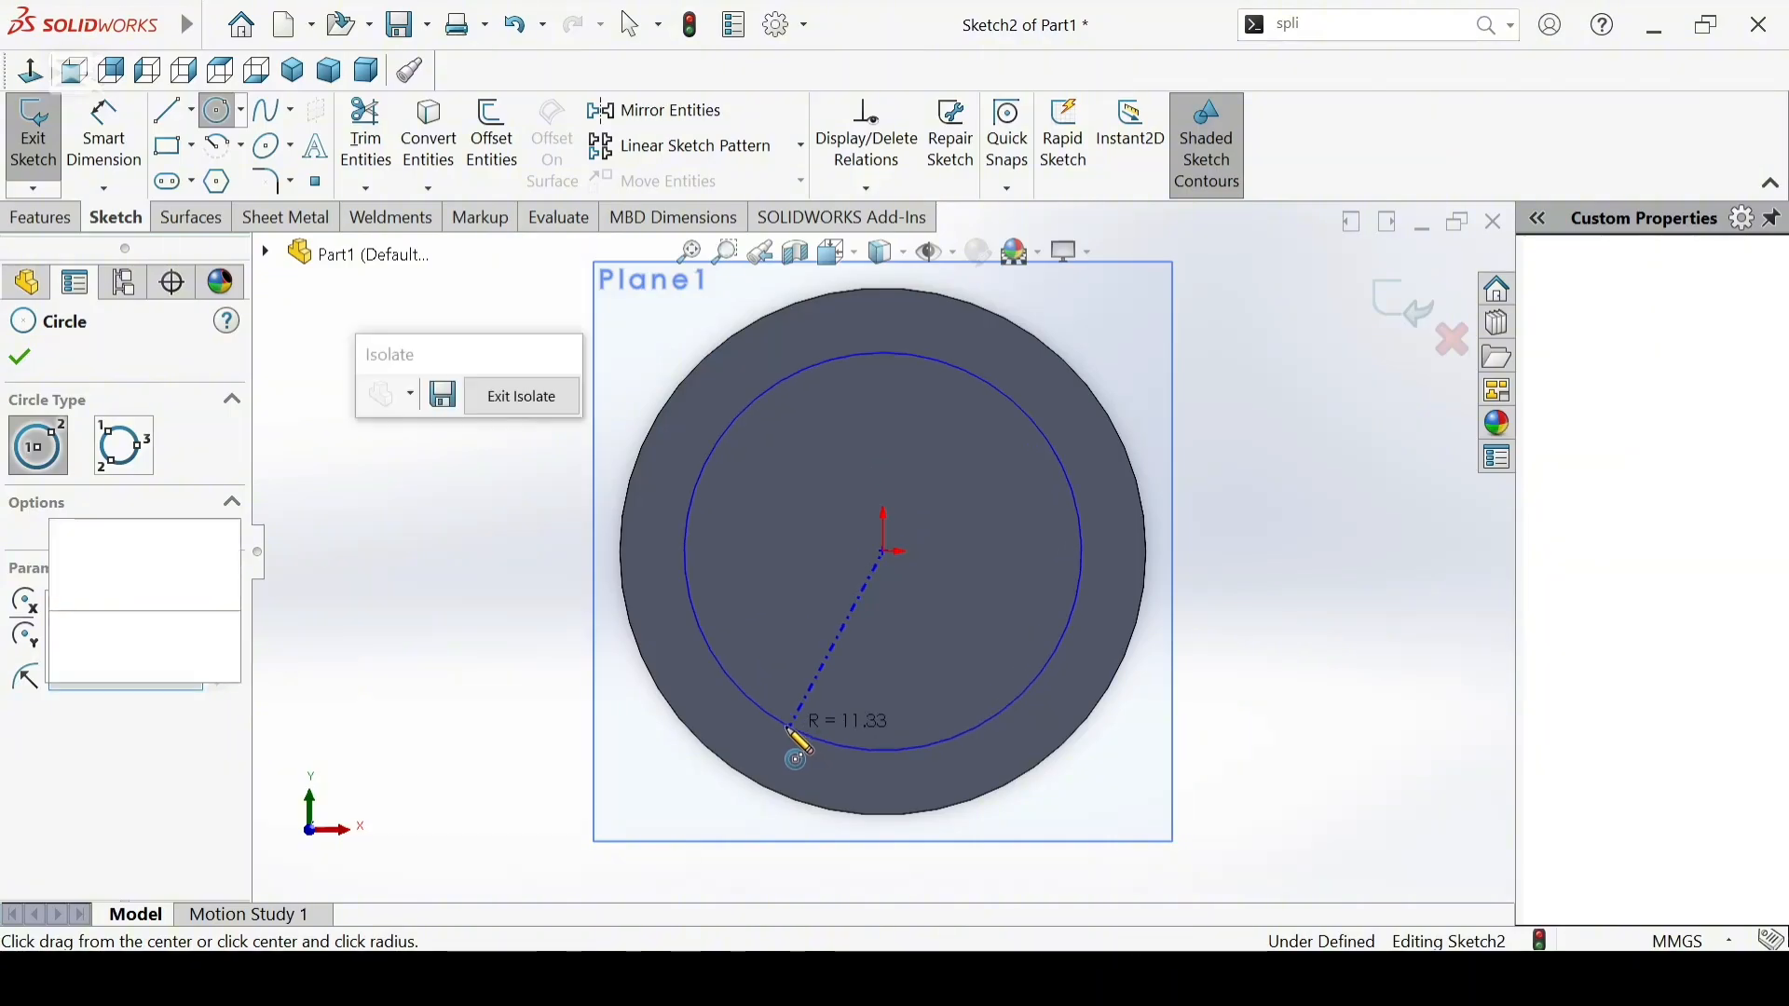
click(793, 729)
Step: Dimension the sketched circle on the lower body's top face to a diameter of 23 mm
click(105, 135)
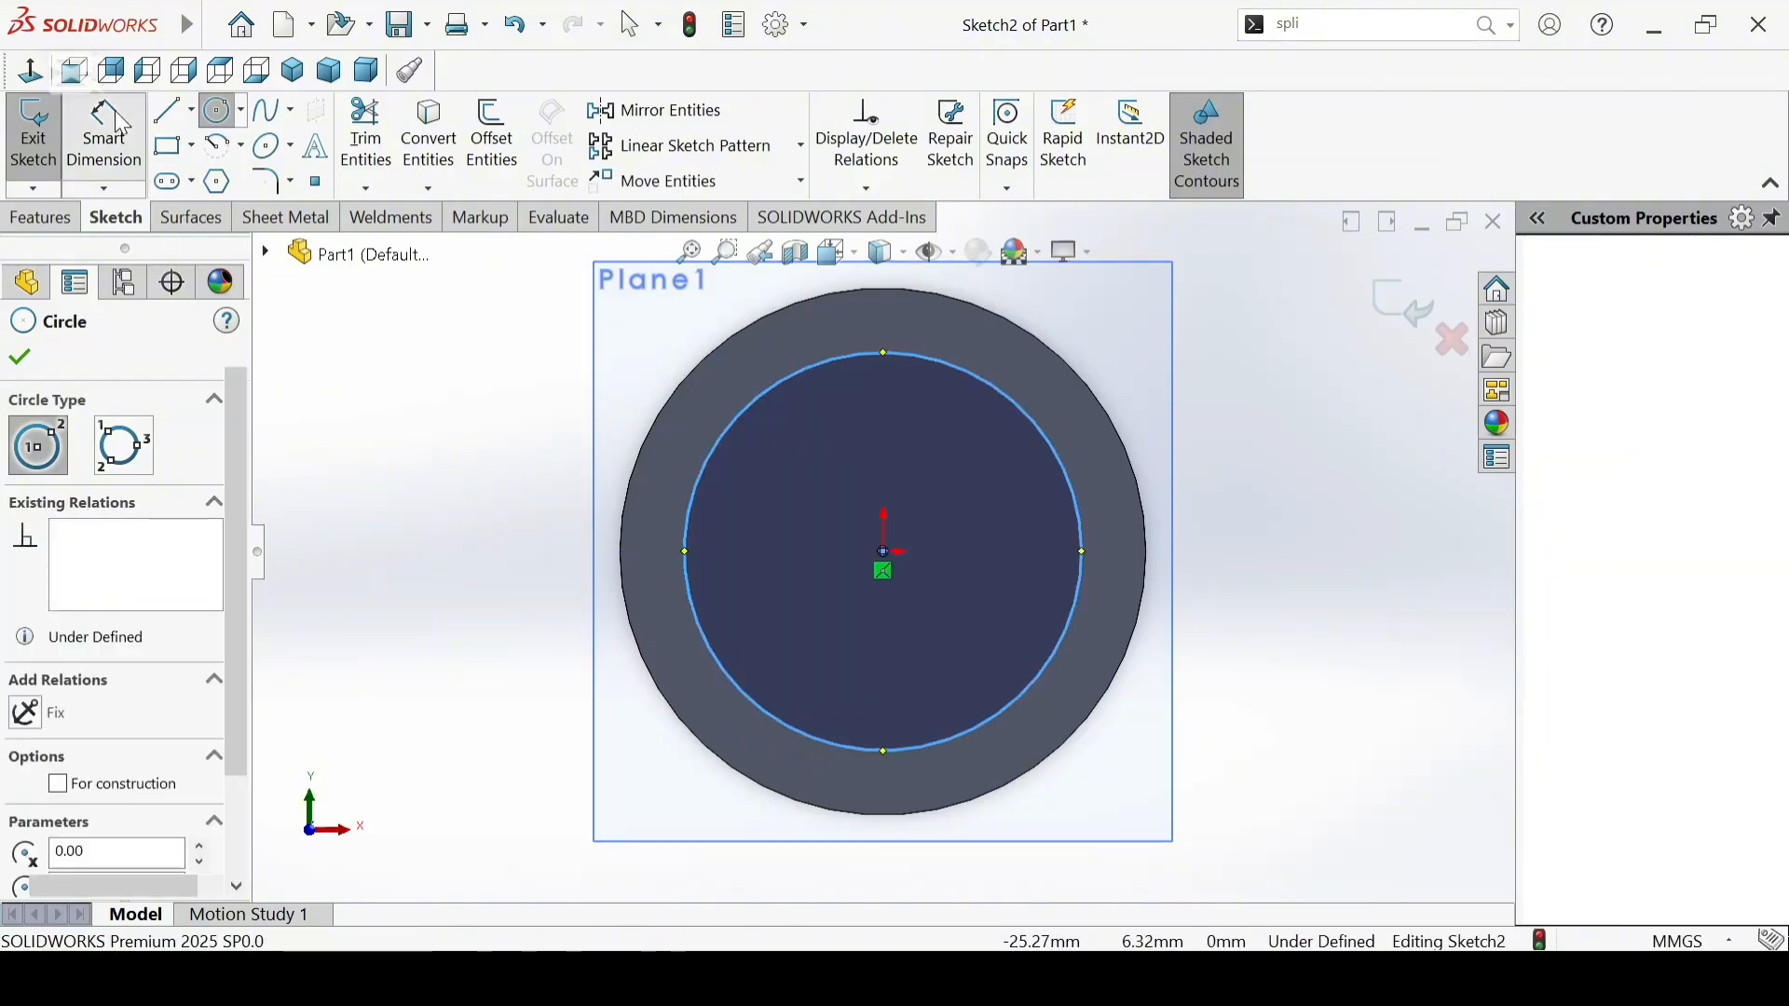
click(1042, 671)
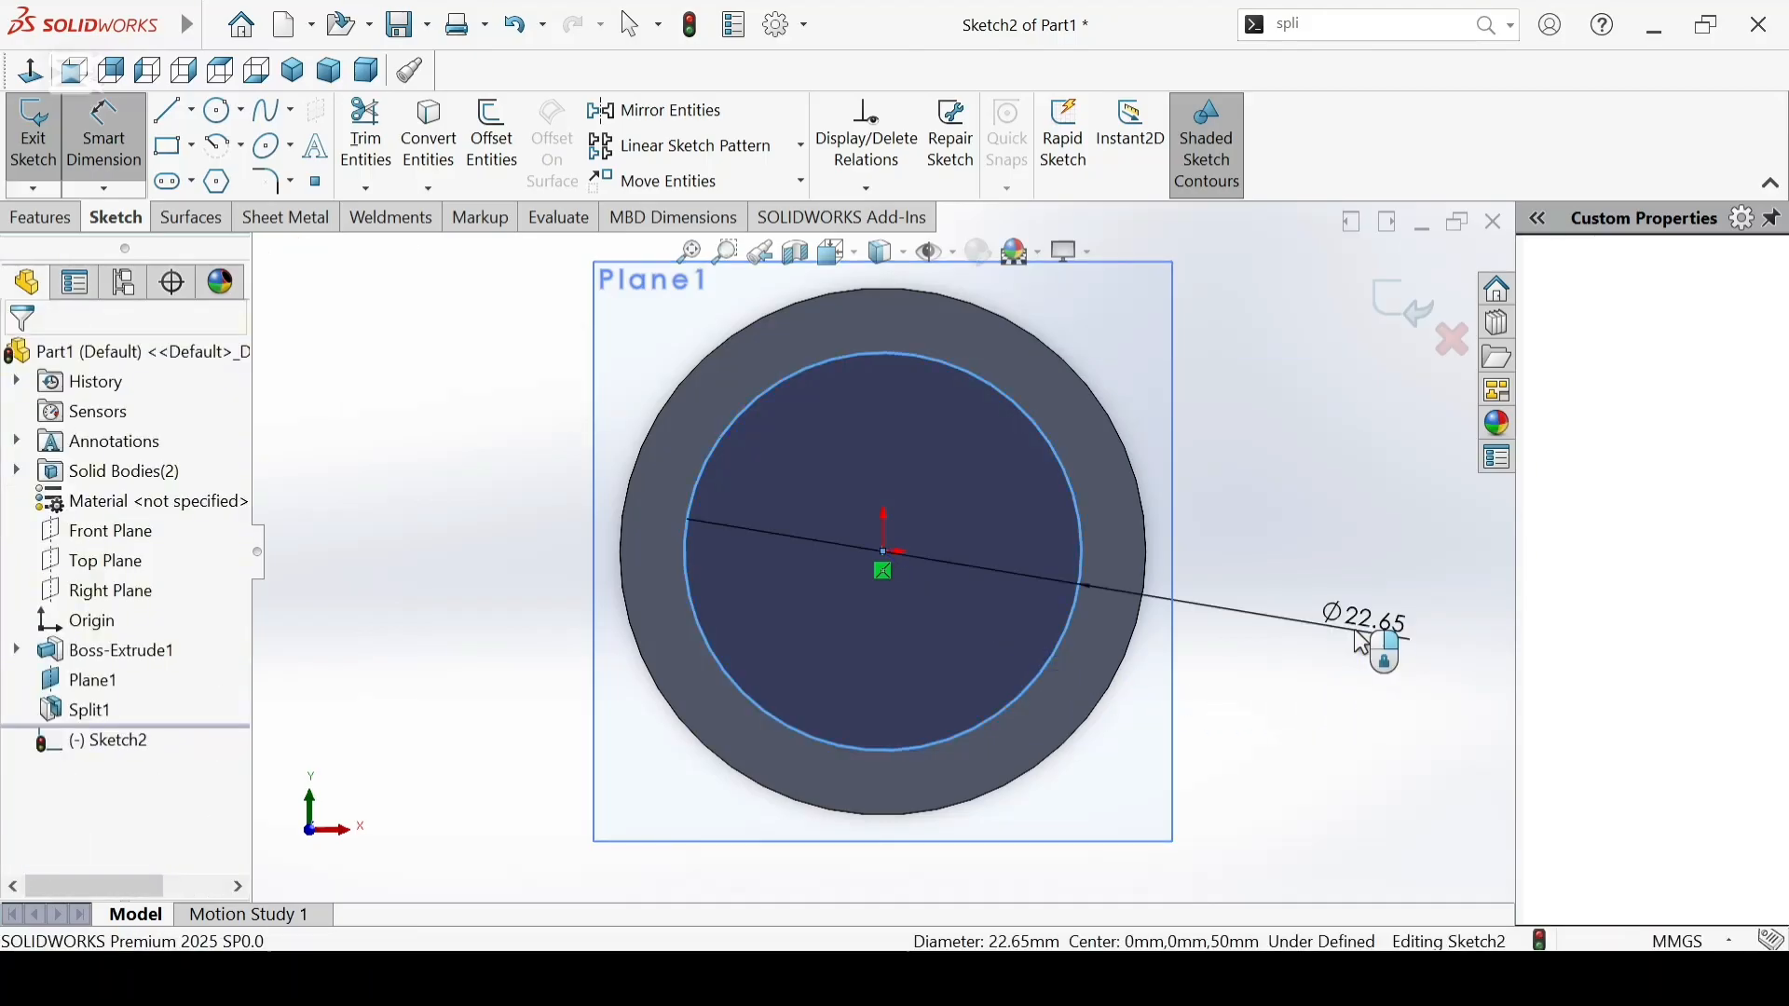
click(1362, 643)
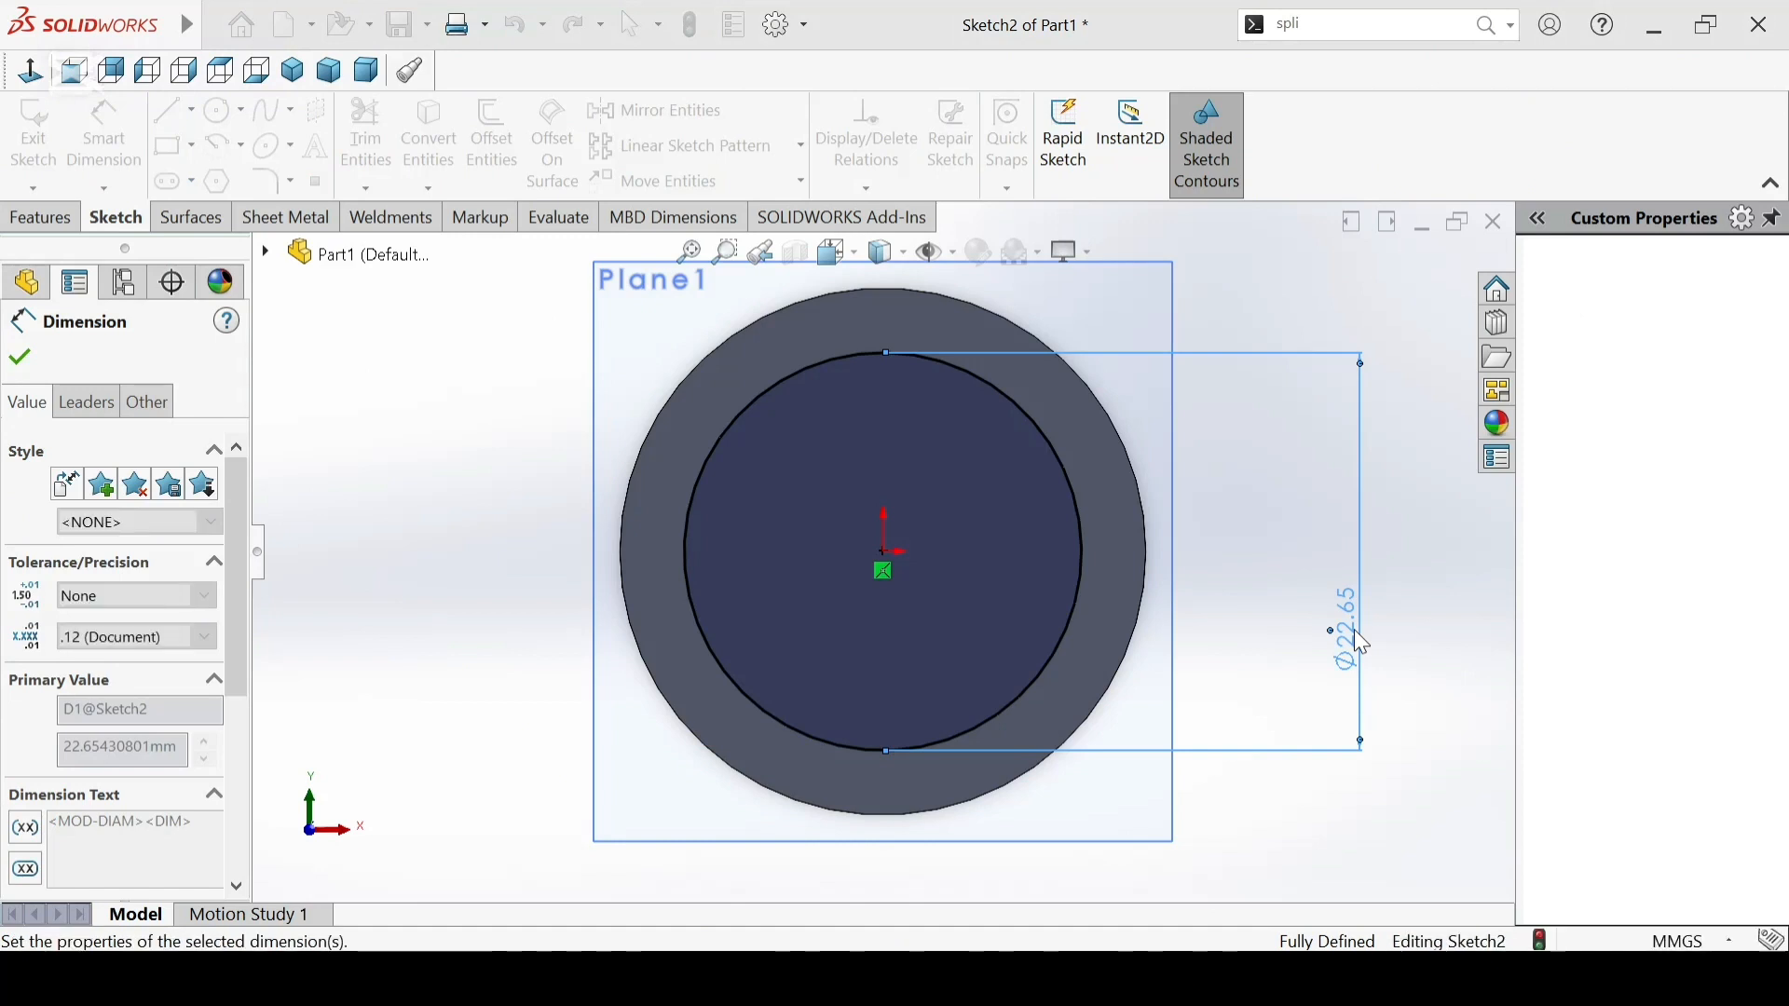
text(23)
key(Return)
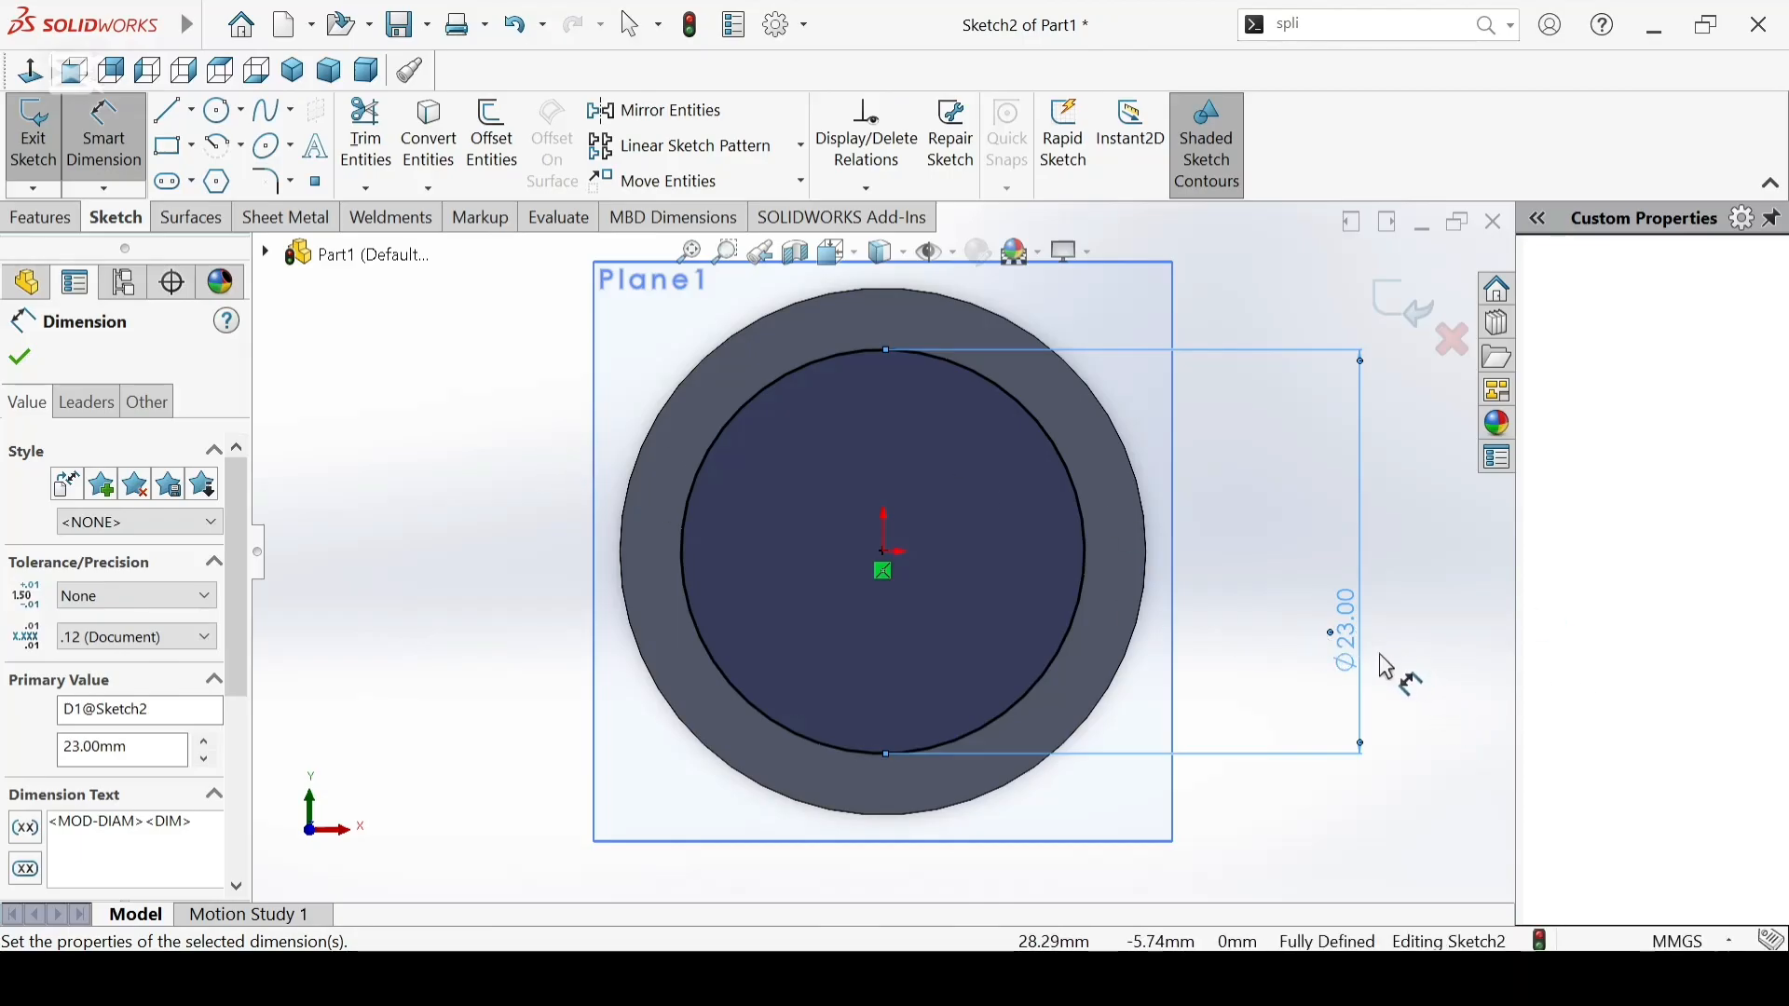
Step: Start an extruded cut from the 23 mm circle with the Offset From Surface end condition, referencing the lower body's bottom face
mouse_move(1407, 717)
middle_down()
mouse_move(1382, 531)
mouse_move(1262, 528)
middle_up()
scroll(959, 460, down, 3)
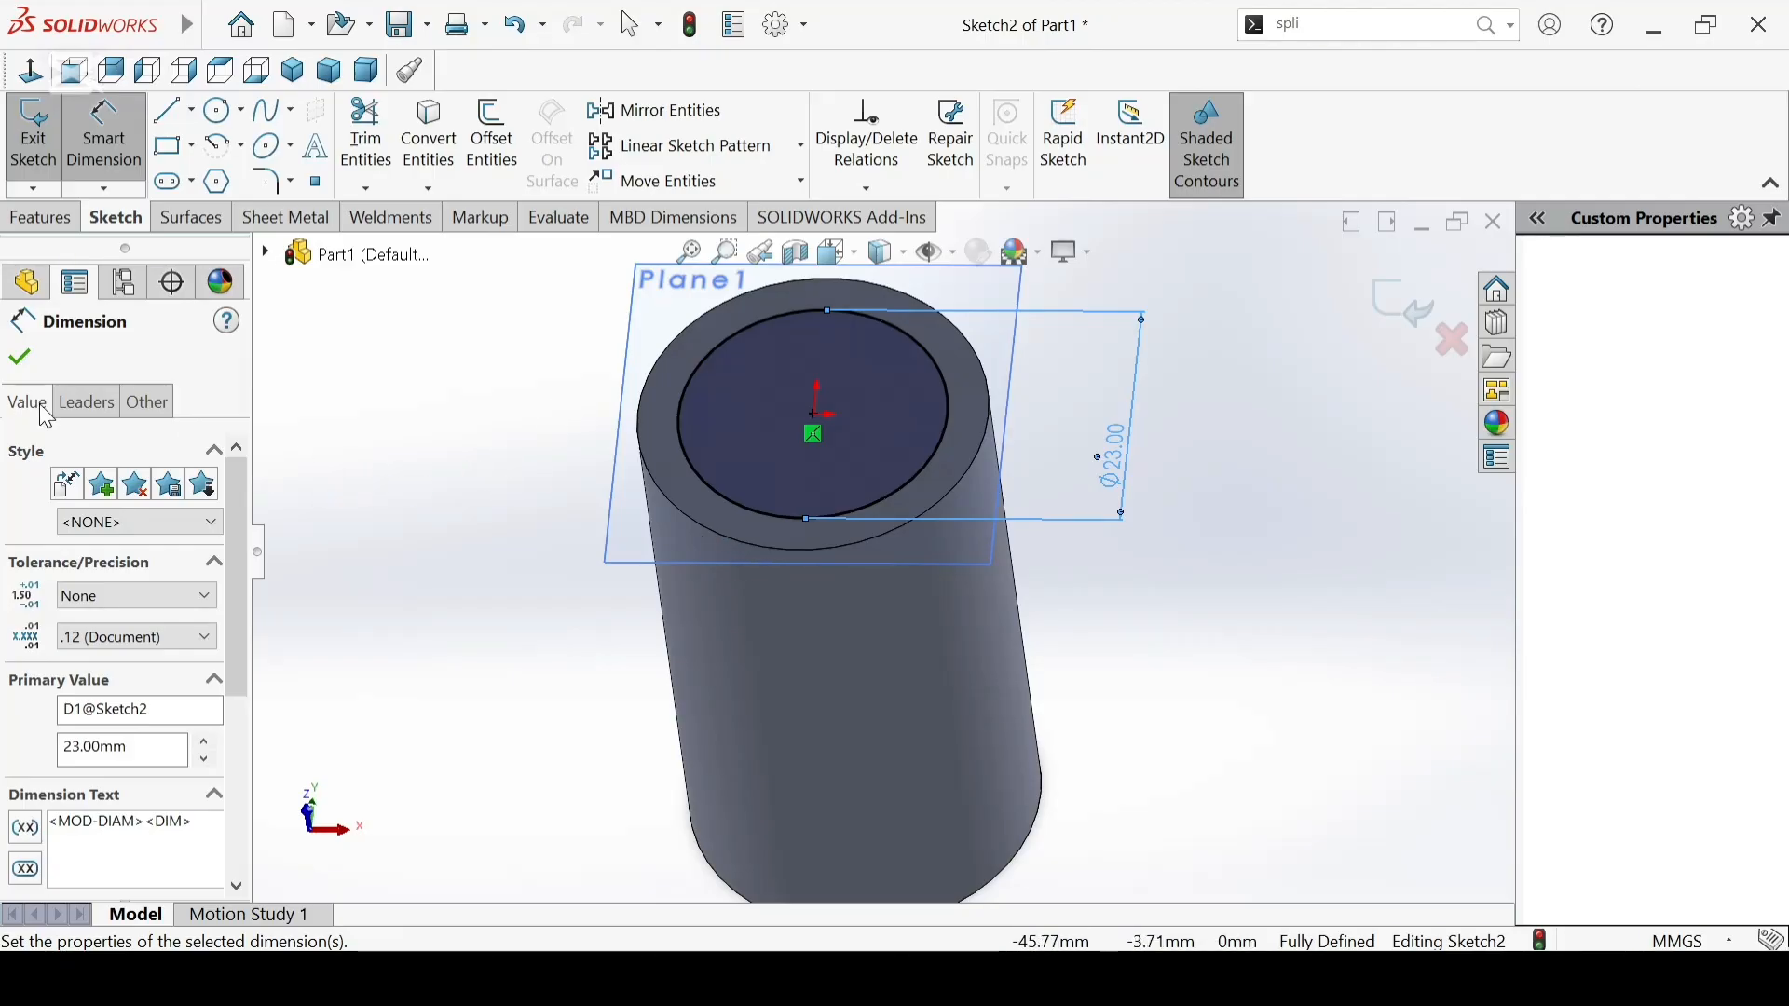
click(34, 220)
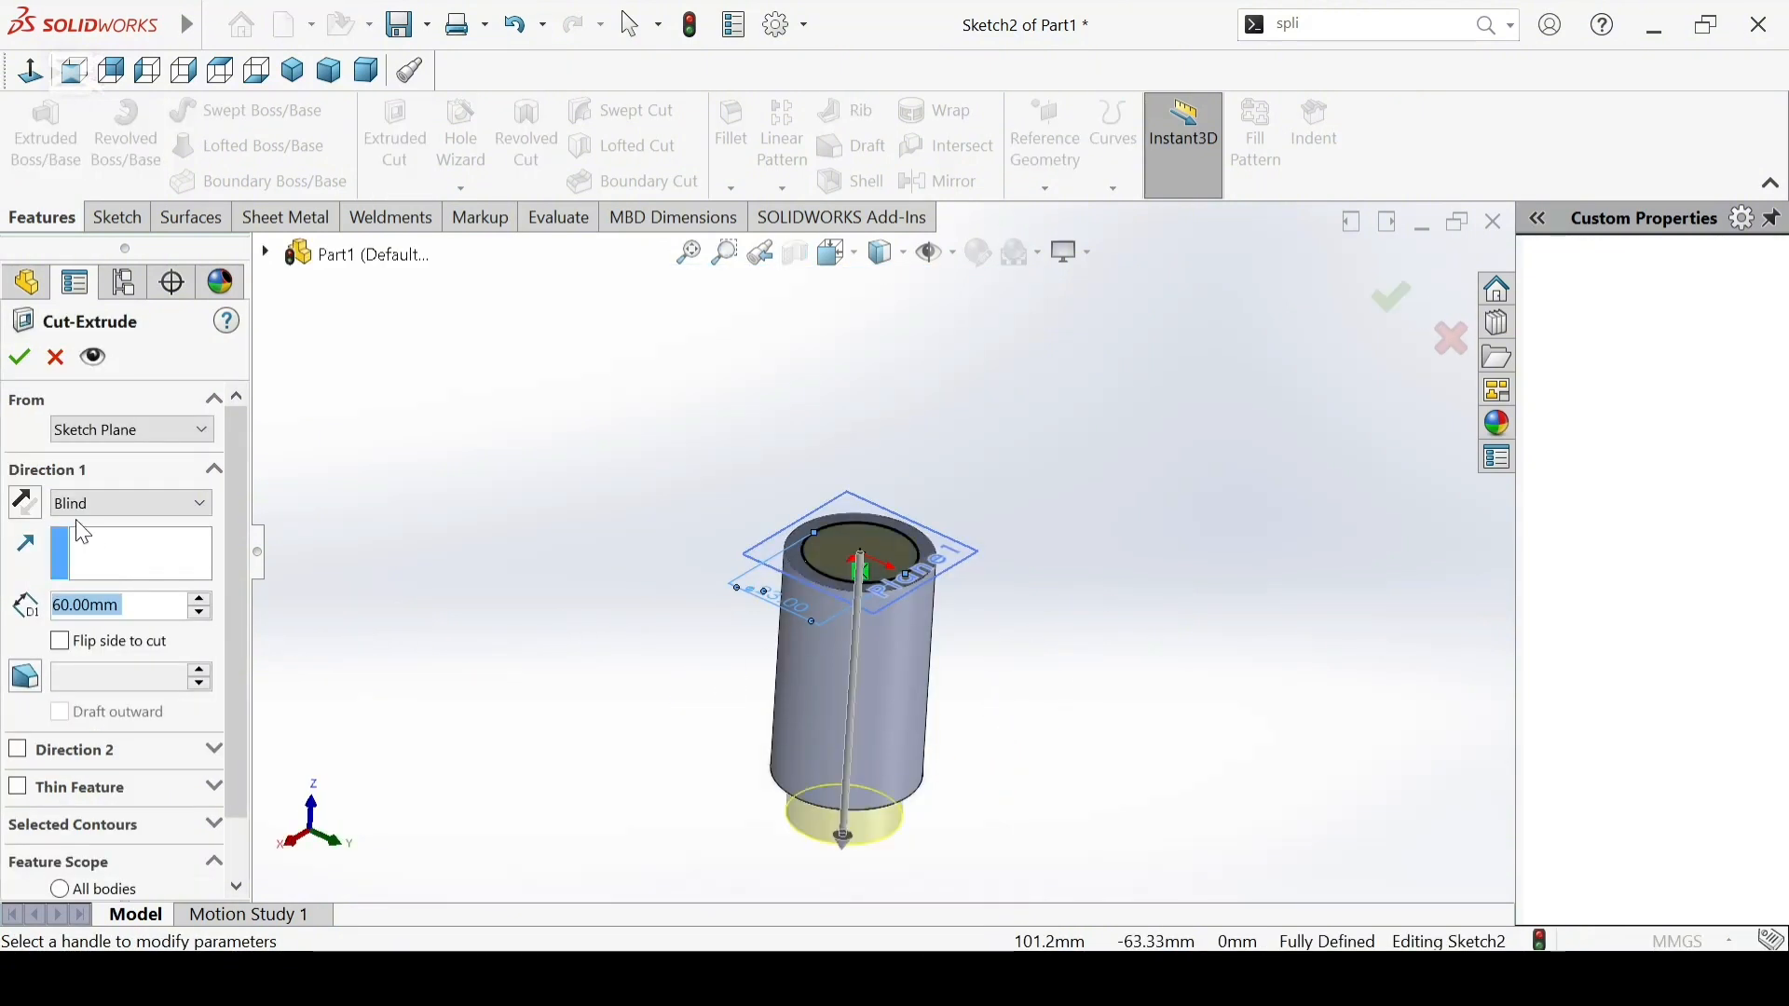
click(92, 503)
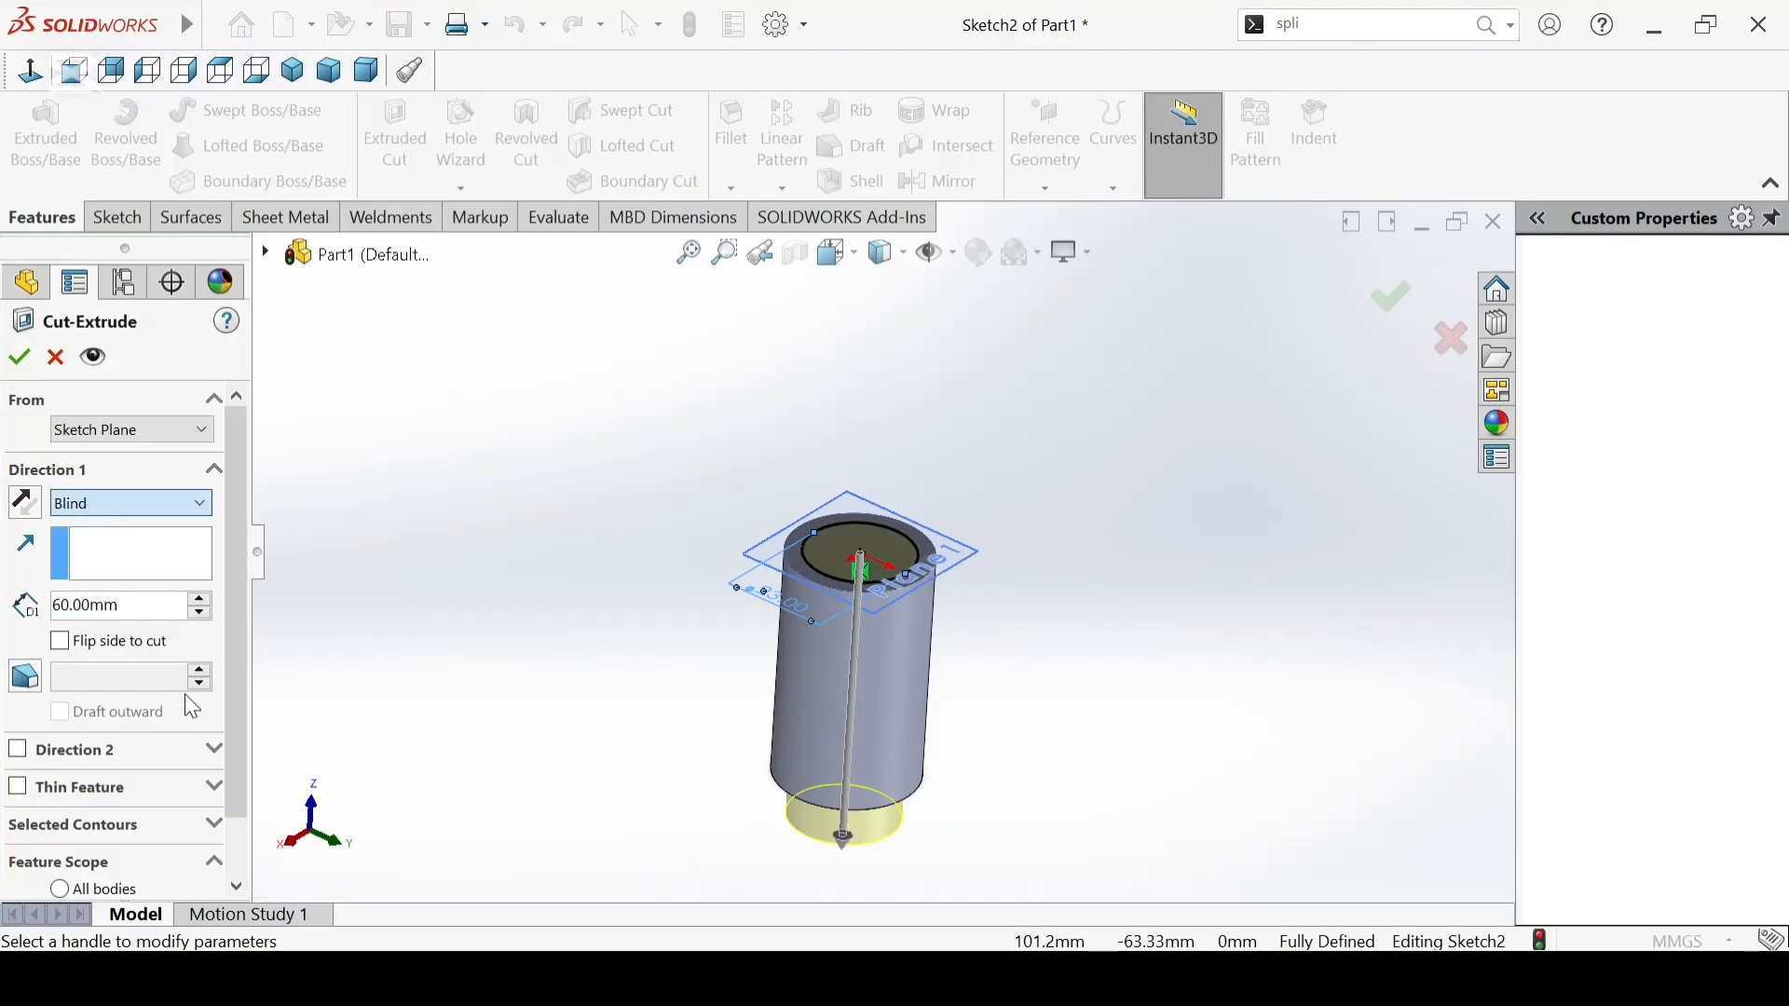
click(155, 649)
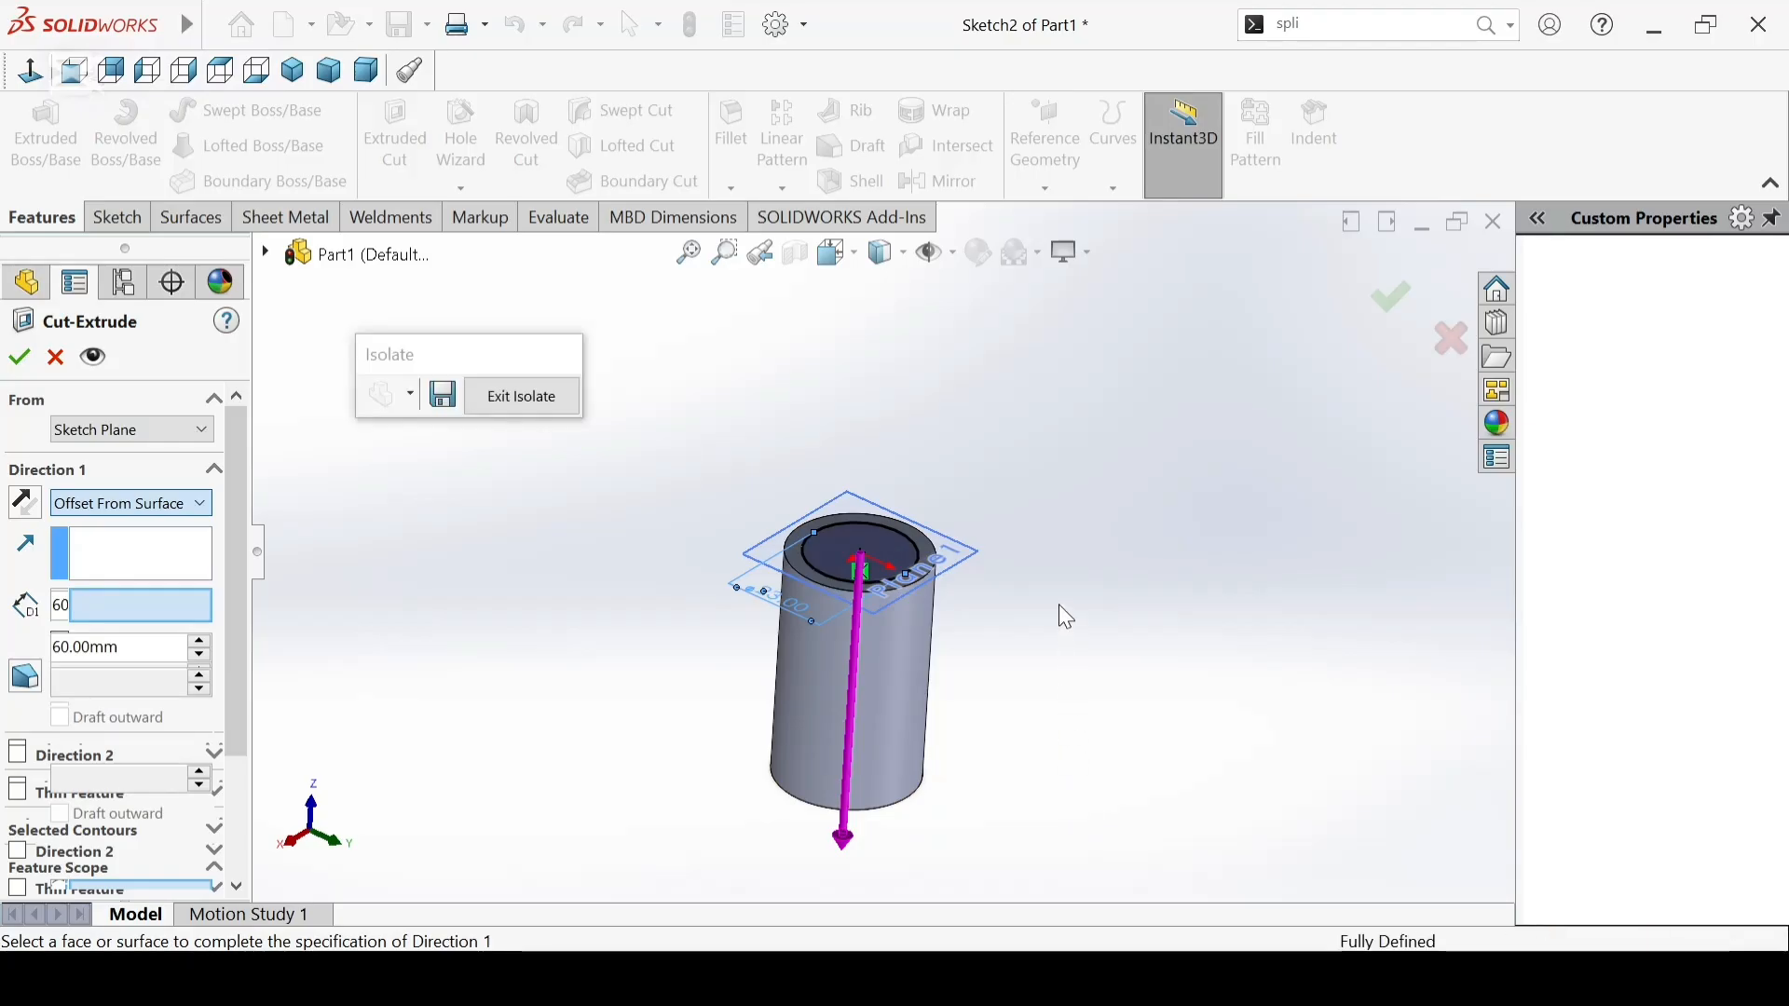
middle_drag(1053, 615, 1048, 489)
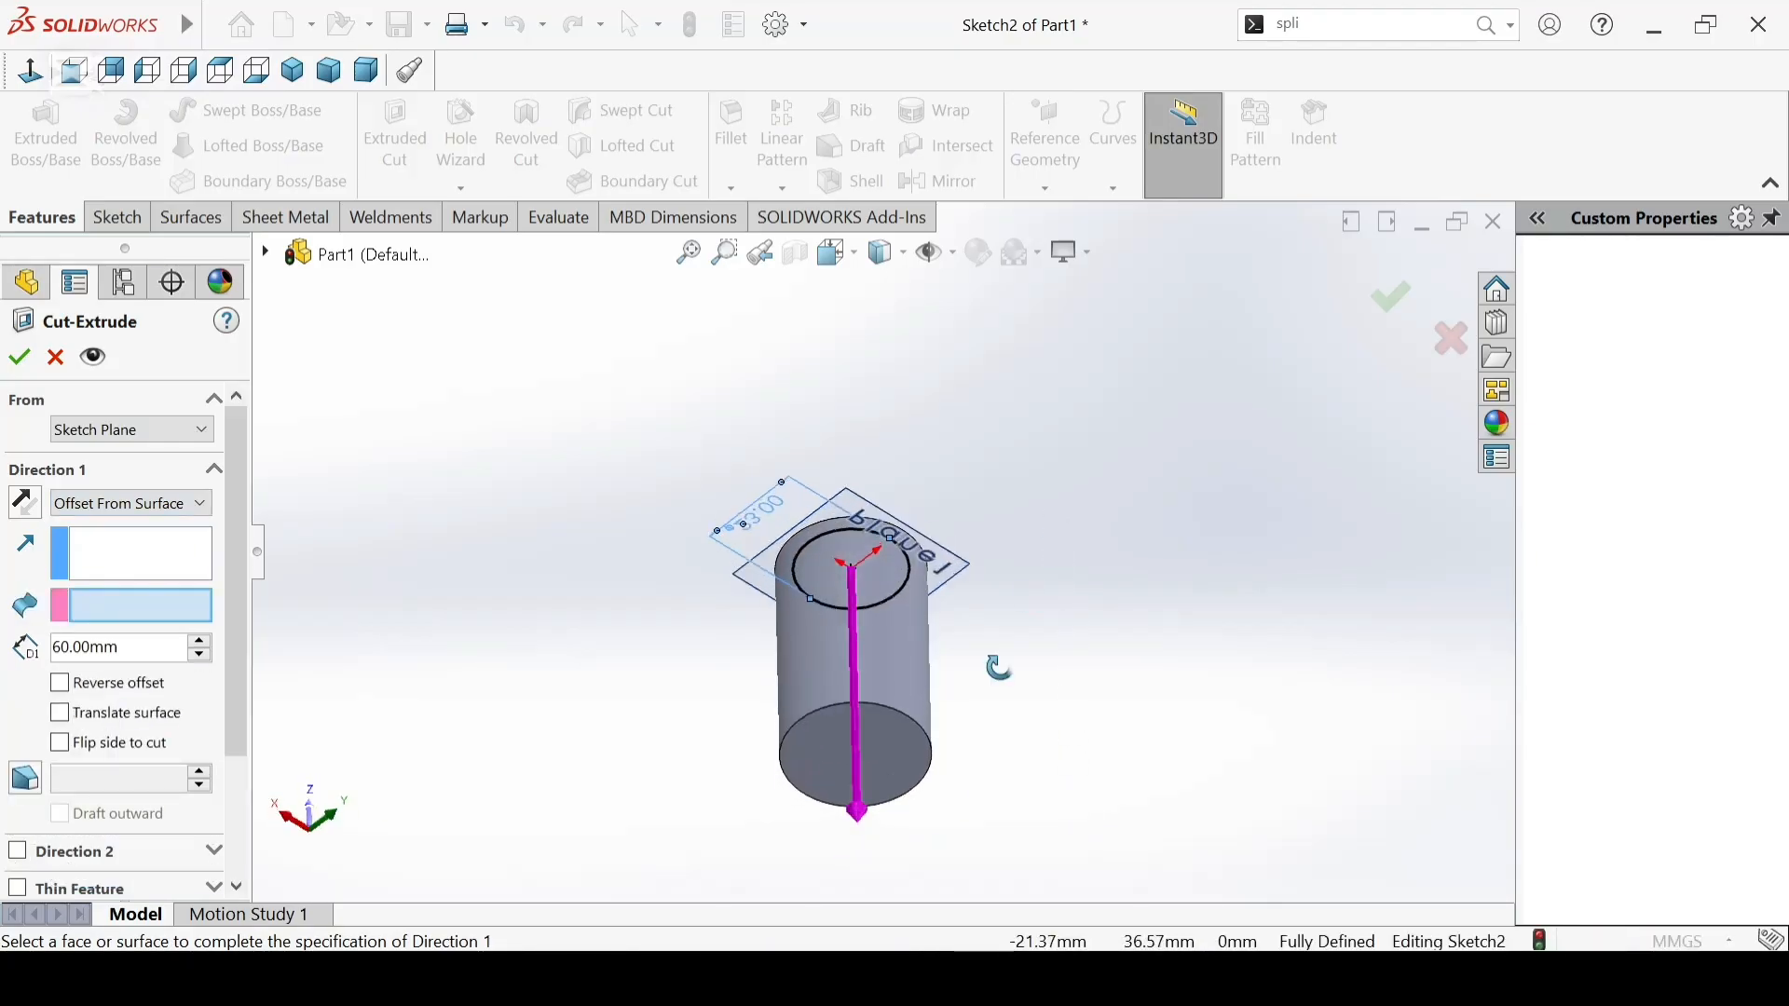
click(891, 758)
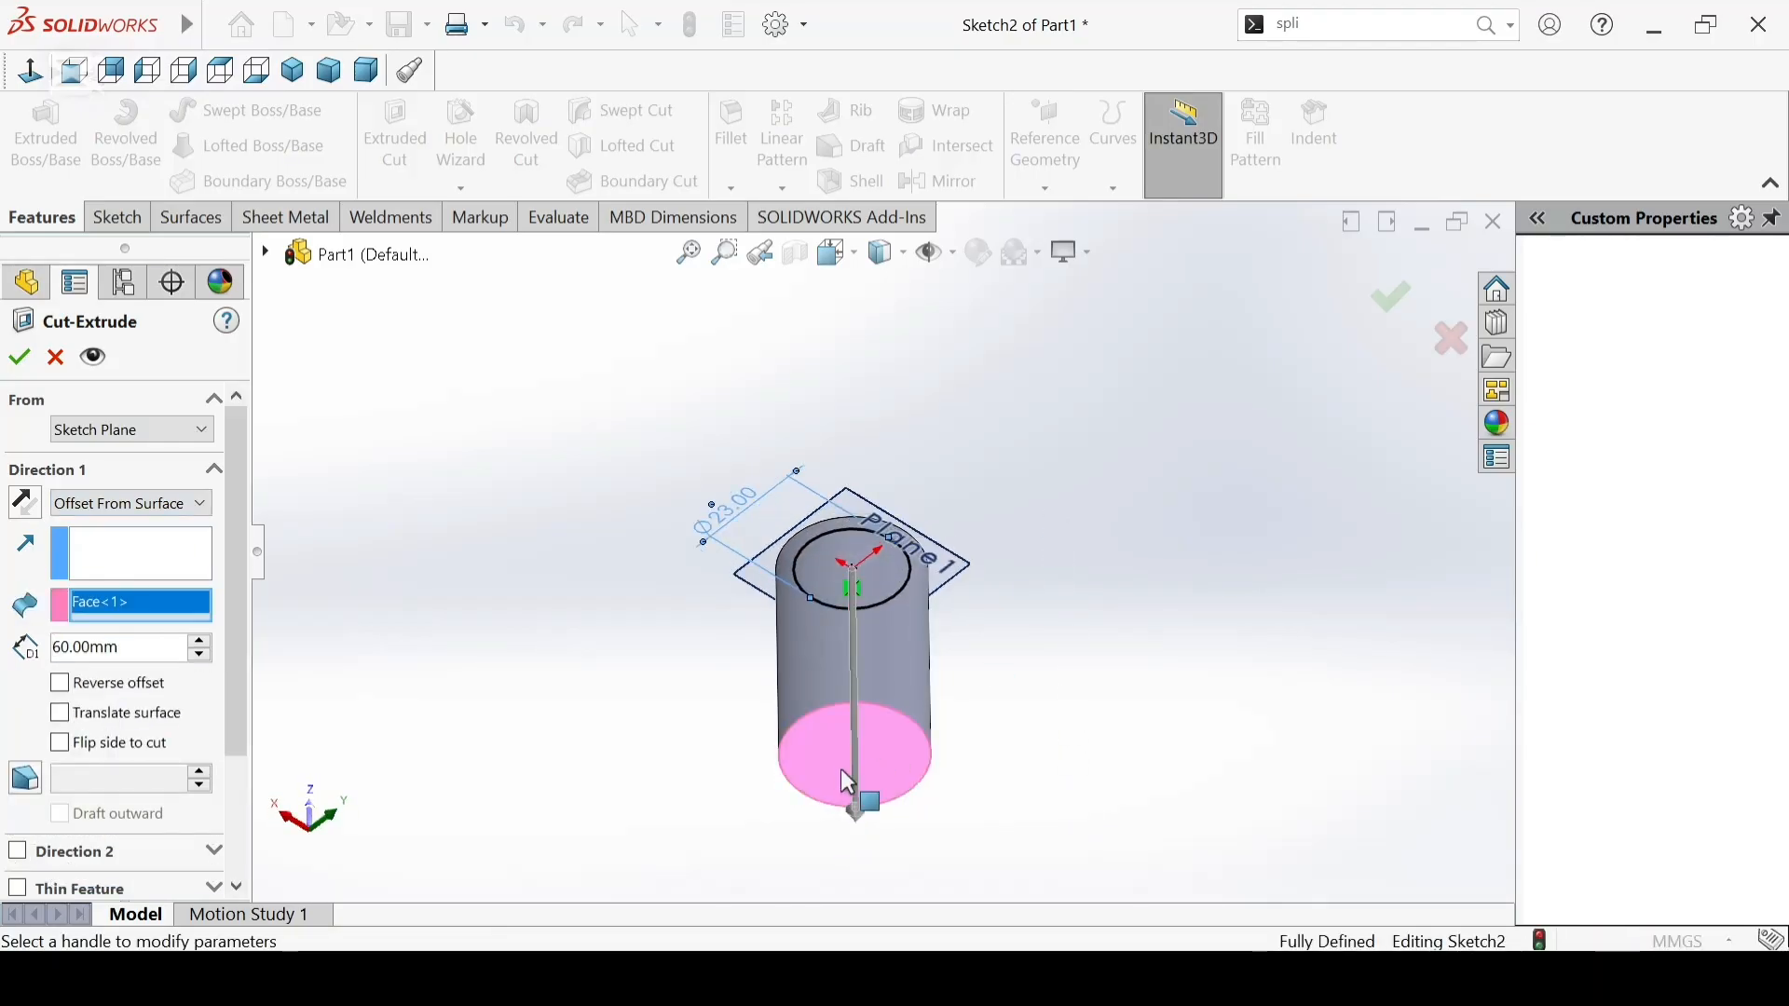
Step: Set the cut's offset from the bottom face to 2 mm and complete the extruded cut
drag(121, 652, 7, 649)
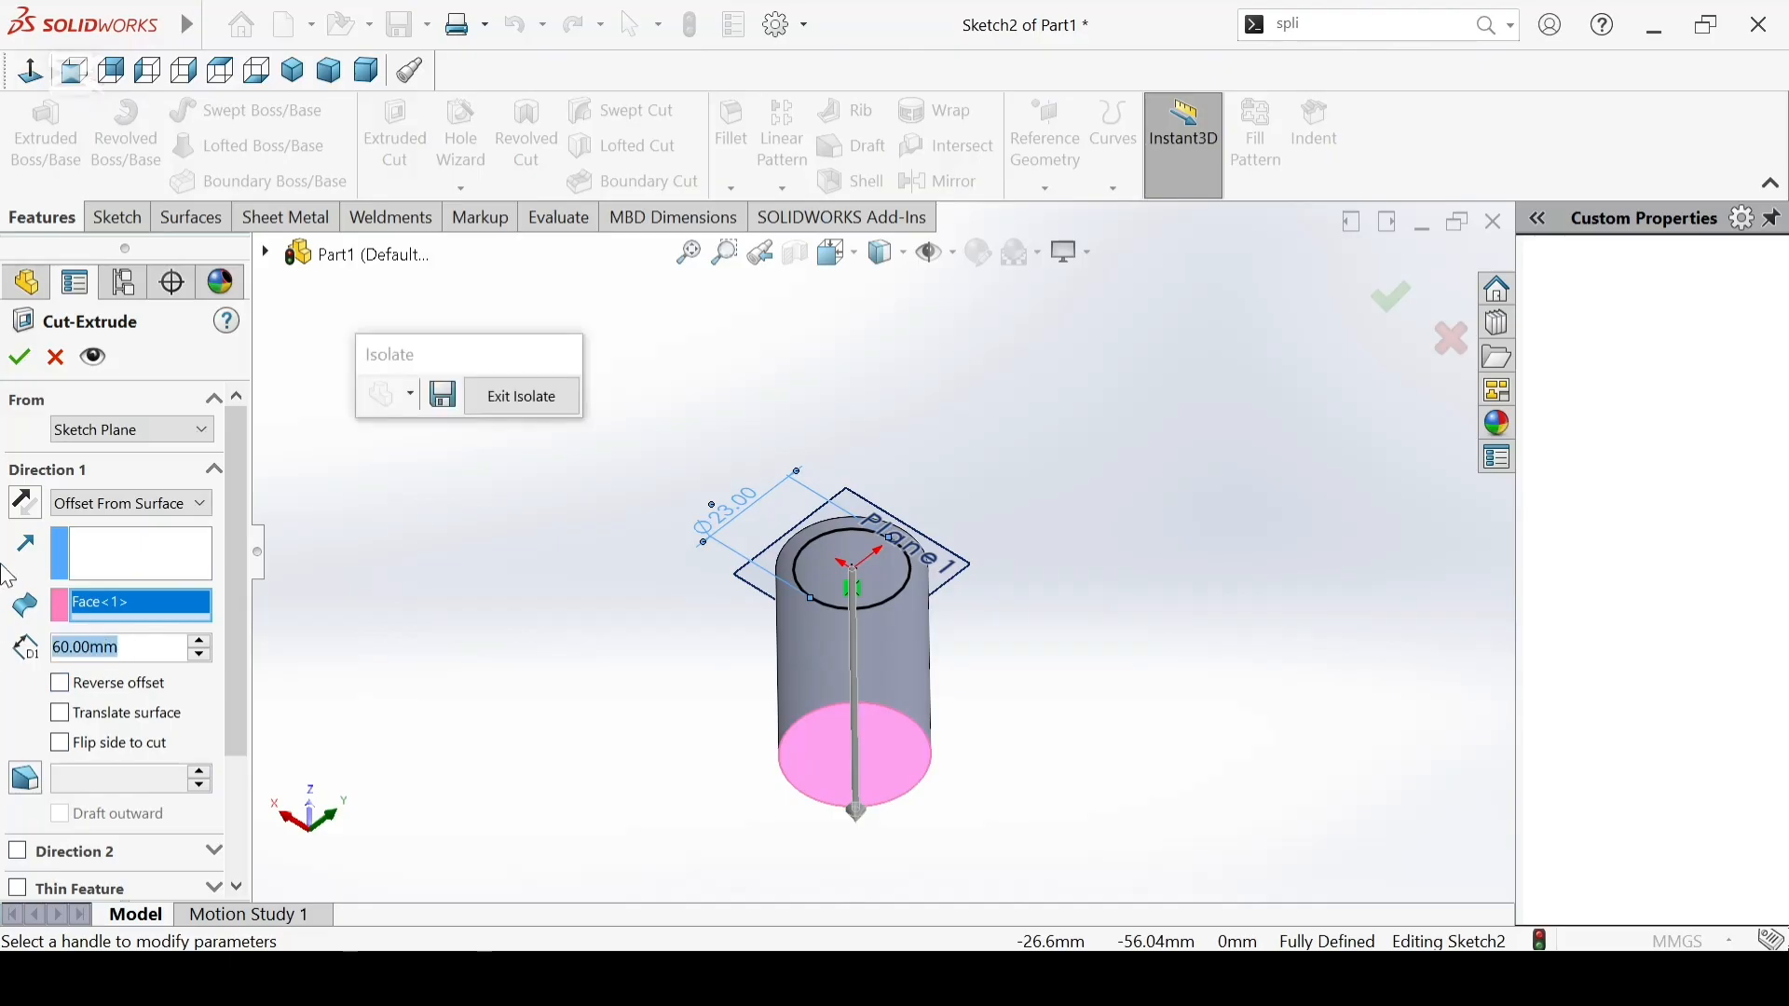
text(2)
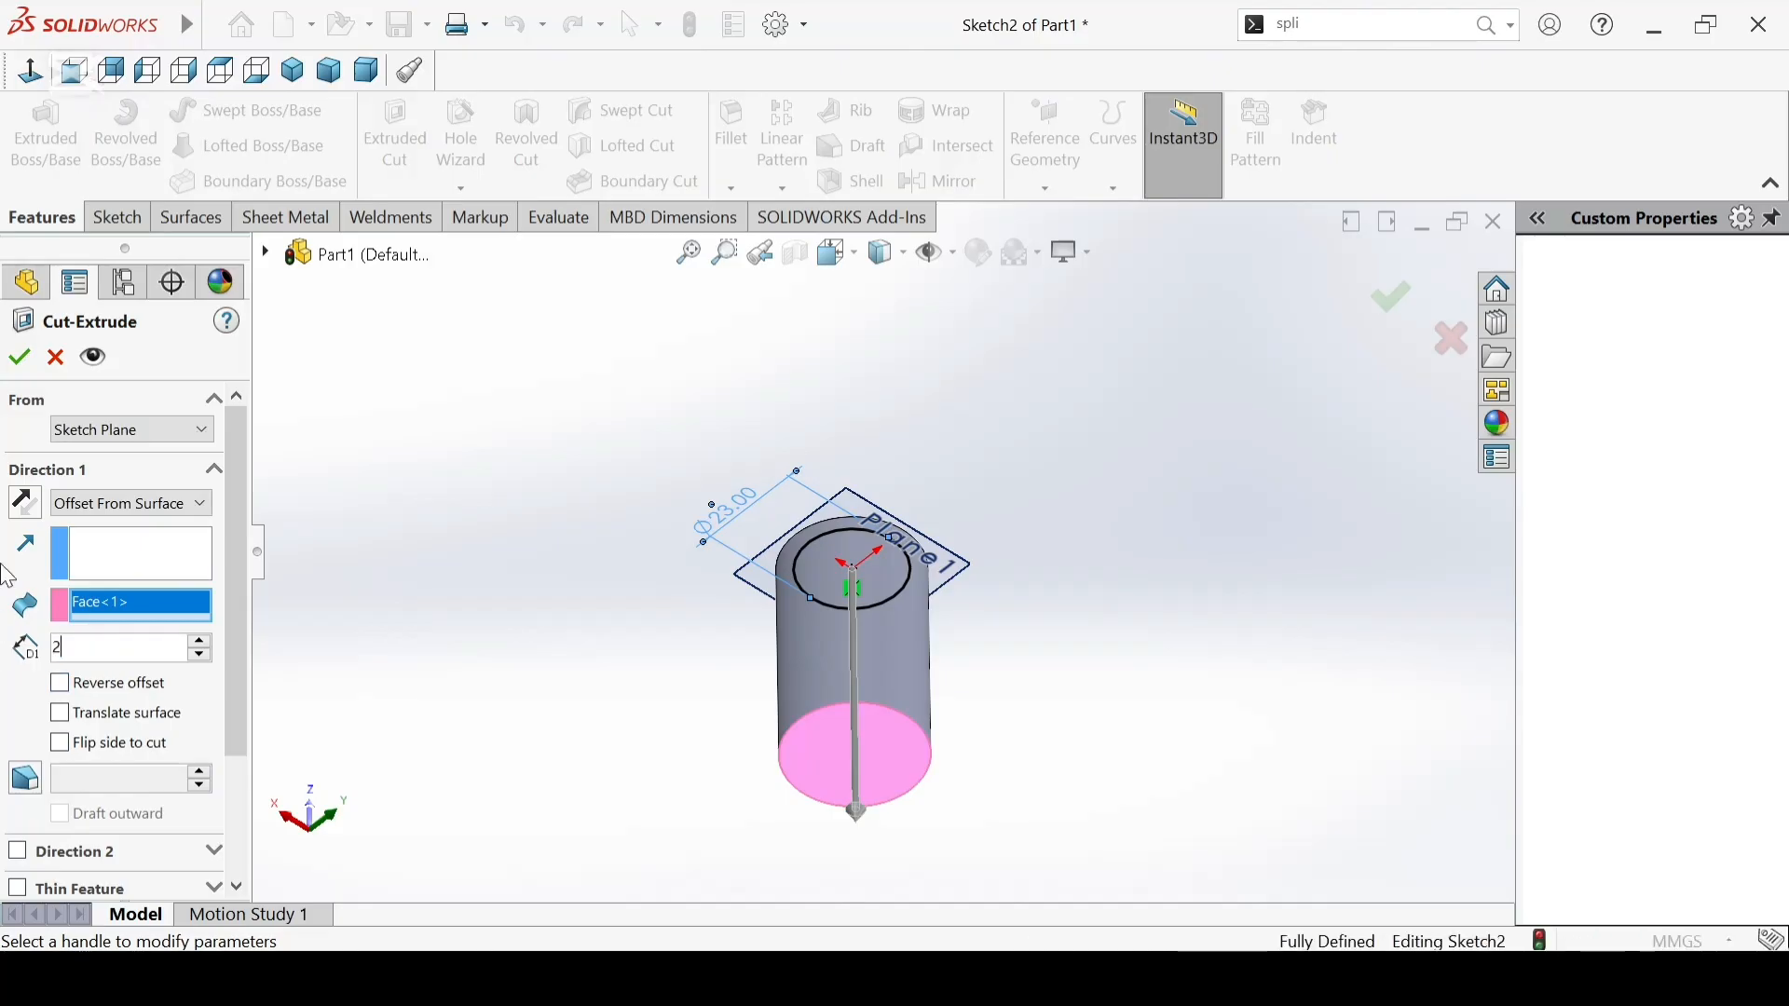
key(Return)
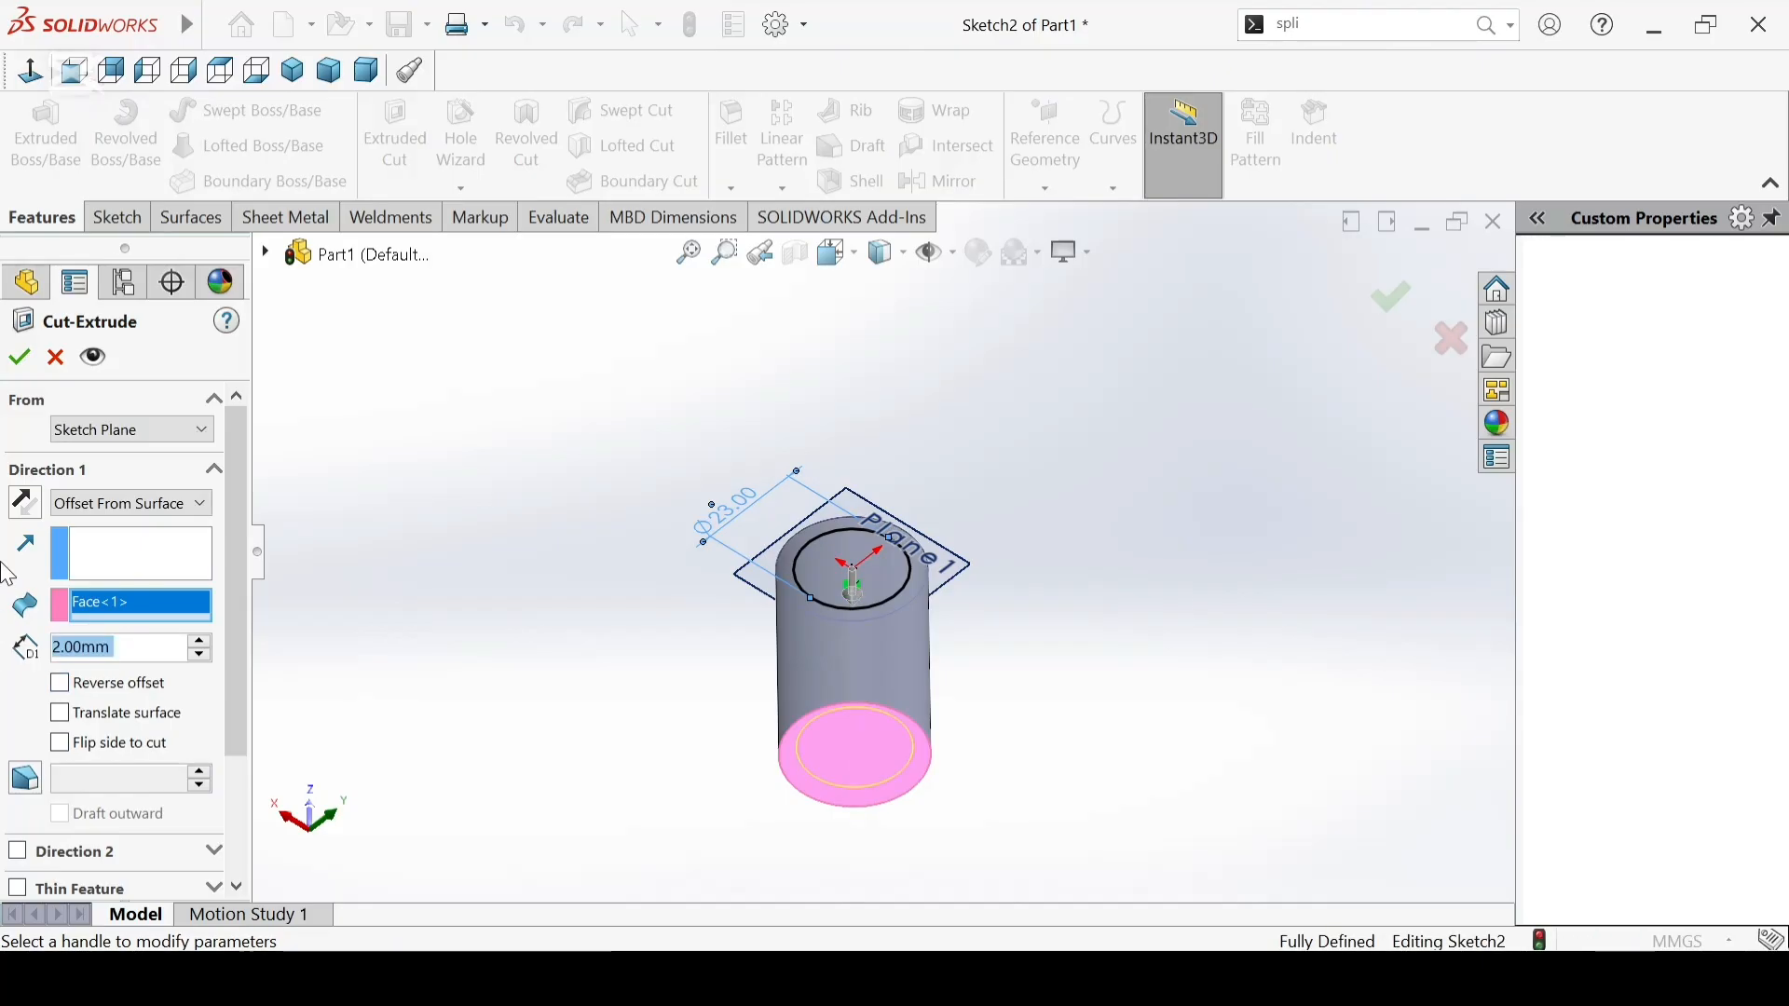
middle_drag(1121, 730, 1106, 810)
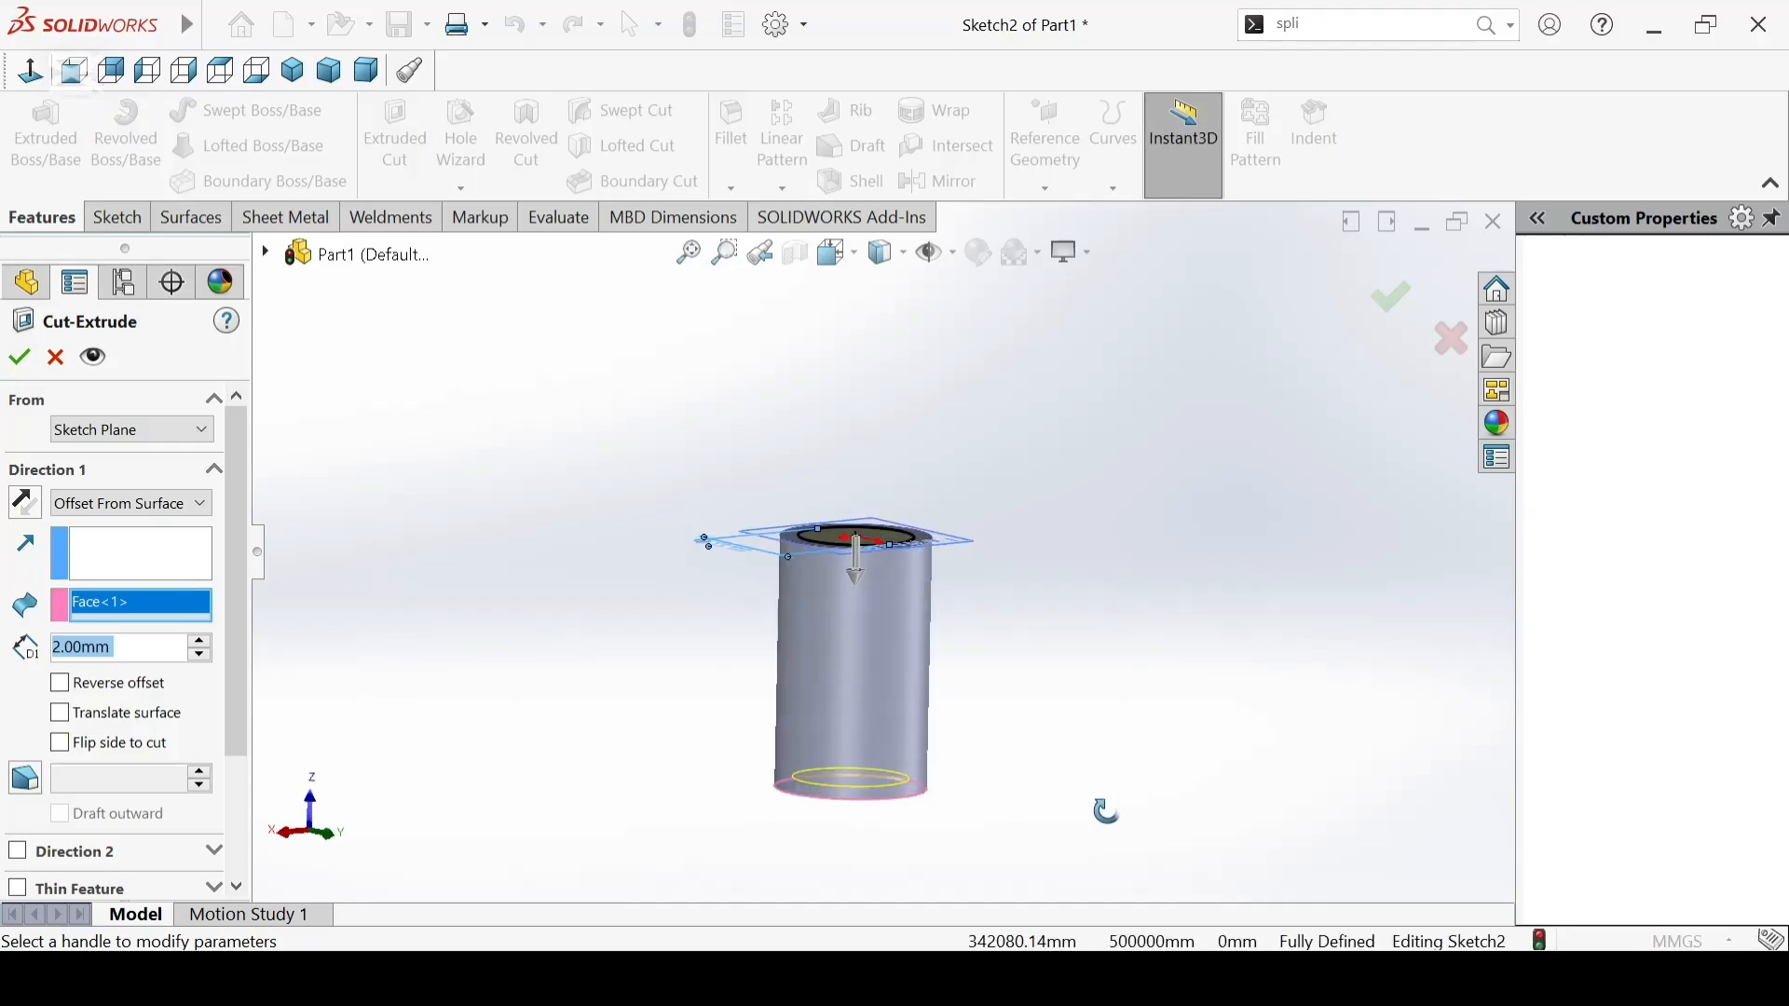
click(20, 358)
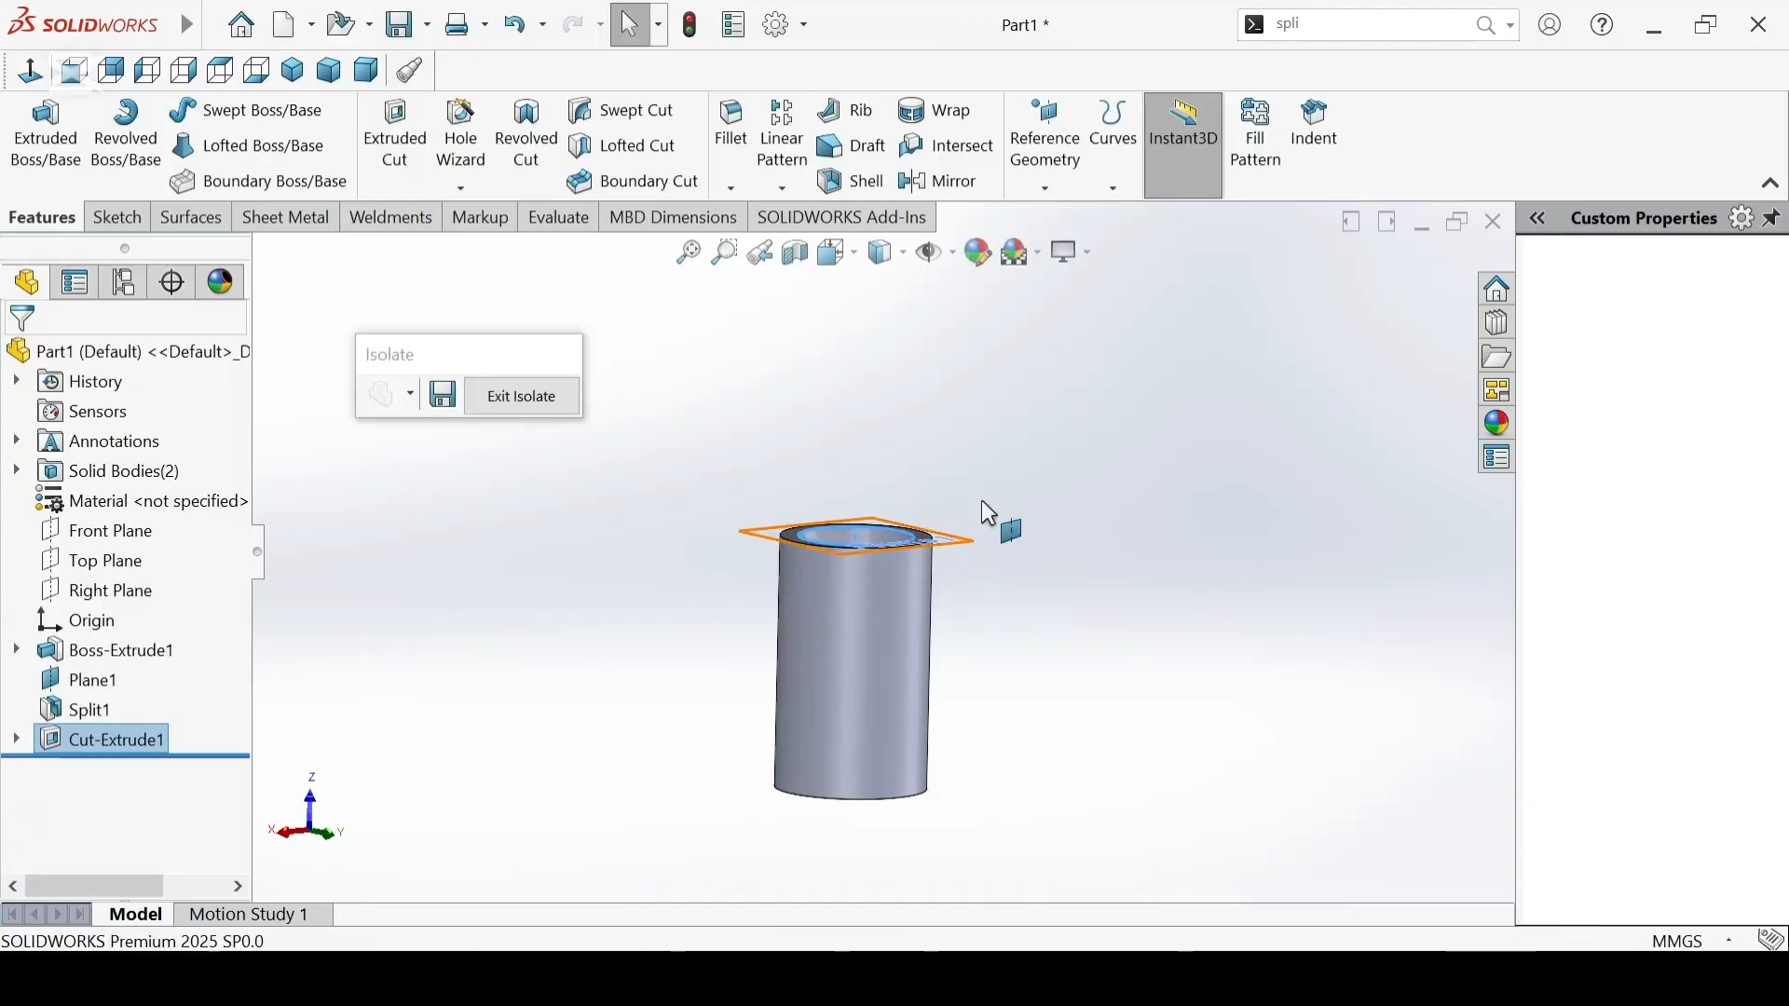
Step: Chamfer the bore's circular edge at the open top end by 0.5 mm at 45 degrees
middle_drag(1025, 614, 1046, 669)
click(1047, 669)
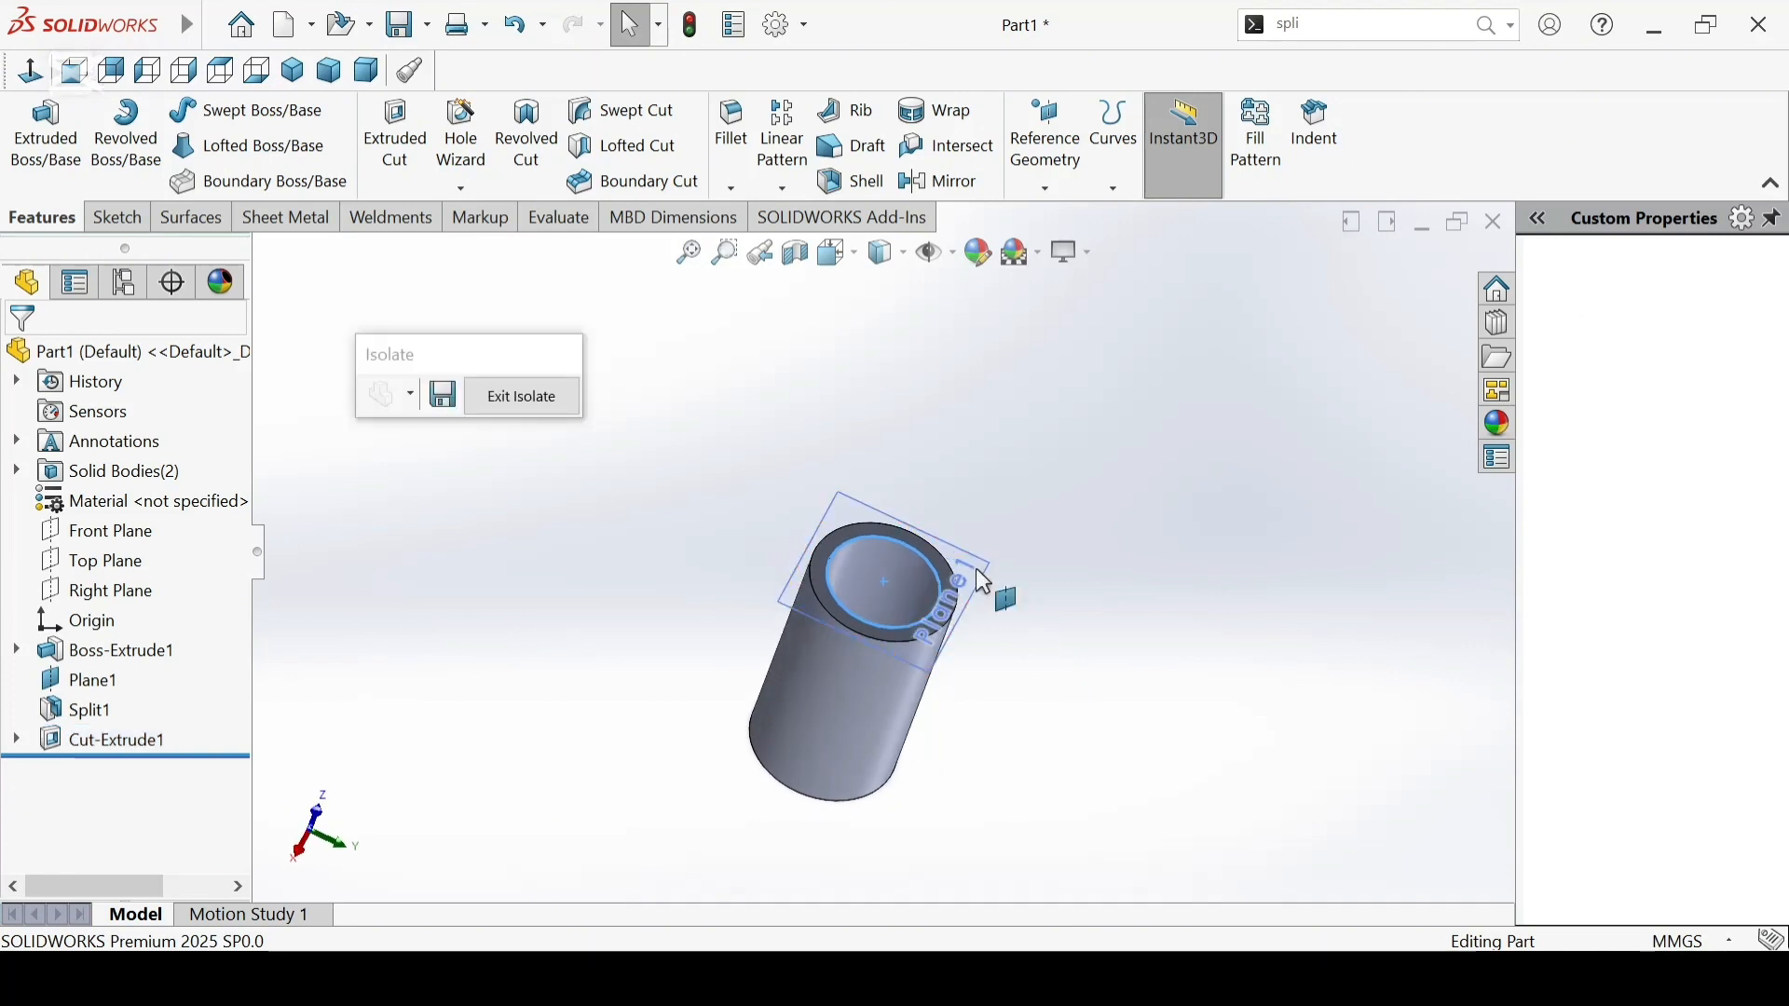
scroll(895, 582, down, 4)
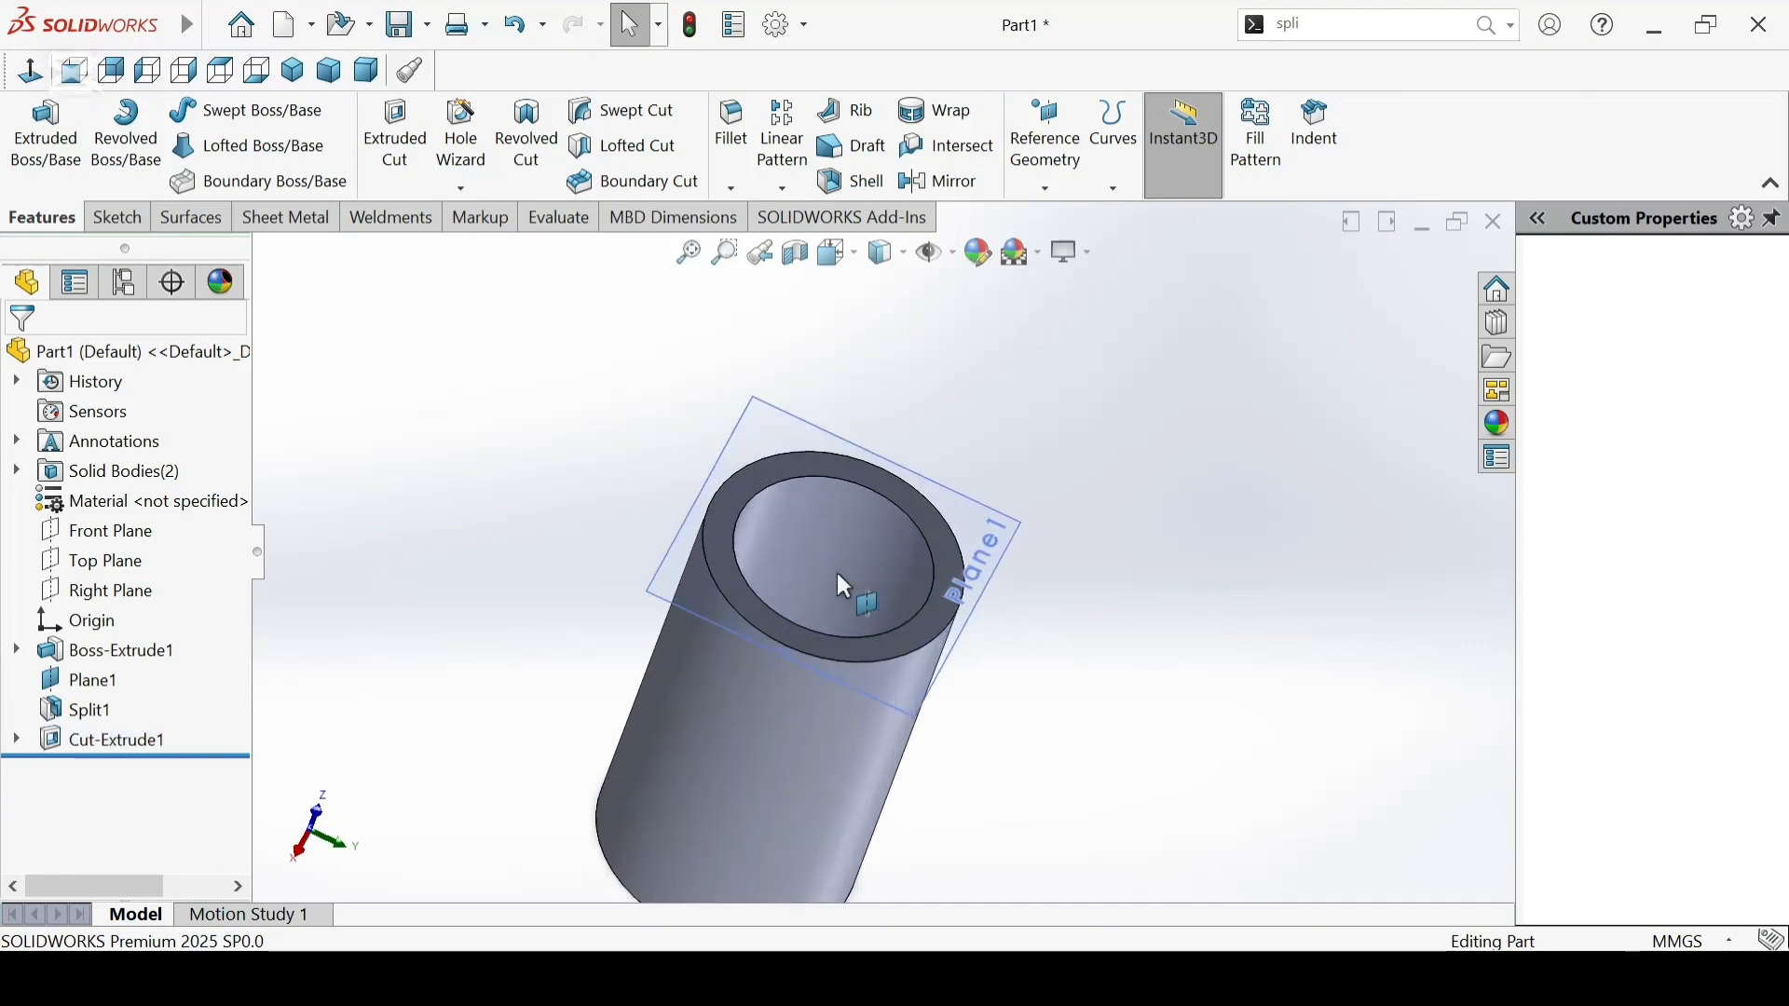
click(816, 477)
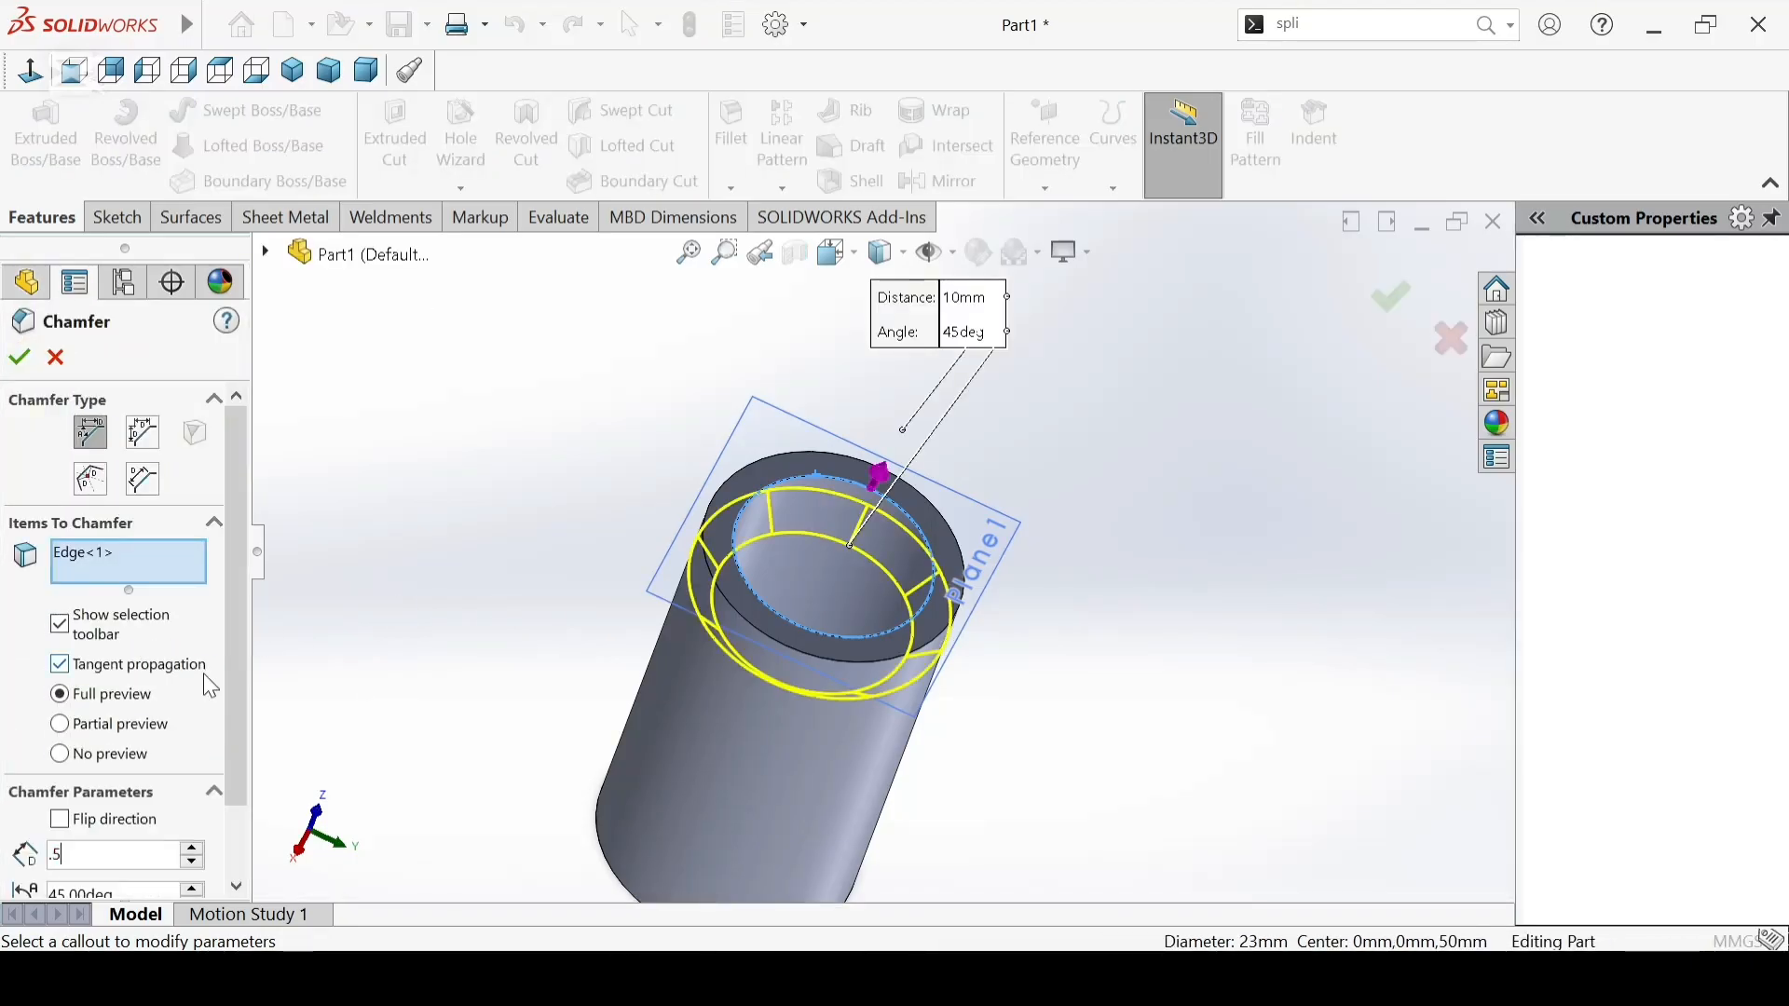
text(0.5)
key(Return)
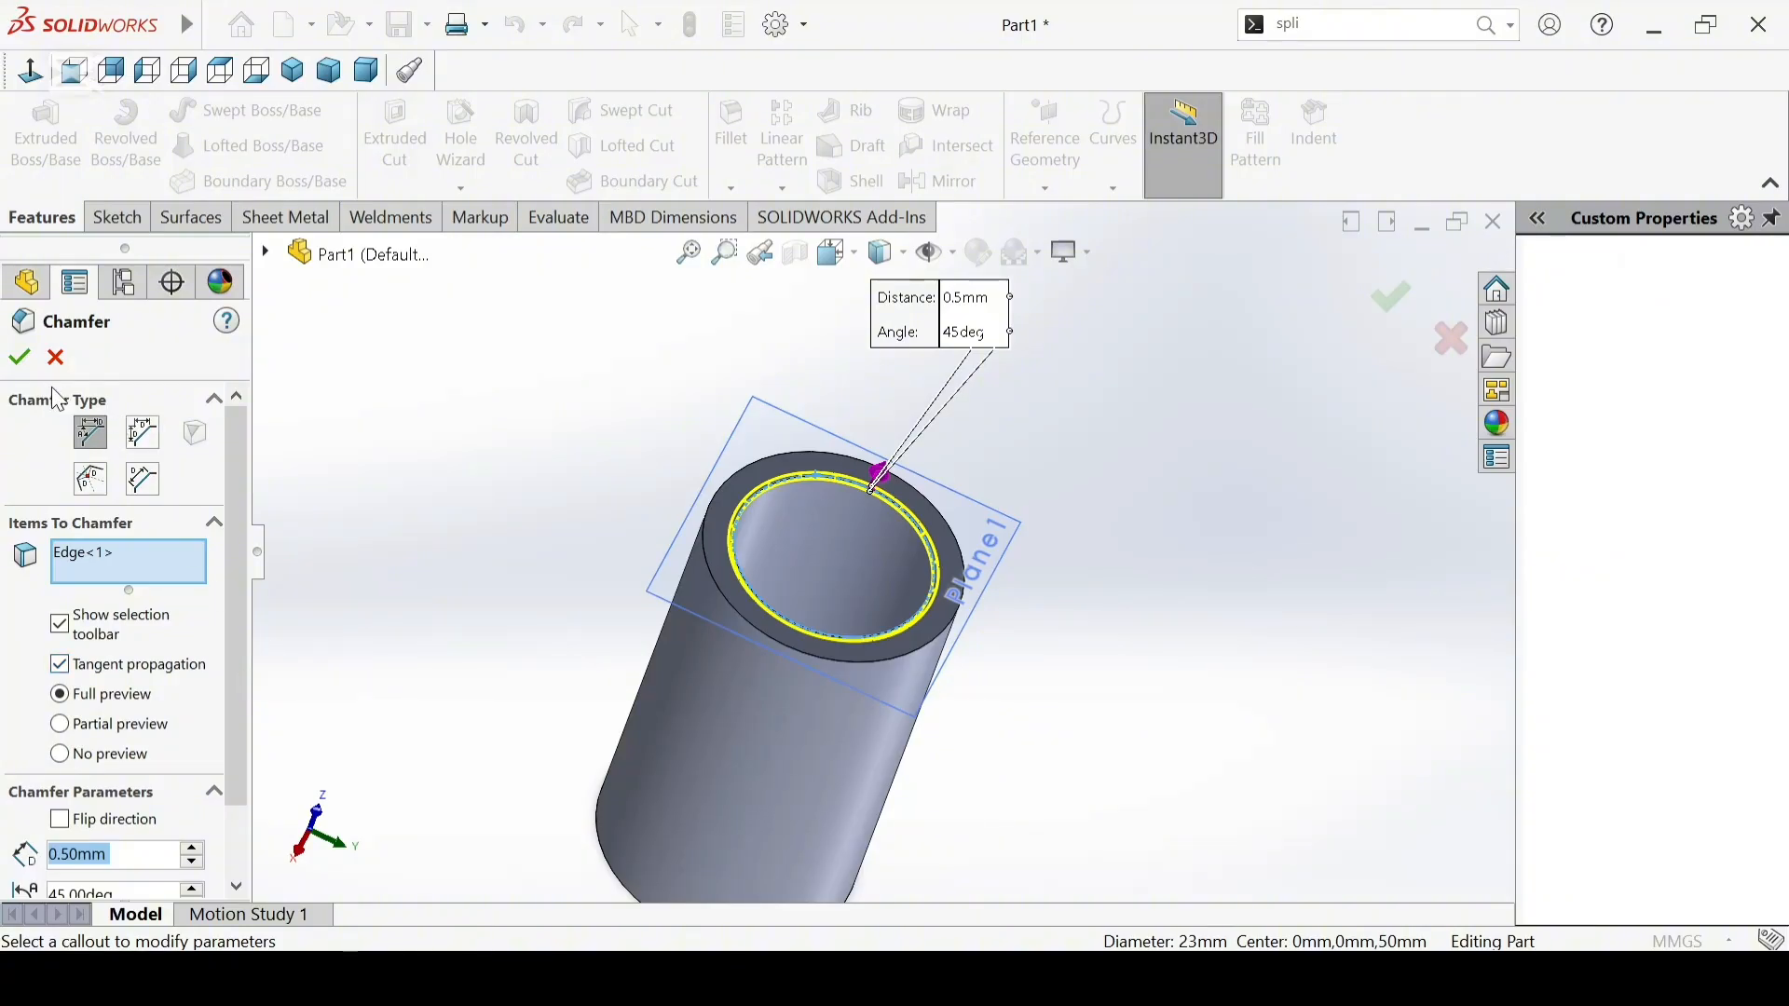
click(28, 360)
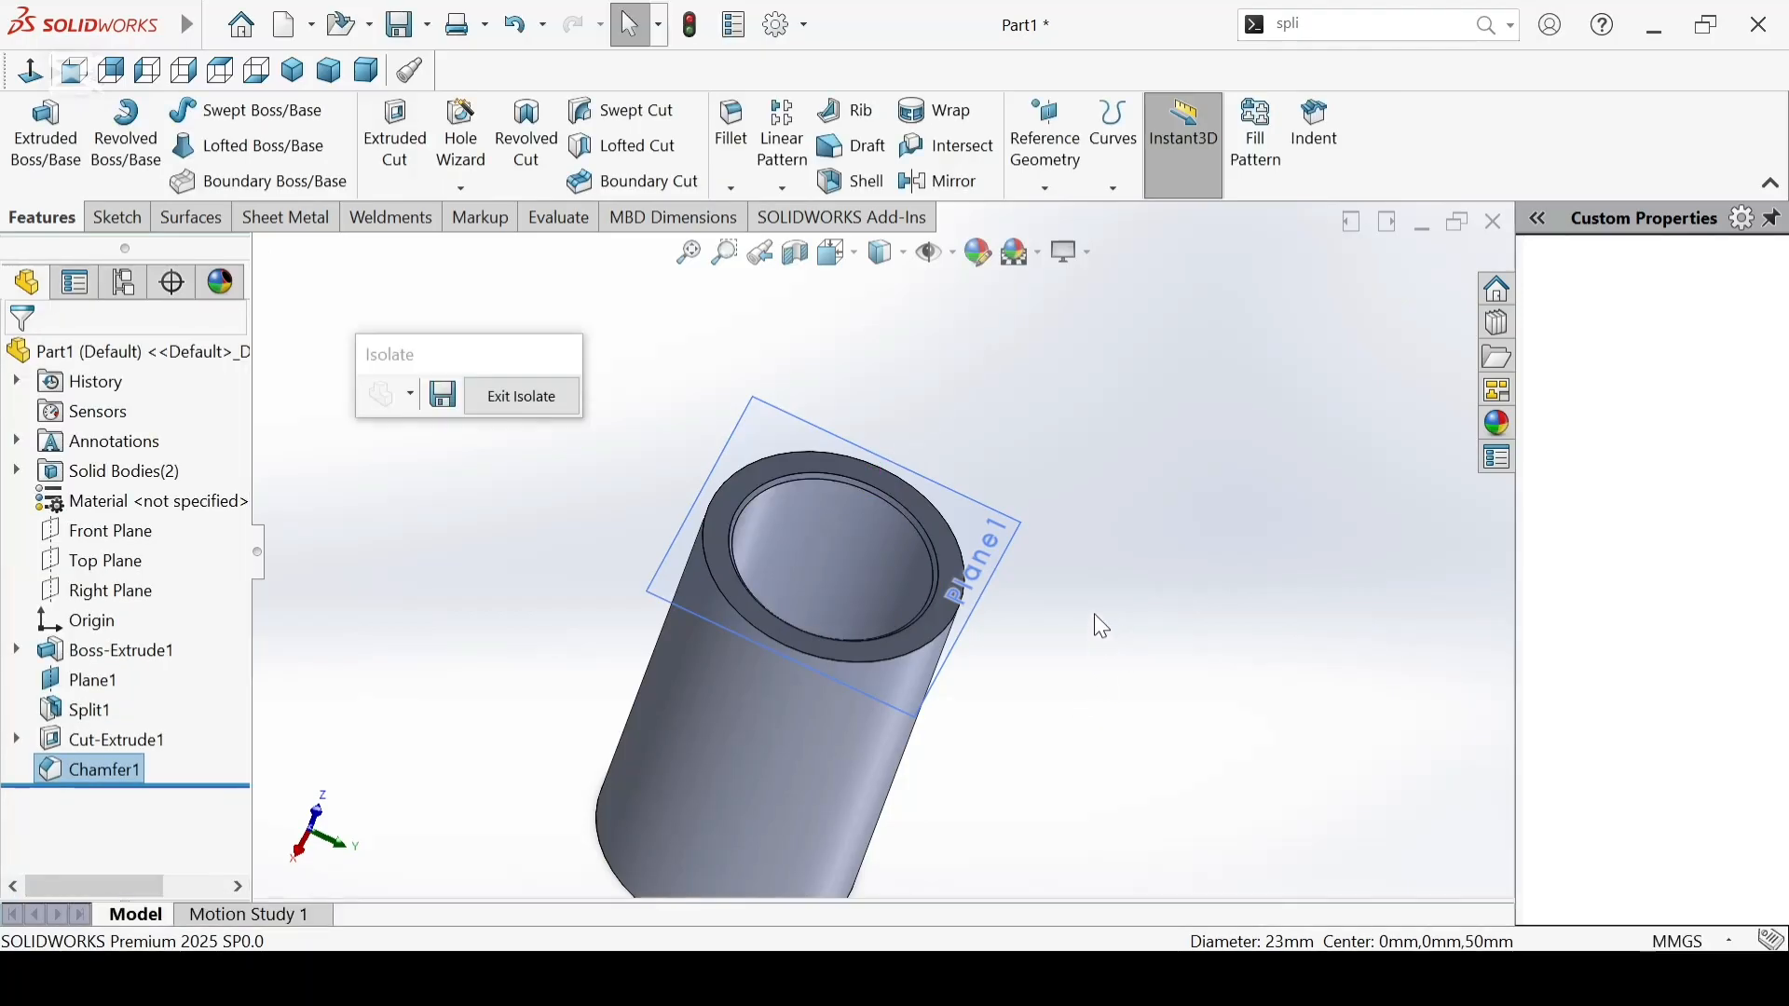
Step: Start a Thread feature on the bore's circular edge at the chamfer, with the body's ring-shaped top face as start location
middle_drag(522, 272, 519, 238)
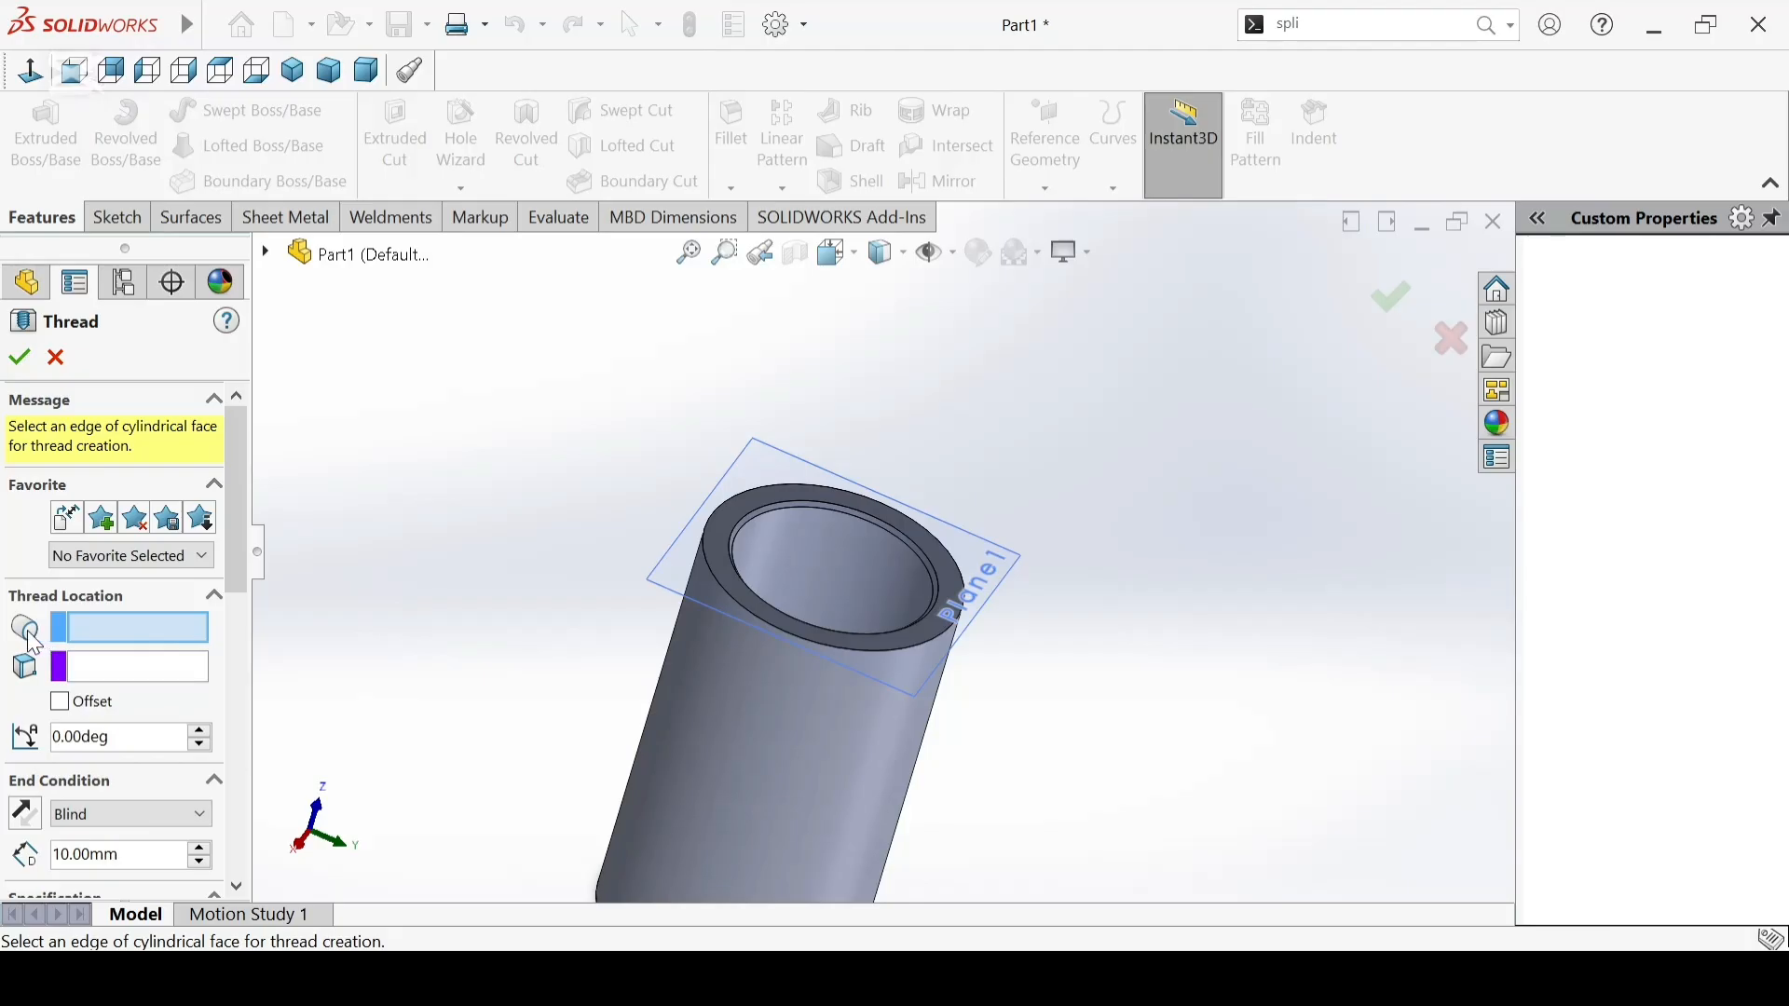
click(788, 510)
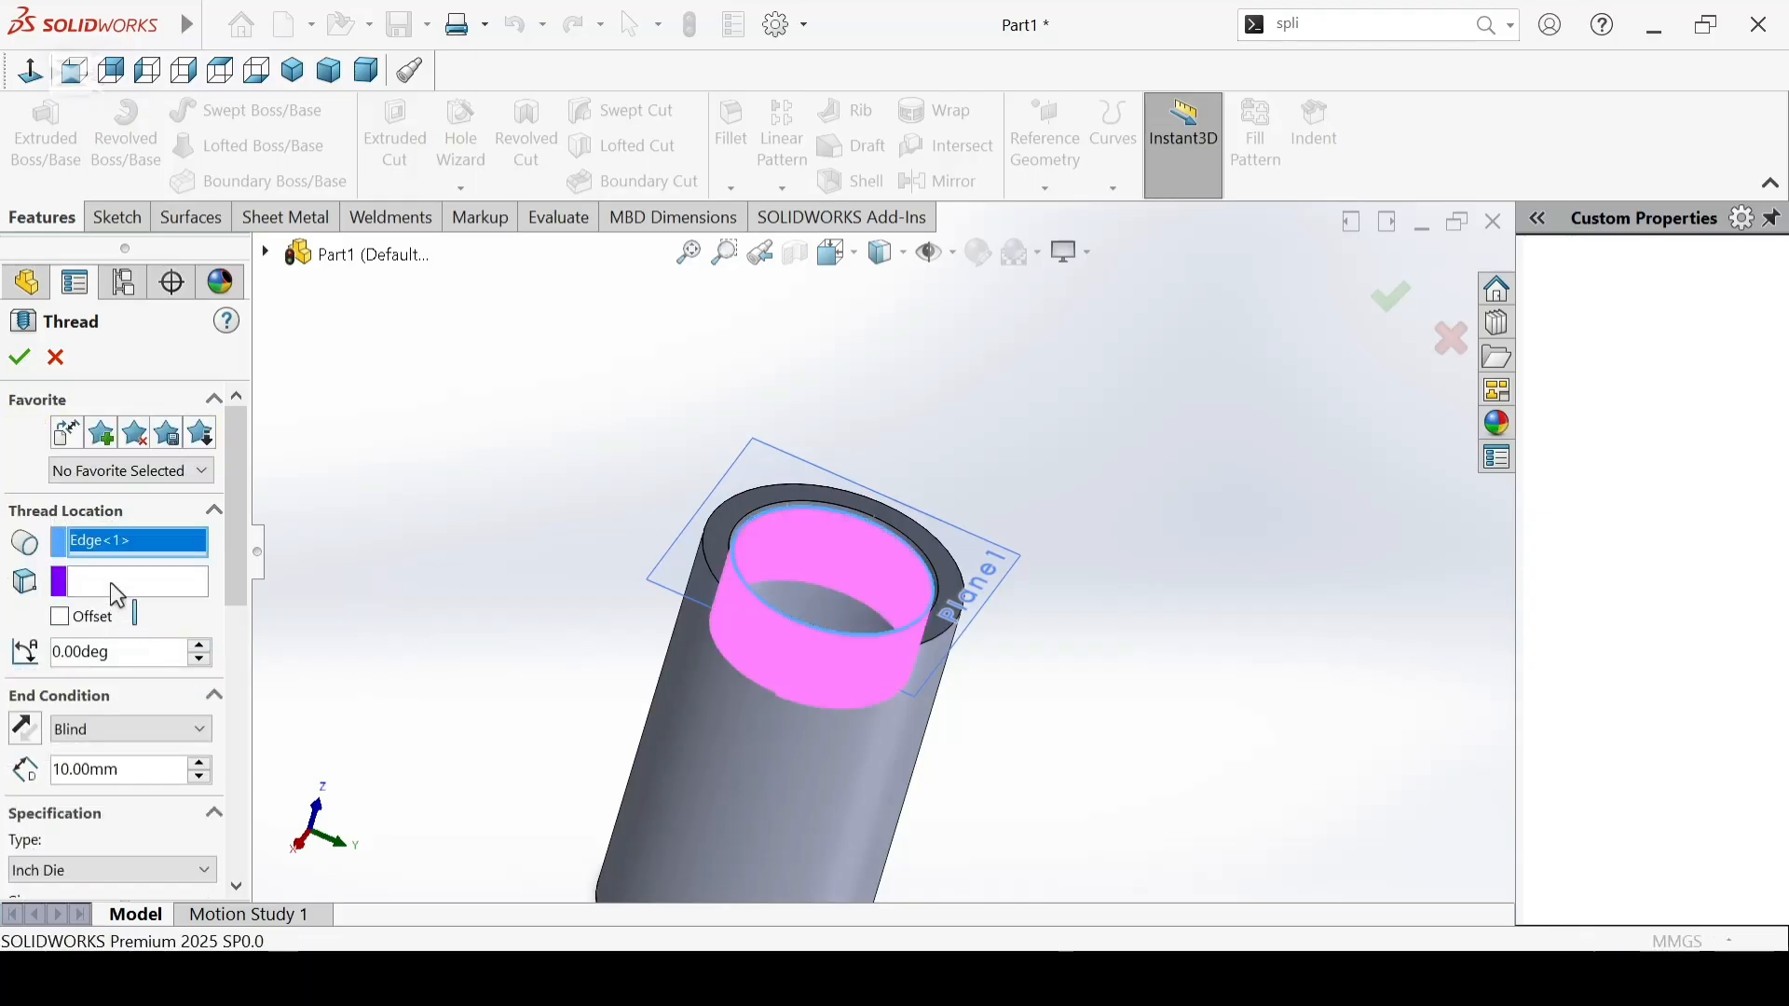
click(112, 583)
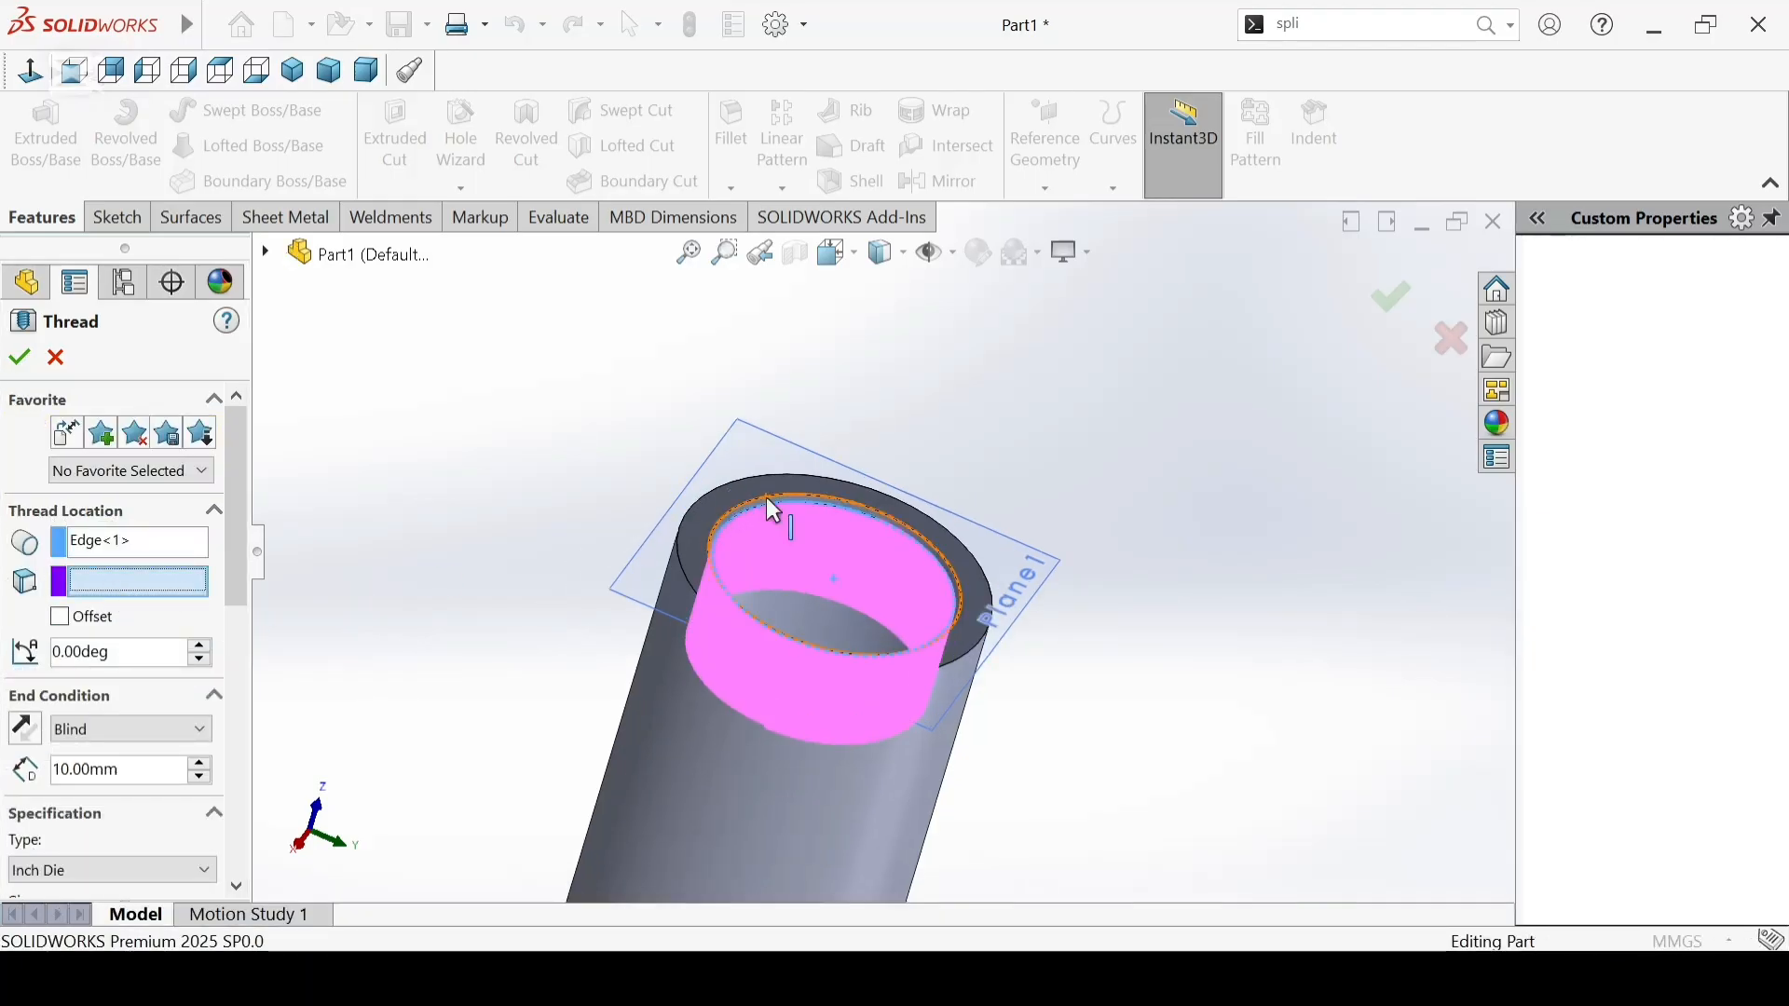
click(724, 503)
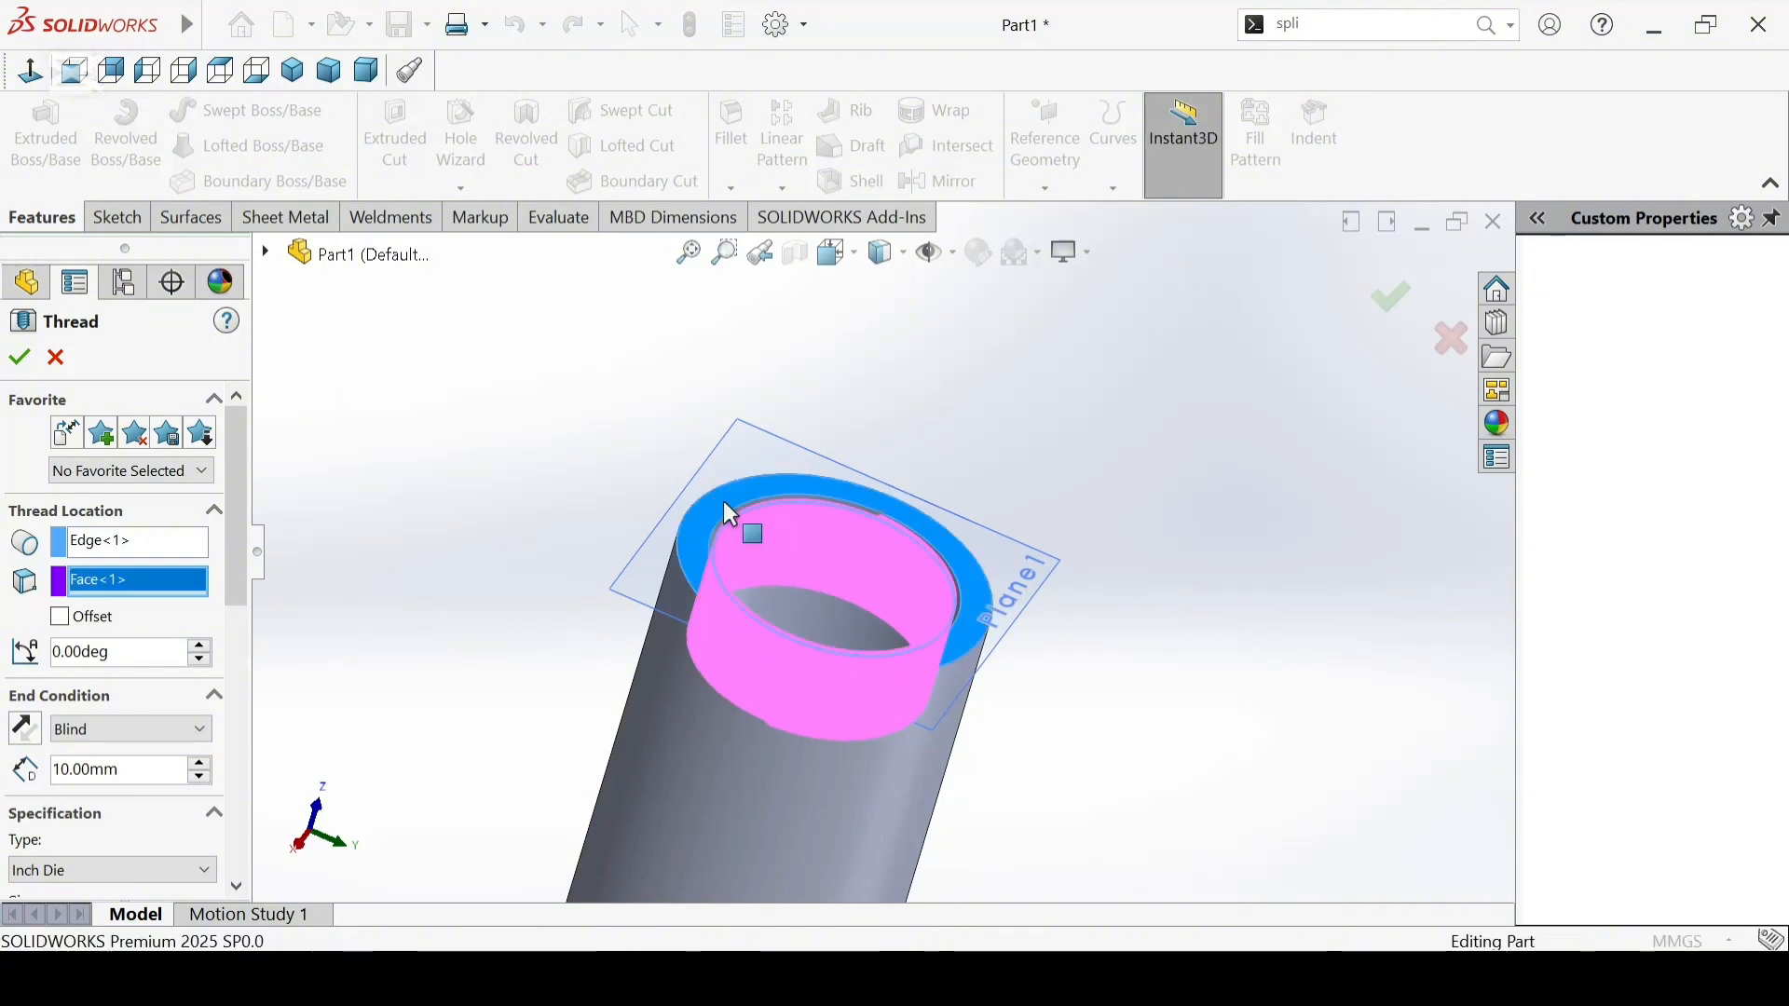
scroll(1012, 701, up, 4)
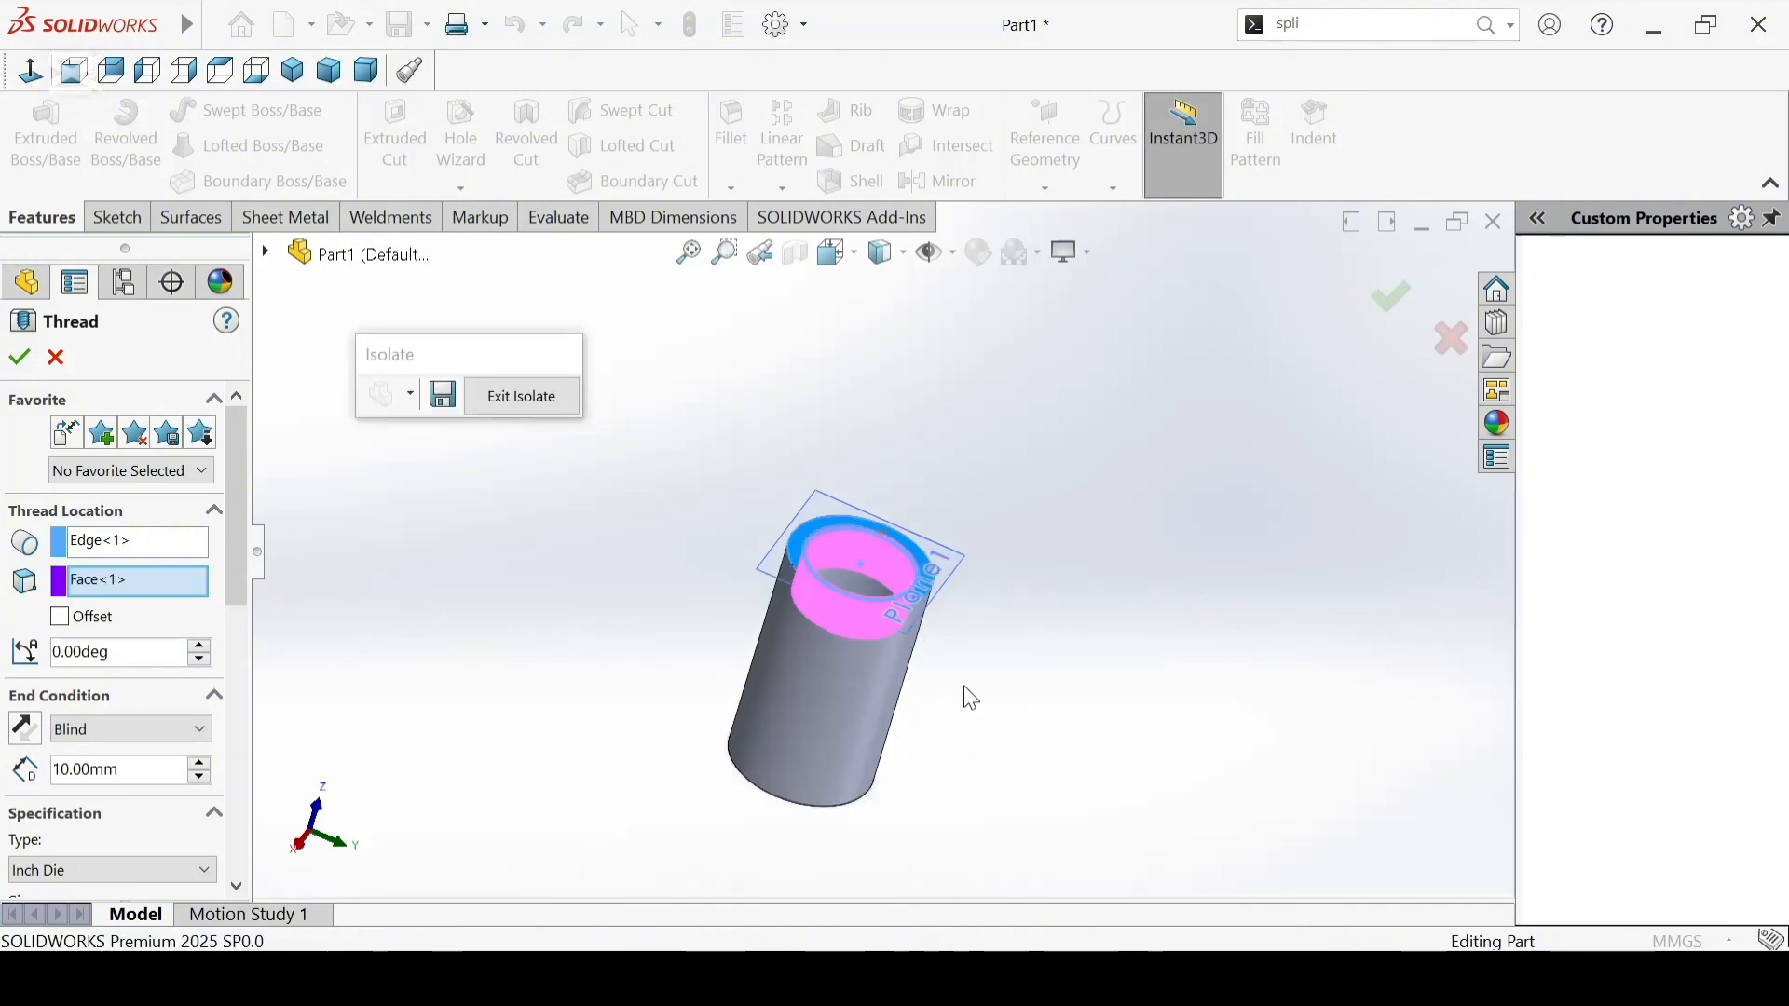
scroll(844, 714, down, 3)
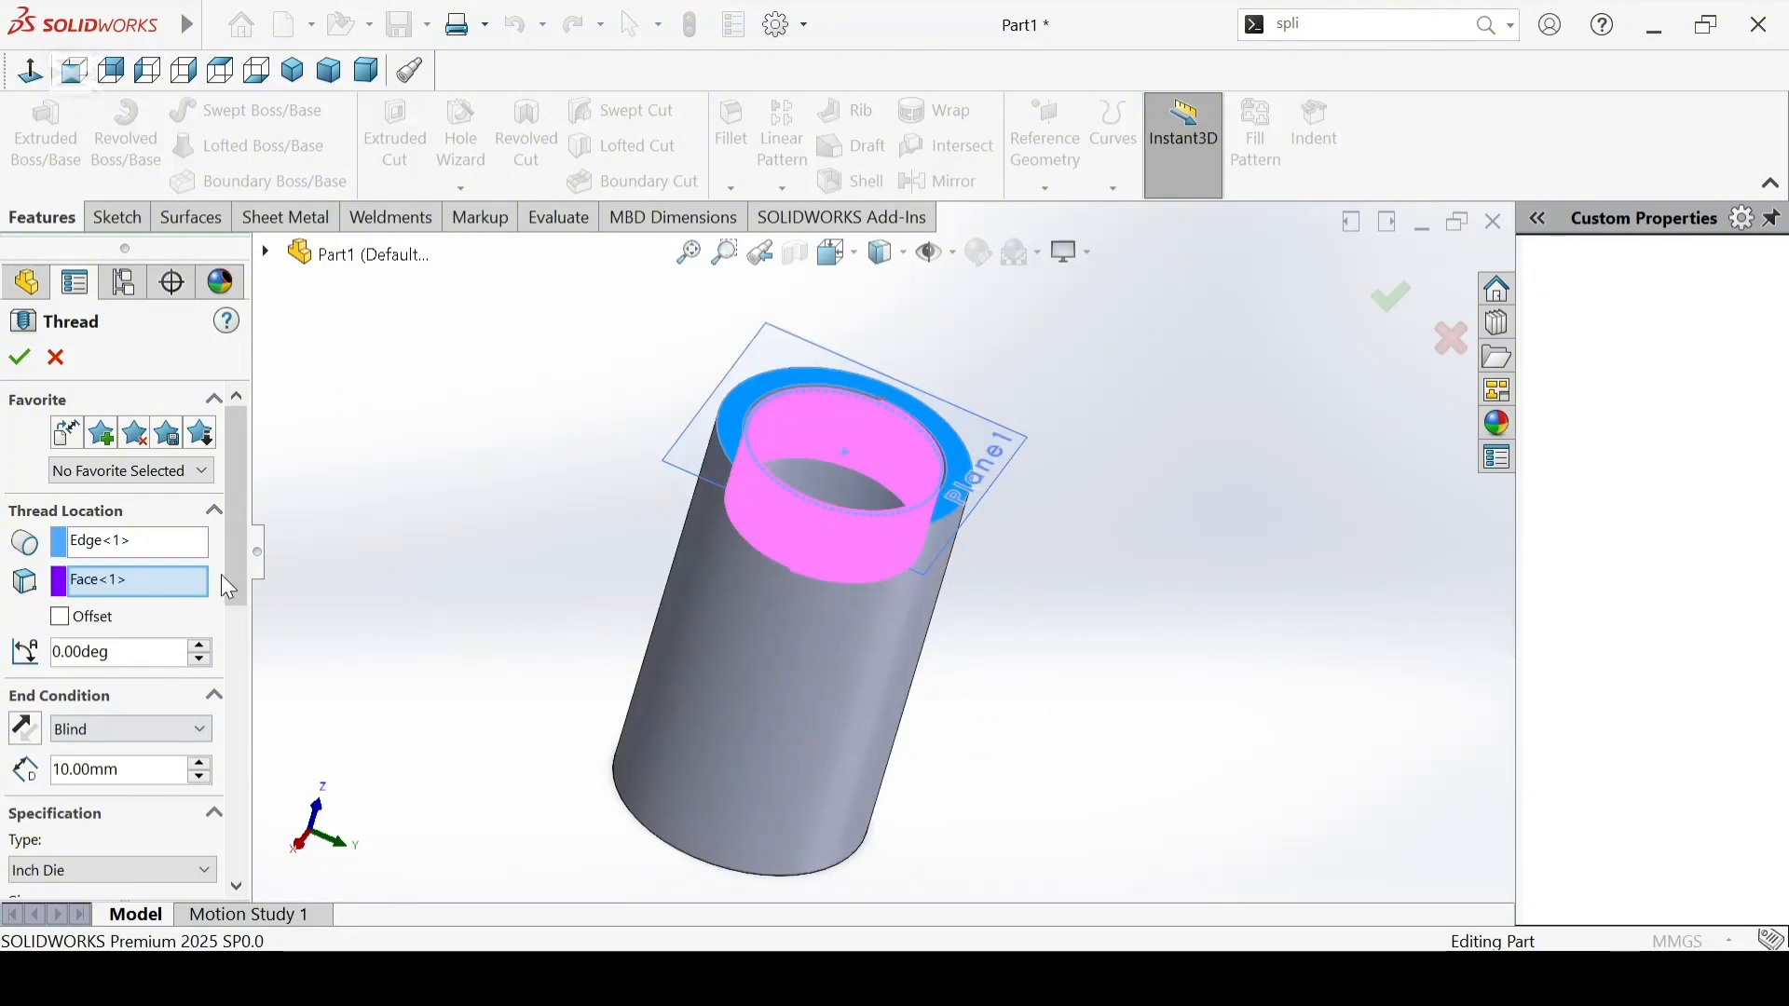
Step: Enable a 10 mm start offset for the thread and reverse its direction so it begins above the top face
drag(231, 545, 229, 641)
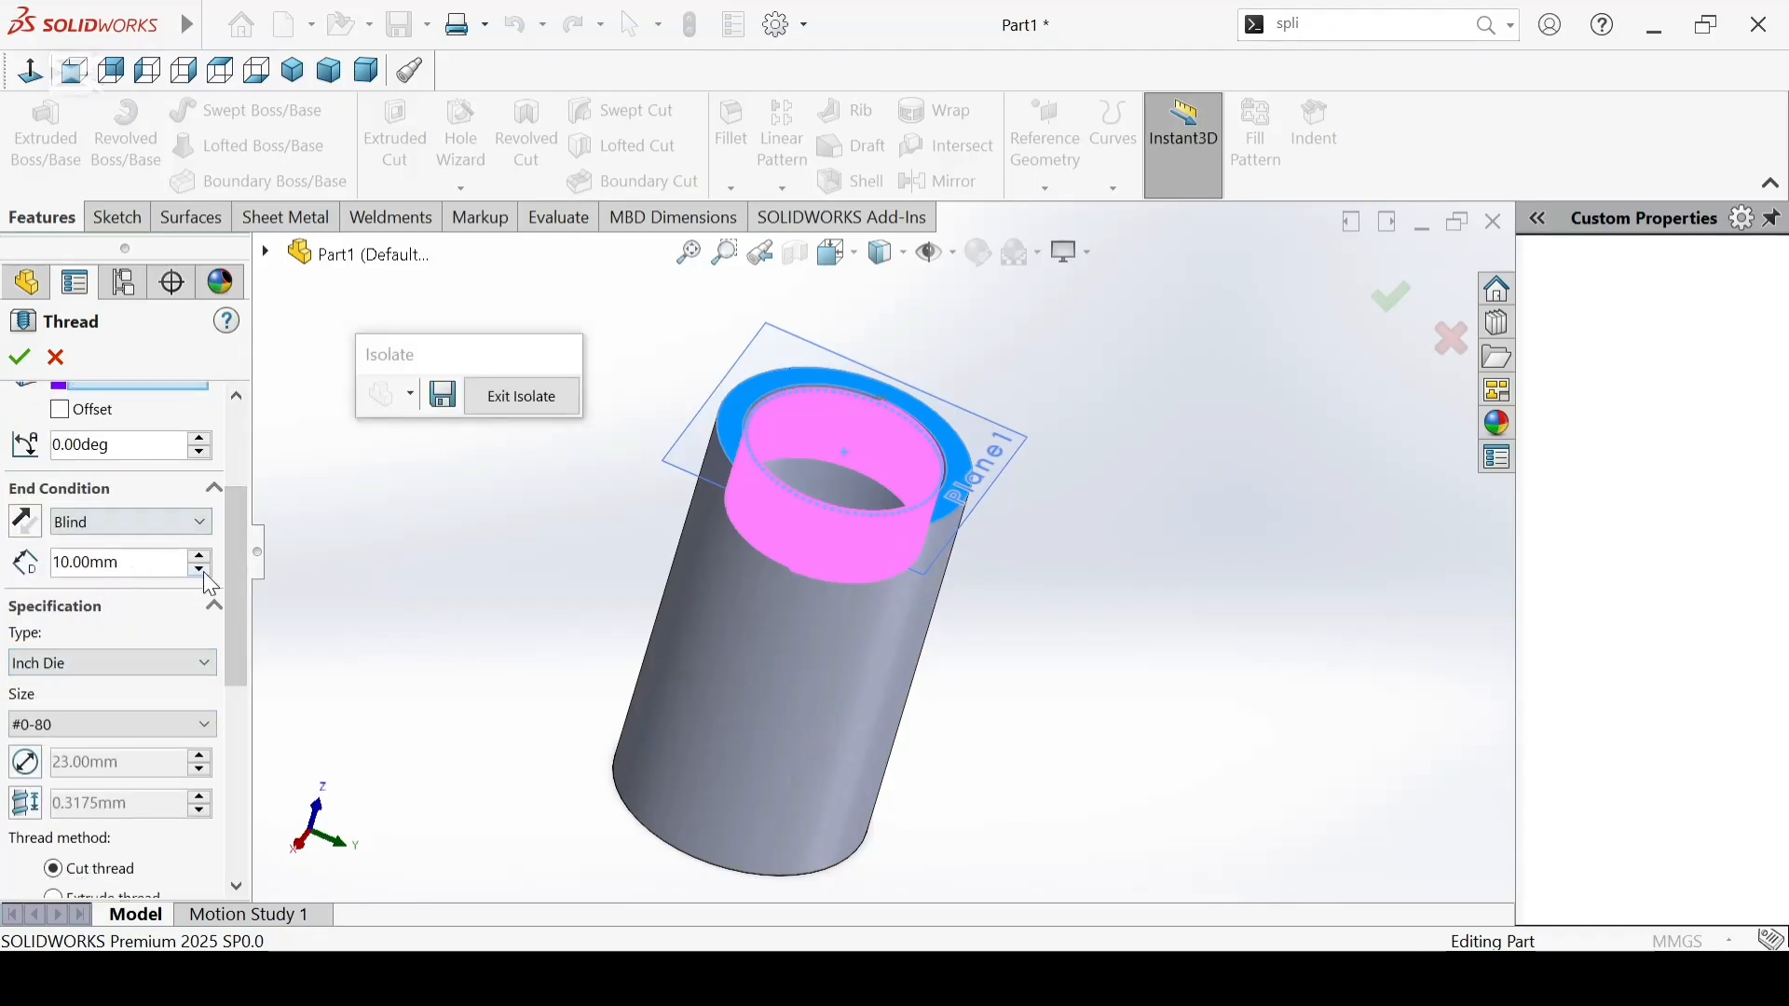
drag(237, 543, 241, 485)
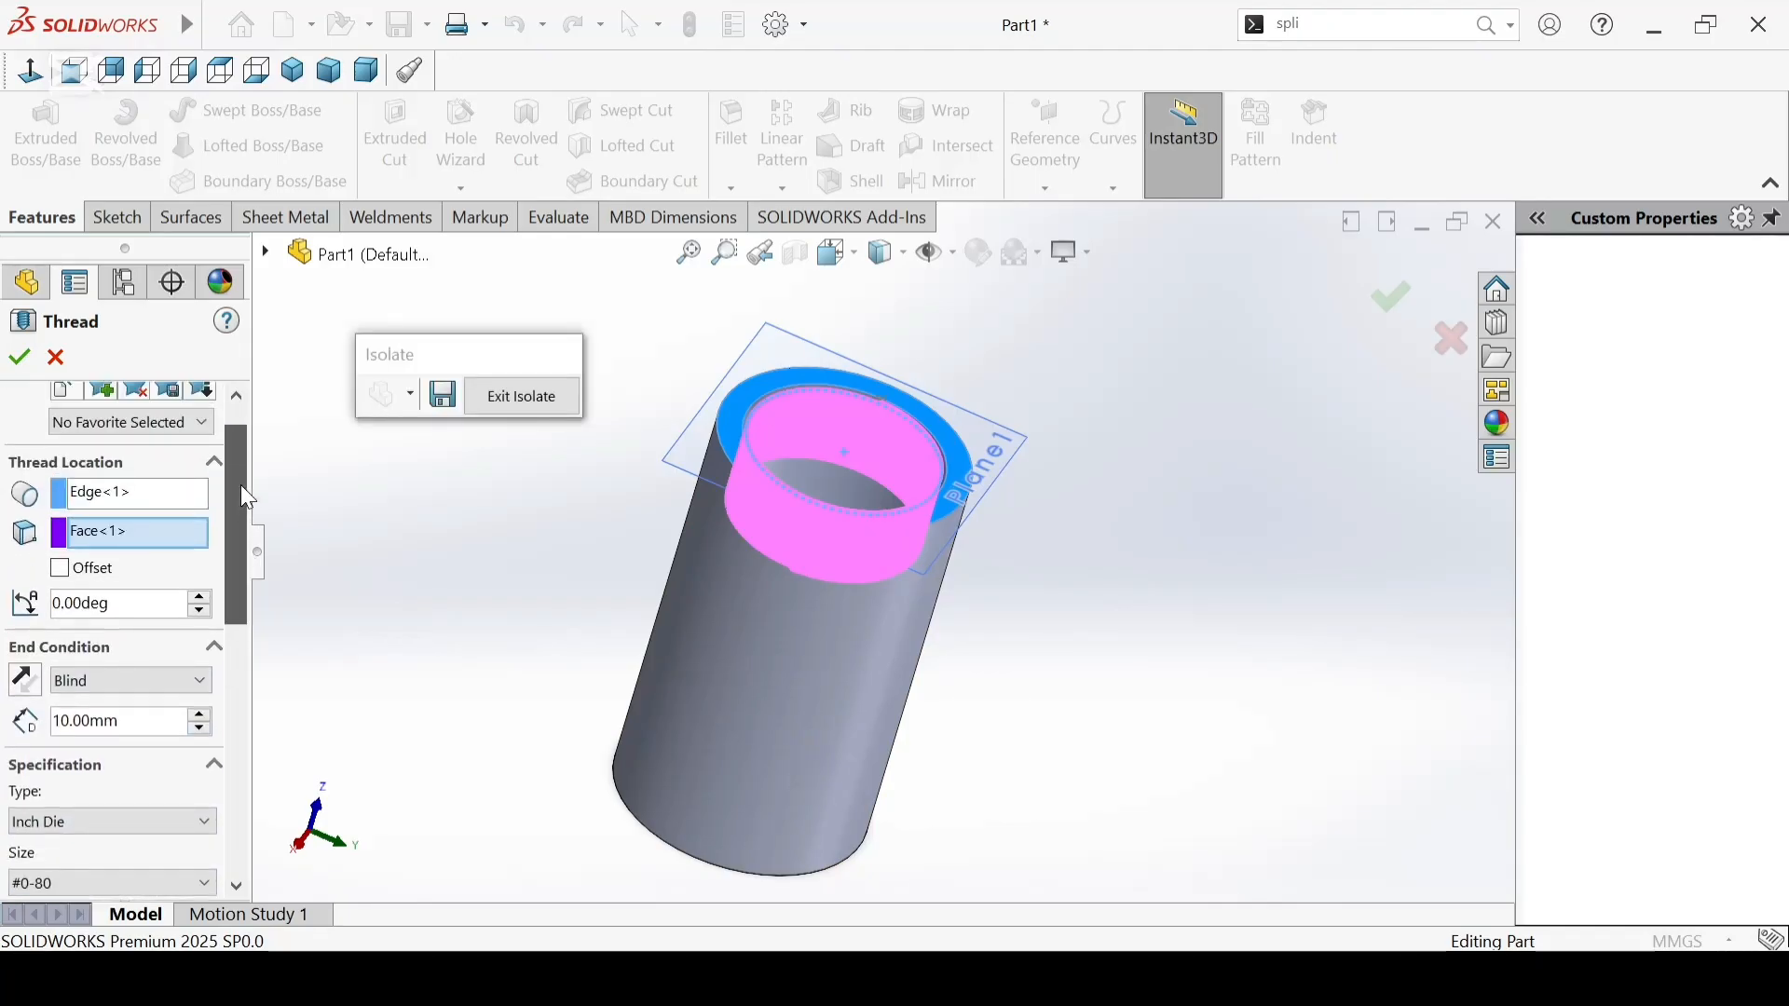
click(59, 563)
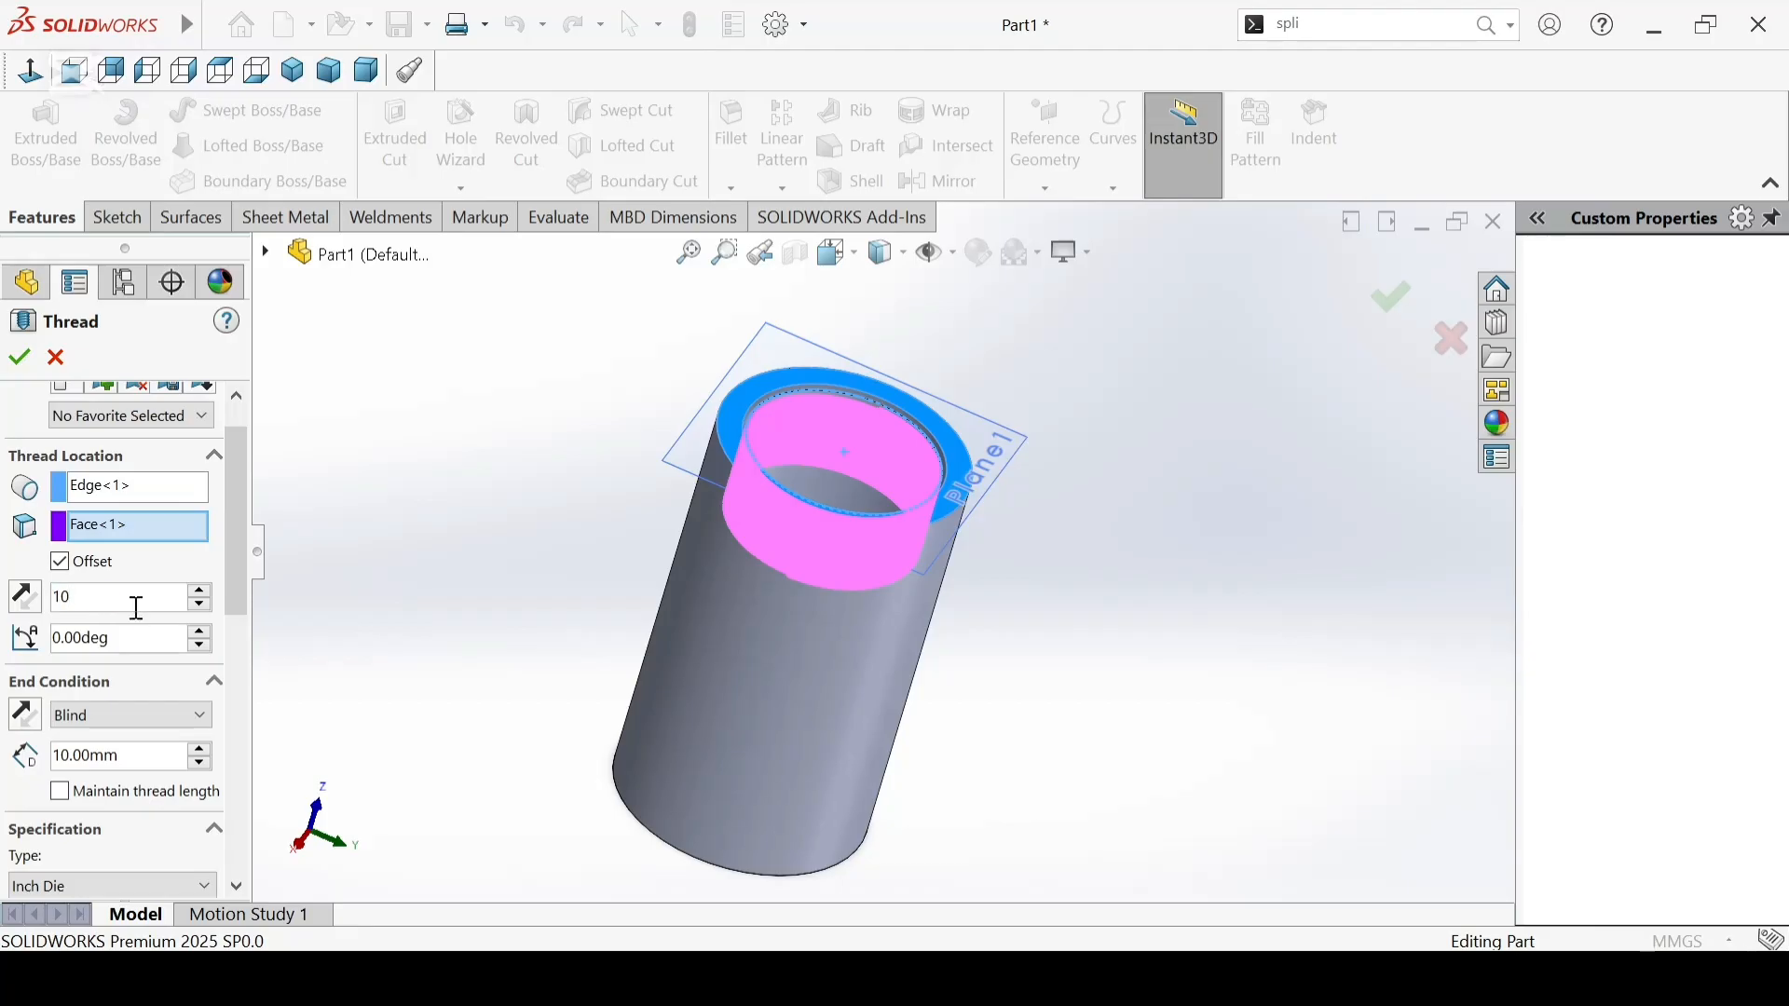
text(10)
key(Return)
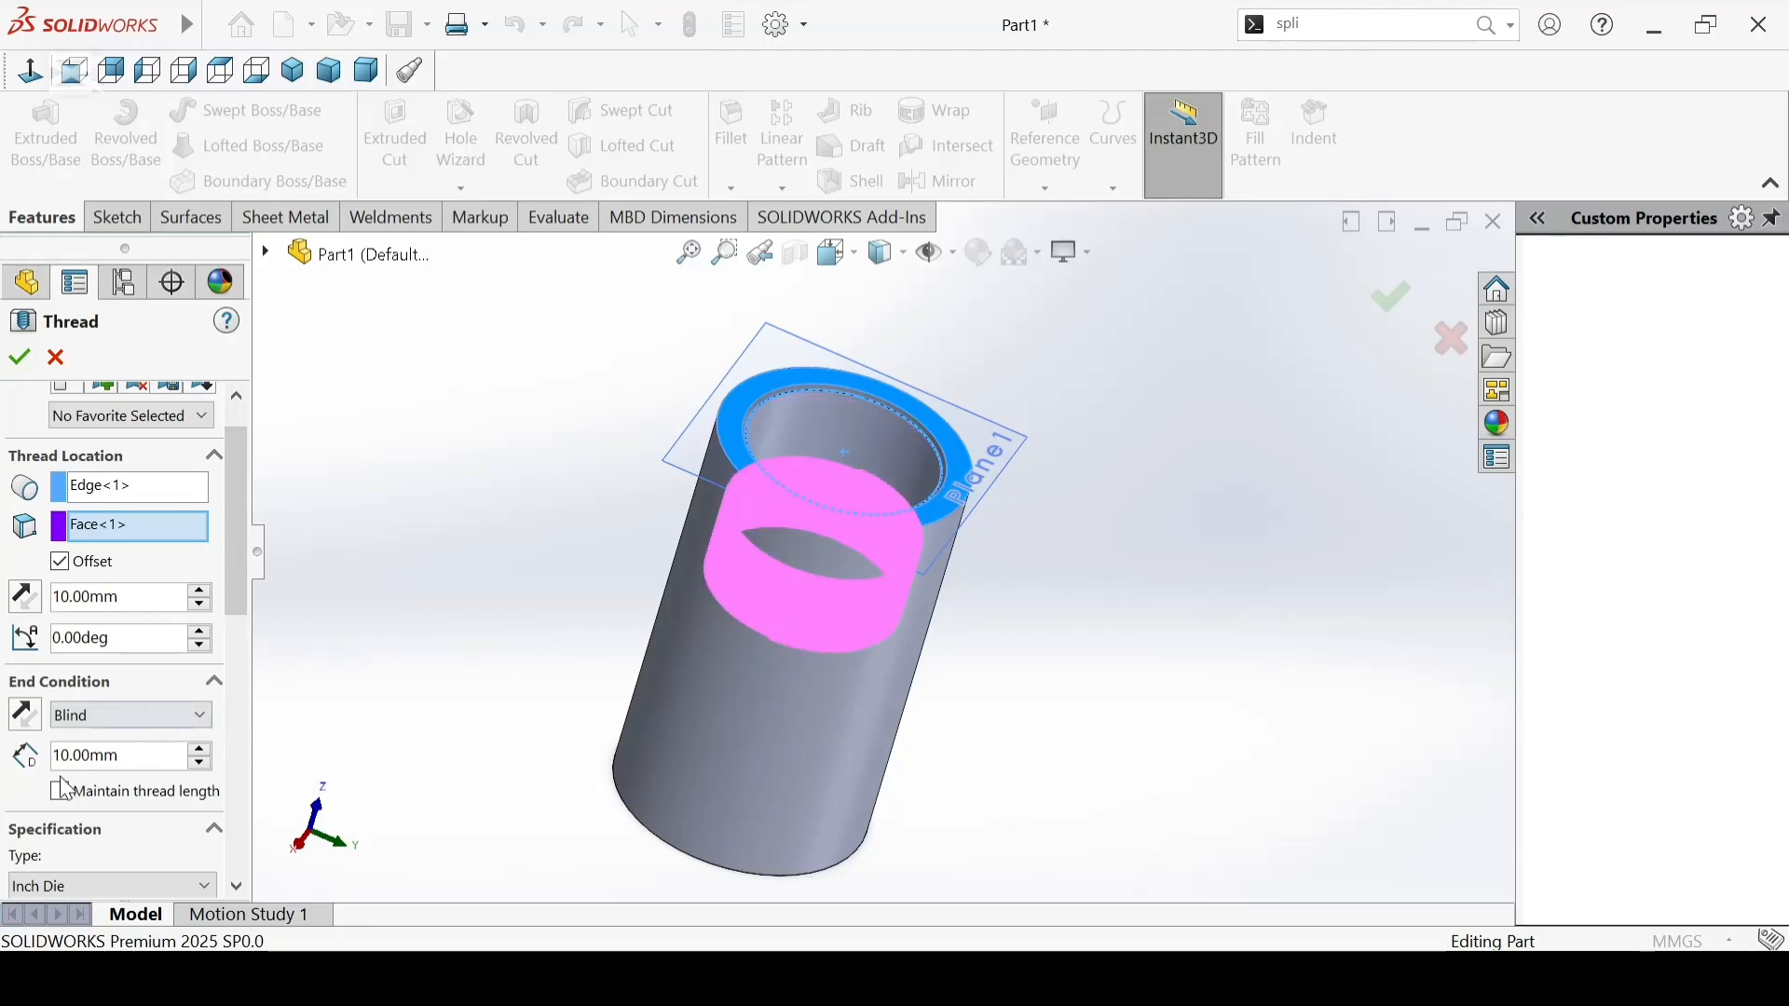
click(28, 600)
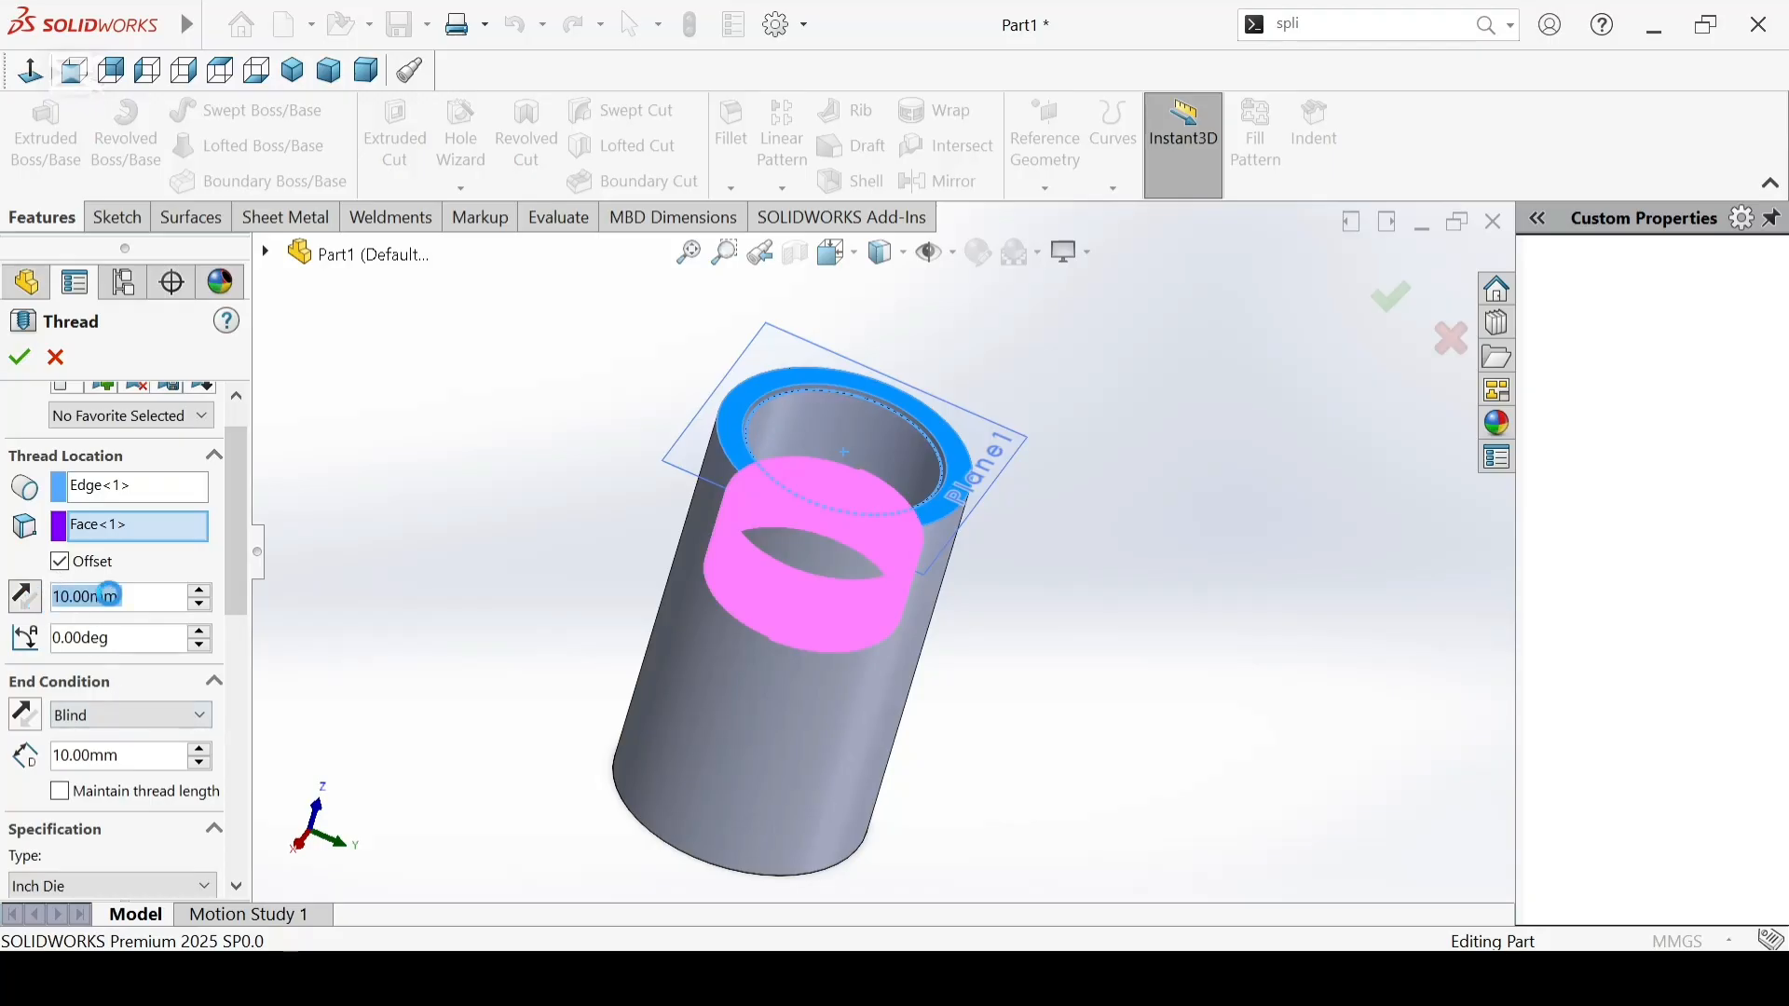
scroll(528, 643, up, 2)
scroll(309, 634, down, 1)
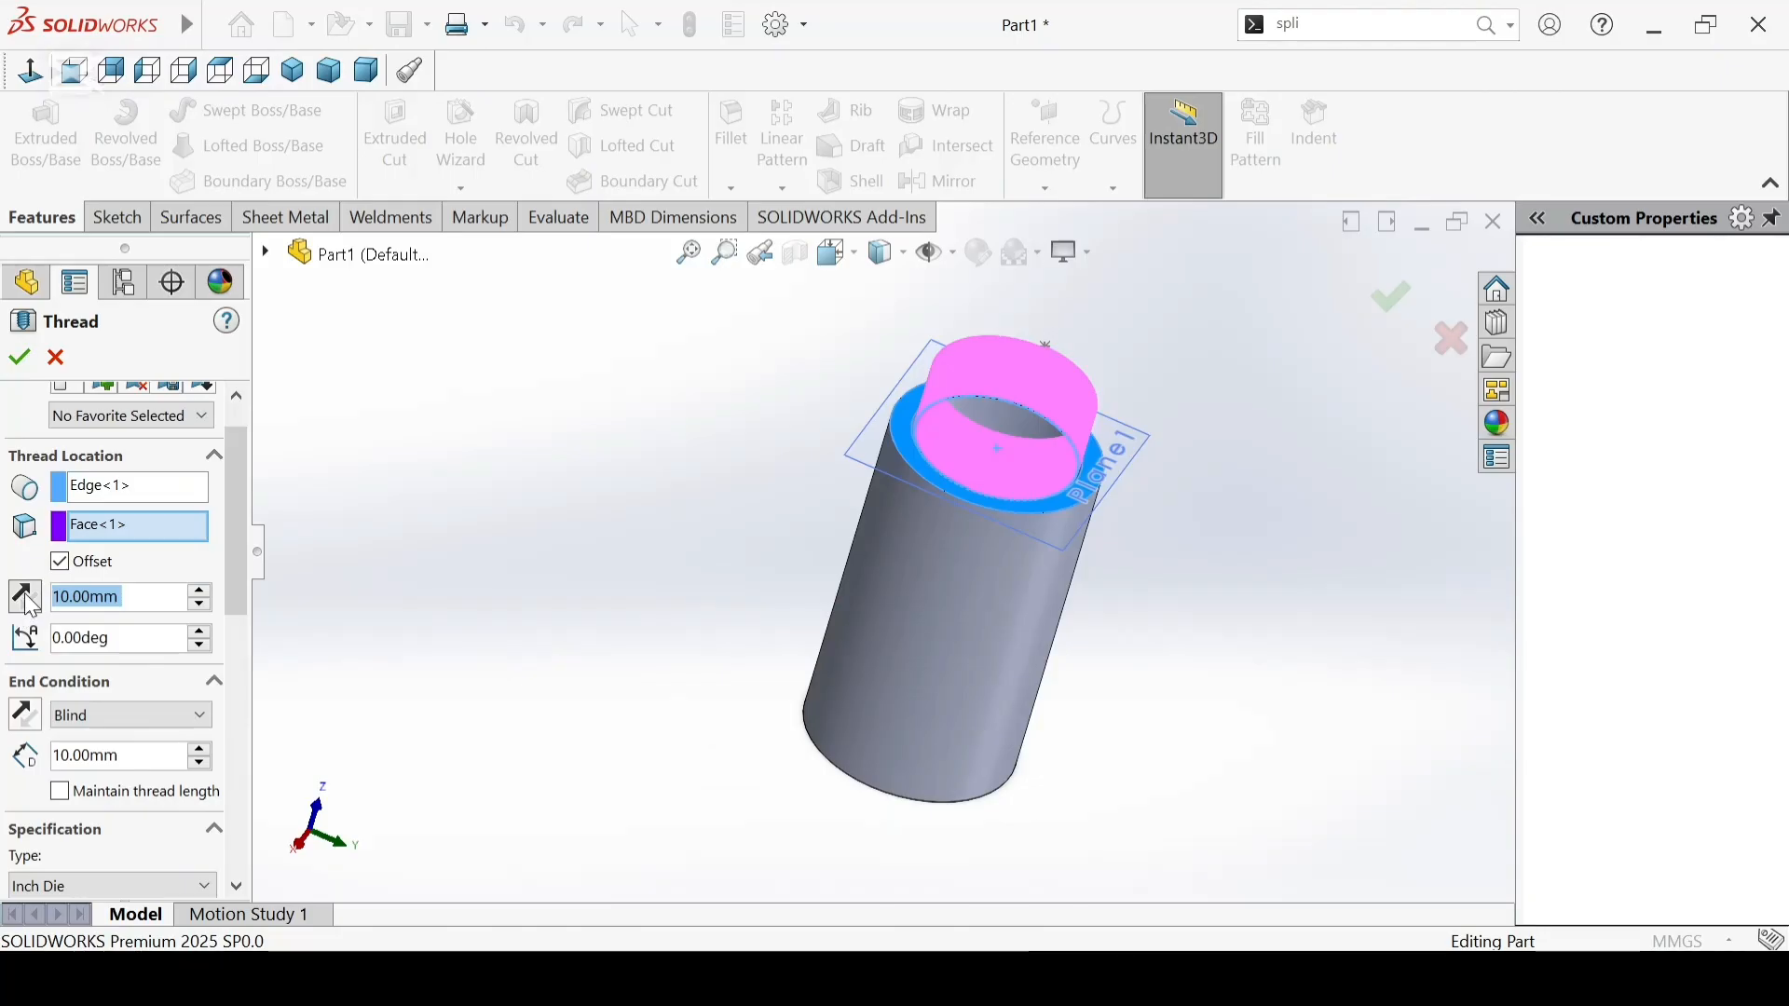
Step: Set the thread's blind end condition depth to 18 mm
scroll(244, 578, down, 3)
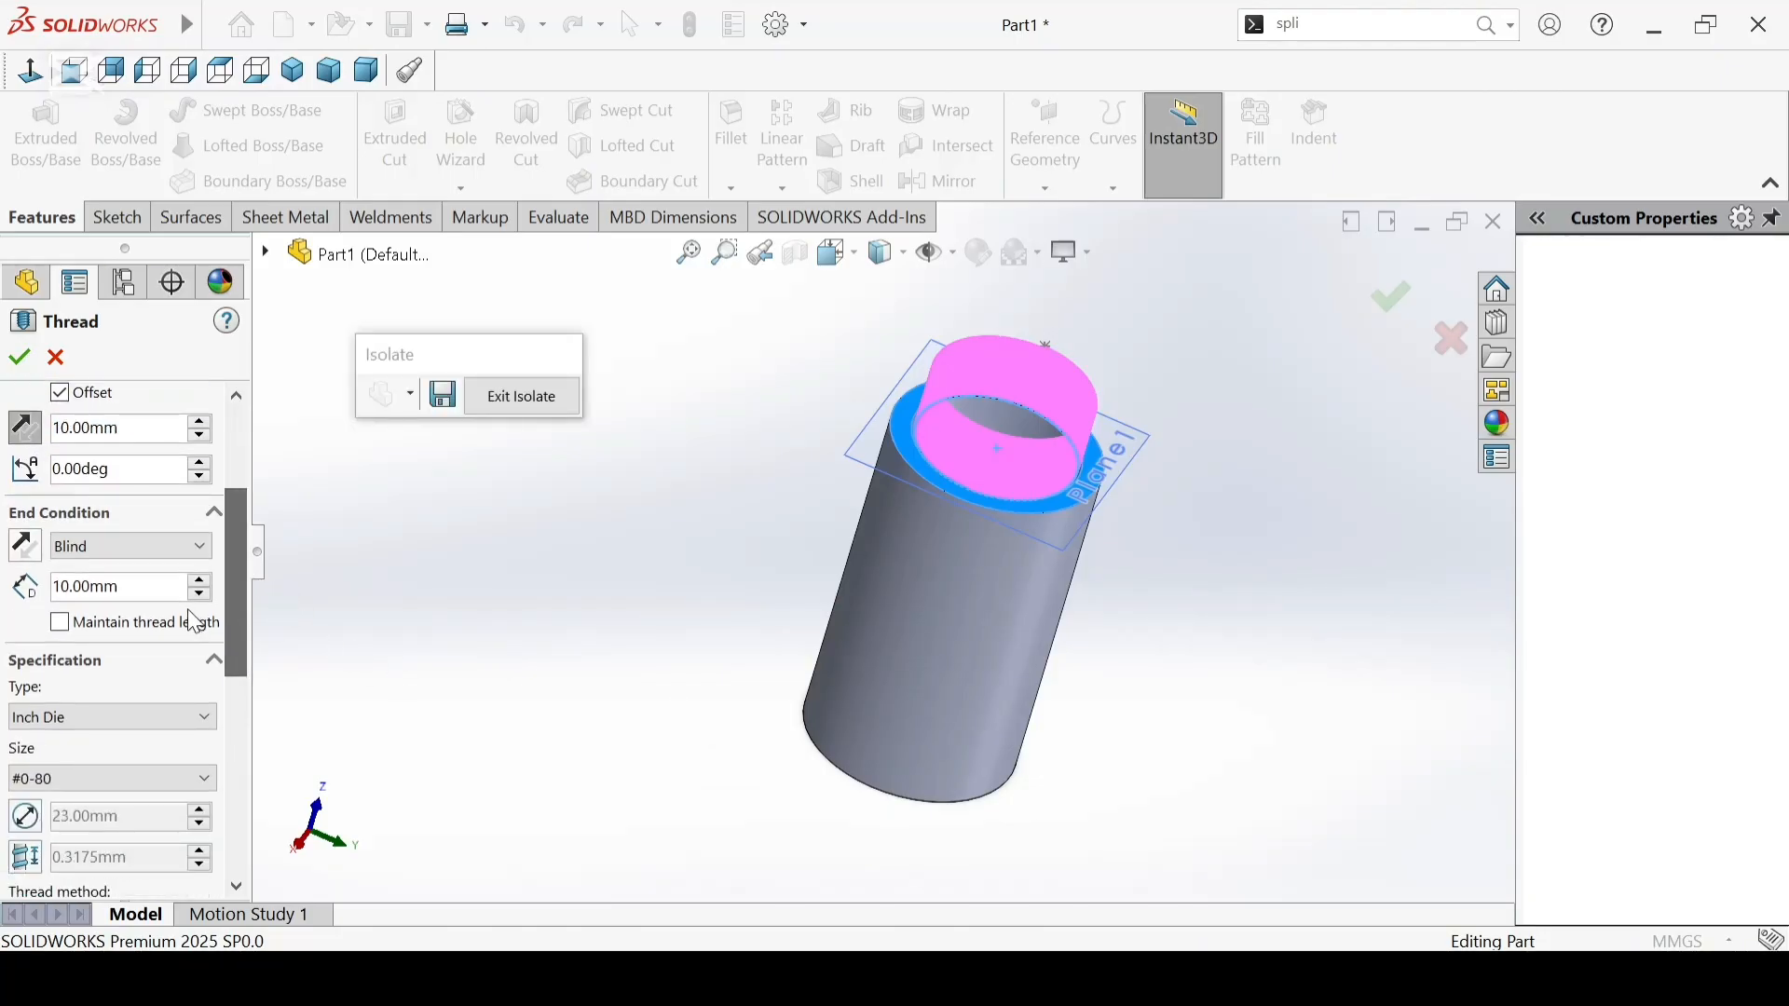
drag(142, 591, 67, 607)
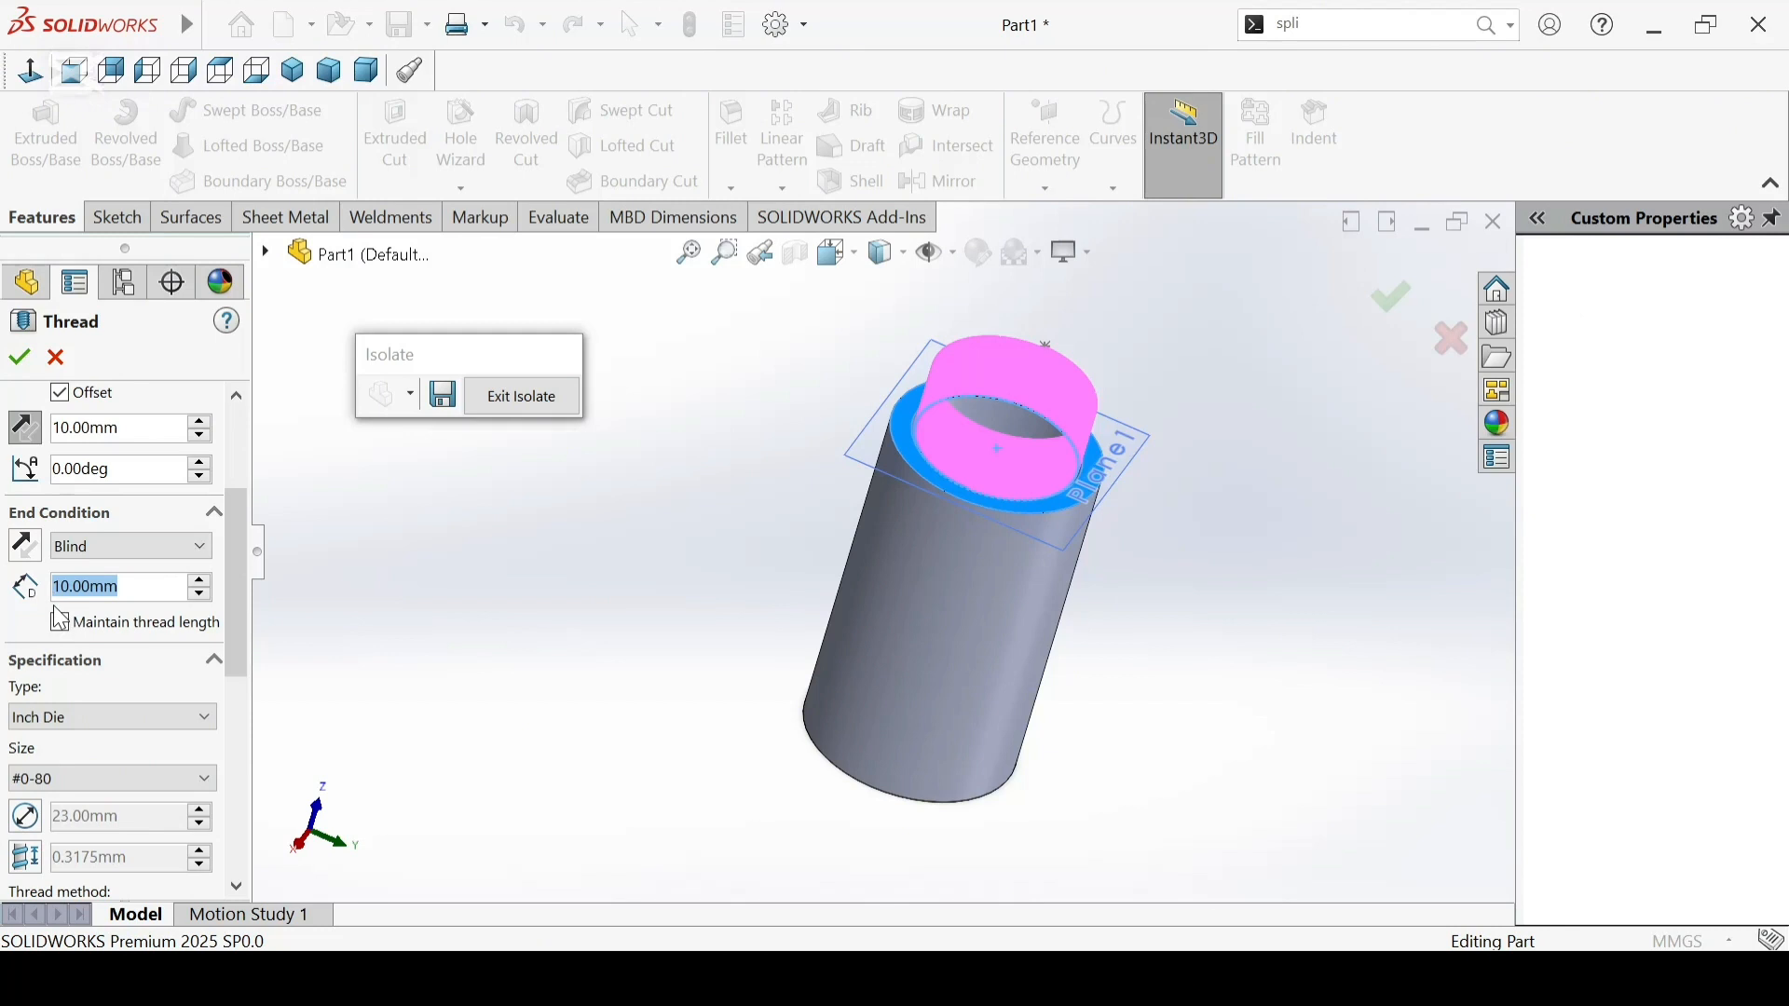
text(1)
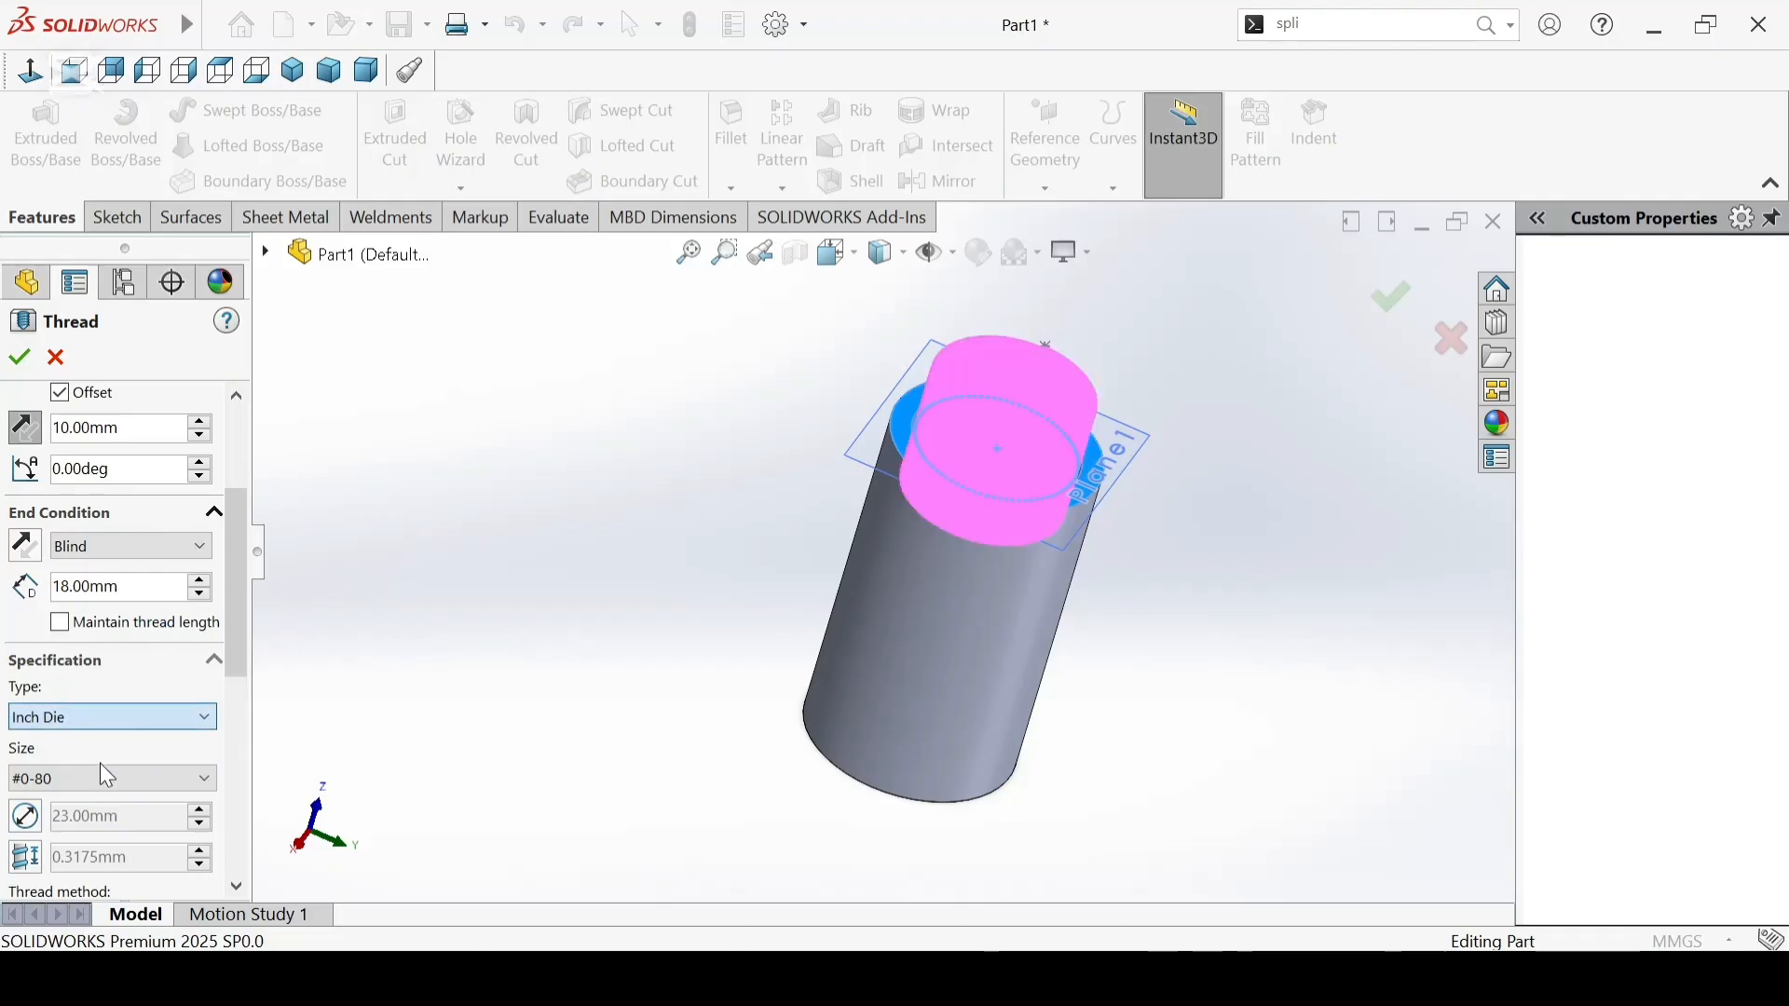
Step: Set the thread specification to type Metric Tap and size M24x2.0
click(91, 801)
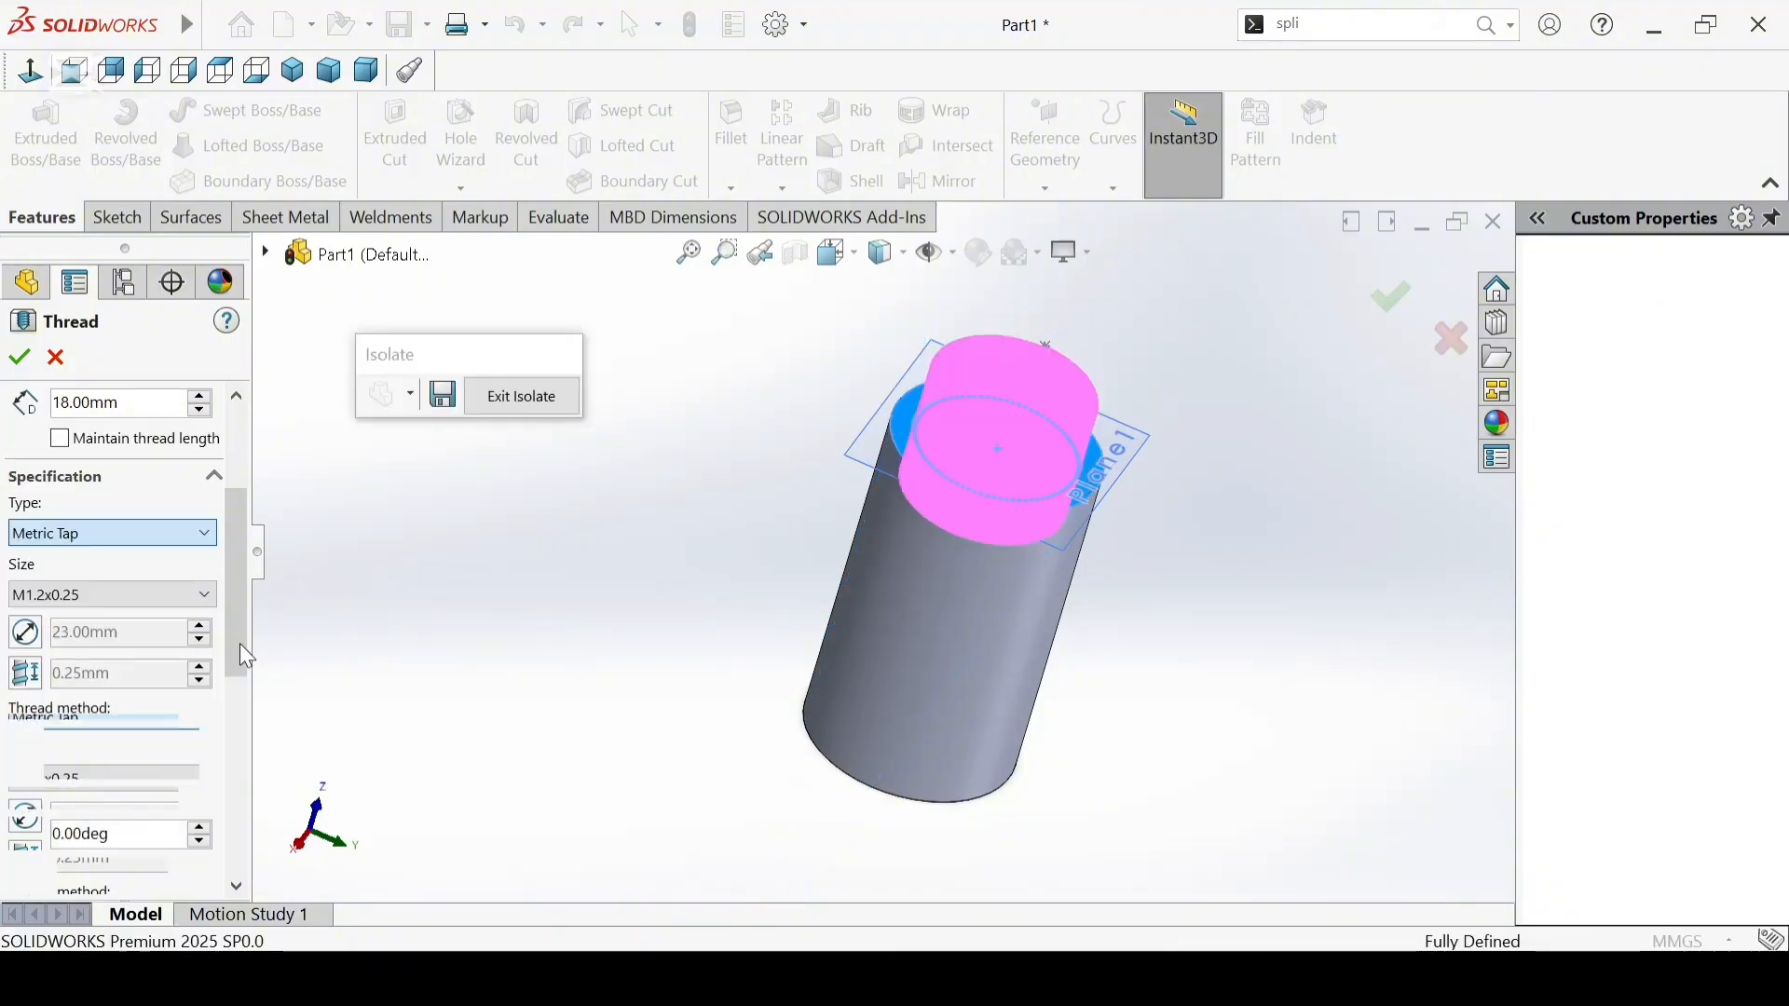
scroll(239, 643, down, 5)
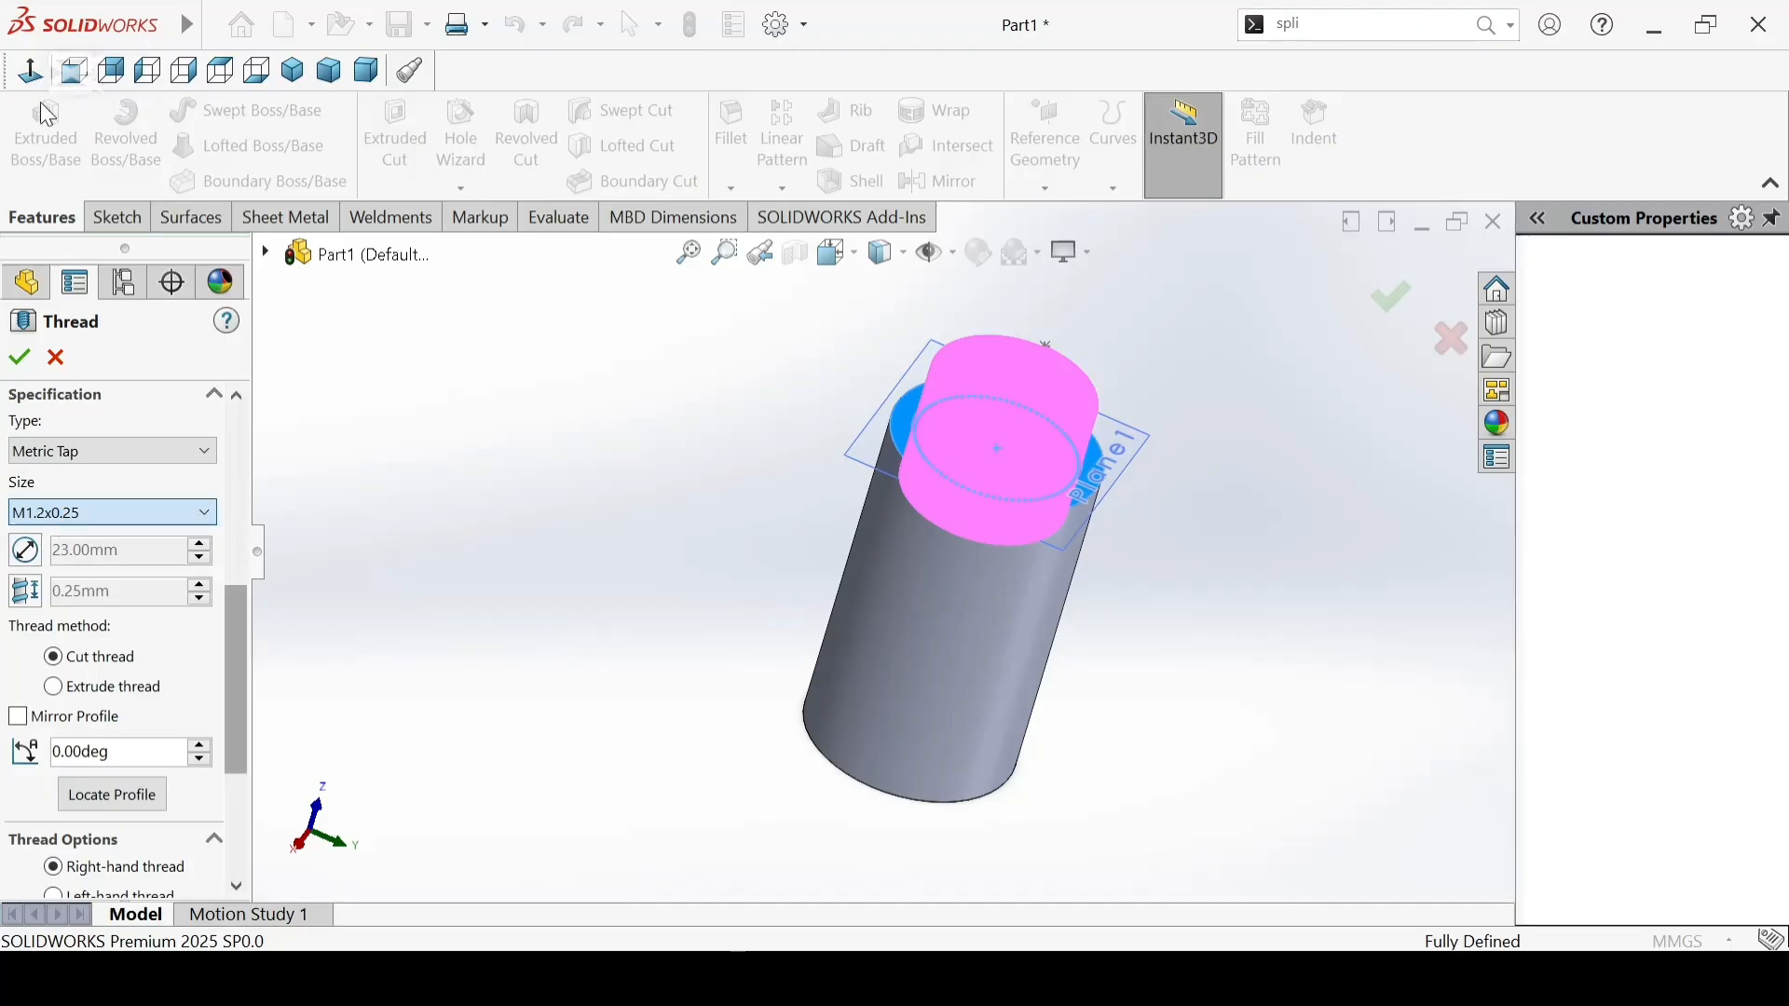
click(123, 533)
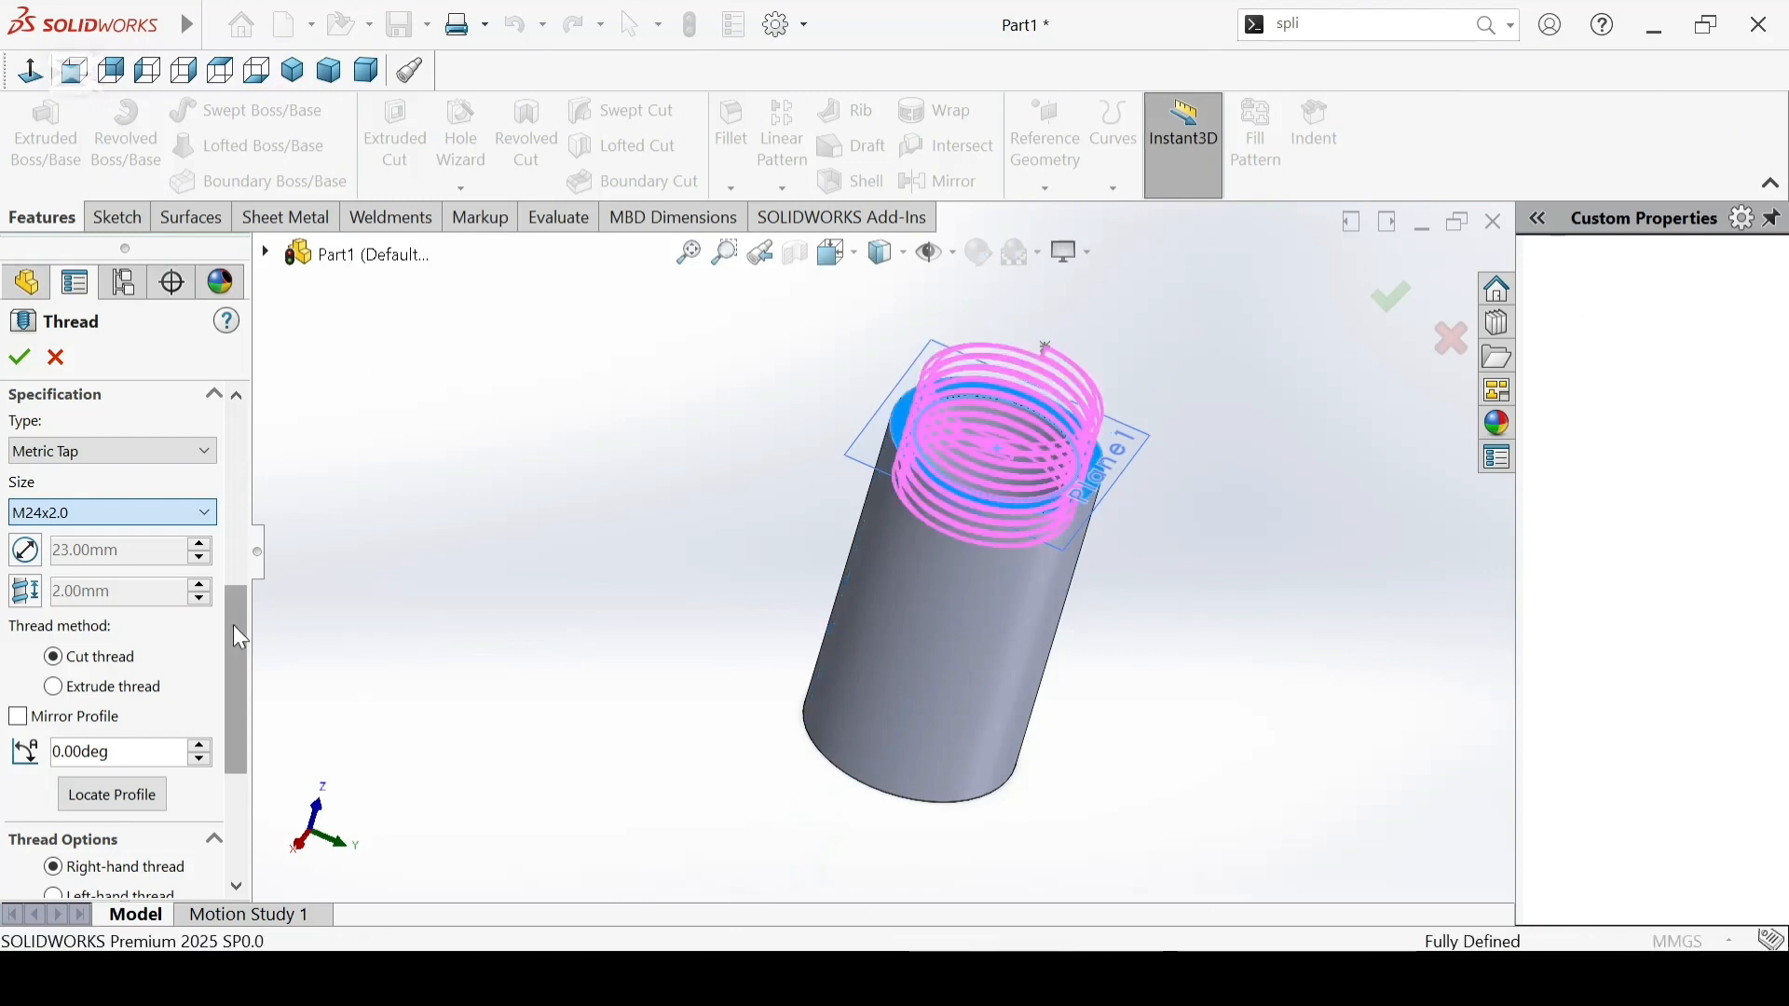
Step: Trim the right-hand cut thread with its start face and create it in the lower body's bore
scroll(237, 708, down, 5)
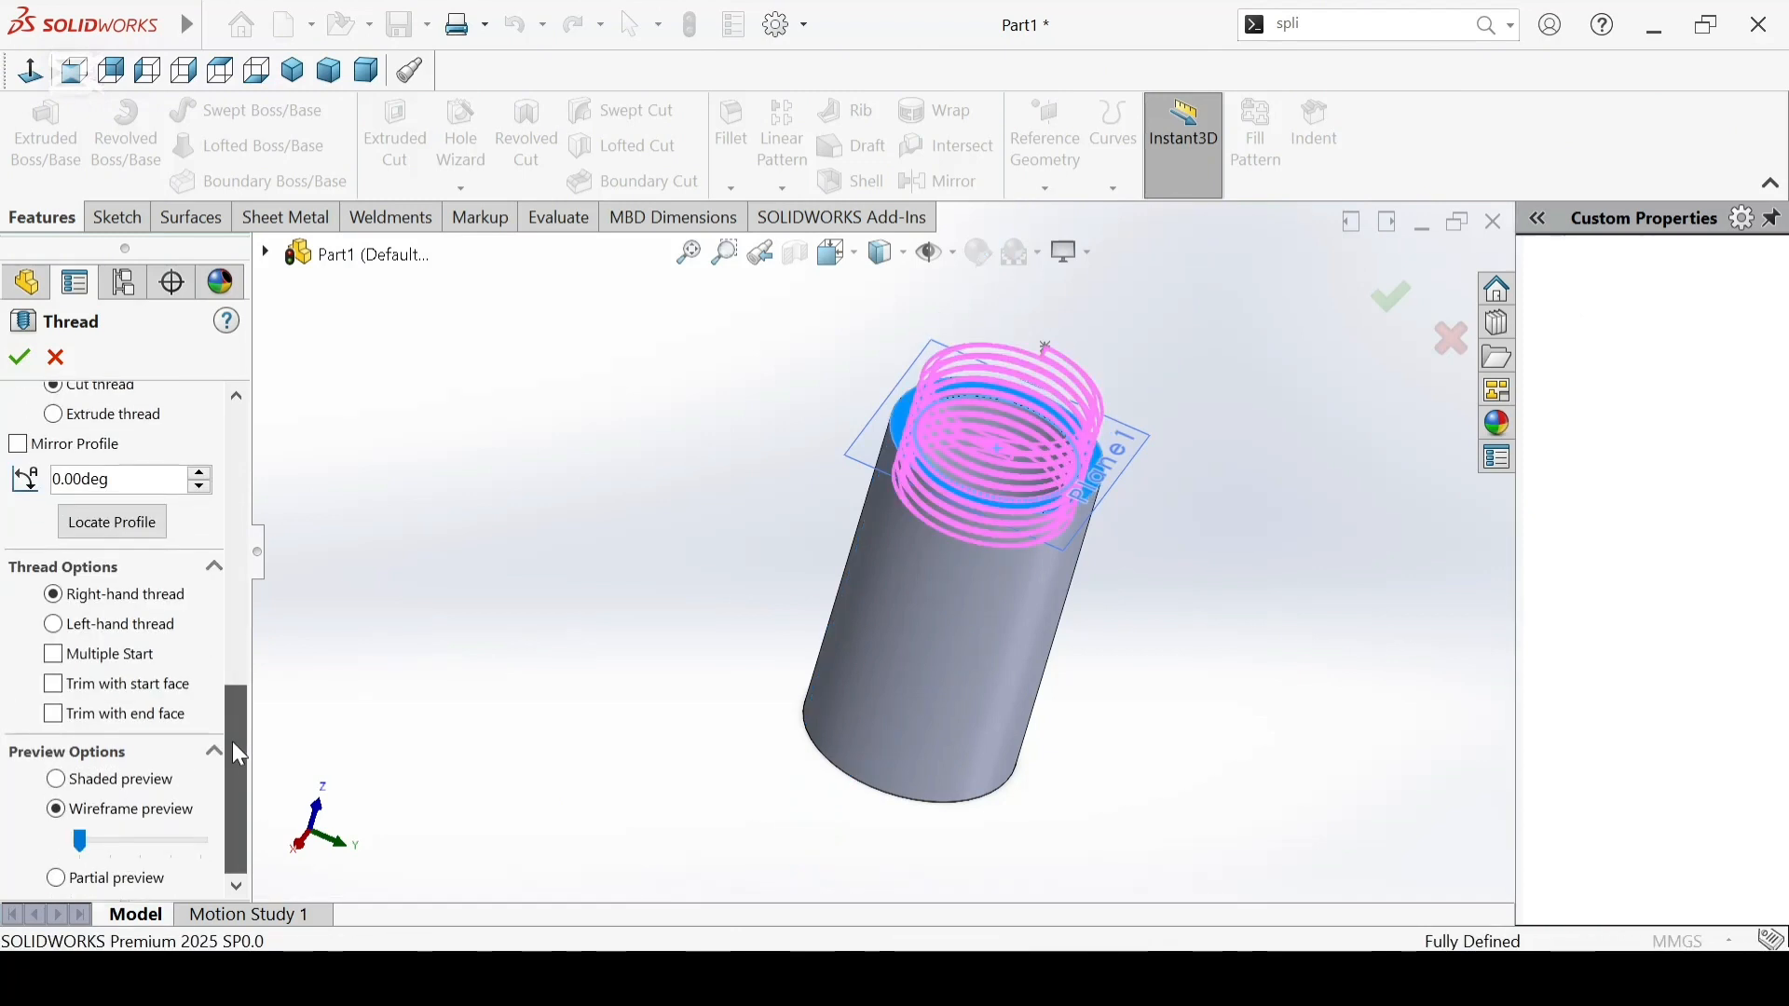
click(54, 685)
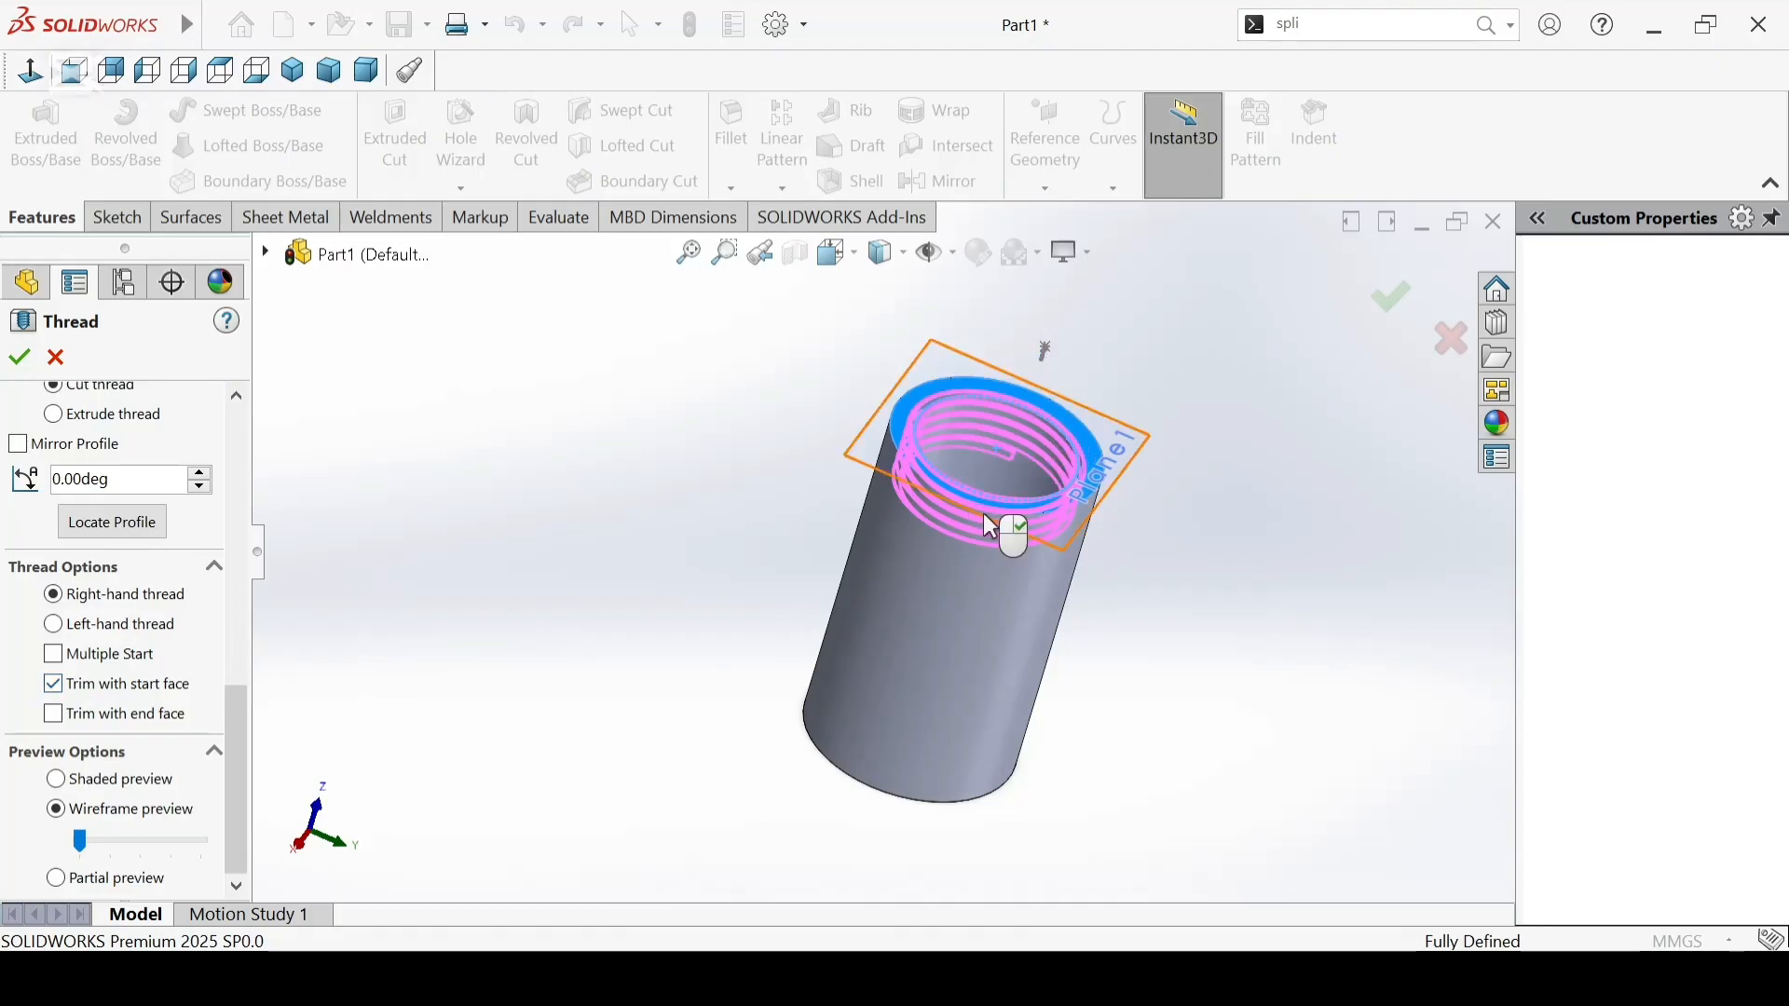
click(19, 357)
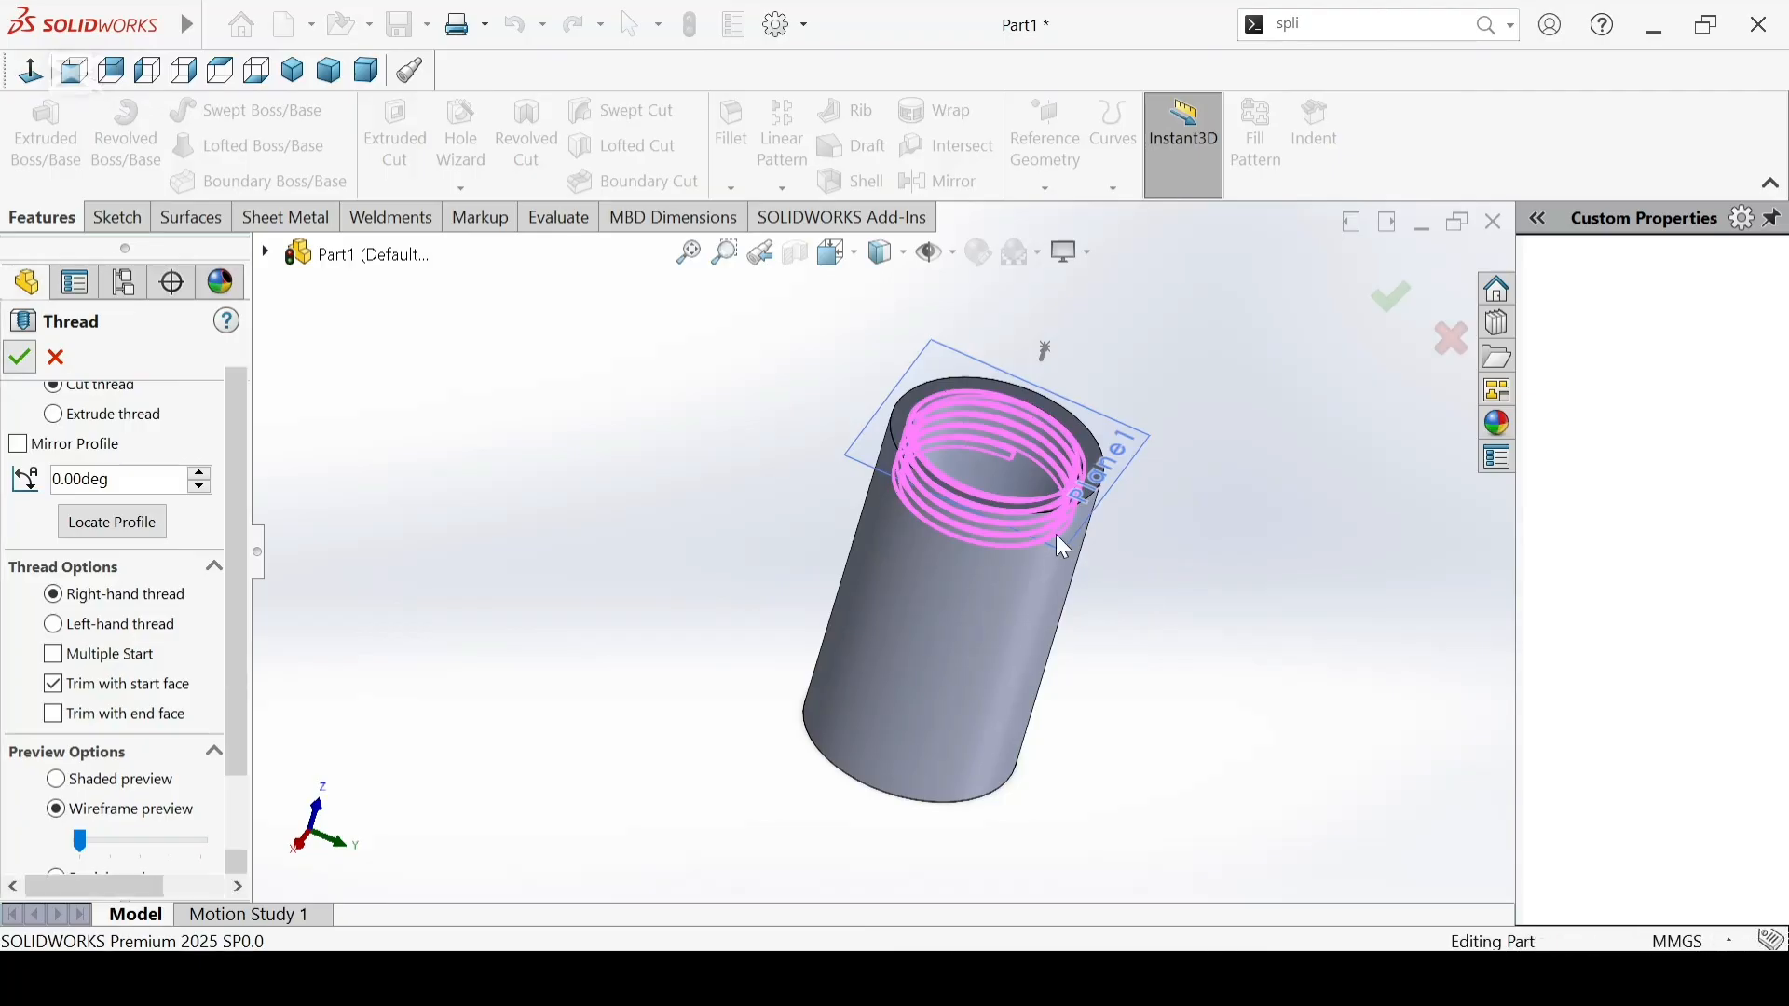
Step: Show the hidden upper piece again, then hide the lower body so only the upper piece is displayed
scroll(1011, 440, down, 4)
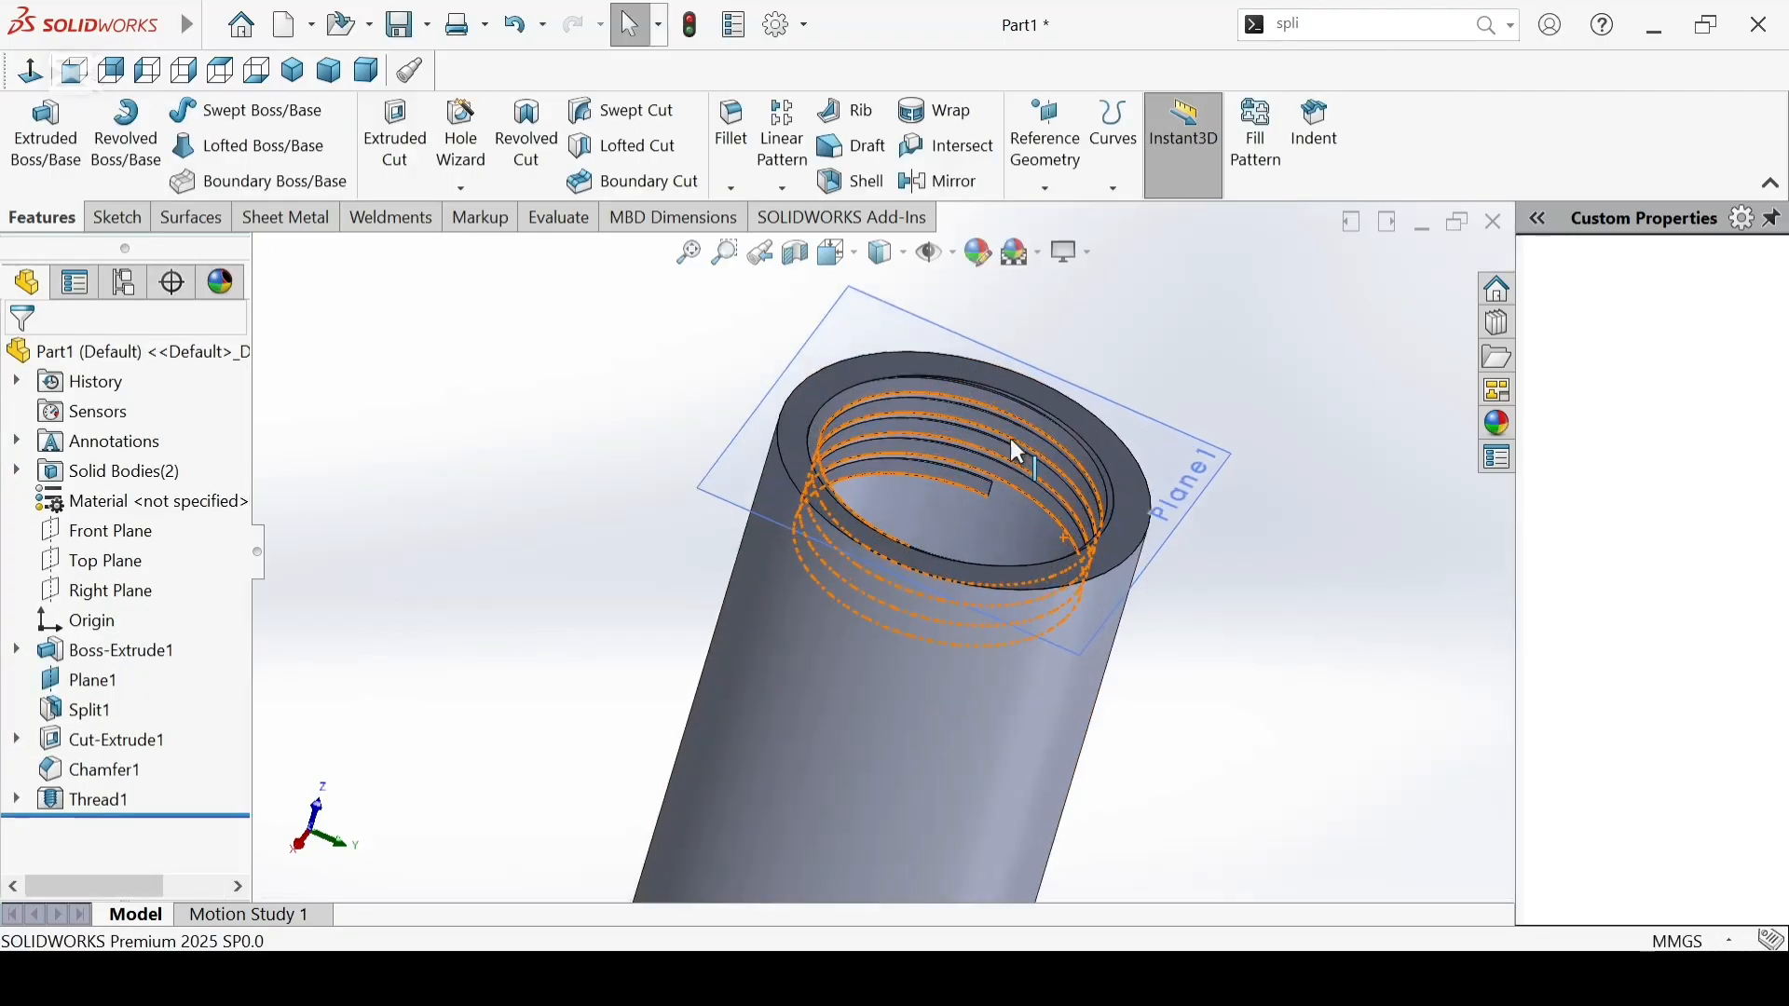
middle_drag(984, 413, 959, 557)
scroll(962, 523, up, 4)
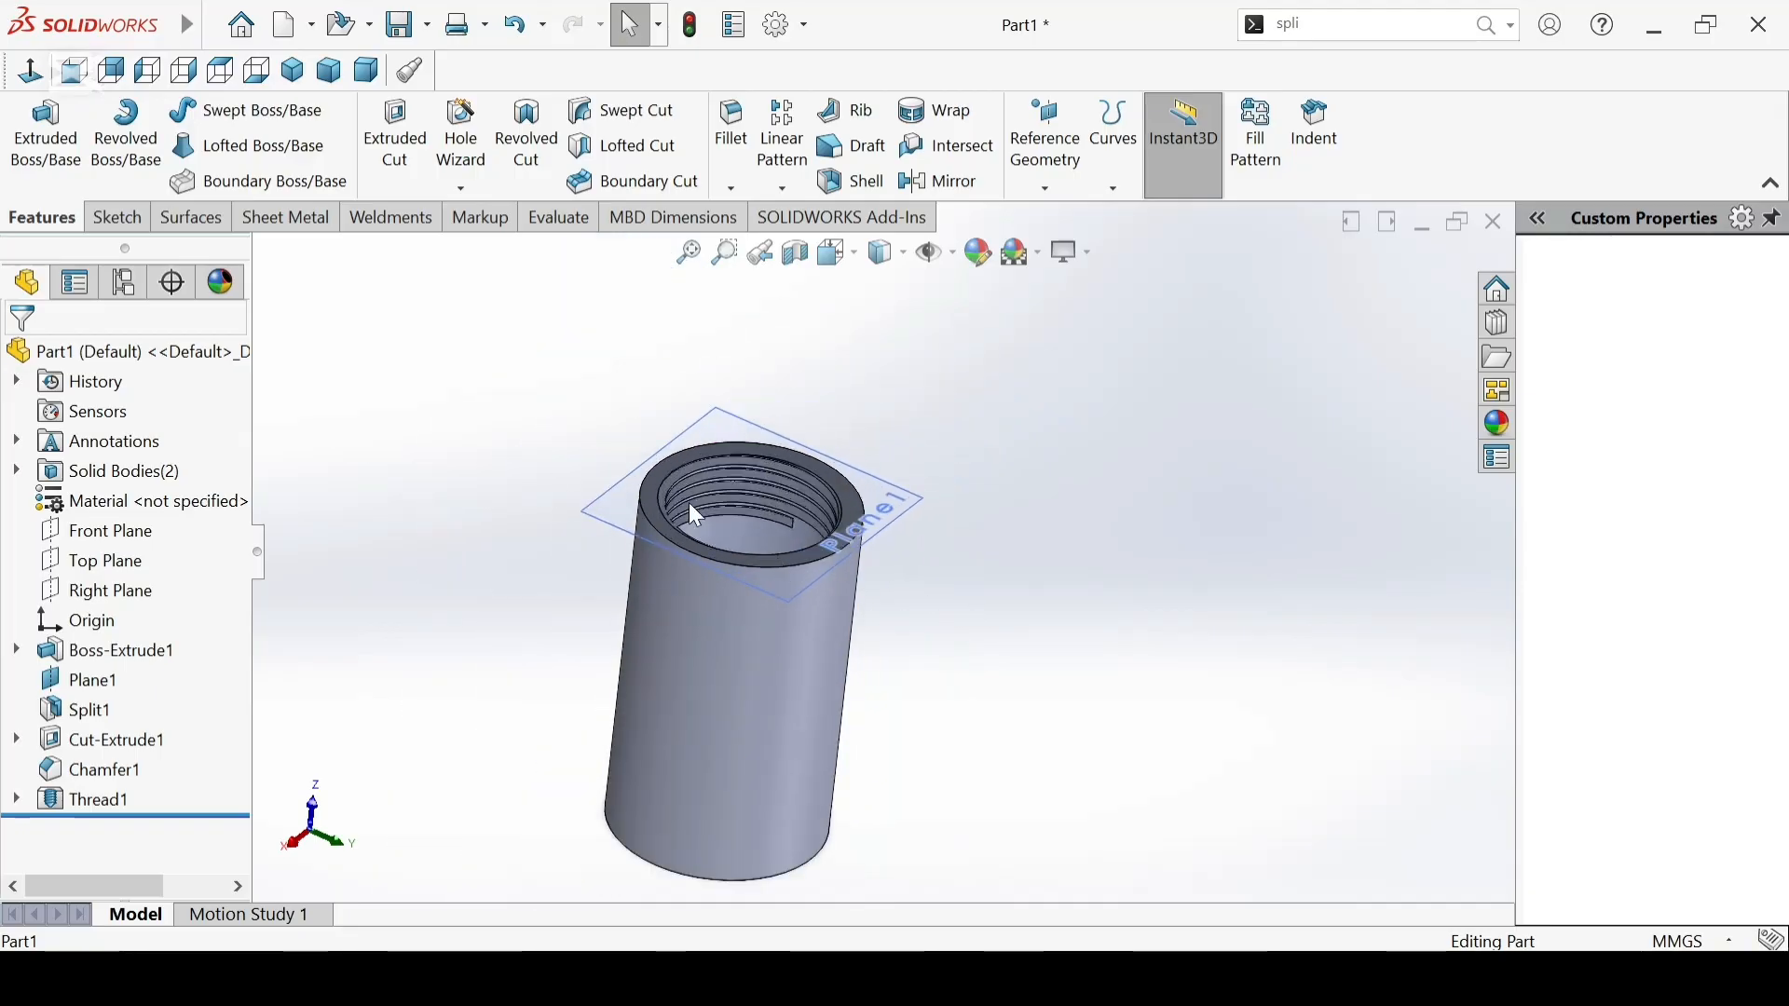
scroll(867, 571, up, 3)
scroll(656, 578, down, 2)
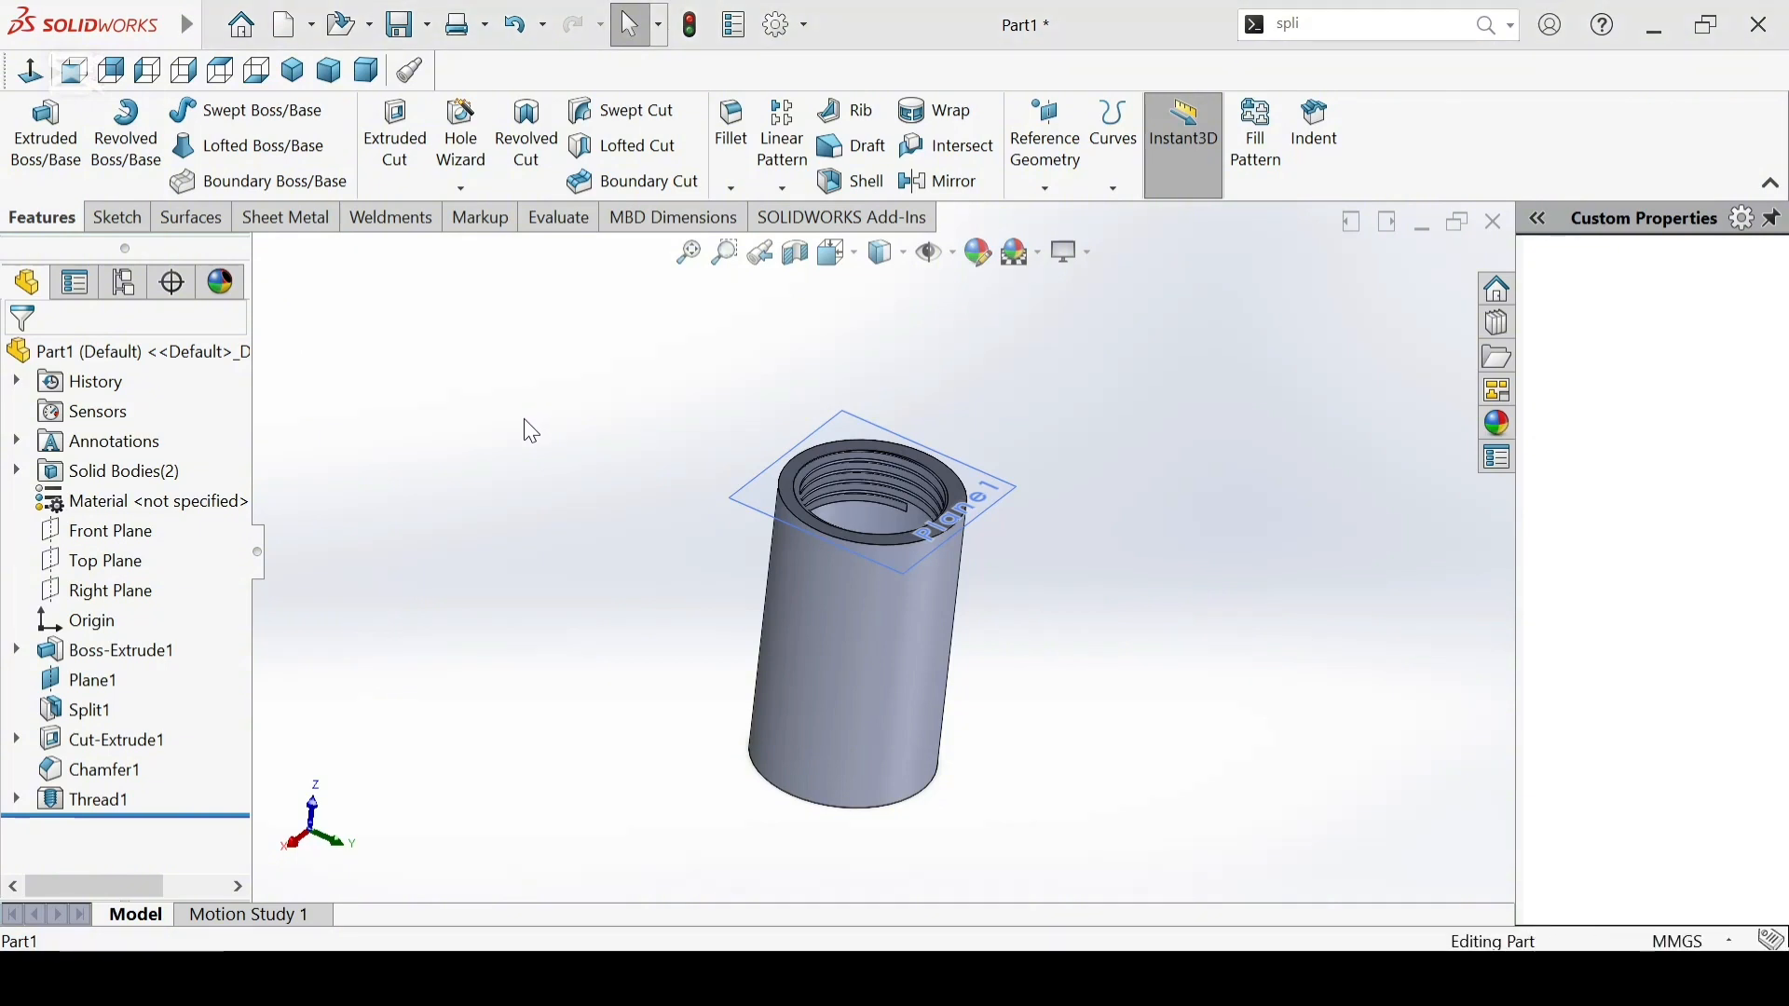
key(ctrl+z)
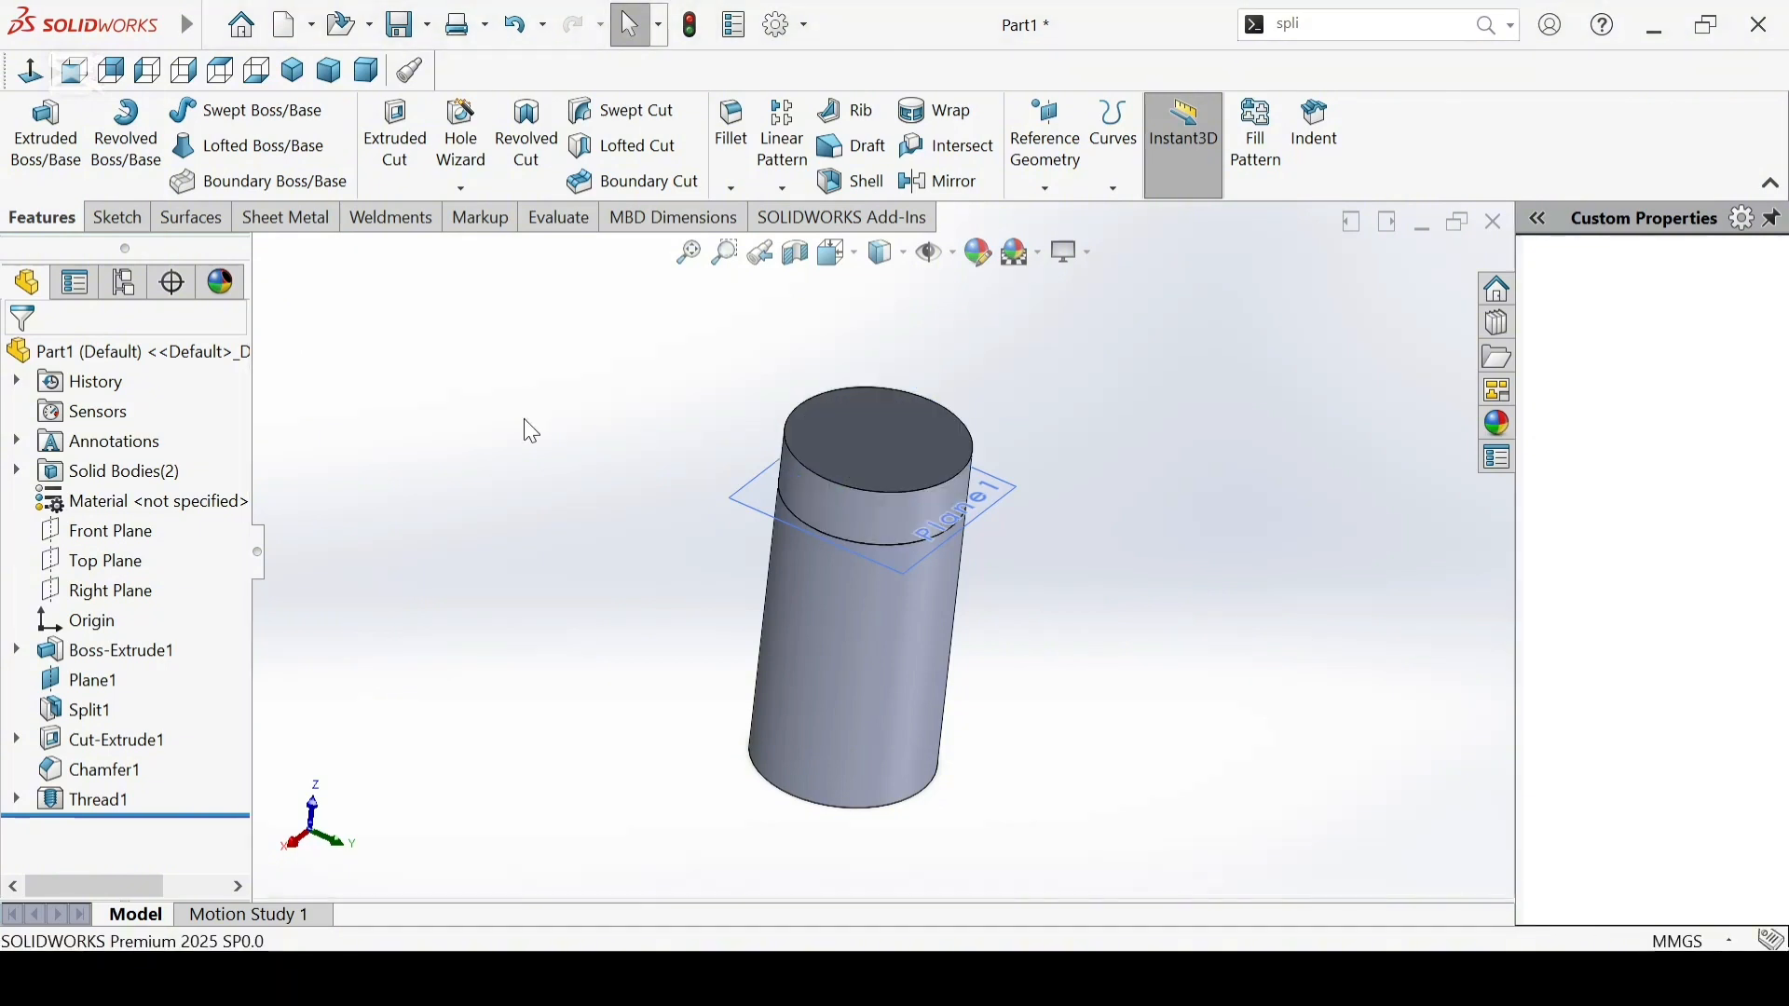
click(850, 508)
click(848, 504)
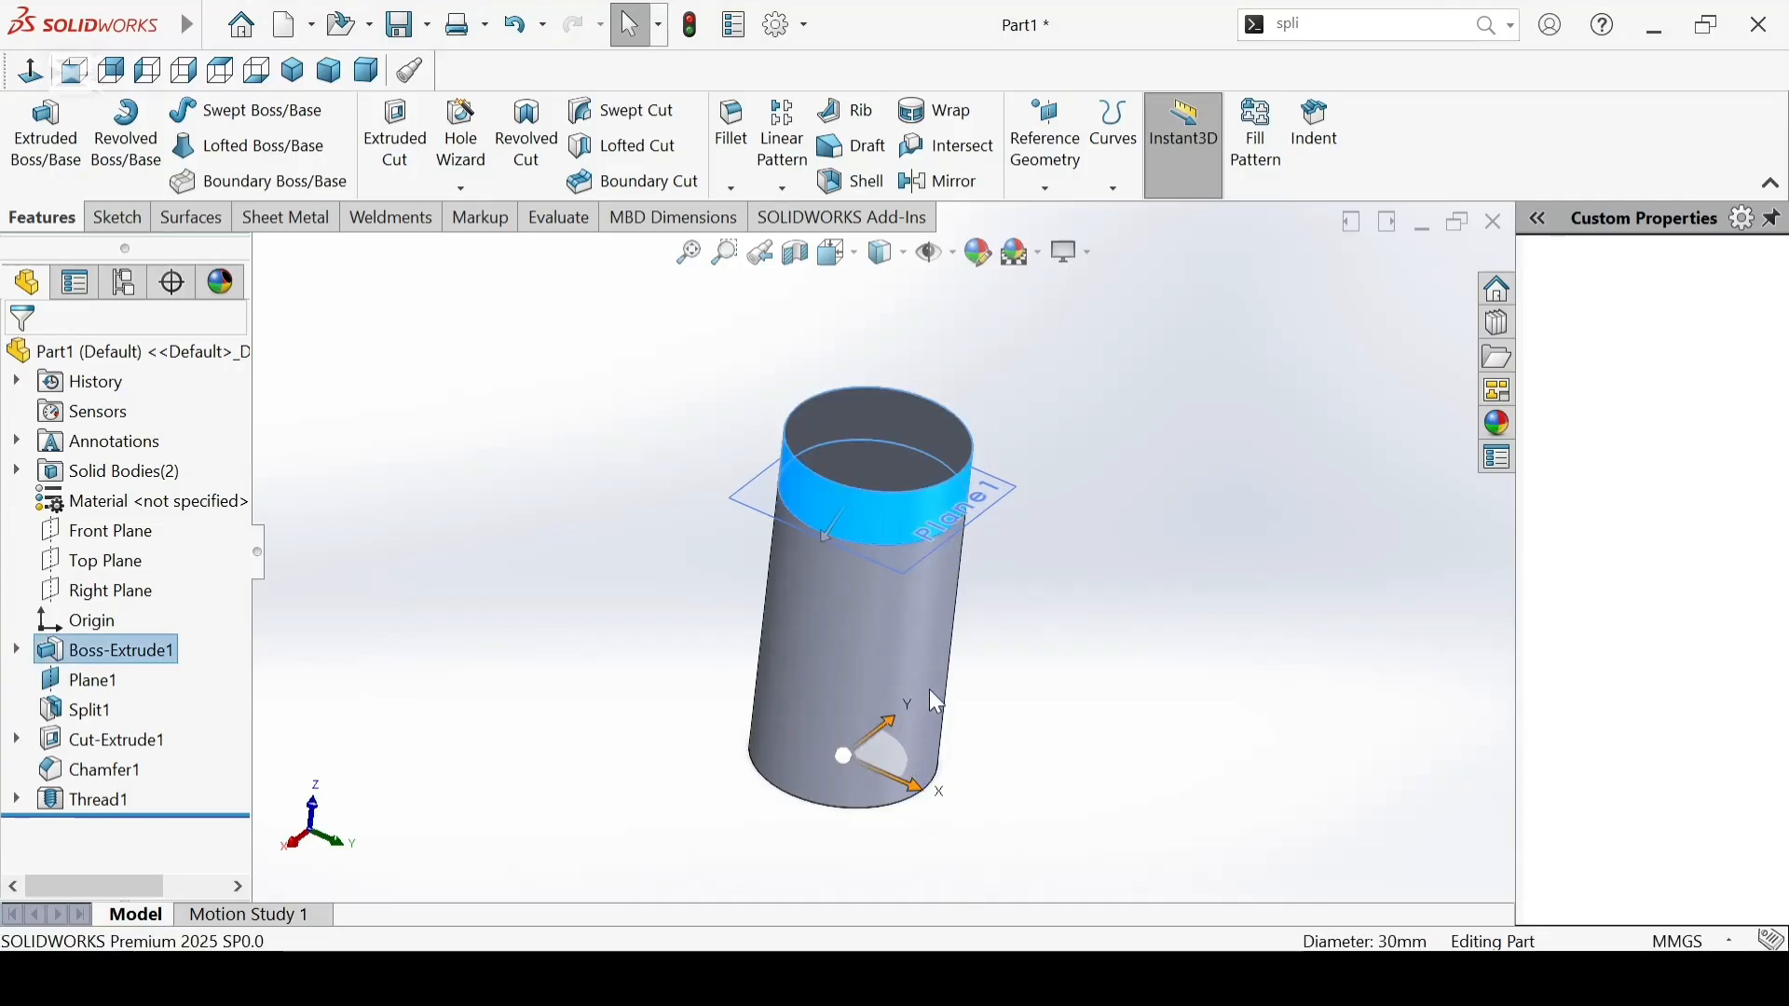
click(1088, 759)
middle_drag(1087, 752, 1093, 395)
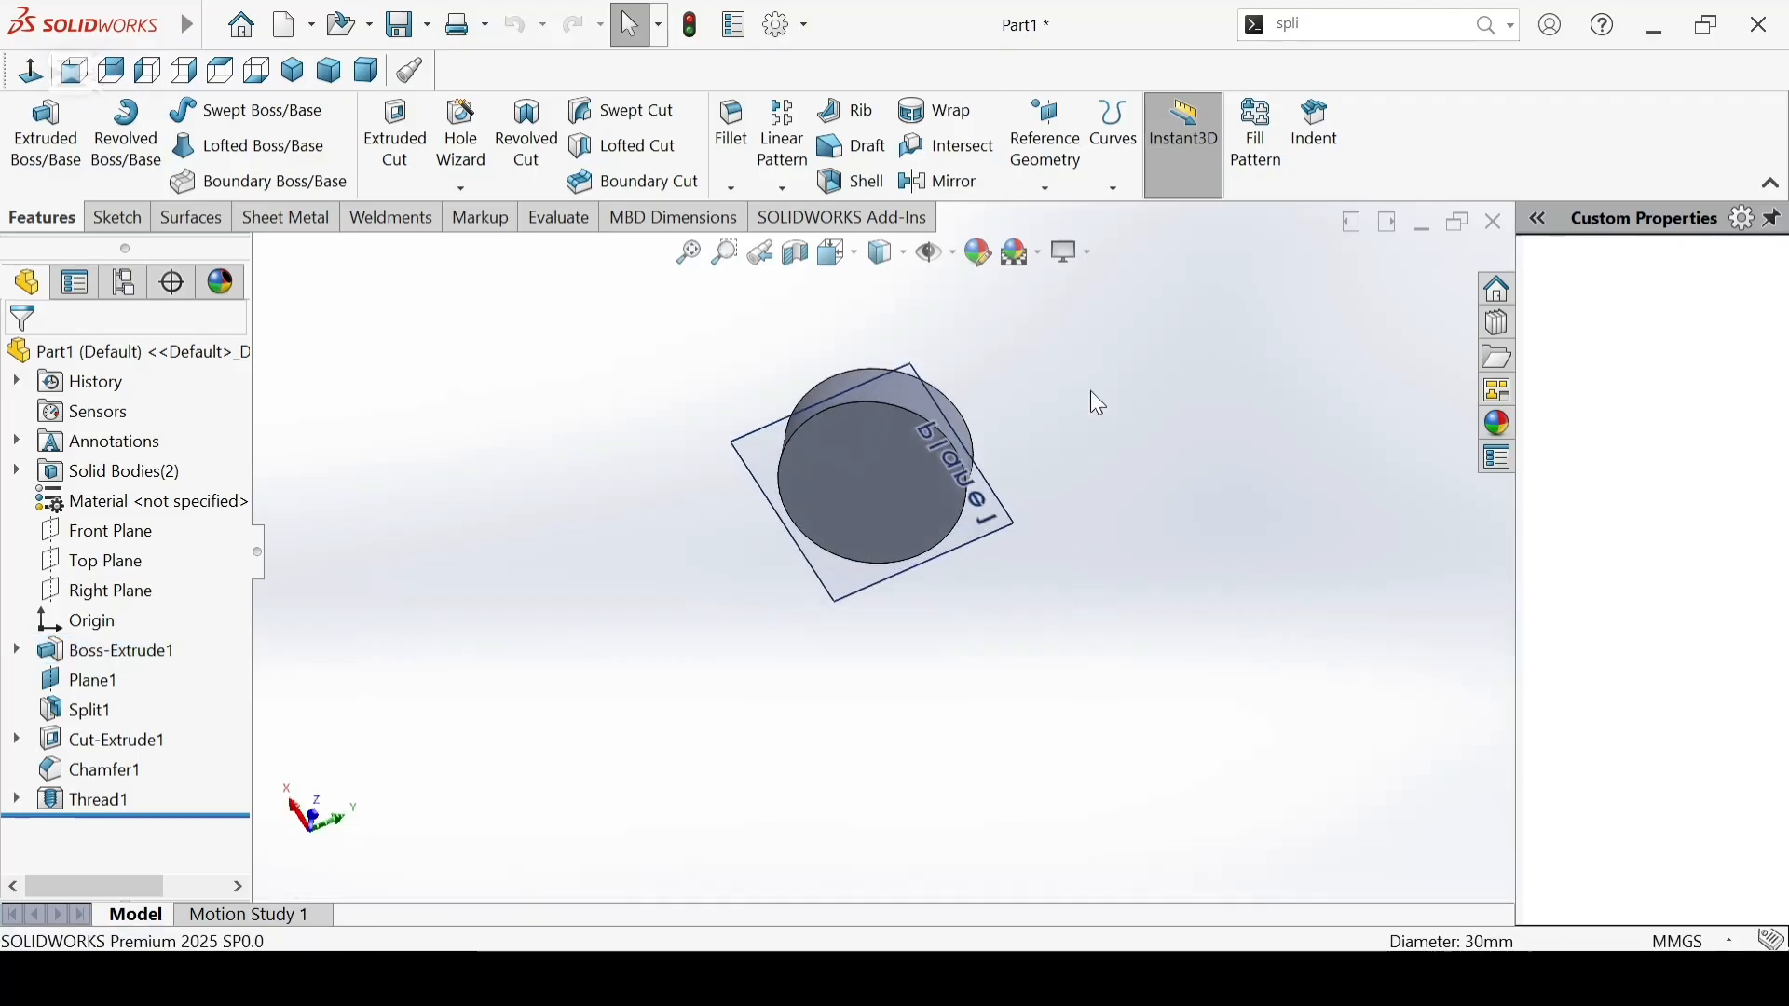
Step: Start a sketch on the upper piece's flat underside and draw a circle of about 8.94 mm radius centred on the origin
click(879, 478)
click(983, 422)
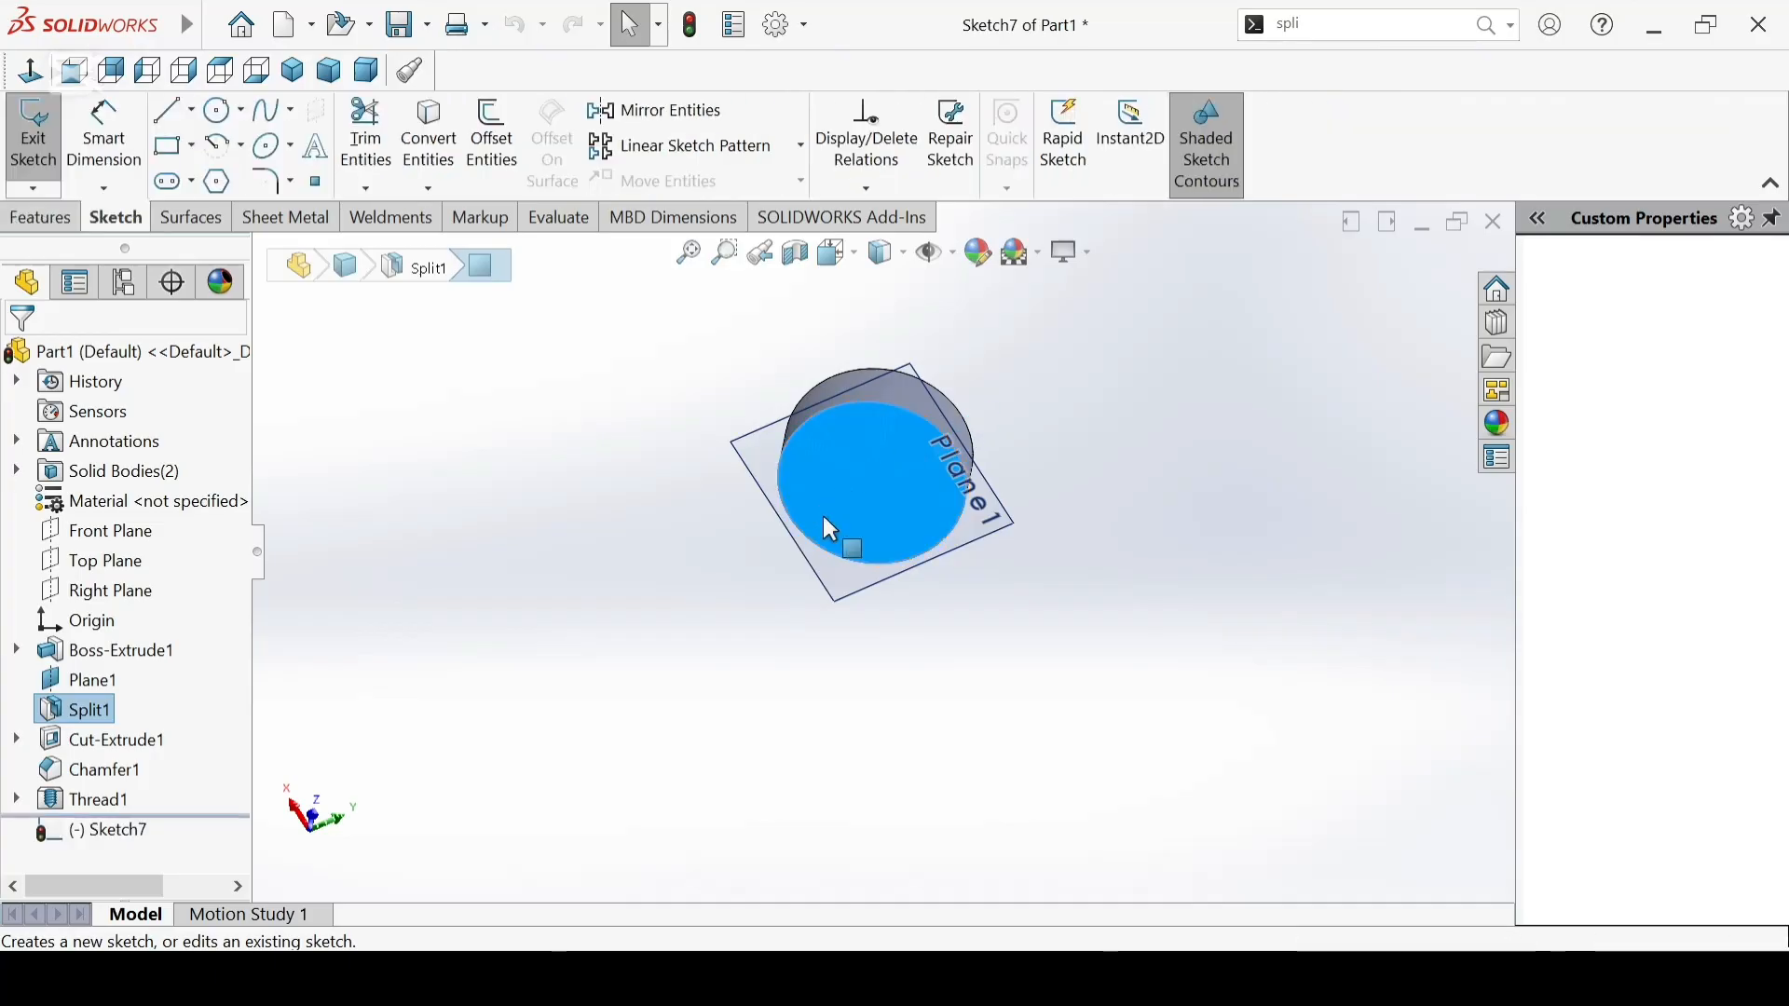
click(220, 114)
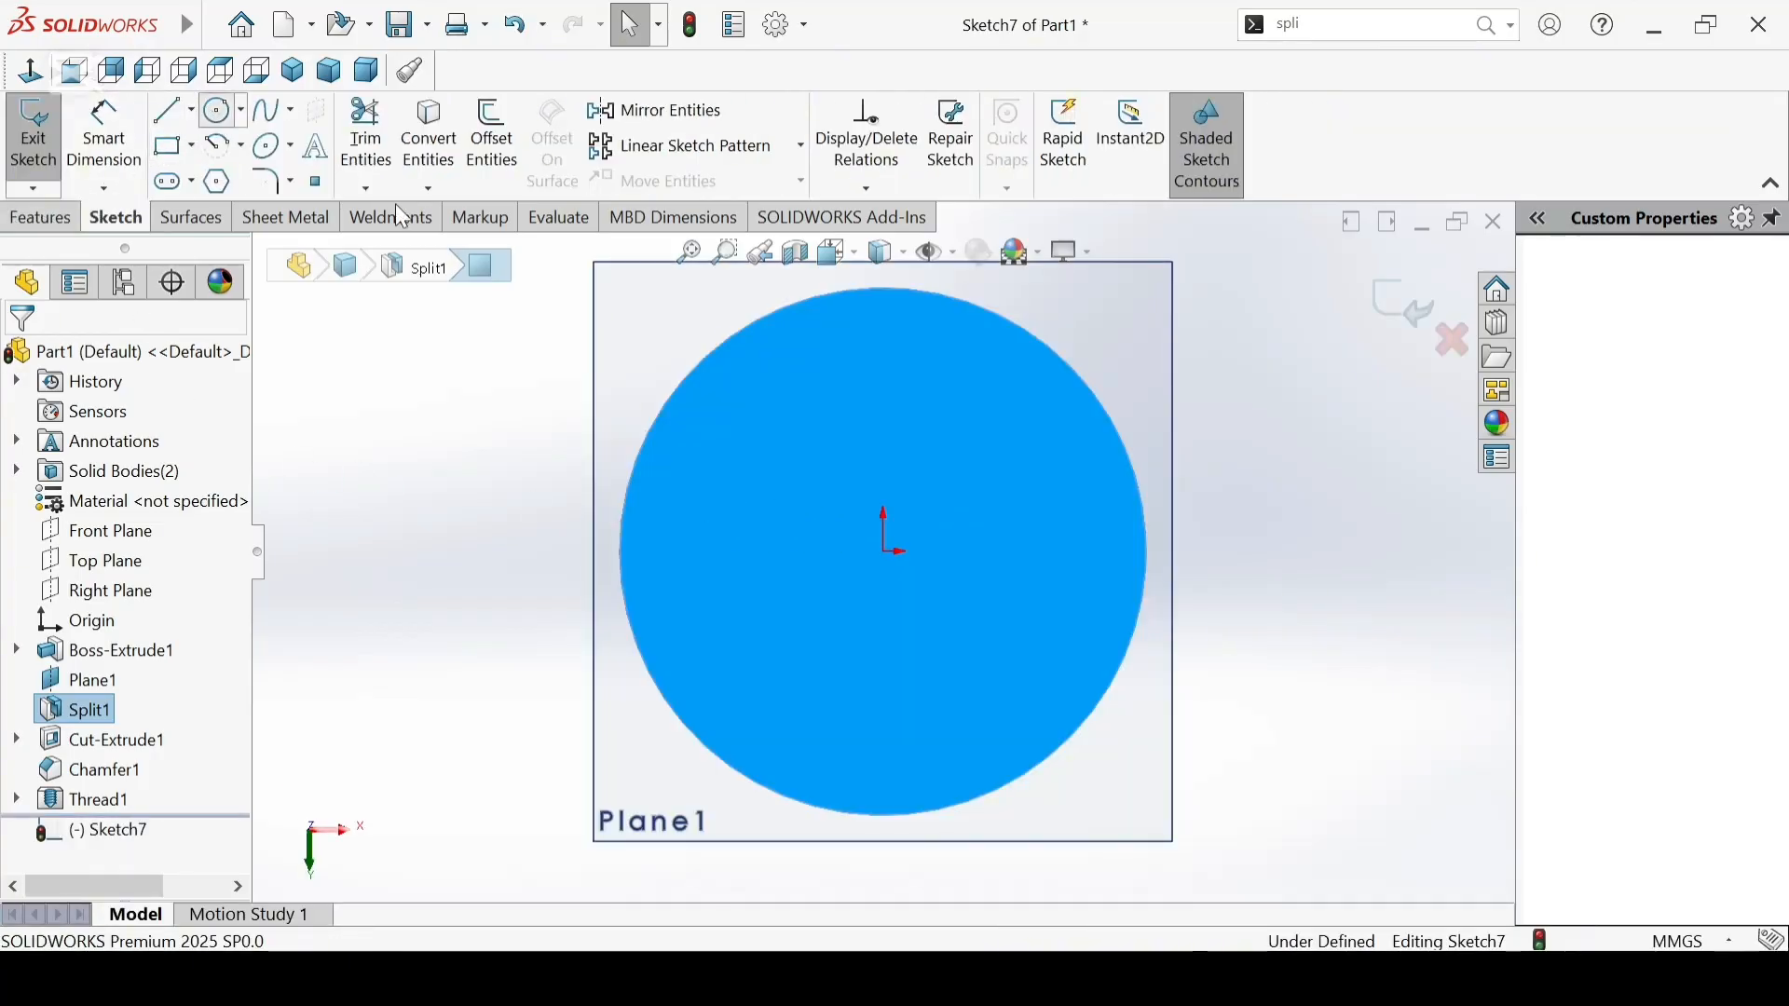
click(887, 551)
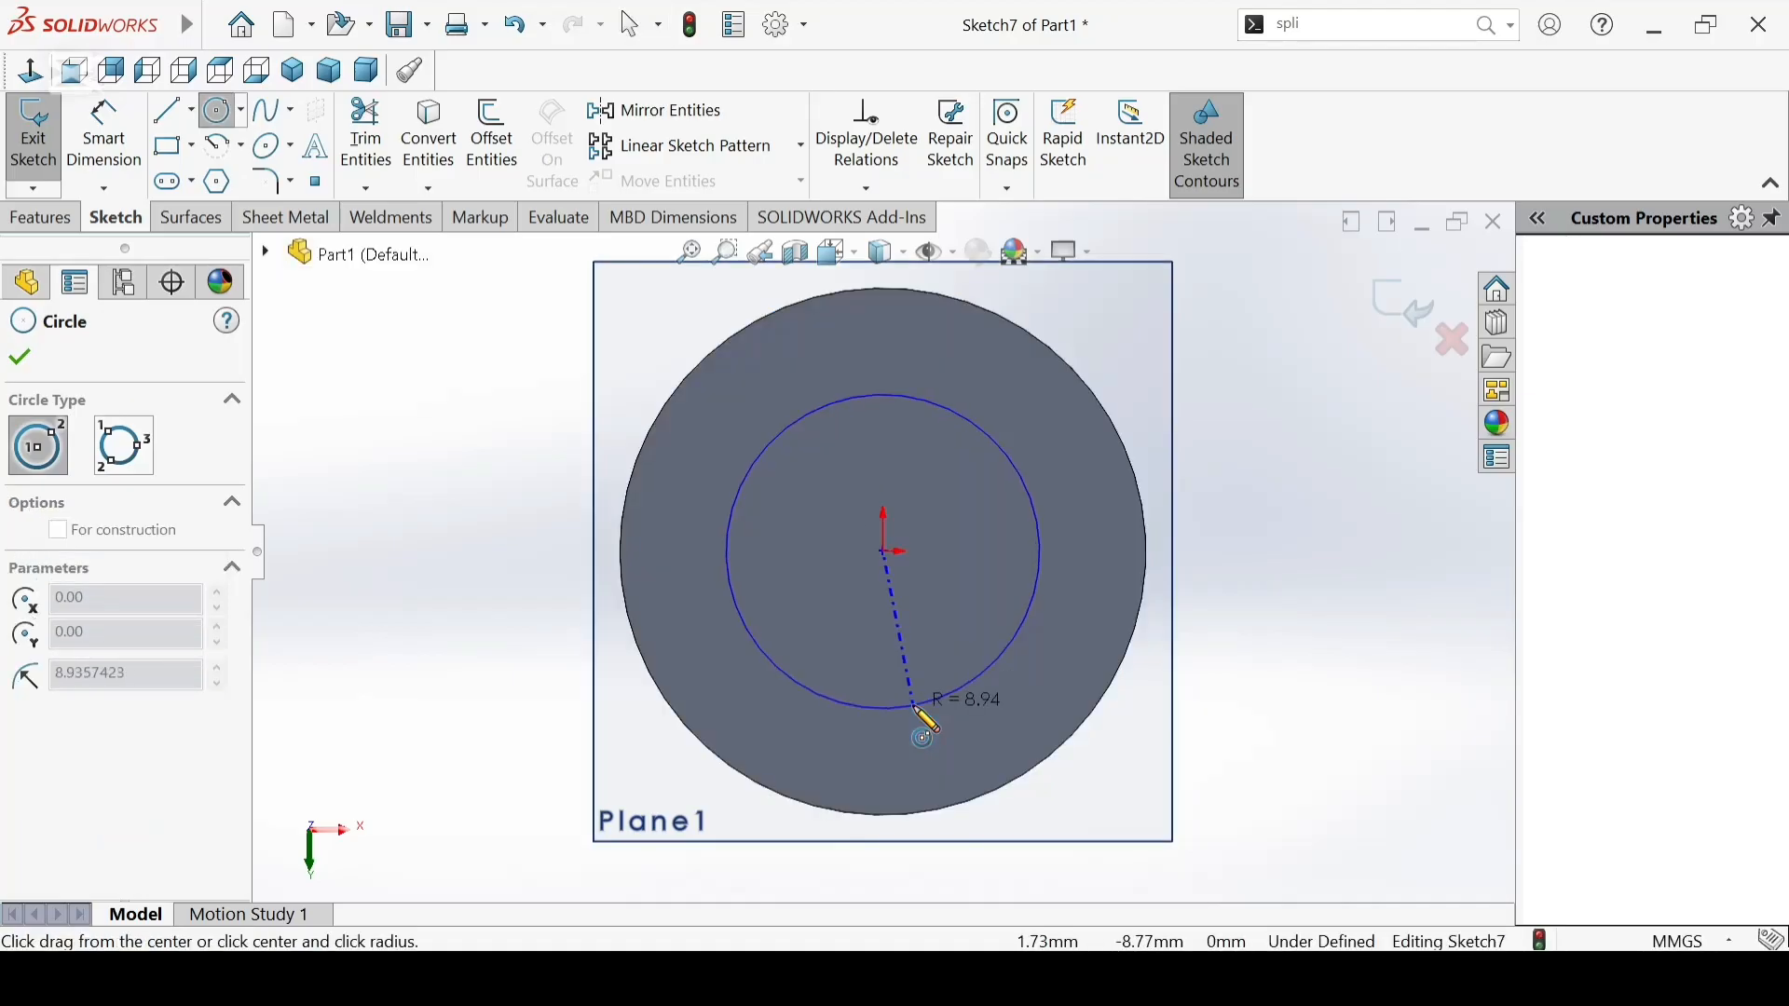
click(913, 706)
Step: Dimension the sketched circle's diameter to 24 mm
click(110, 142)
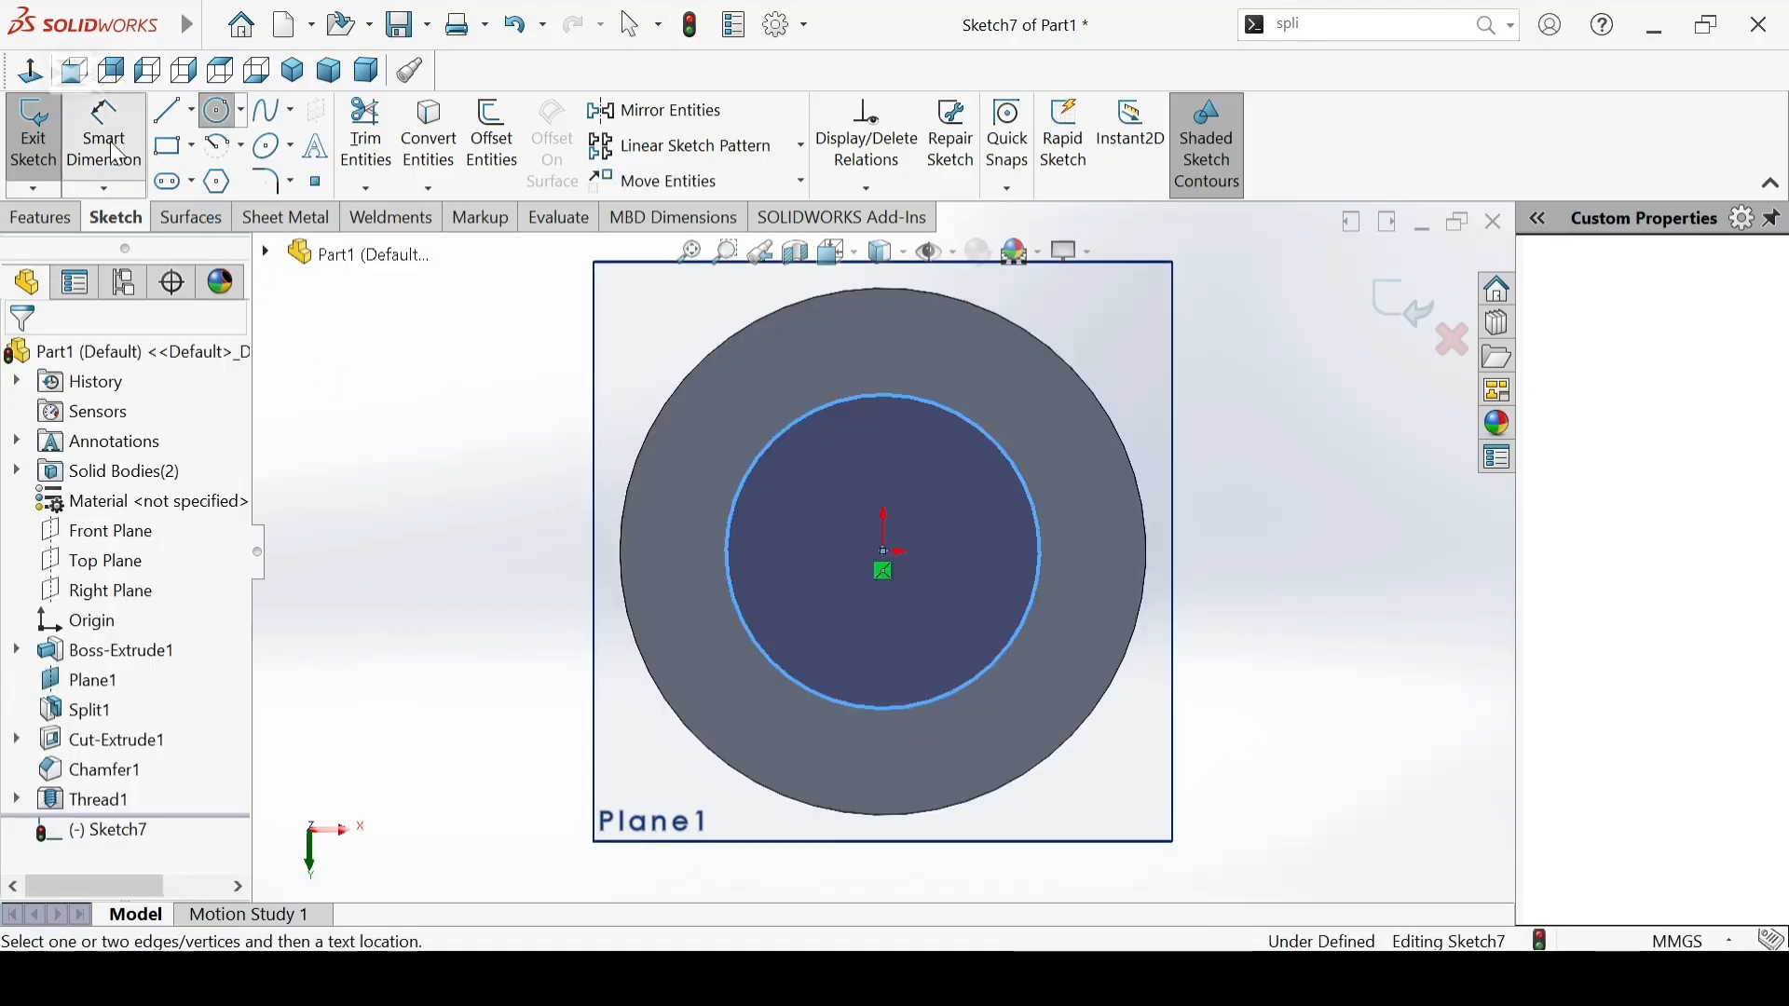
click(937, 701)
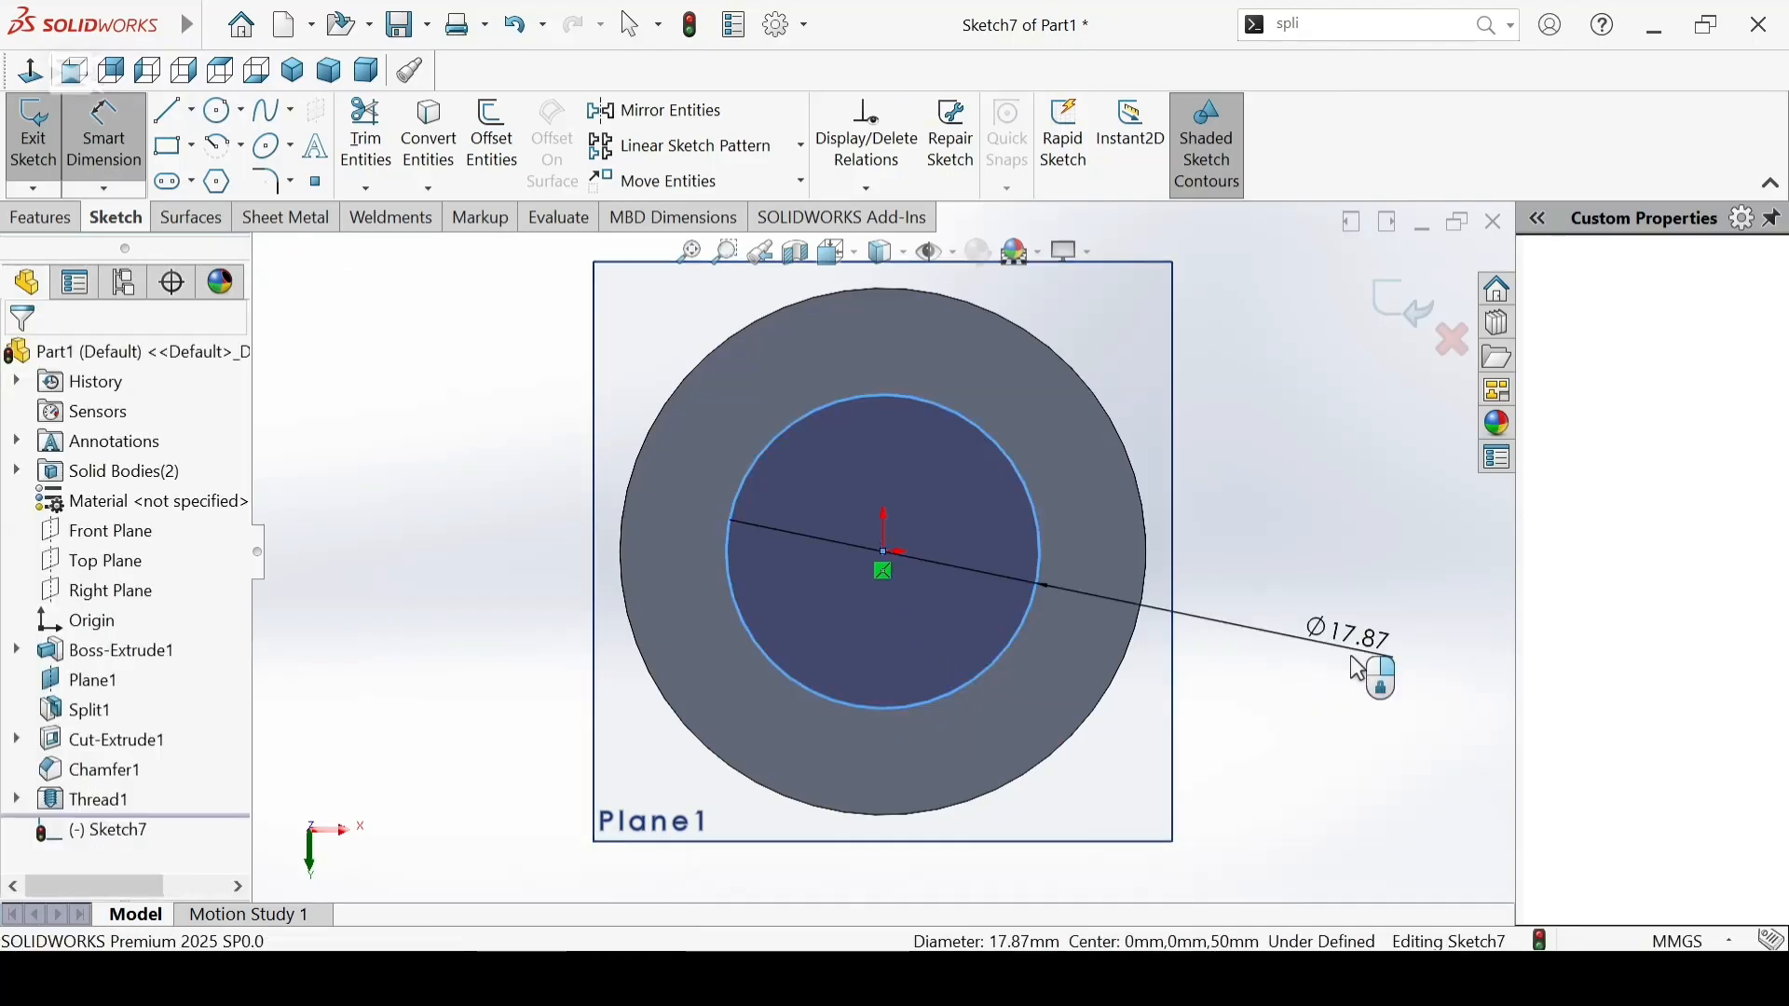
click(1358, 668)
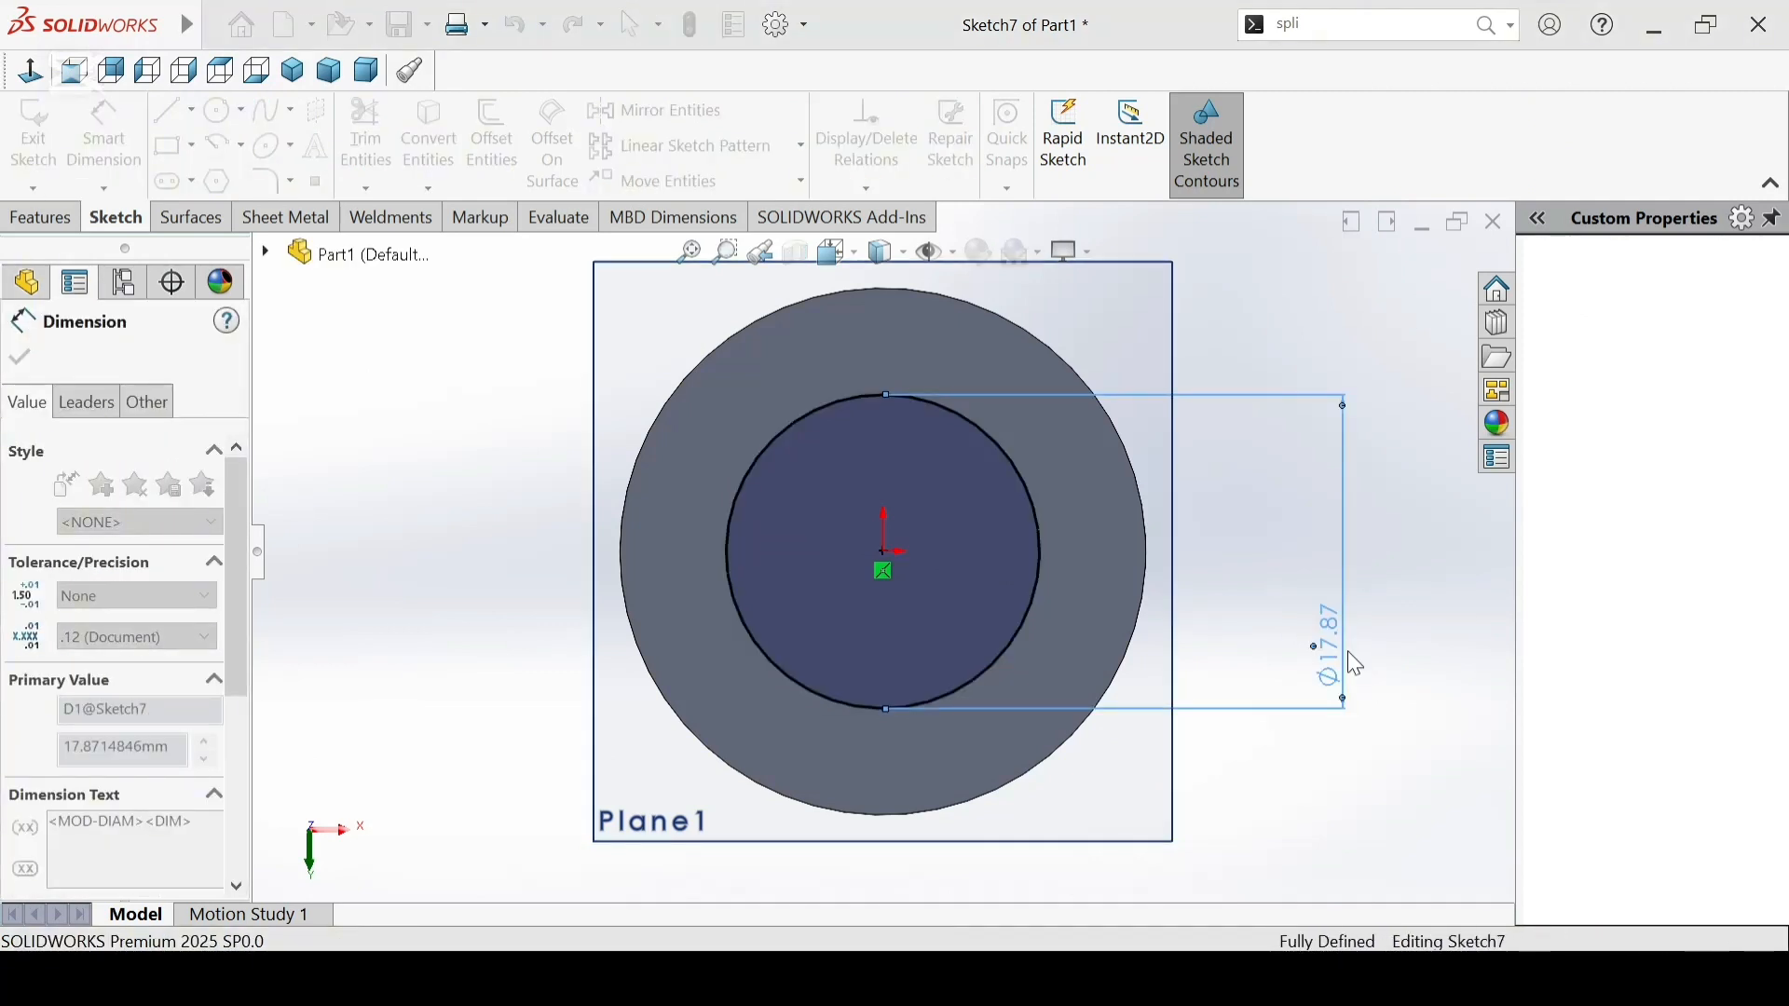
Step: Extrude the 24 mm circle as a 10 mm blind boss merged with the upper piece
click(48, 222)
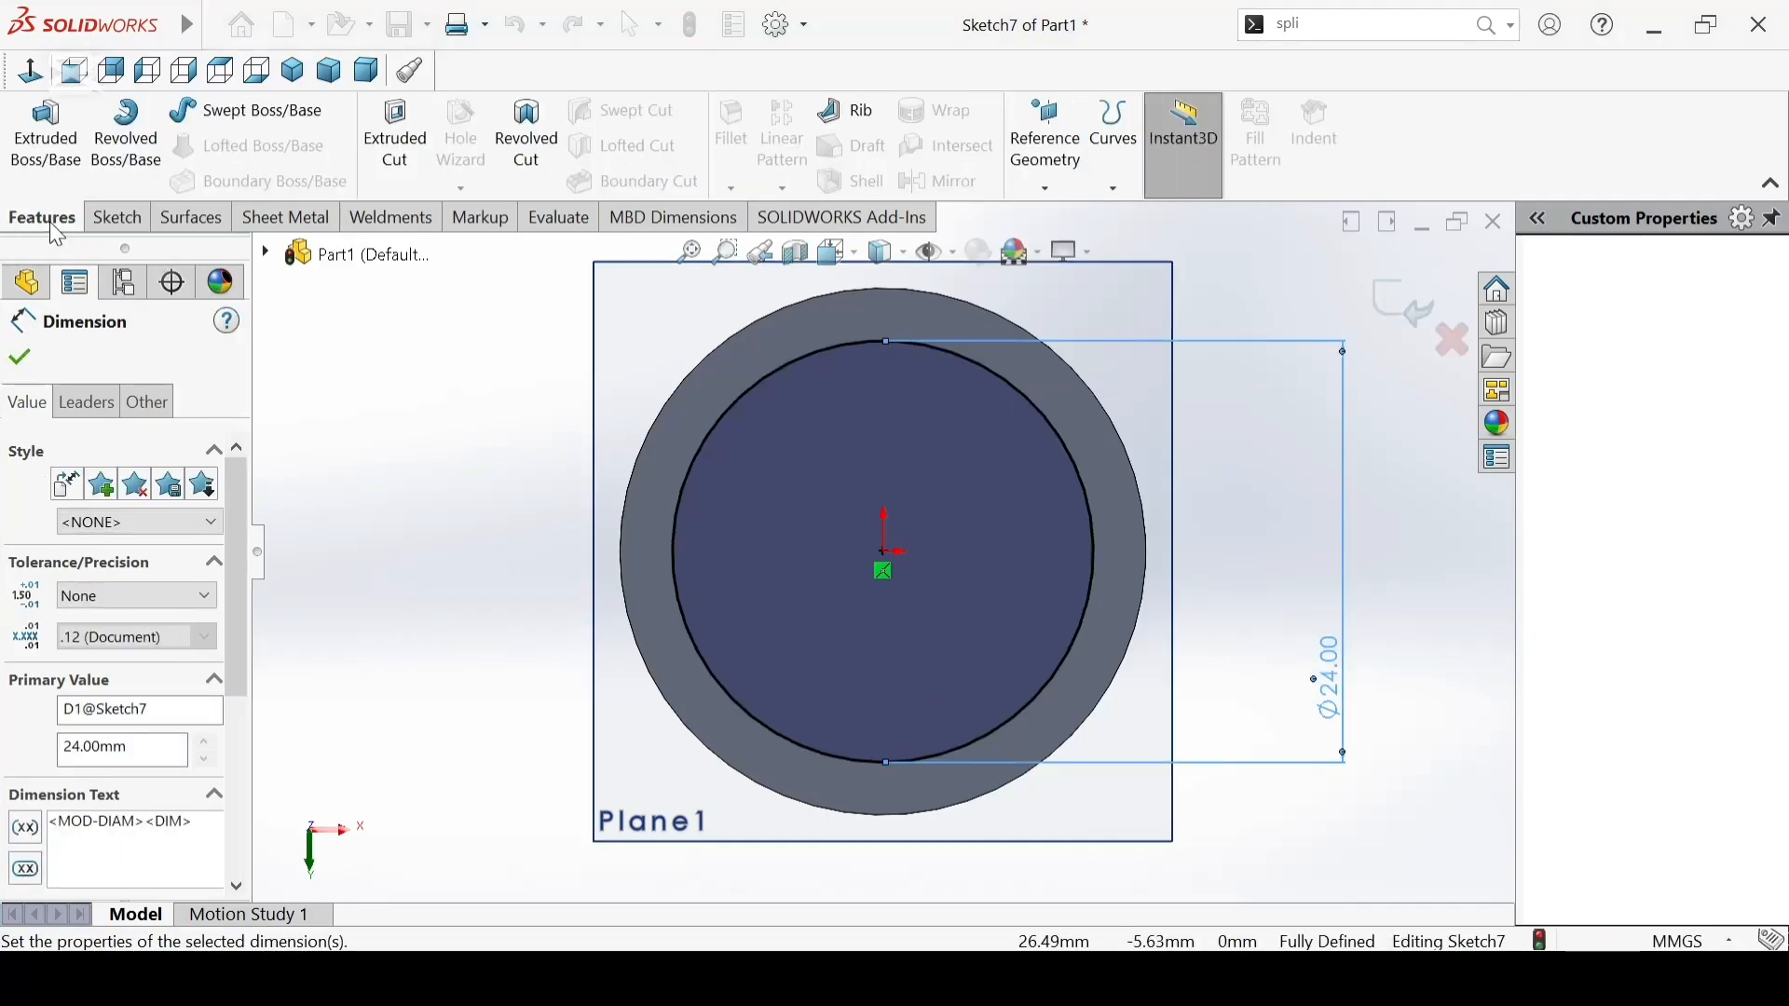
click(44, 144)
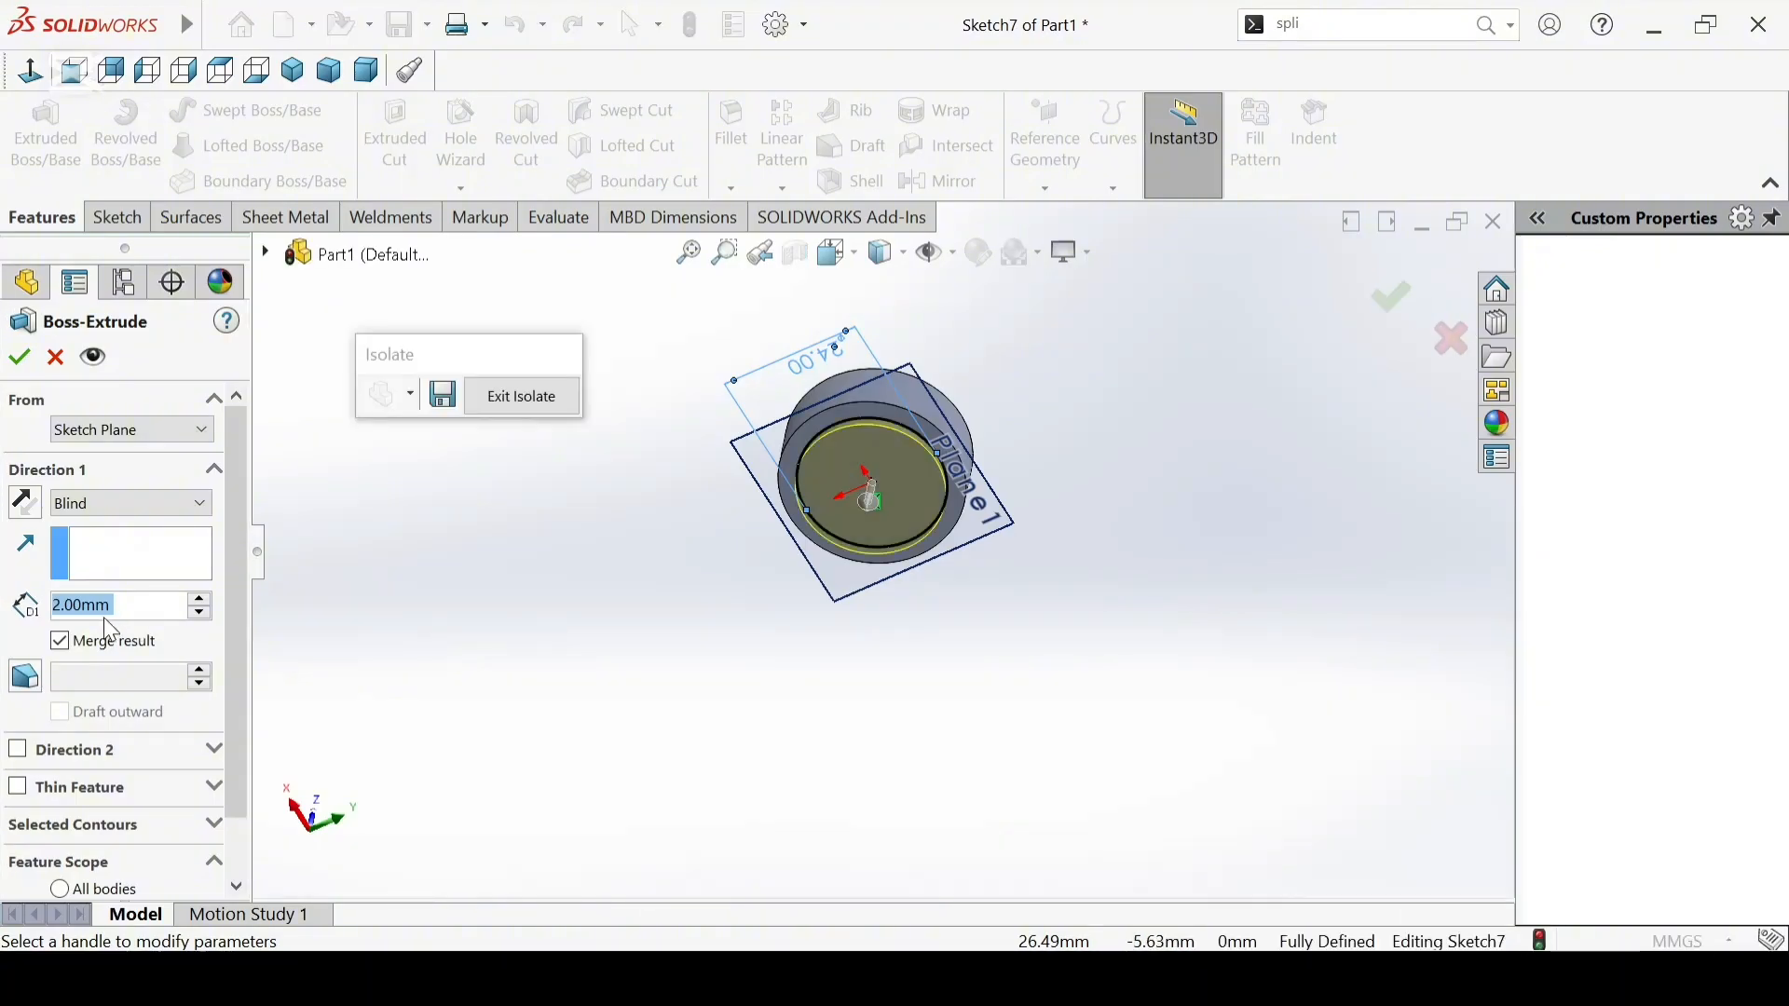
text(10)
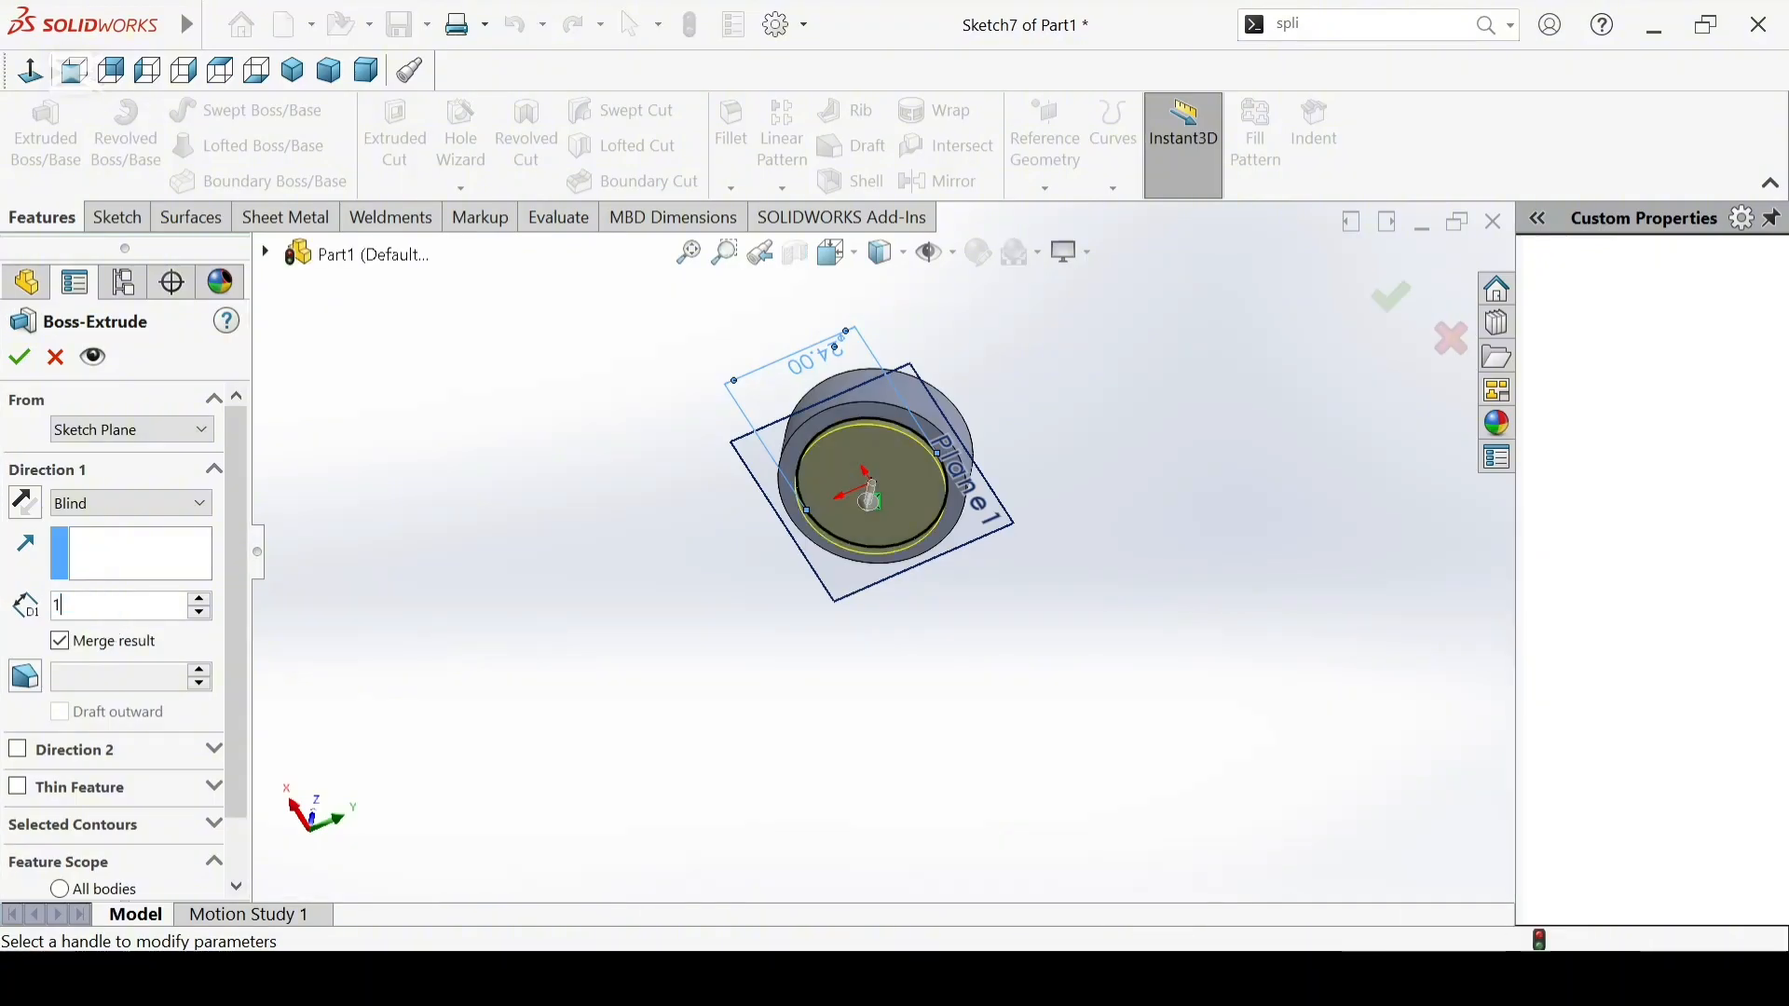
click(352, 582)
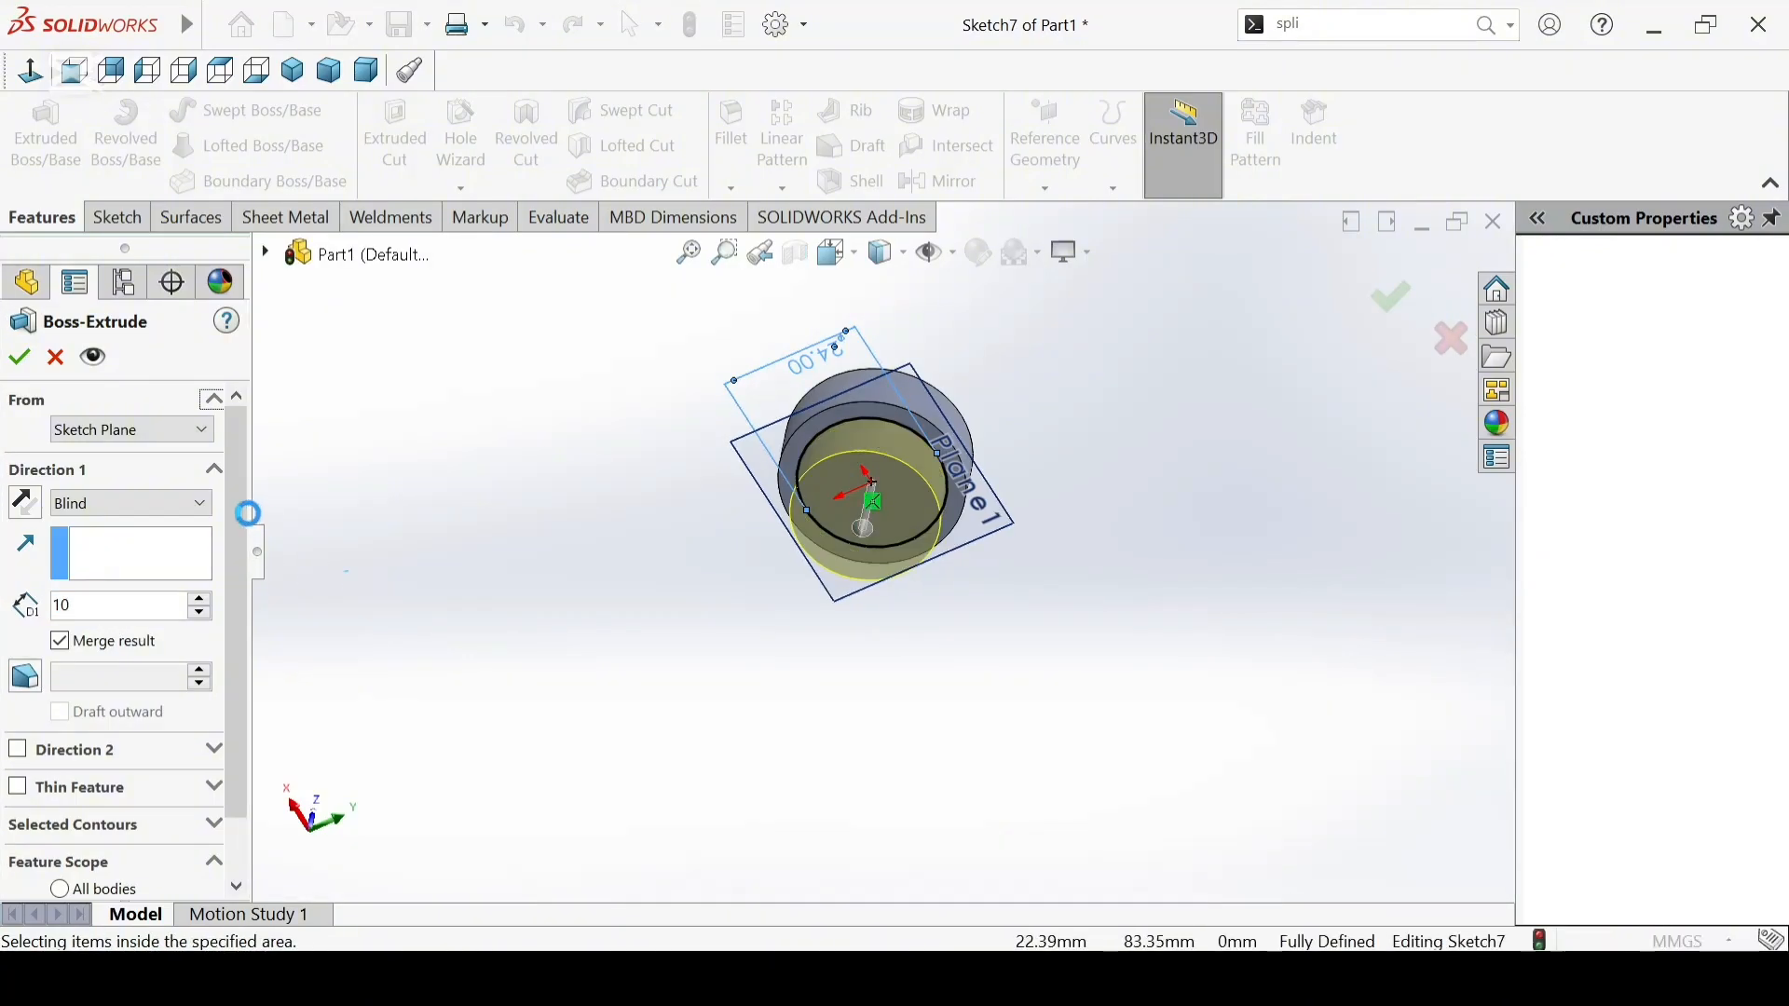
click(19, 359)
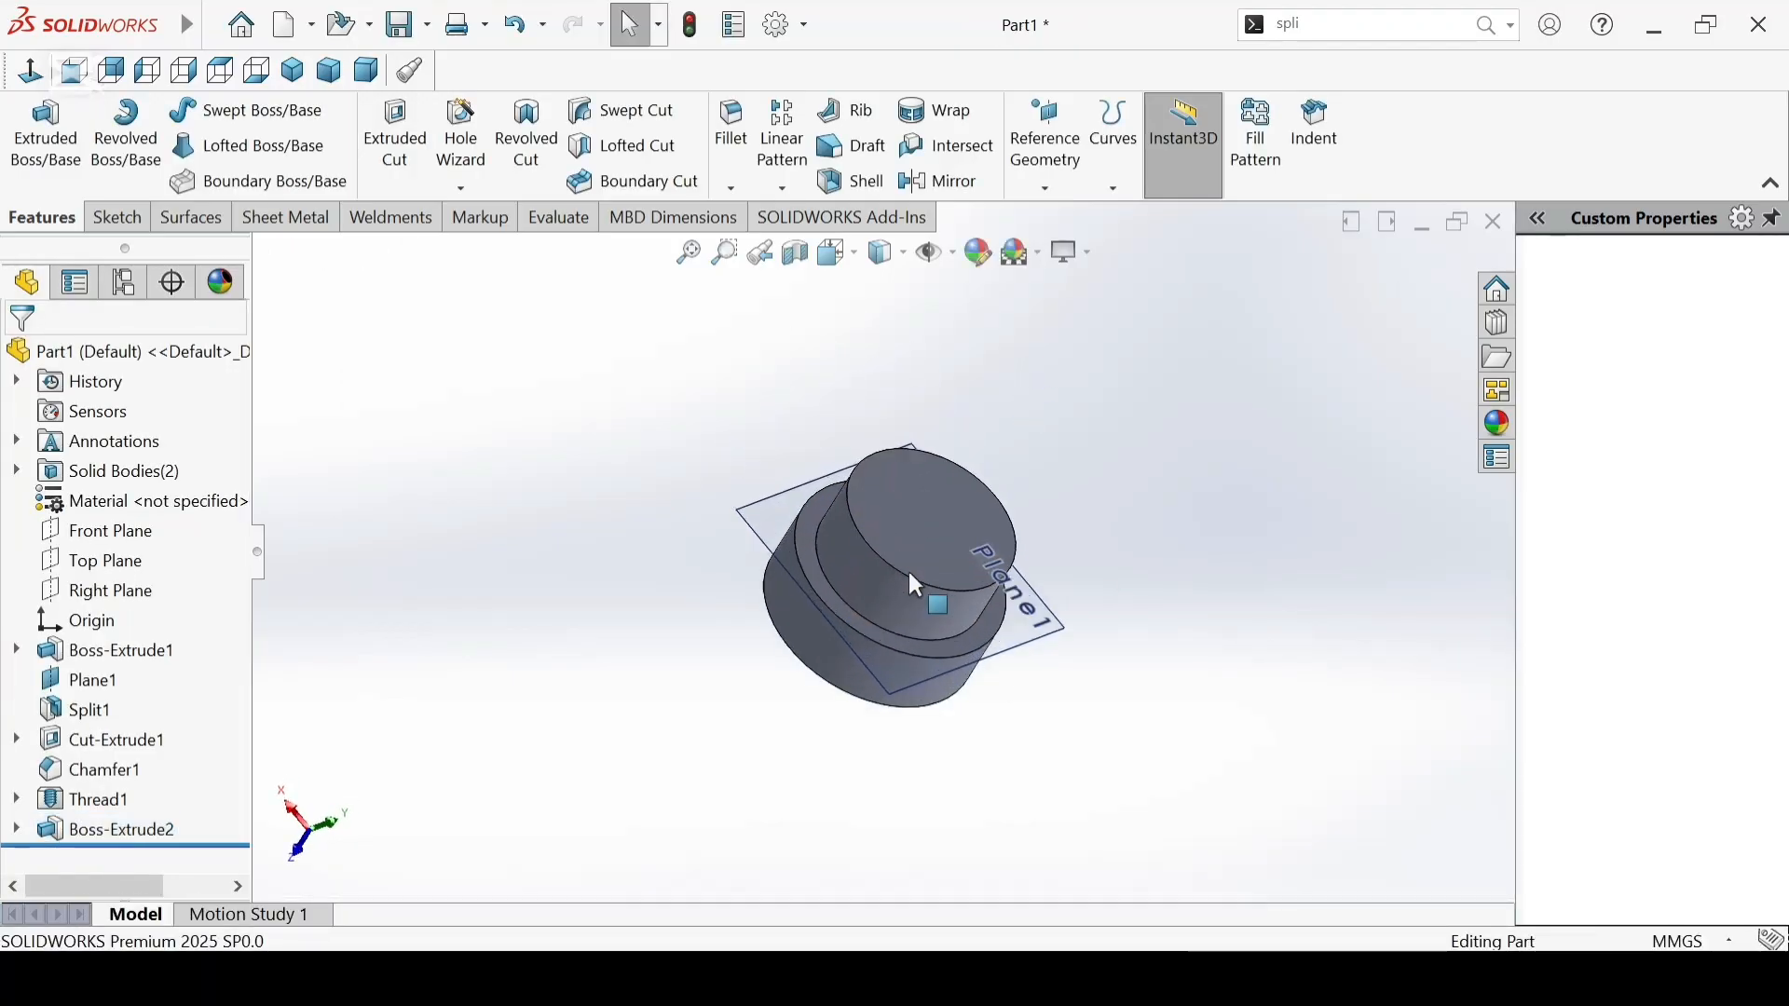
Step: Chamfer the circular edge at the boss's free end by 0.5 mm at 45 degrees
click(877, 564)
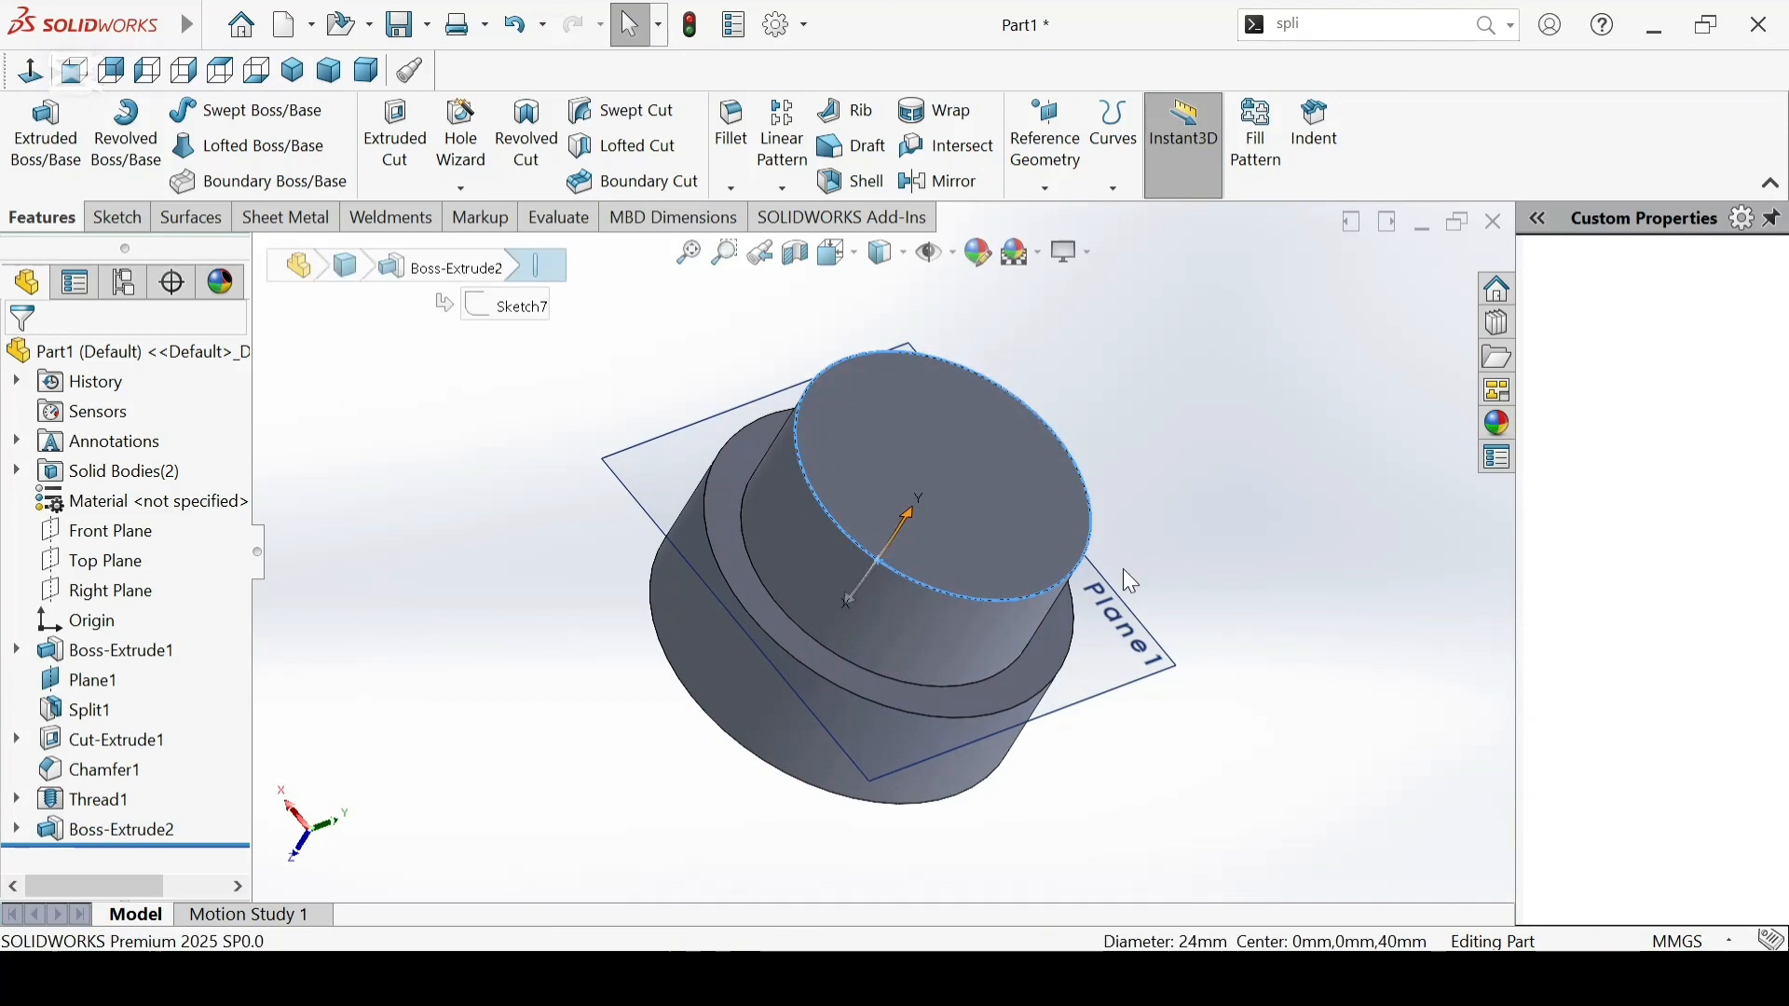
key(c)
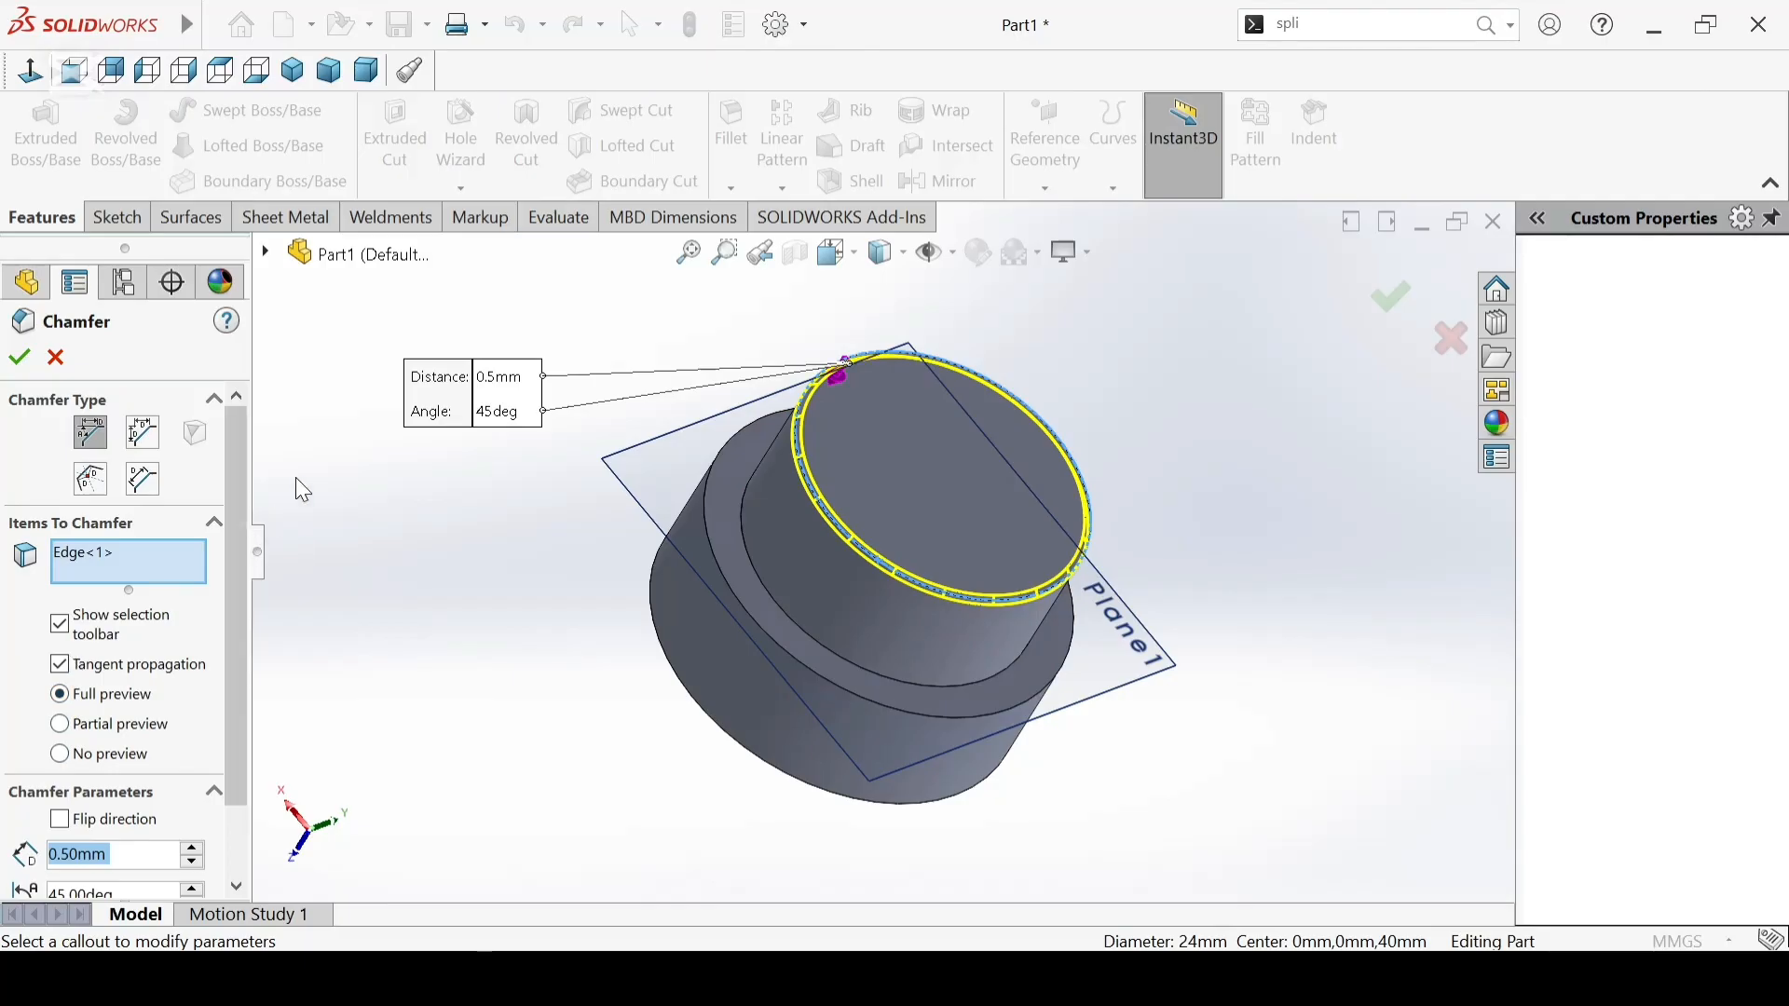
scroll(247, 585, down, 1)
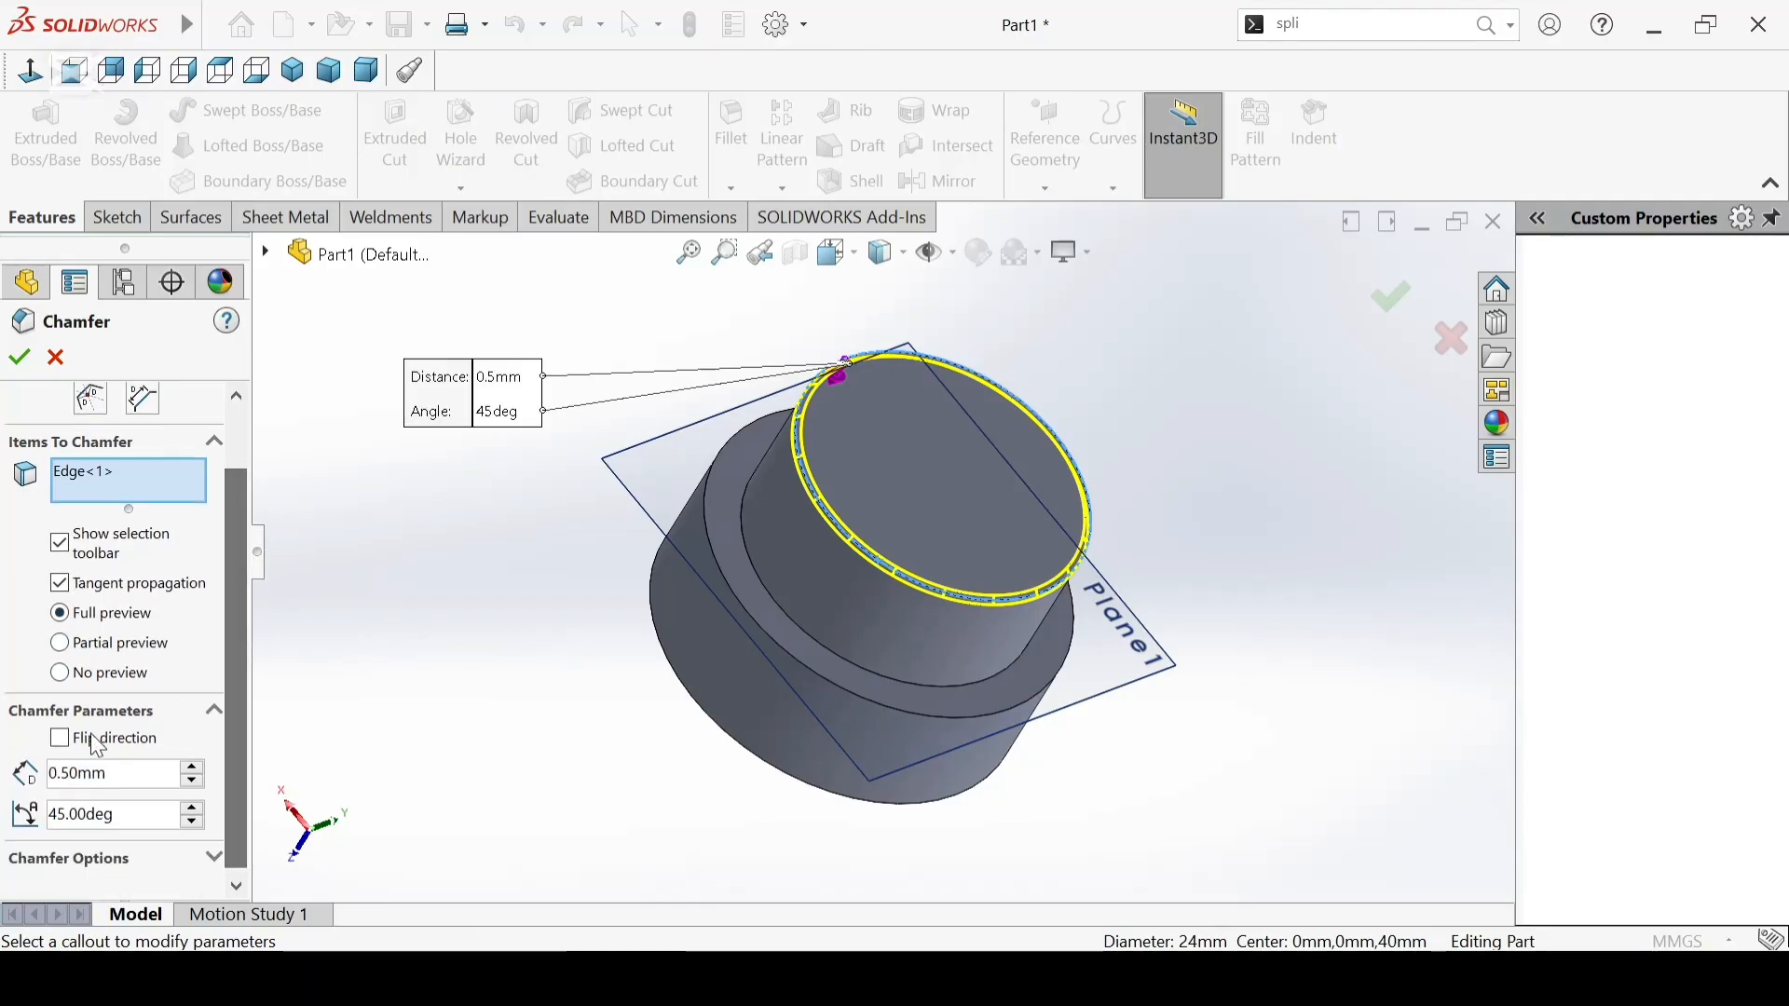
click(21, 358)
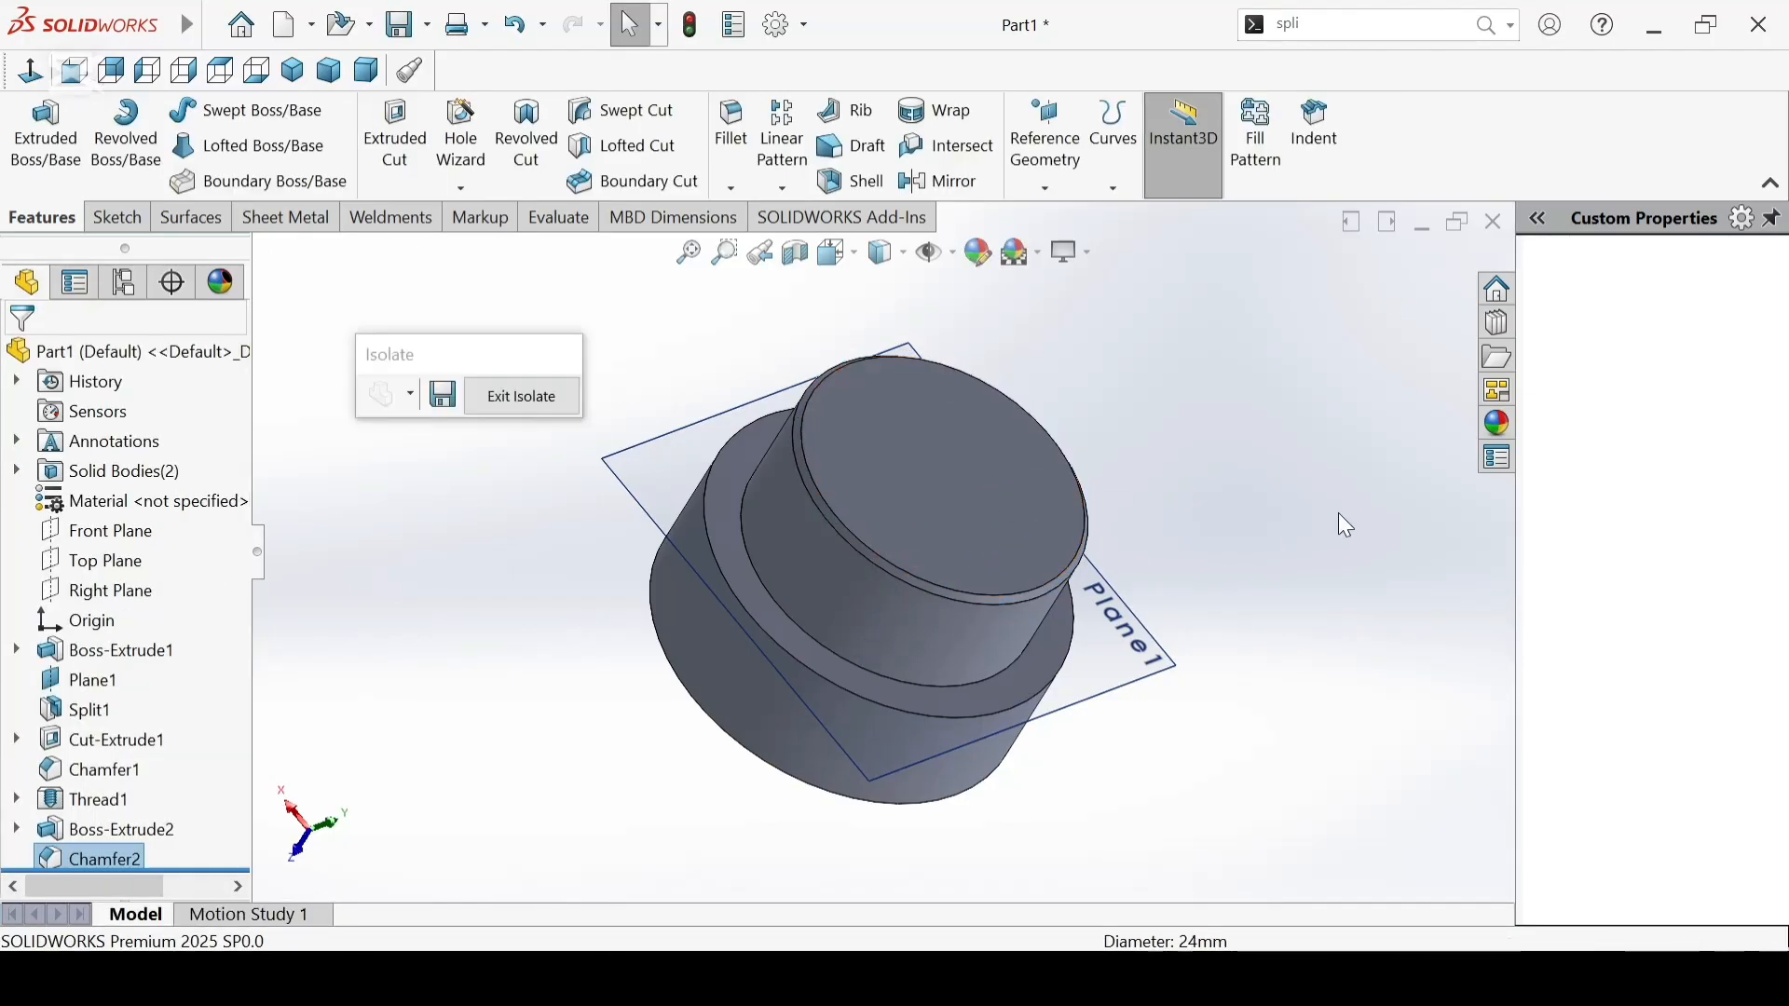
Step: Start a Thread feature on the boss chamfer's outer circular edge, with the boss's flat end face as start location
click(521, 396)
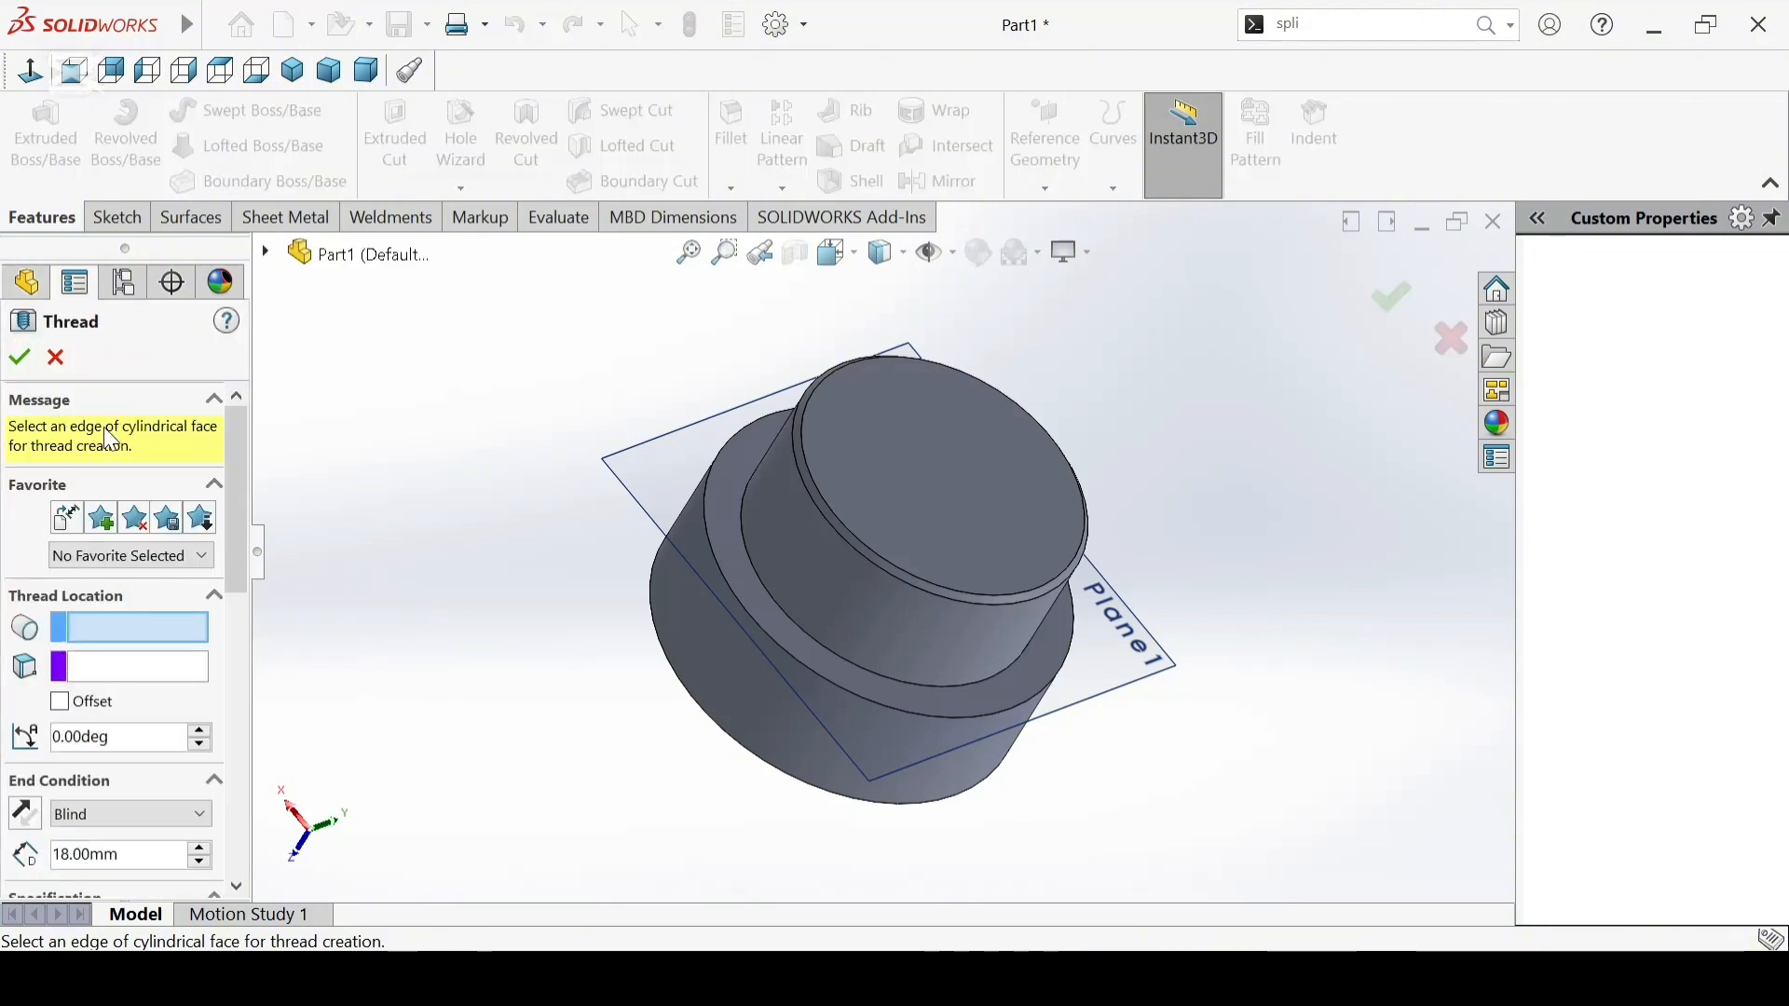
click(972, 607)
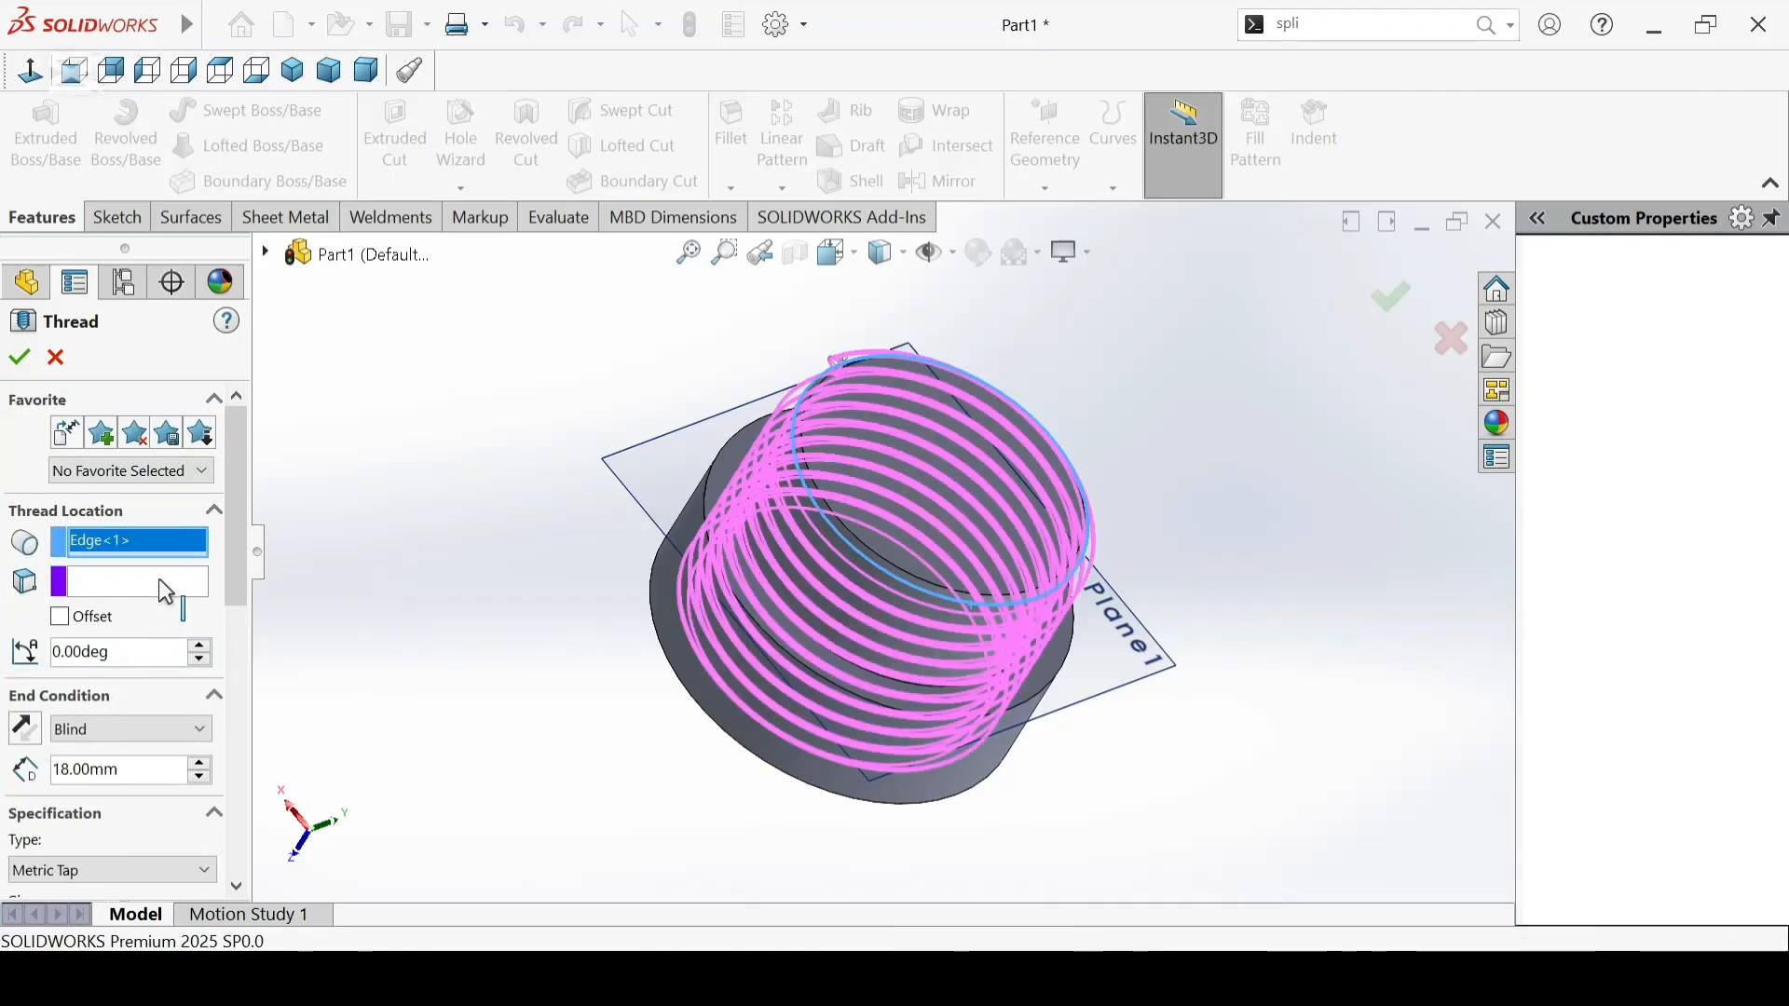
click(163, 585)
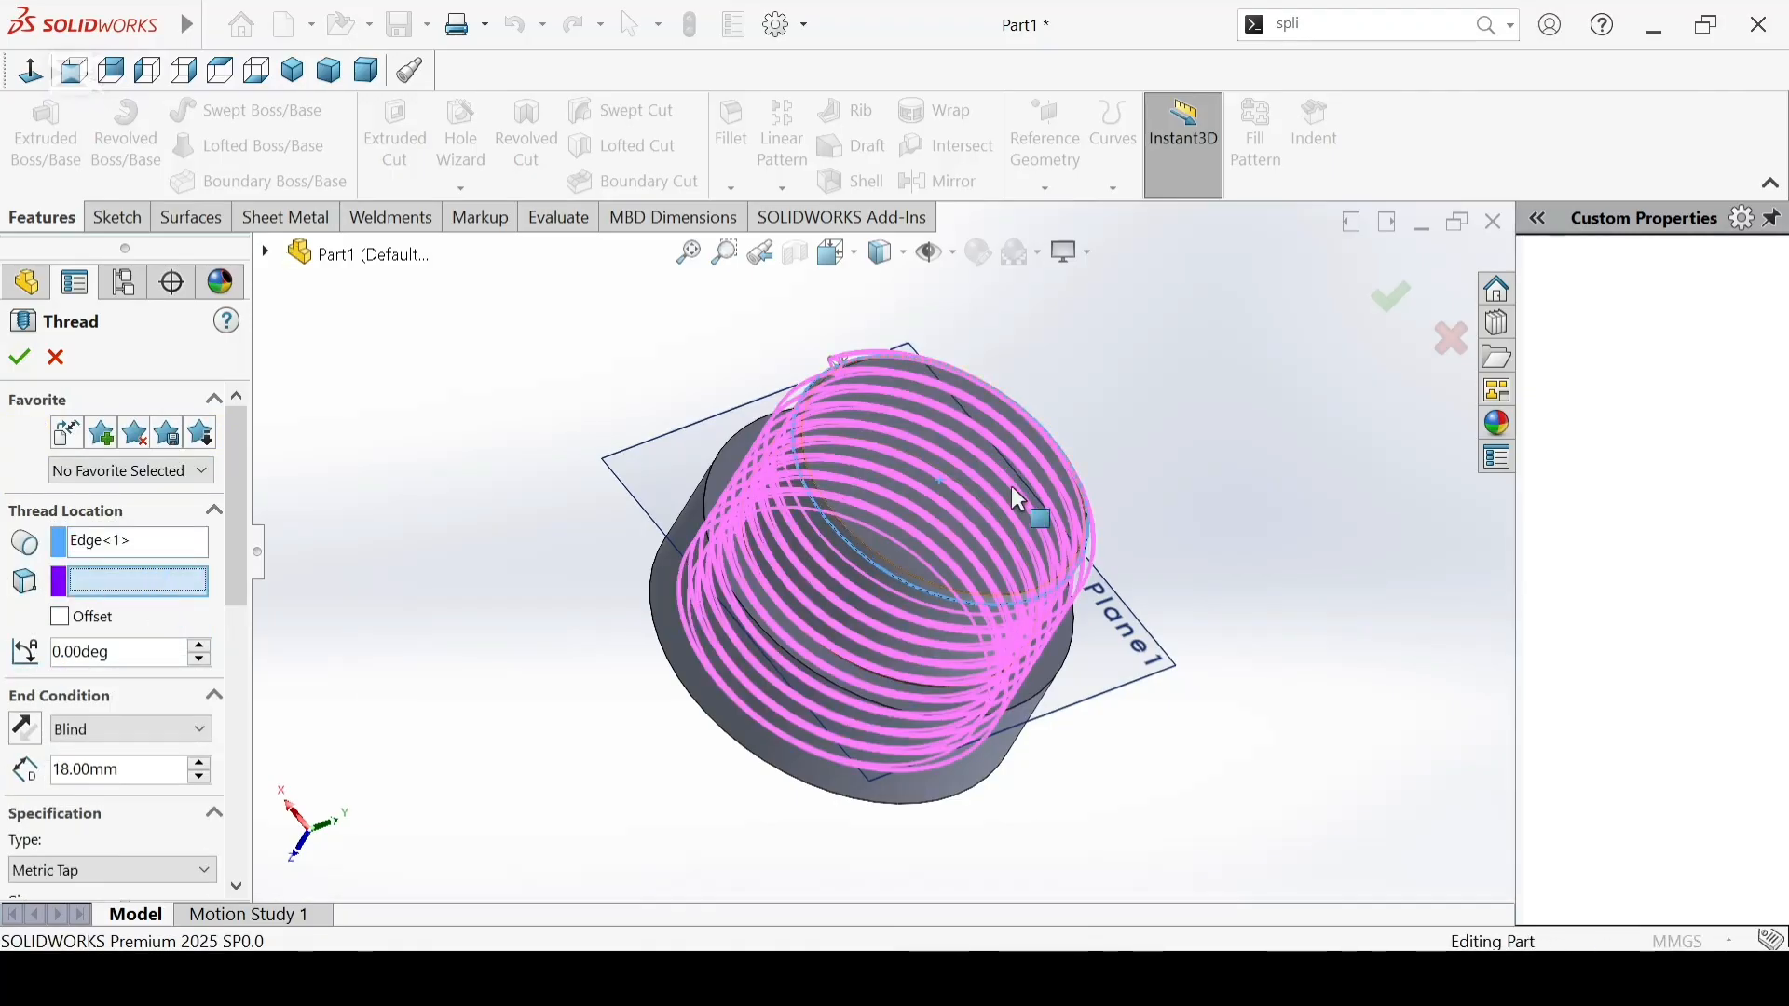
click(962, 507)
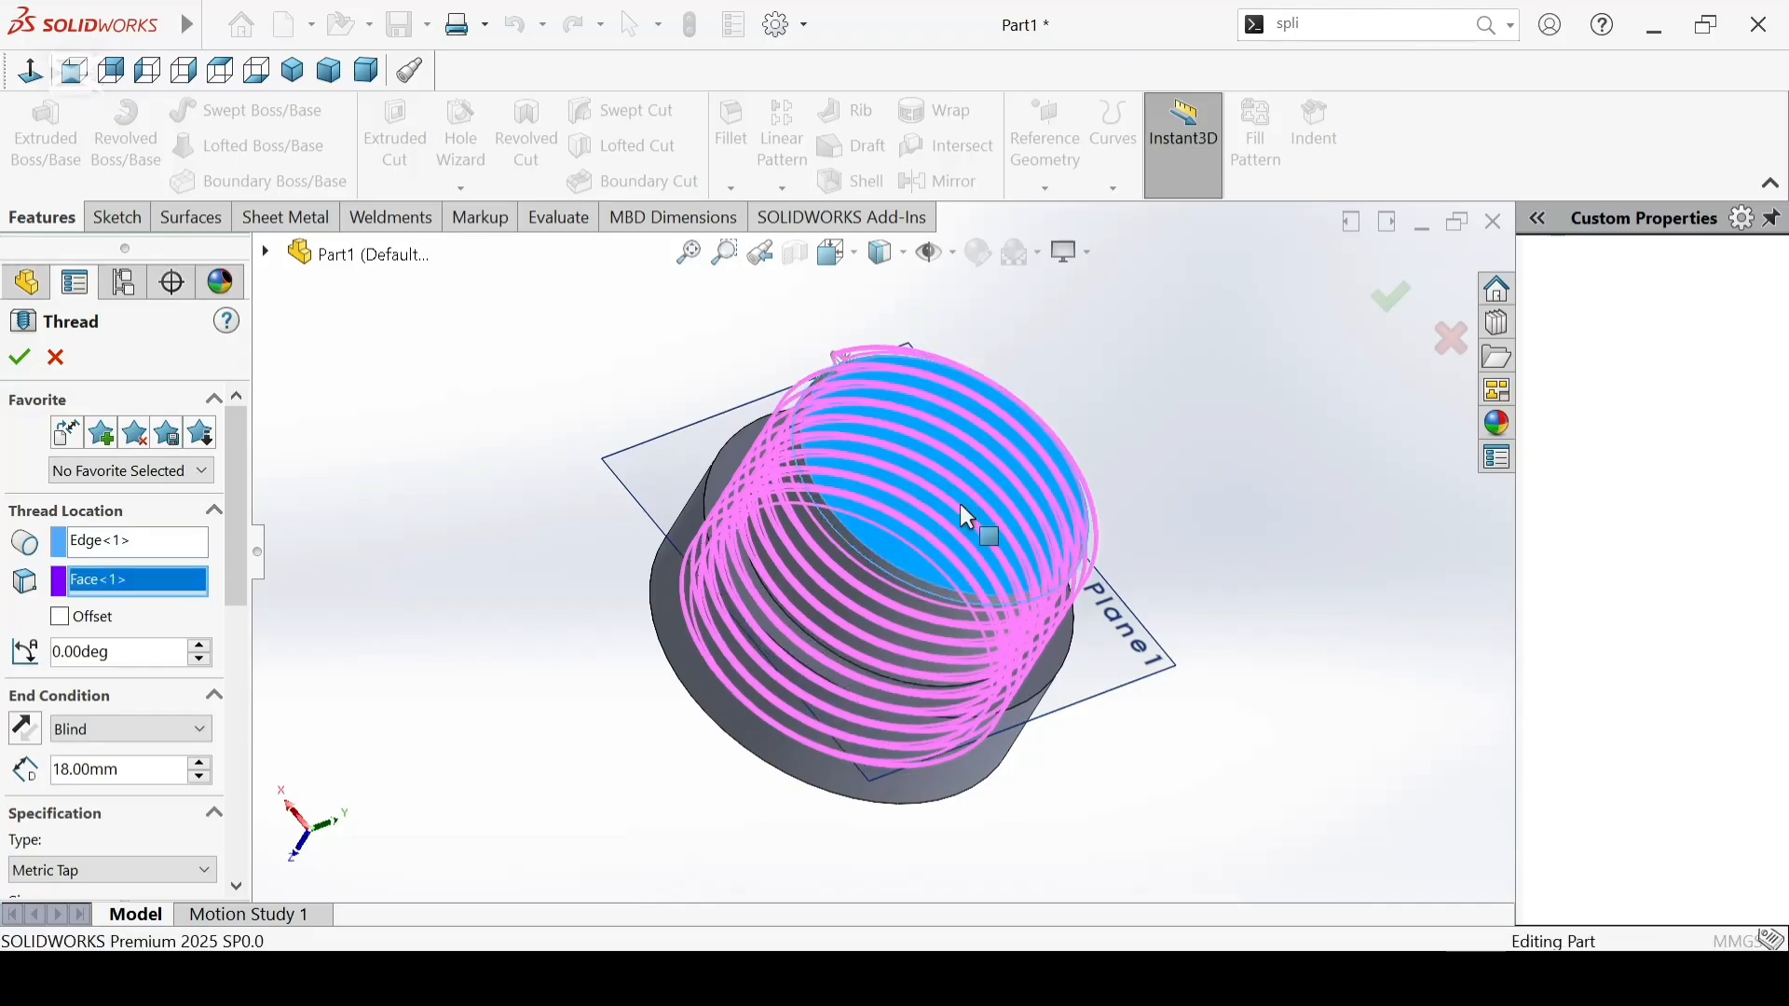
Step: Enable a 10 mm start offset for the boss thread and reverse its direction so it begins beyond the end face
click(65, 616)
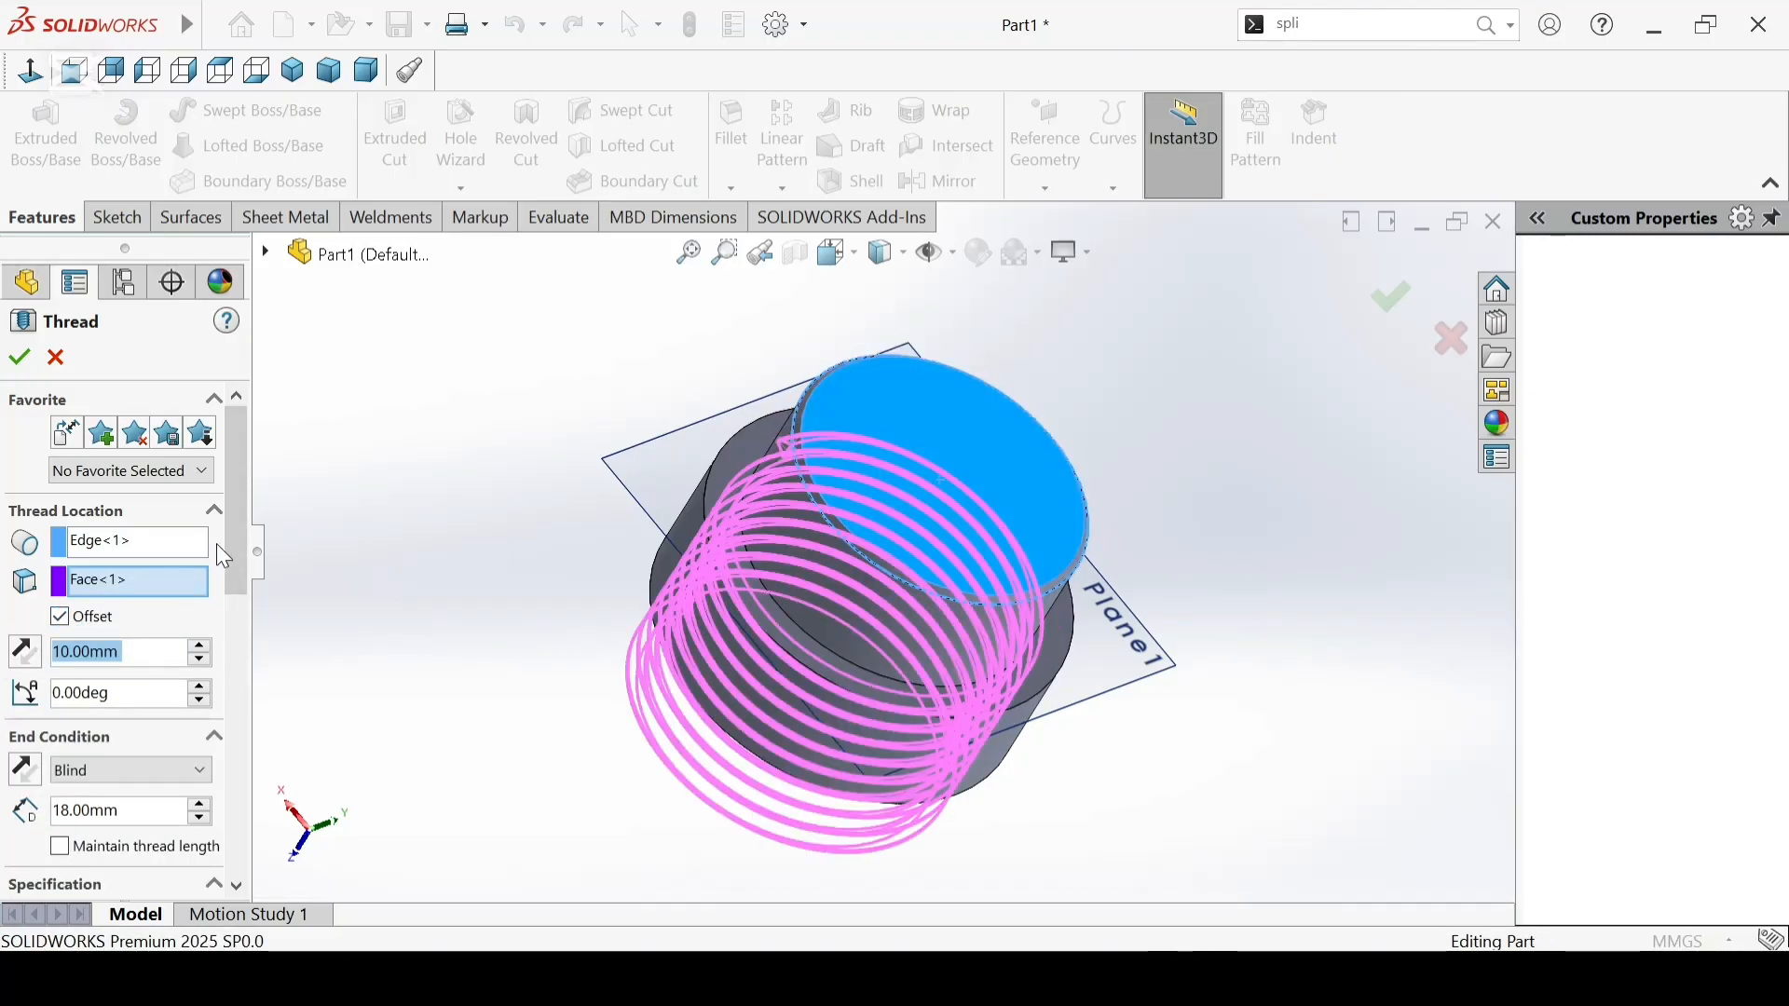
scroll(233, 587, down, 3)
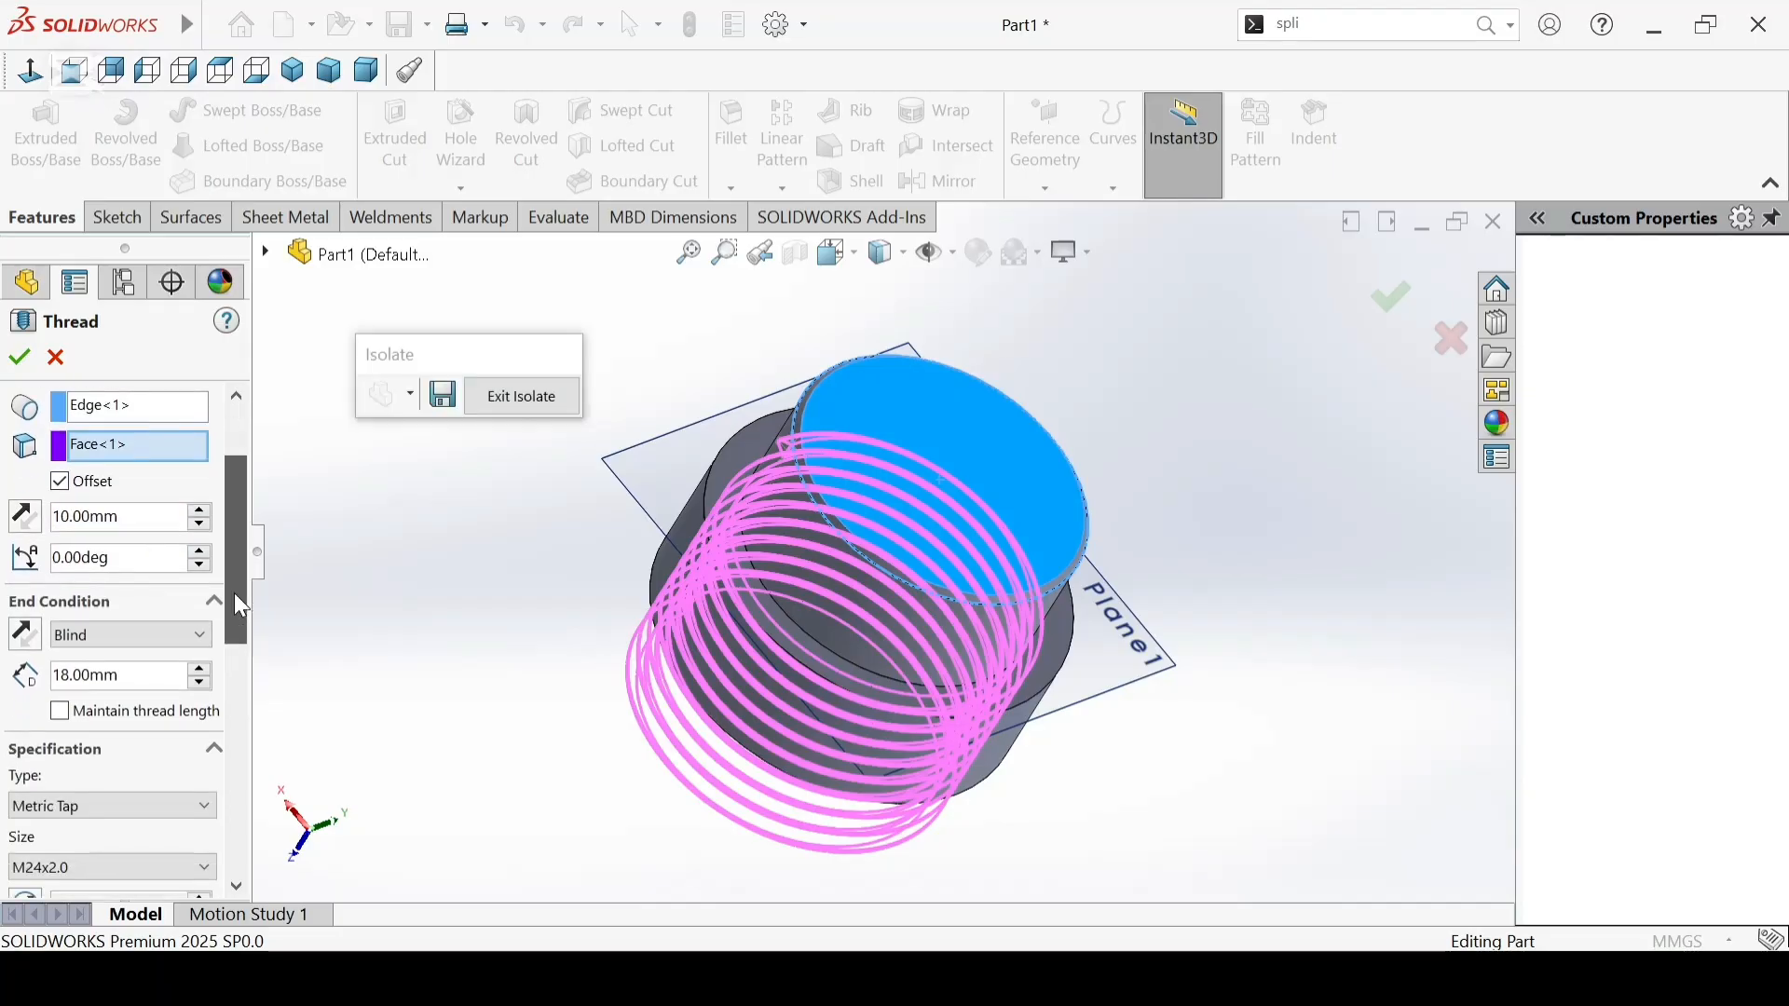
click(28, 528)
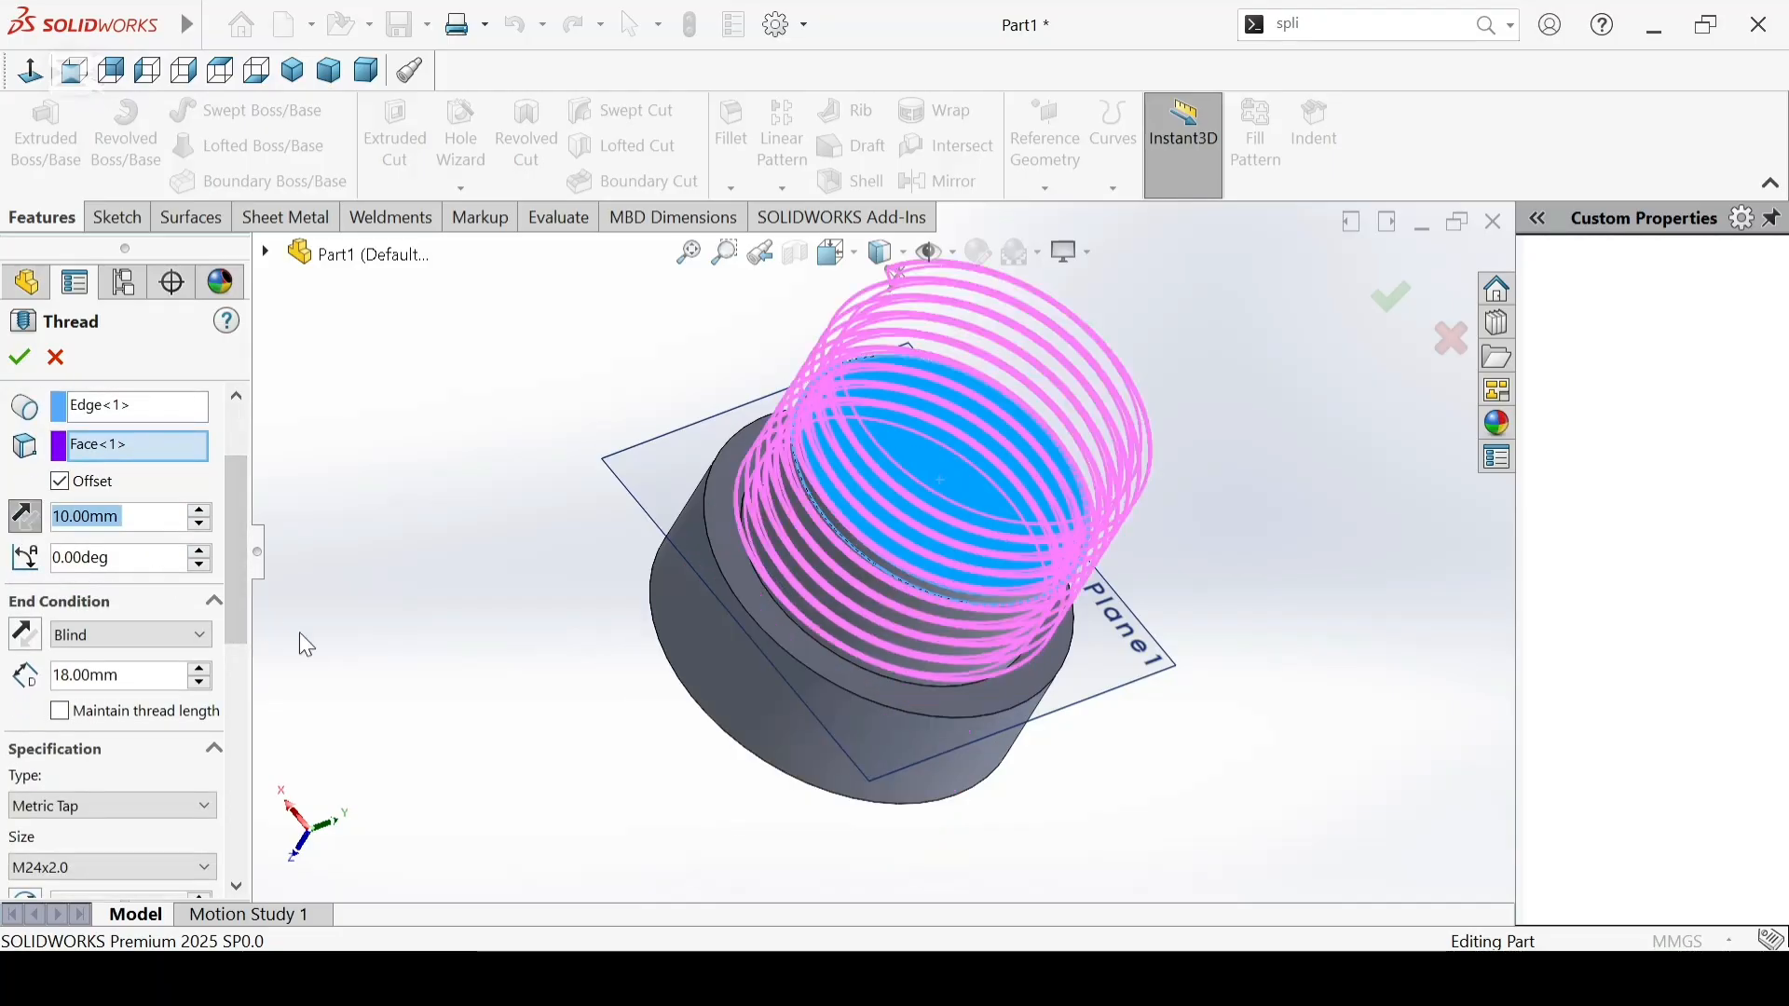
scroll(235, 554, down, 3)
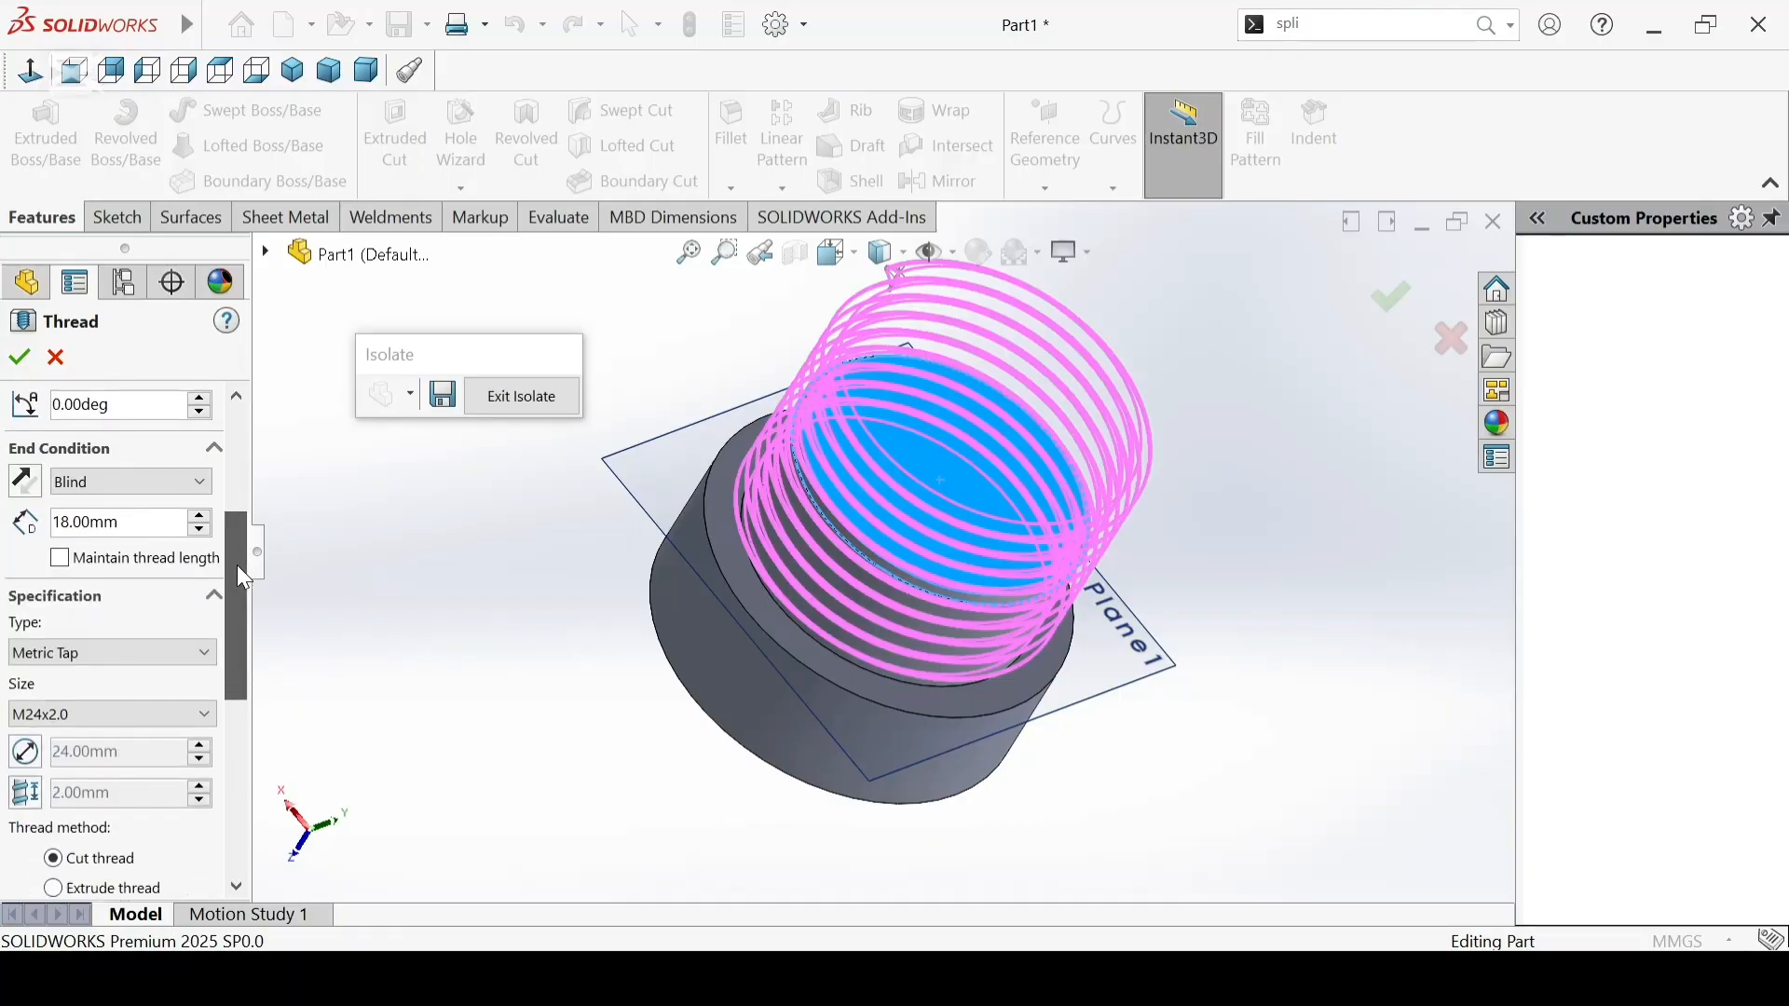
Step: End the boss thread up to the lid's shoulder face and specify it as Metric Die, size M24x2.0
click(99, 546)
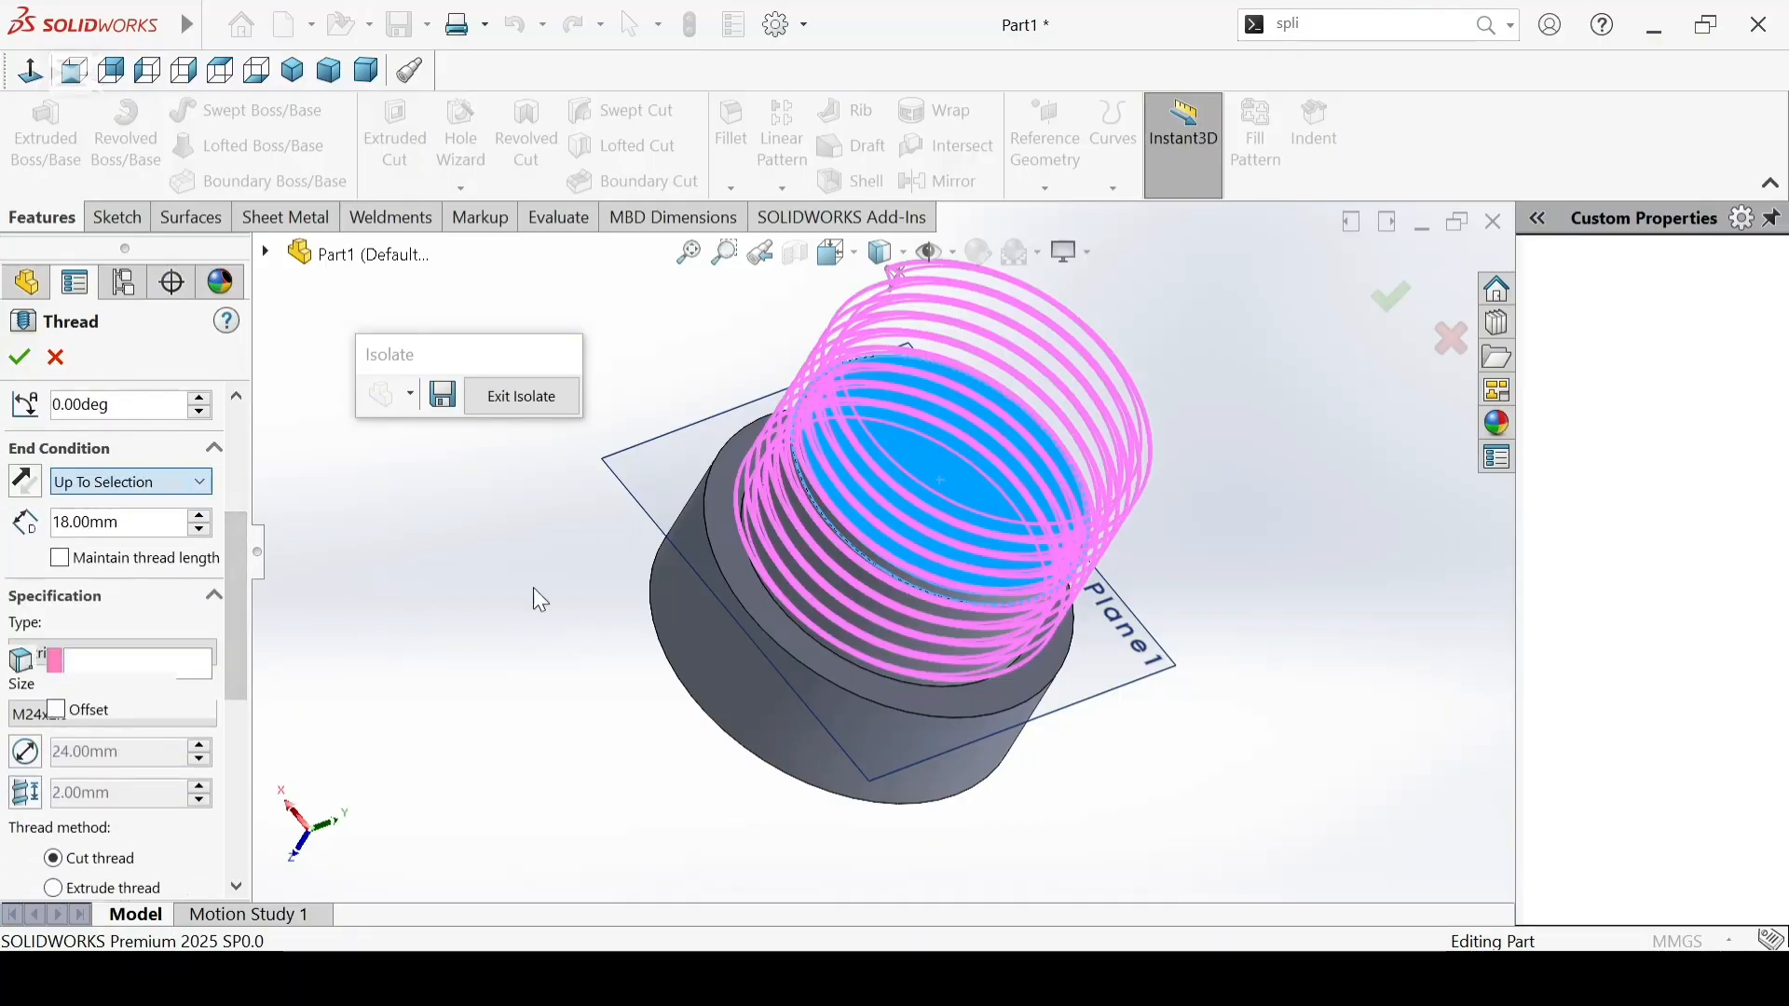
click(737, 568)
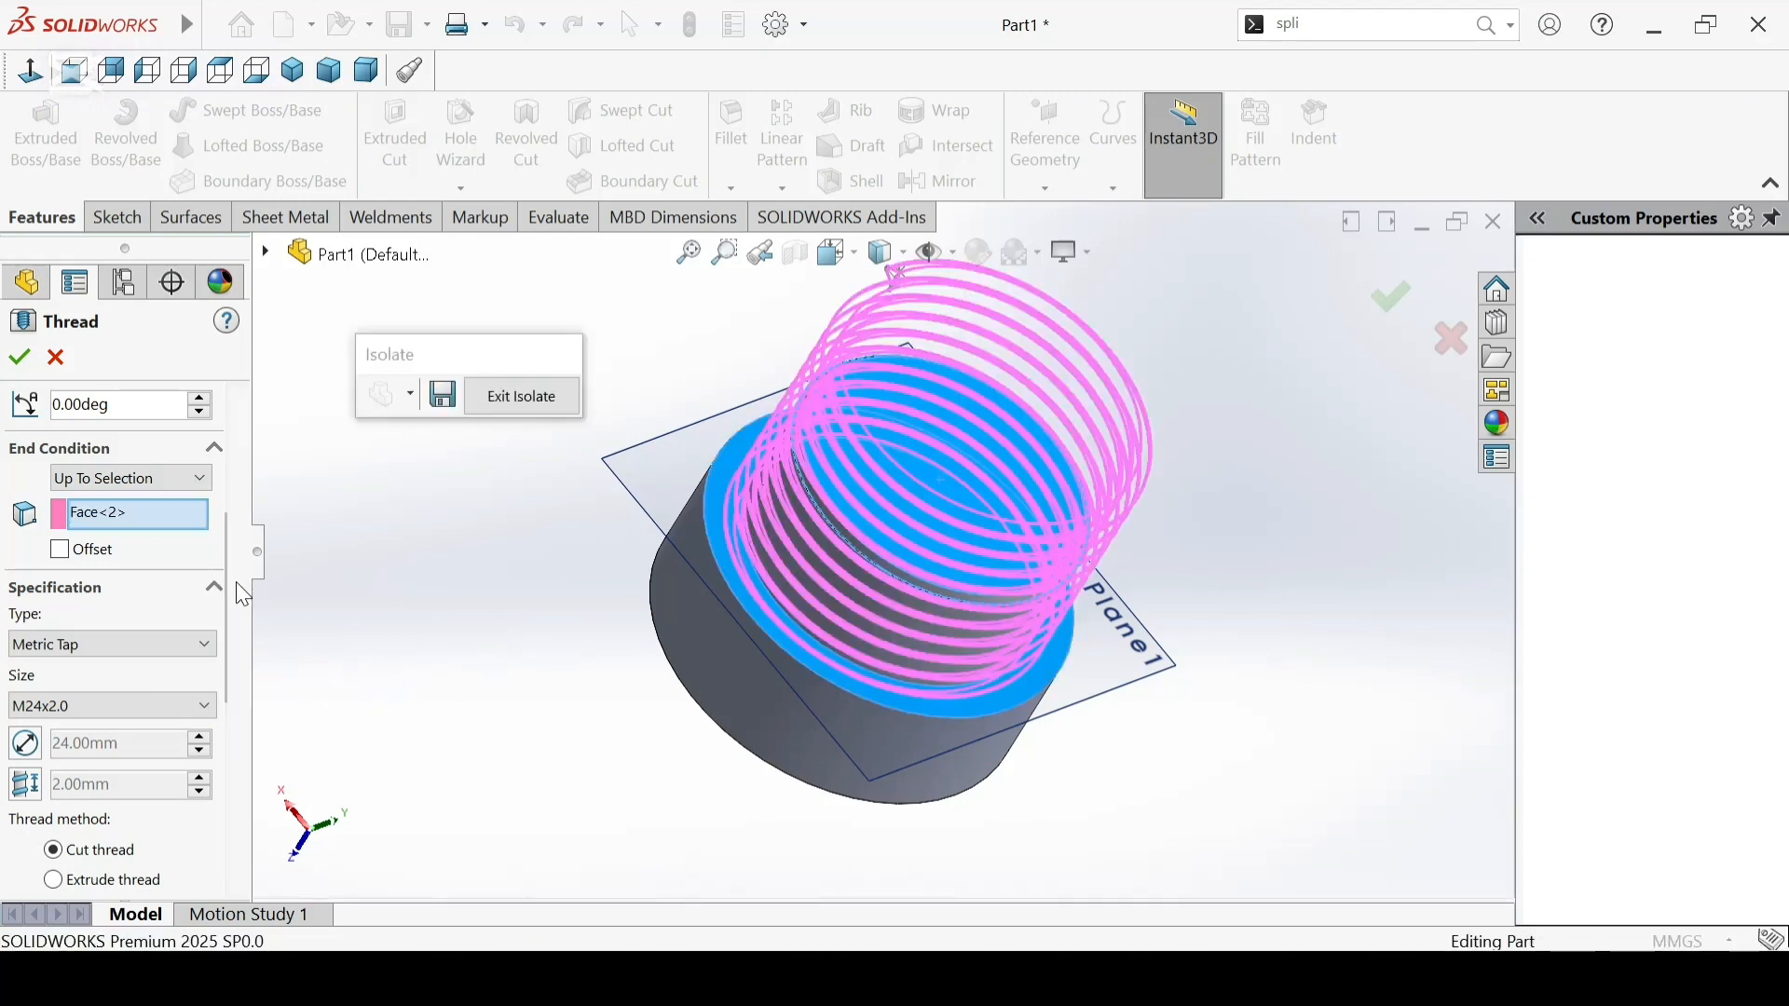
scroll(237, 602, down, 3)
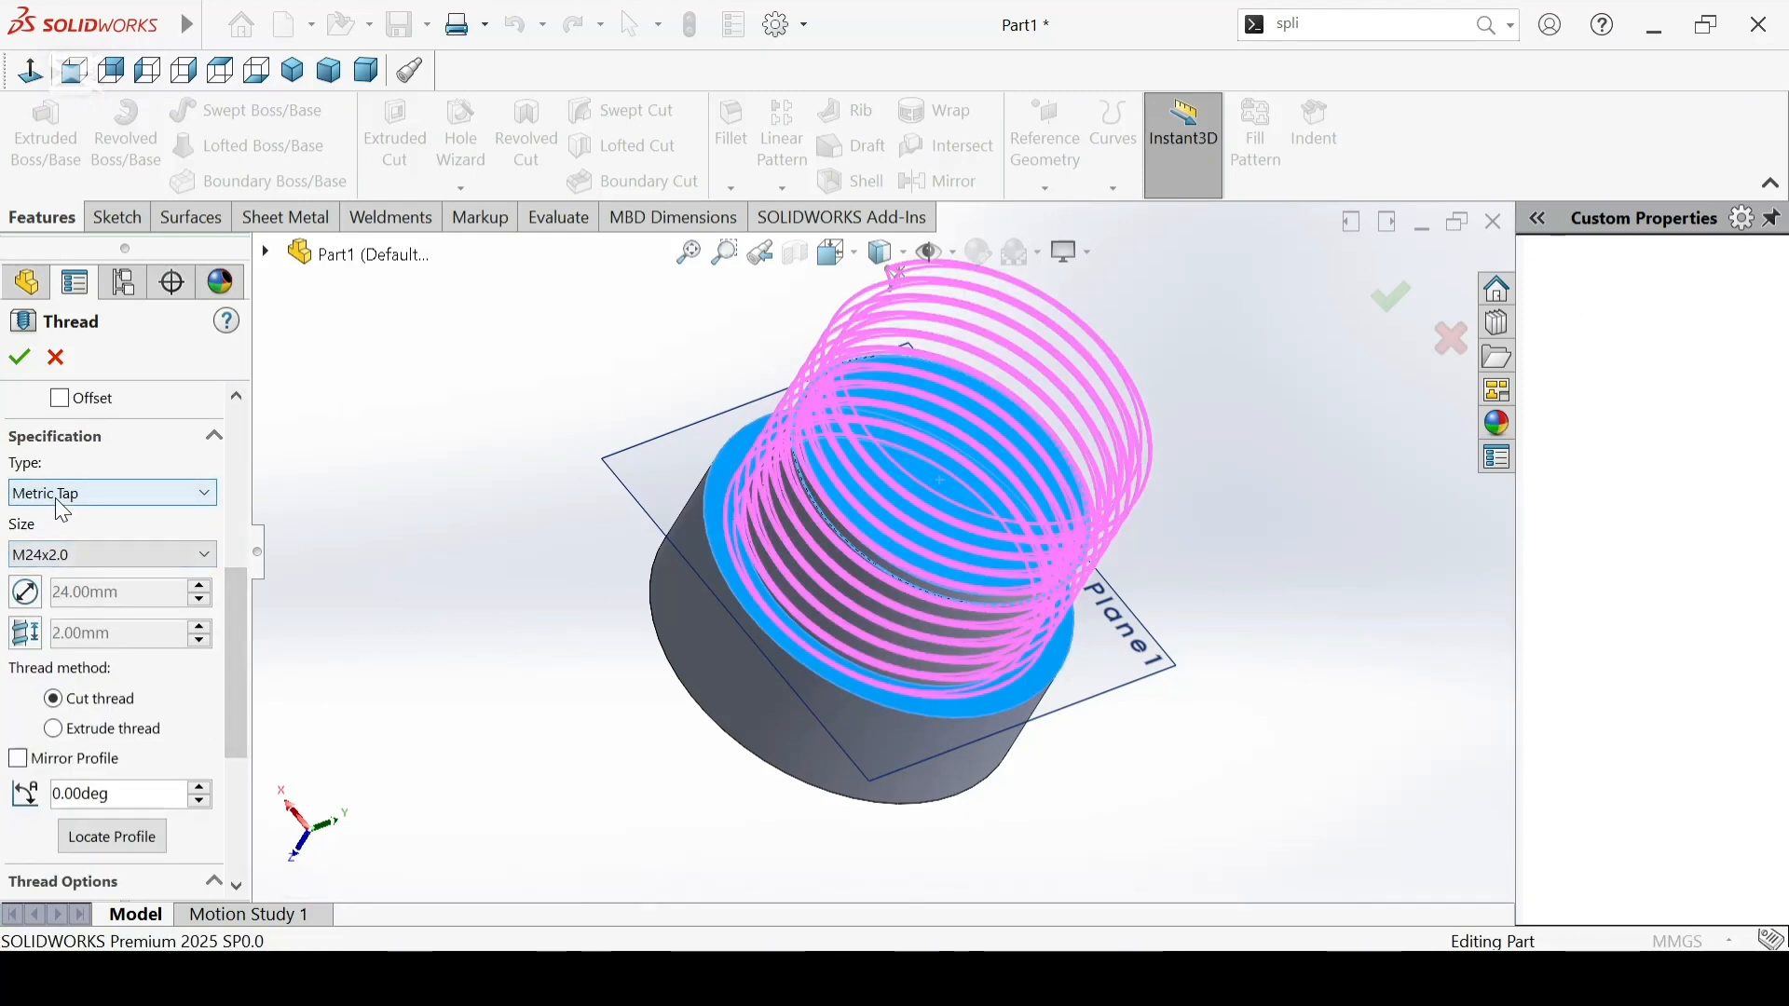
click(86, 562)
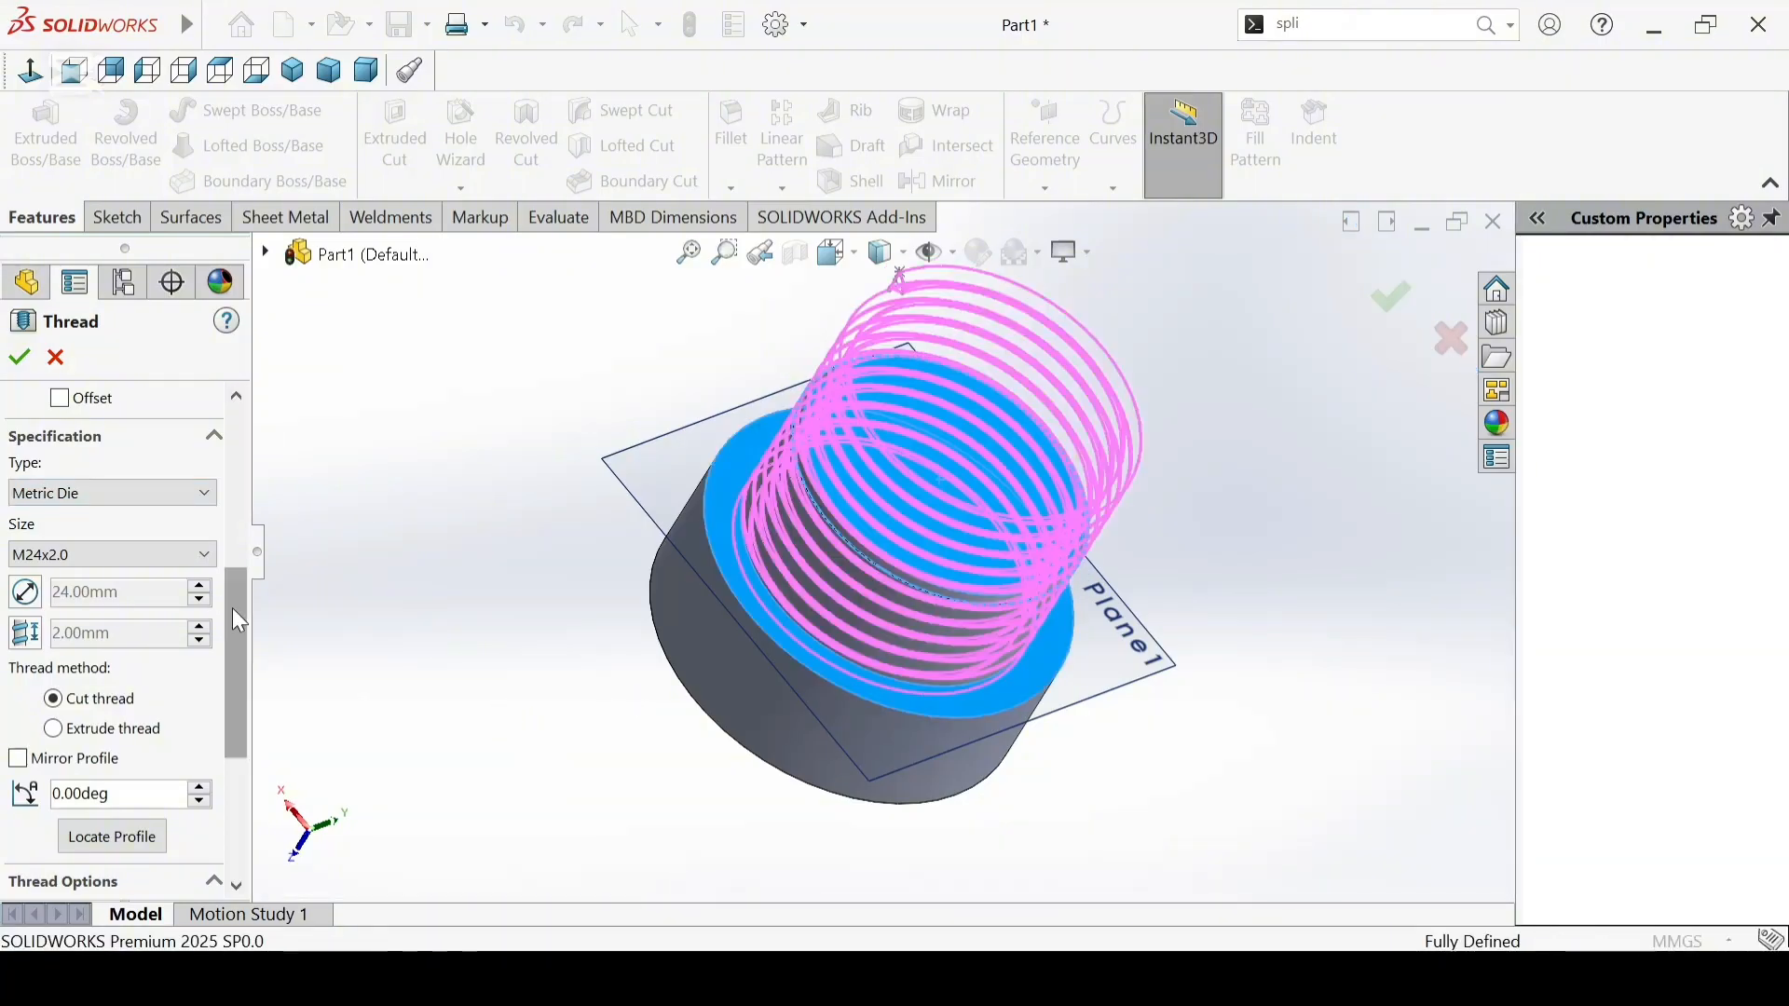
Step: Trim the boss thread with both its start and end faces, and complete the right-hand cut thread
drag(232, 607, 248, 719)
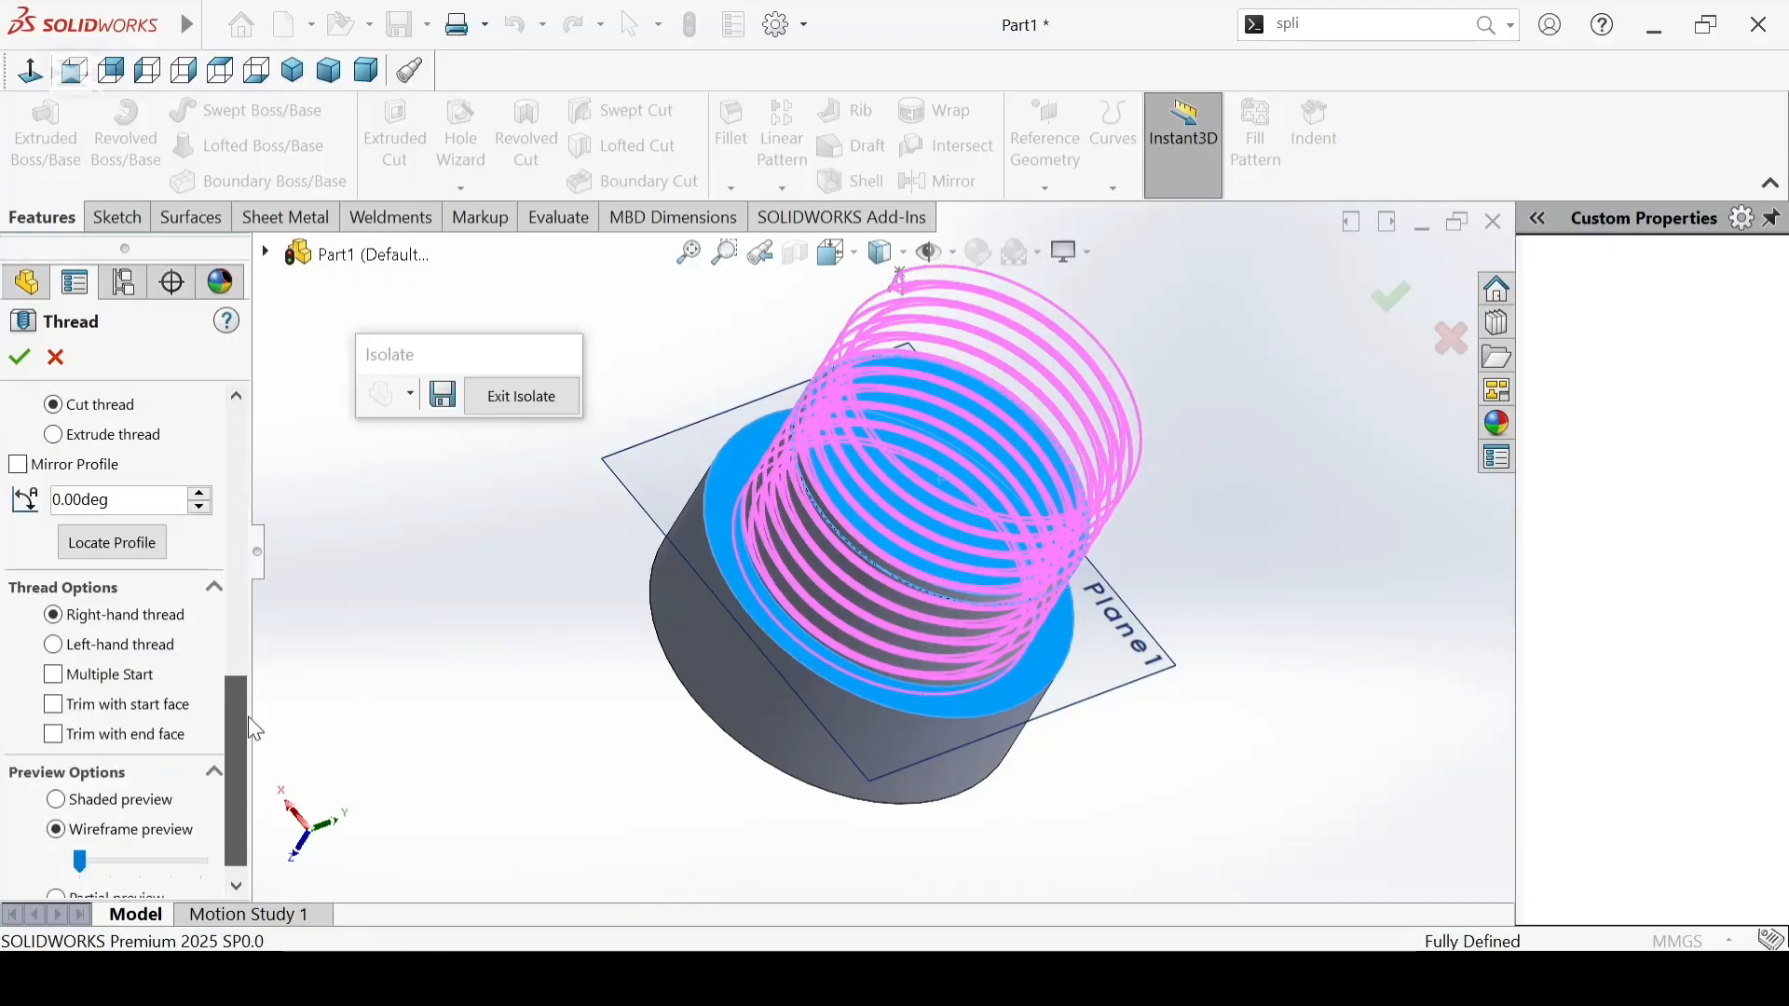
click(51, 735)
click(57, 705)
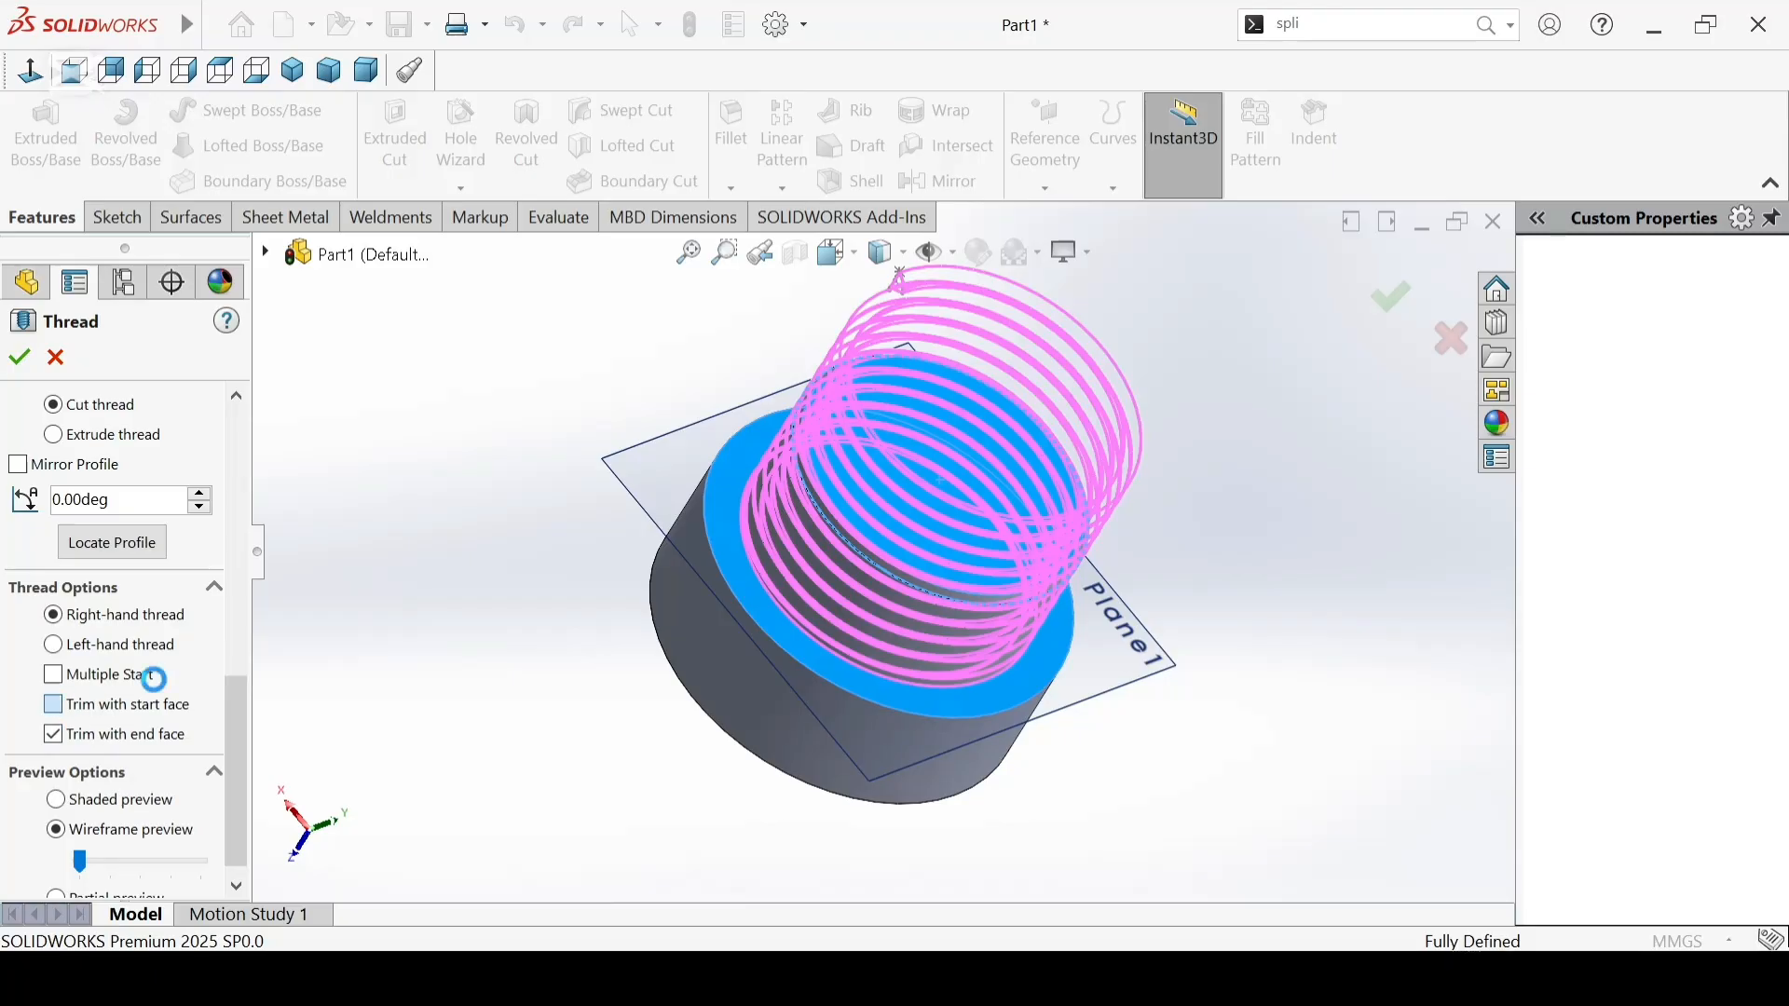
drag(238, 792, 233, 670)
scroll(864, 579, up, 2)
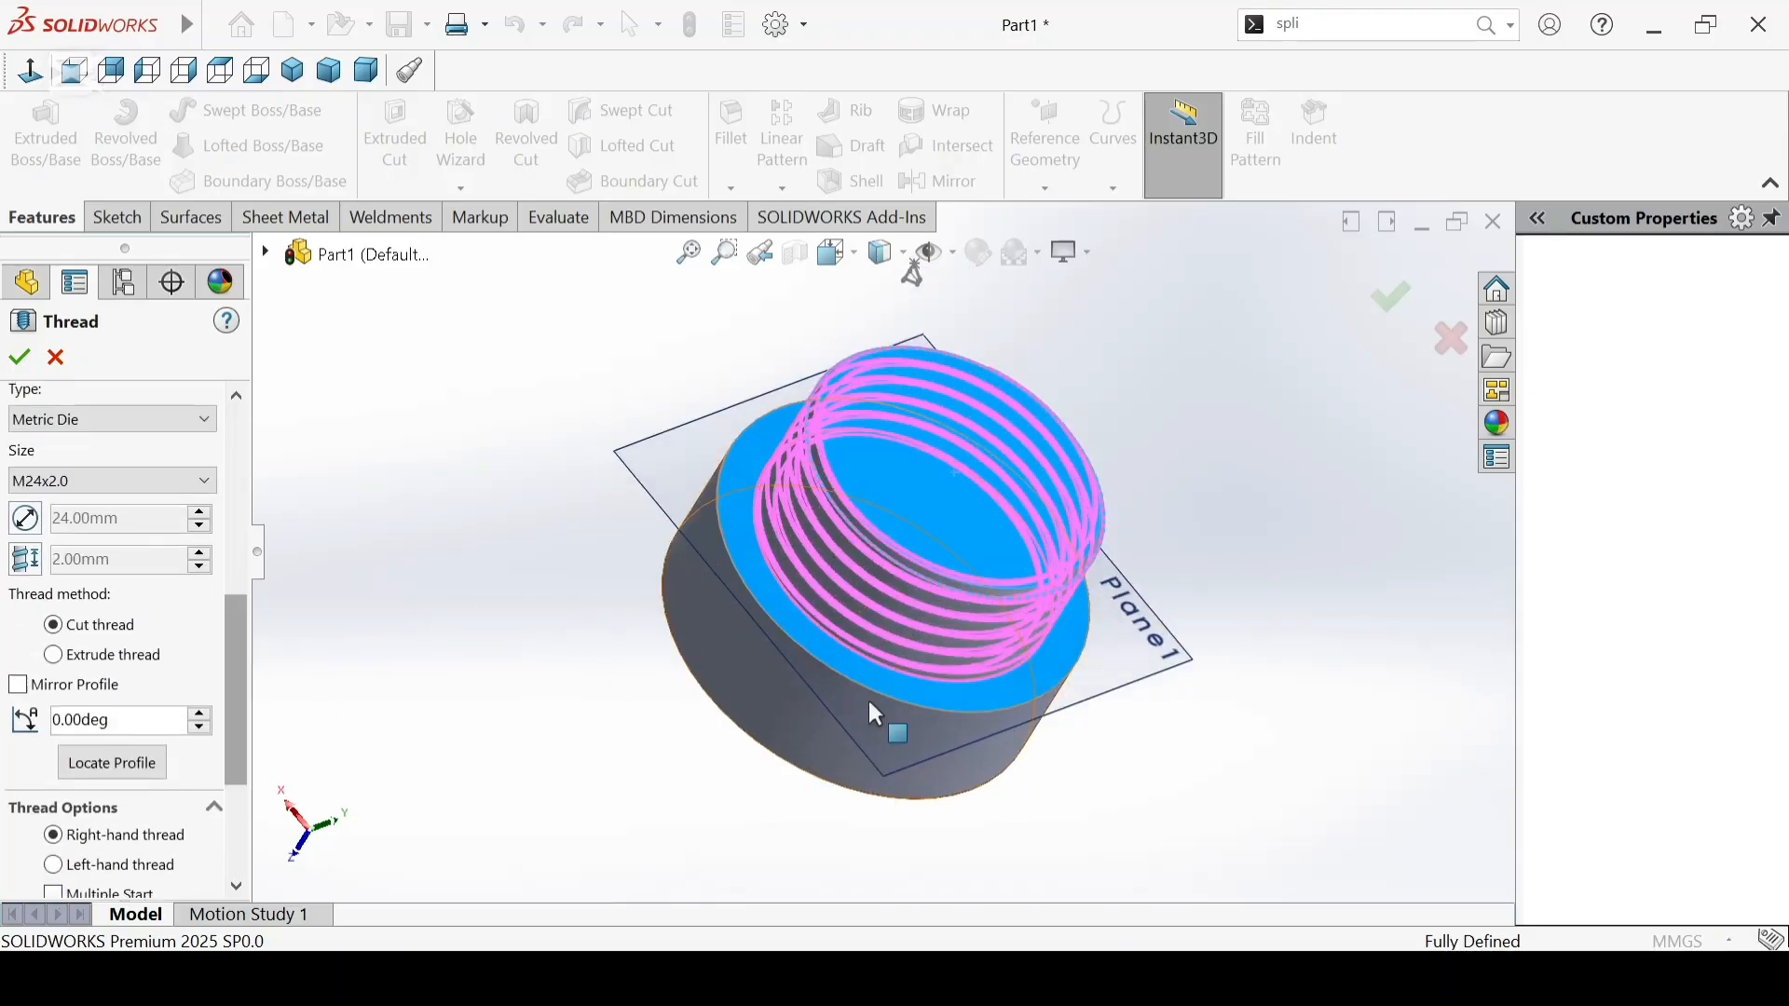
mouse_move(864, 580)
middle_down()
mouse_move(839, 570)
mouse_move(848, 611)
middle_up()
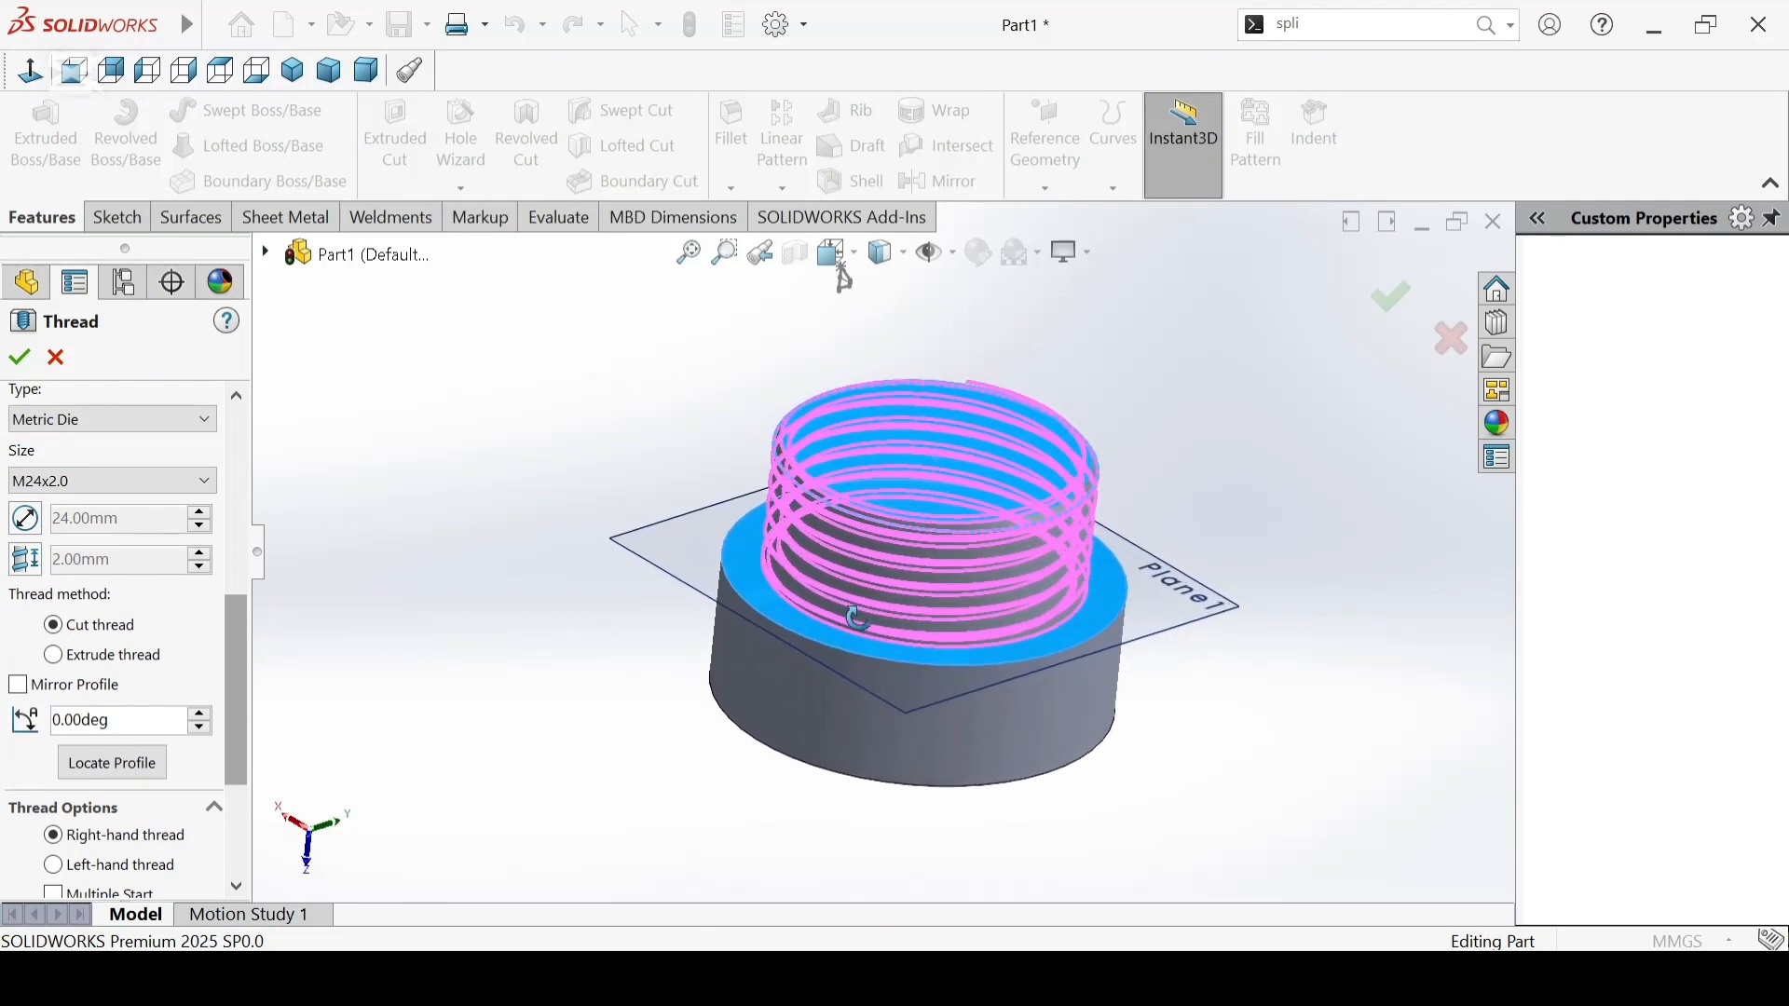
click(22, 358)
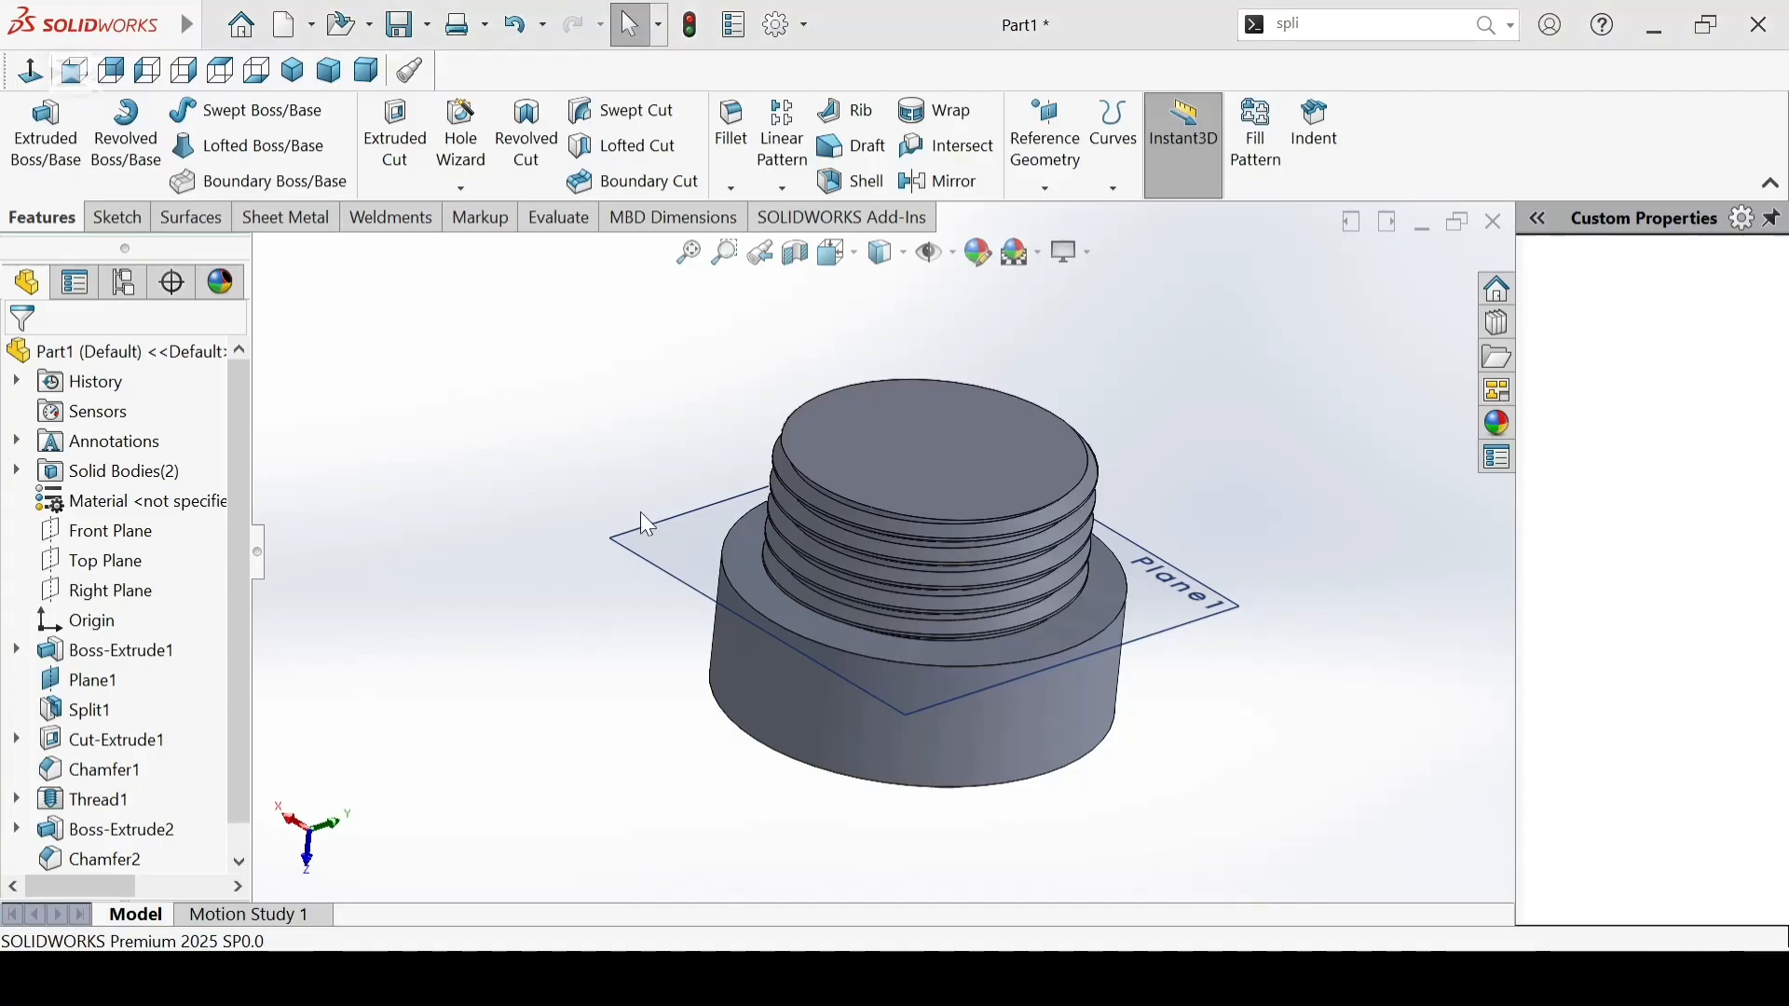
Step: Show the hidden lower body again so the complete container is displayed
key(shift+Tab)
scroll(859, 523, up, 4)
scroll(861, 530, up, 3)
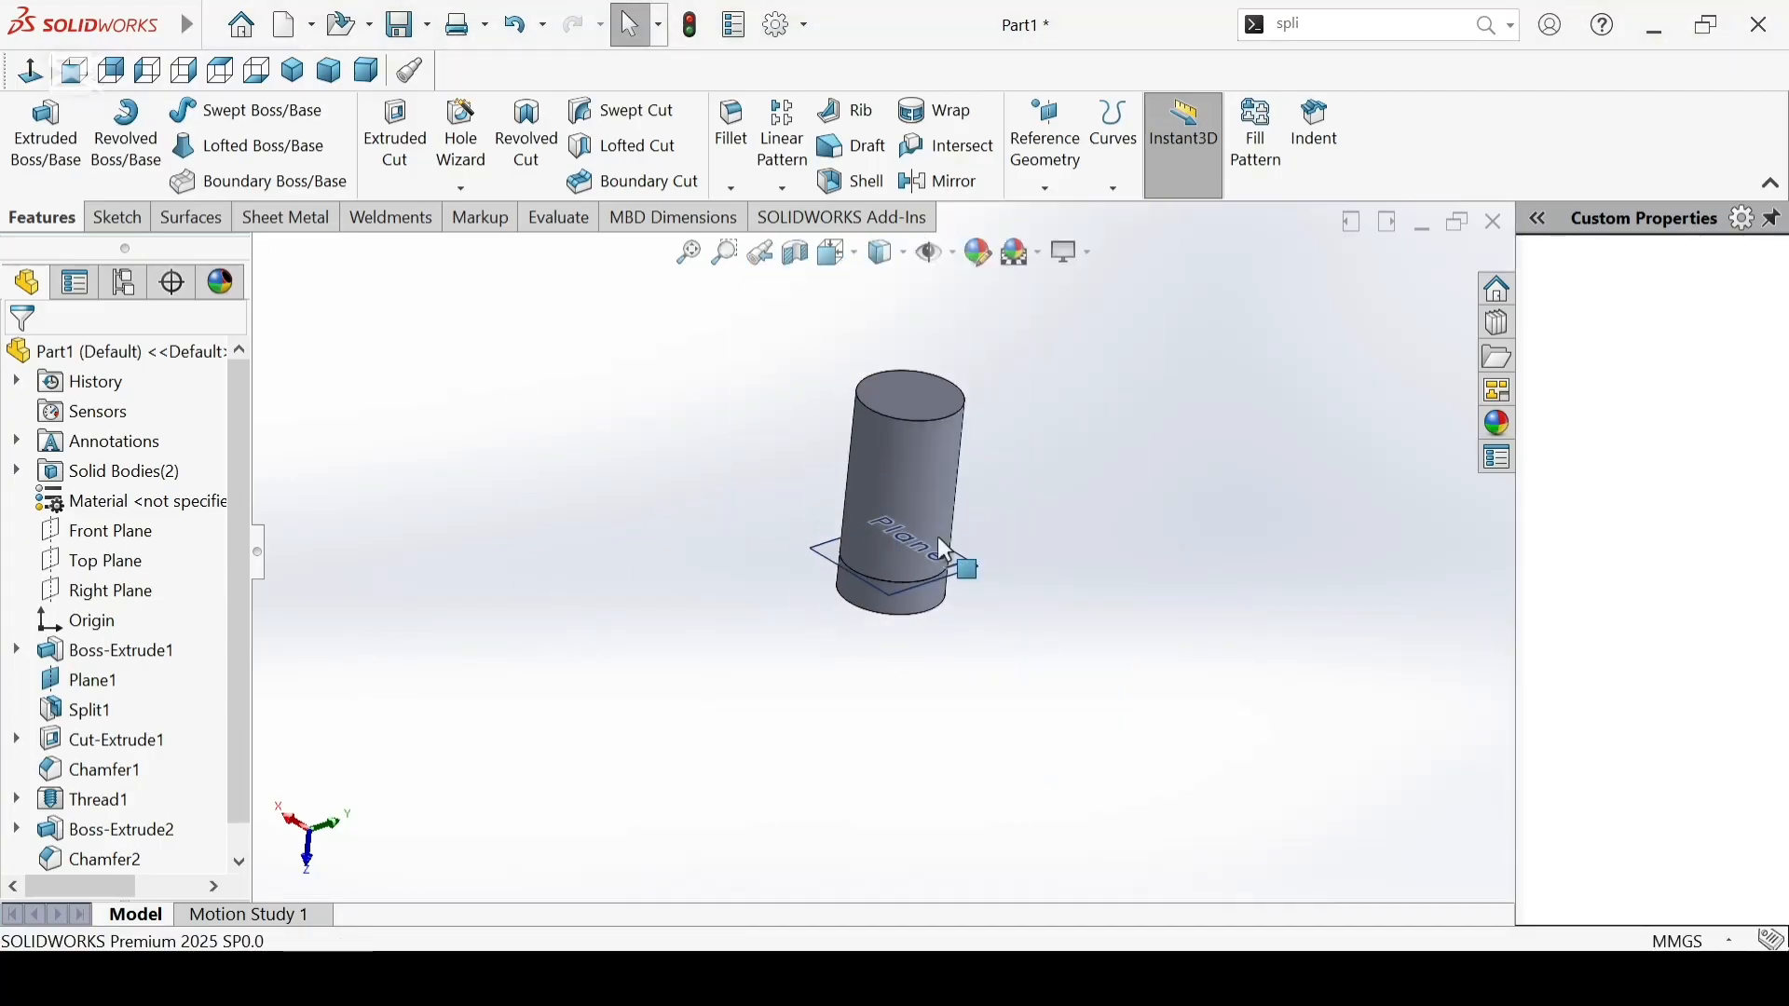
middle_drag(965, 557, 1055, 533)
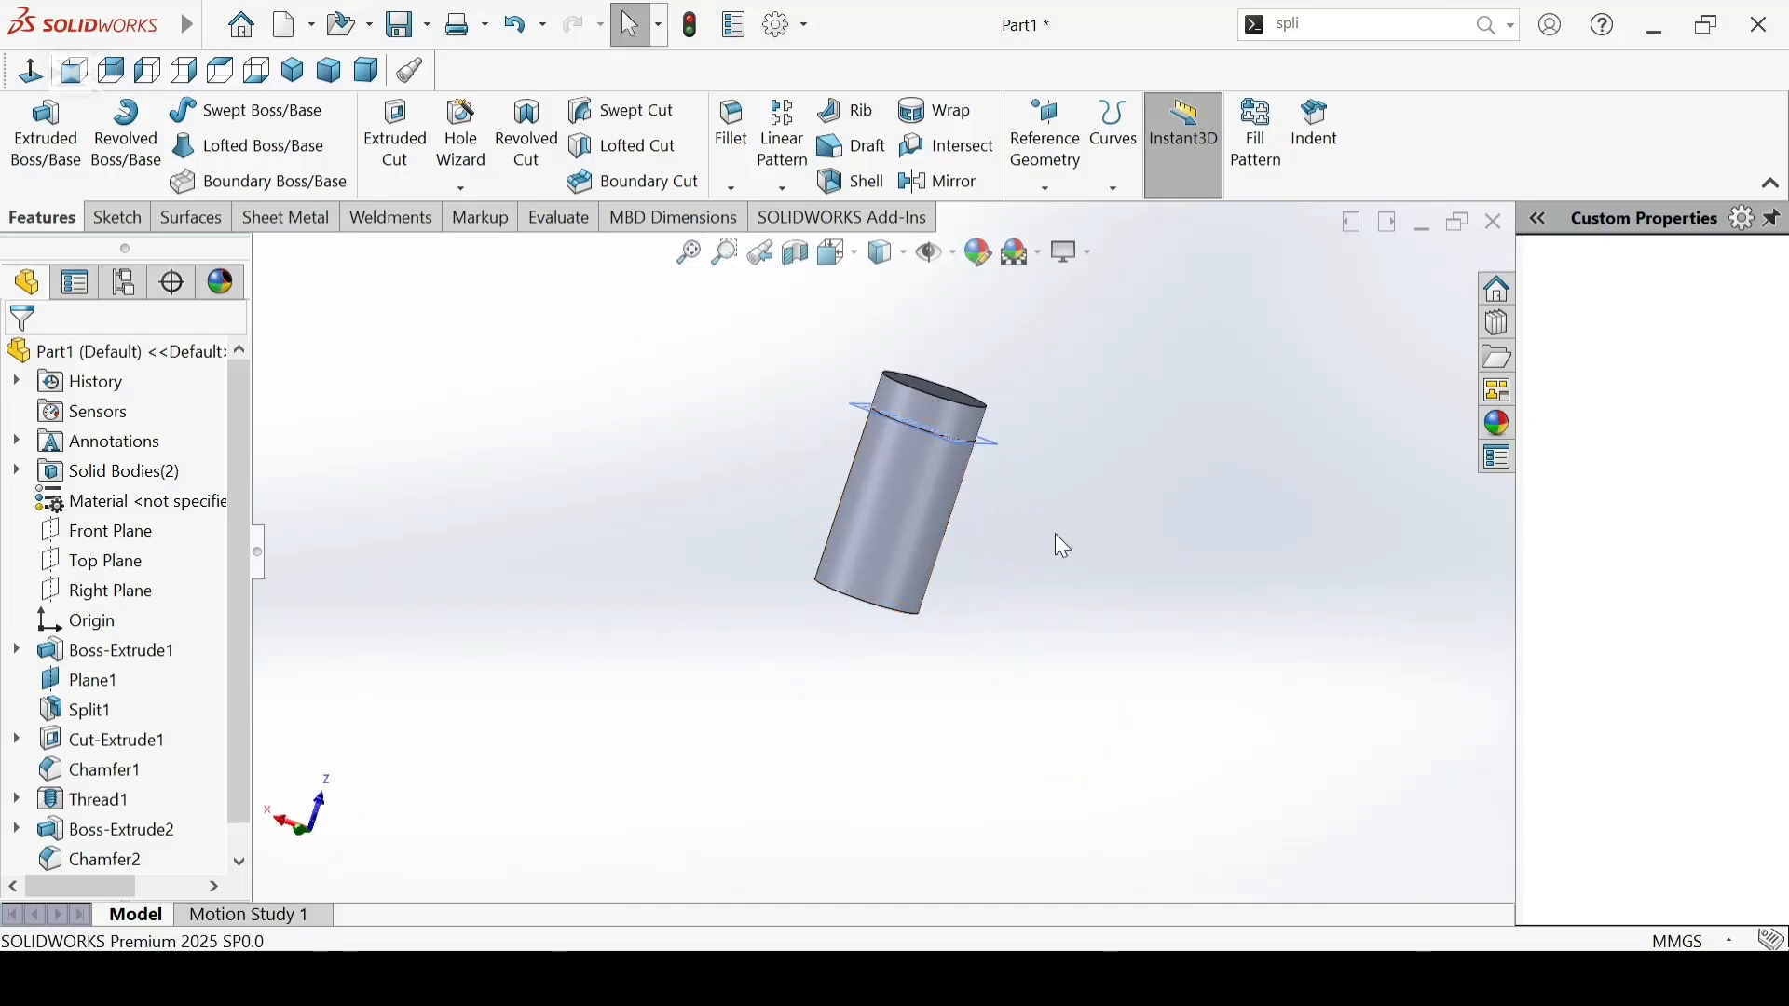
Step: Examine how the lid and body threads mate in a section view cut along the Right Plane
scroll(881, 568, up, 2)
scroll(937, 468, down, 5)
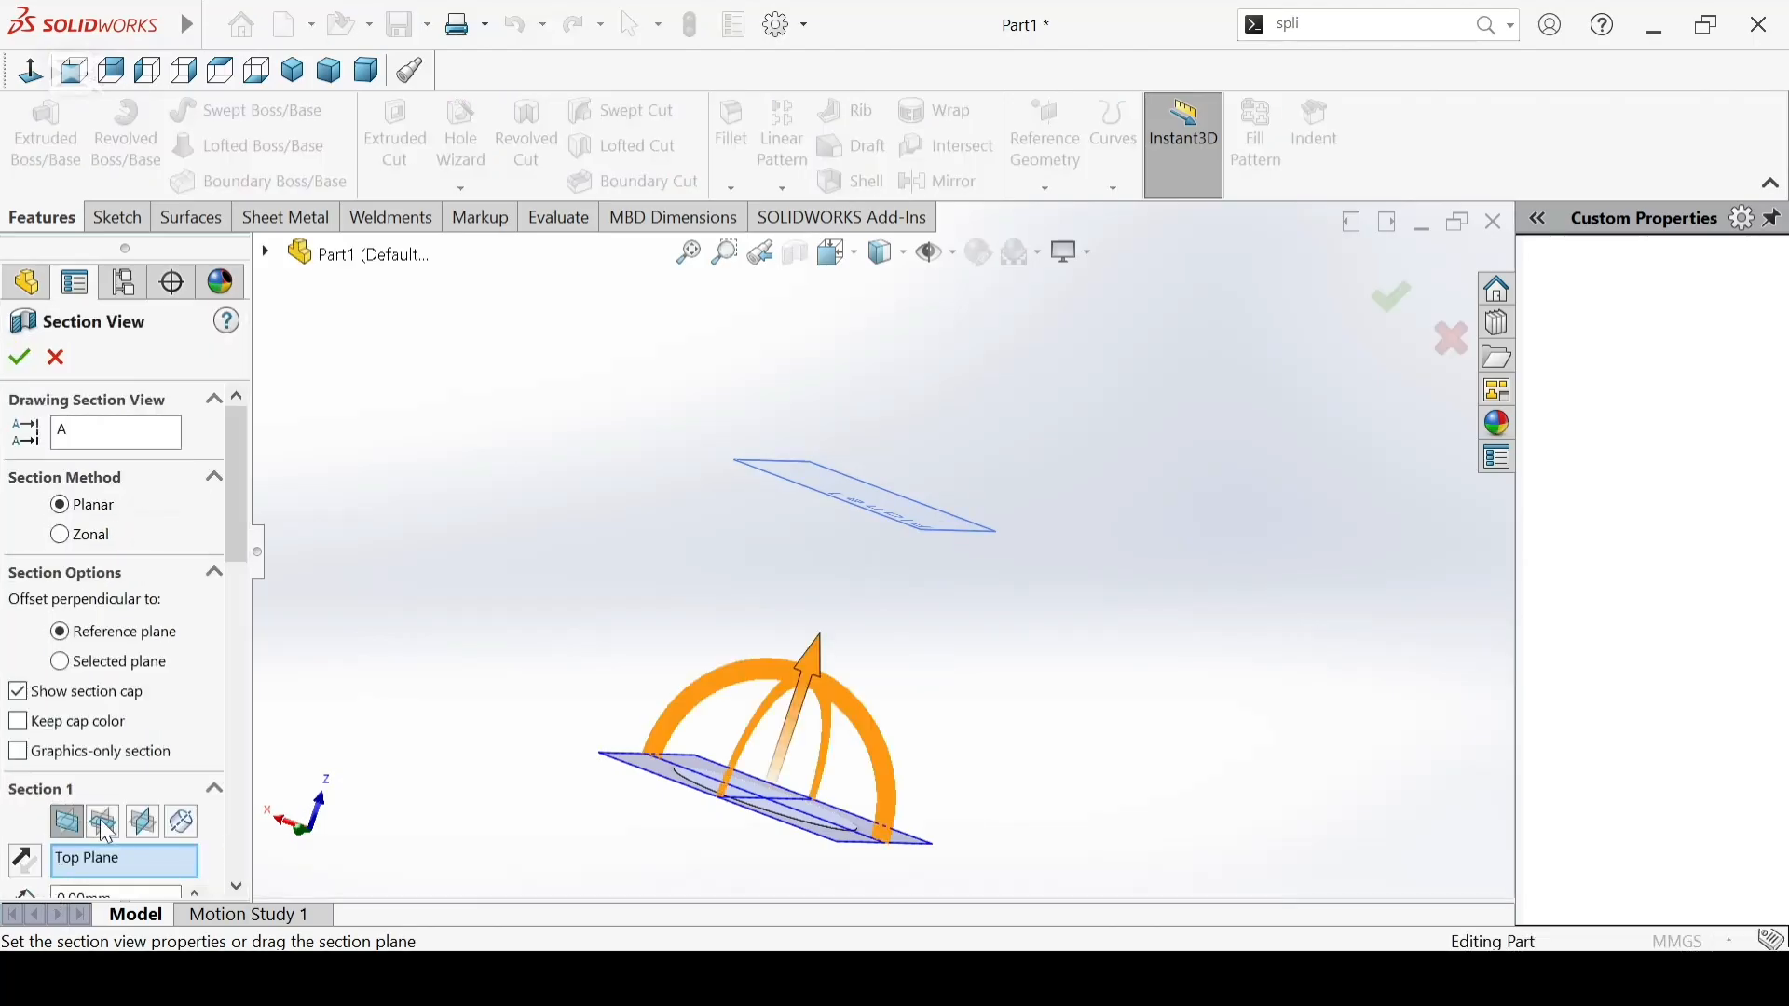
click(105, 824)
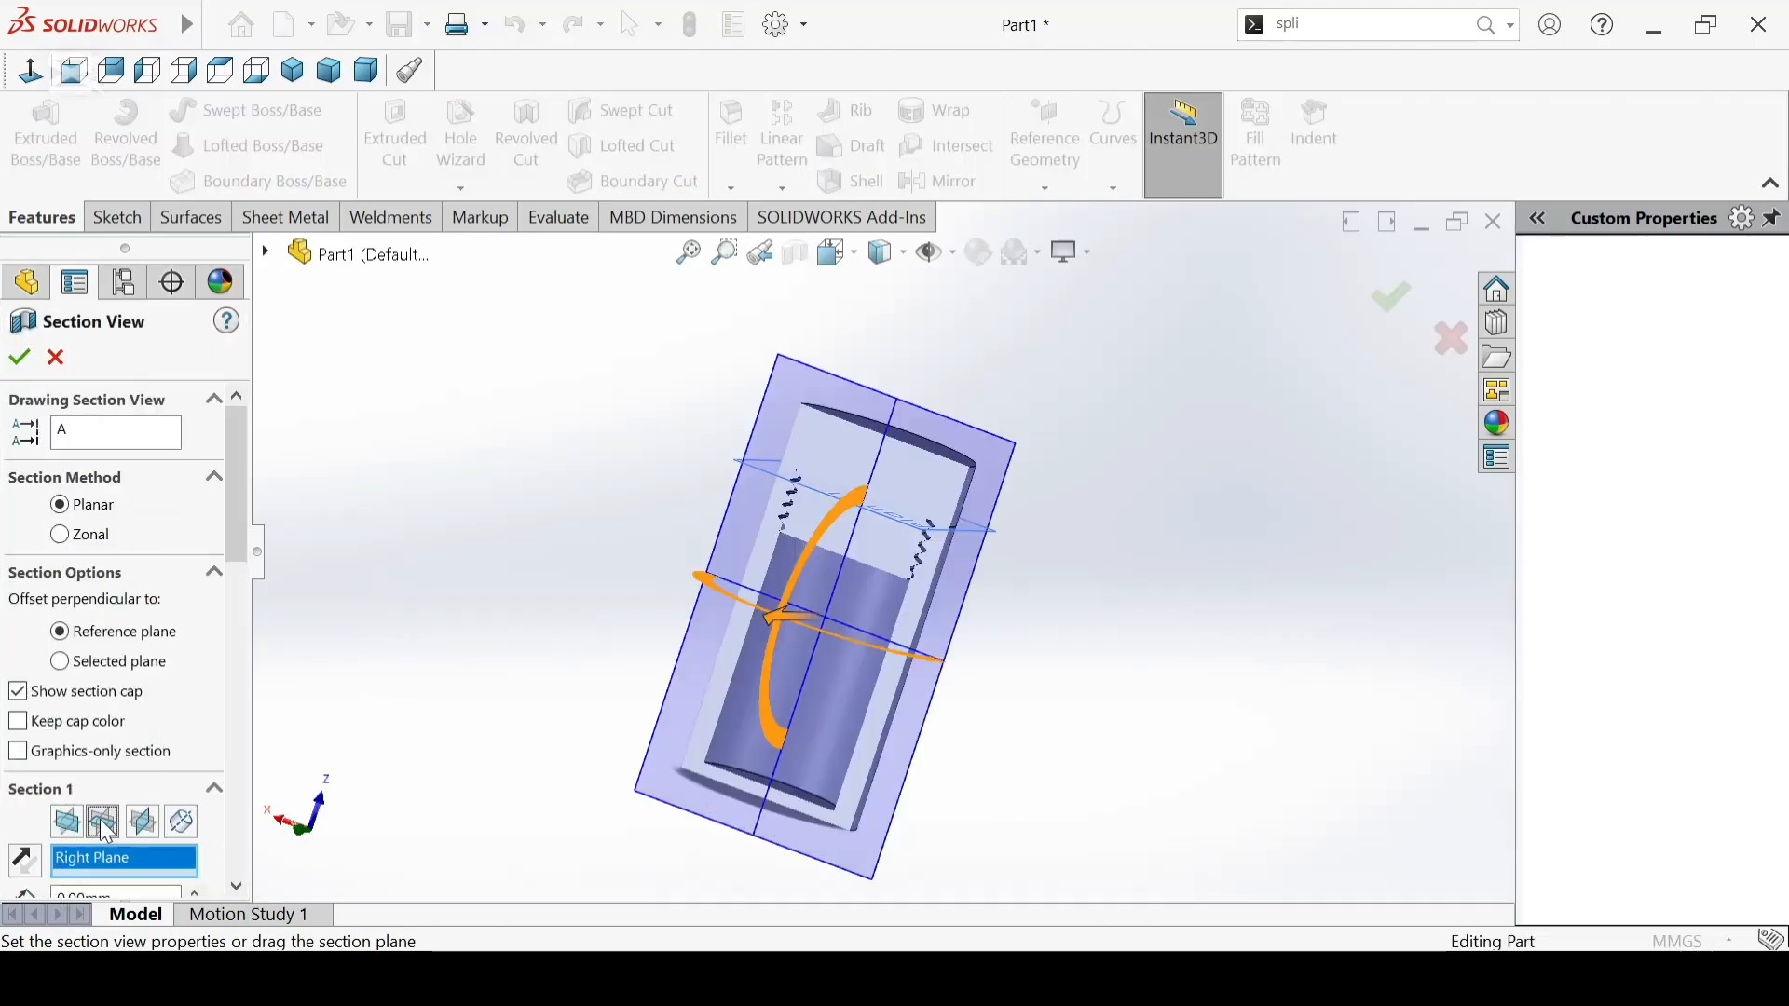
click(21, 359)
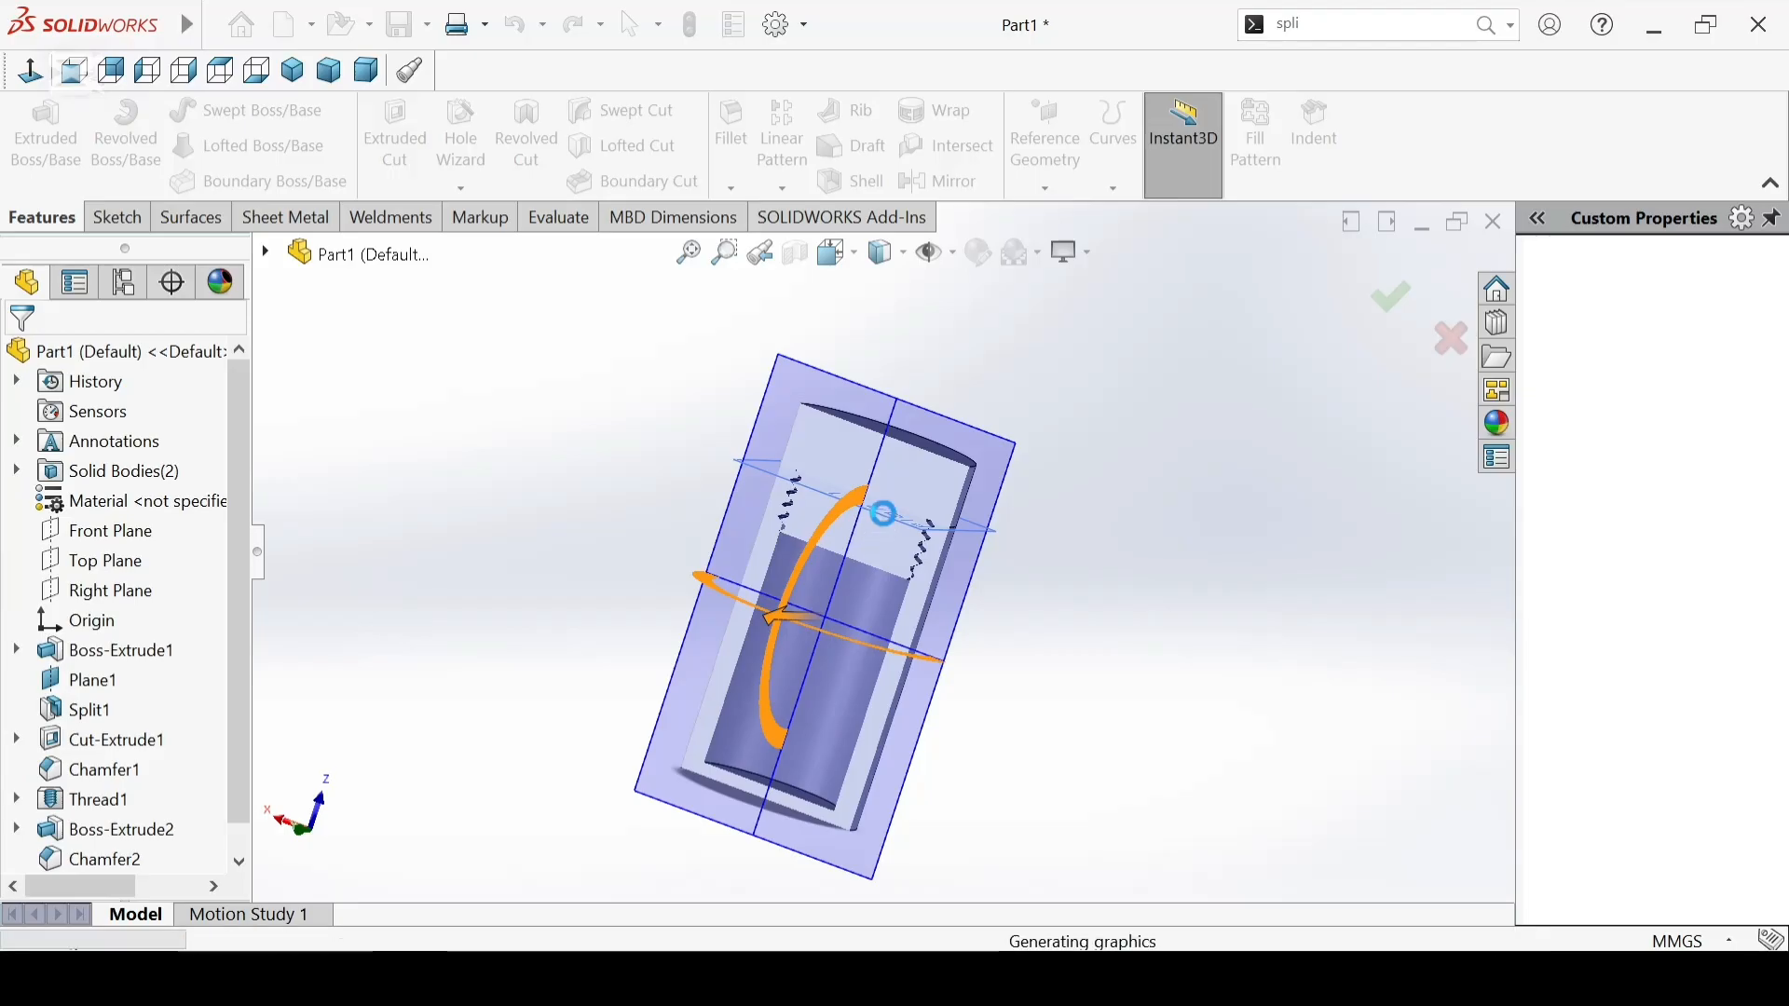
scroll(892, 505, down, 5)
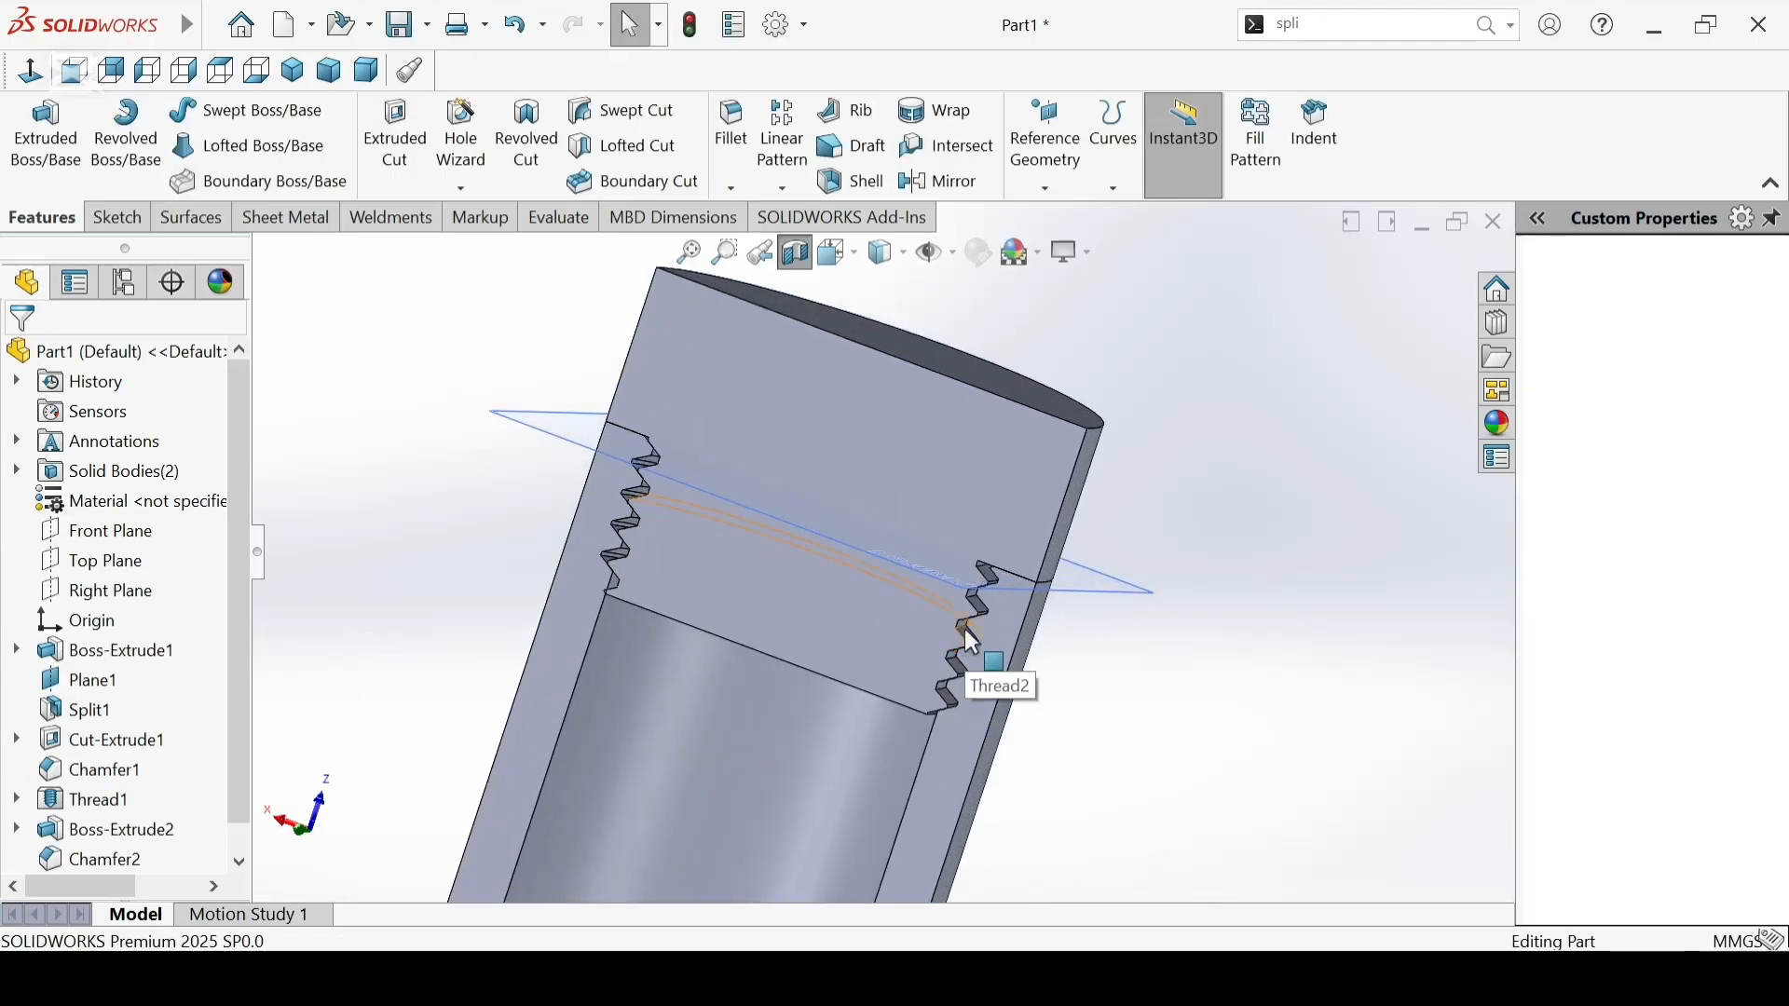
middle_drag(964, 628, 900, 579)
scroll(962, 646, up, 5)
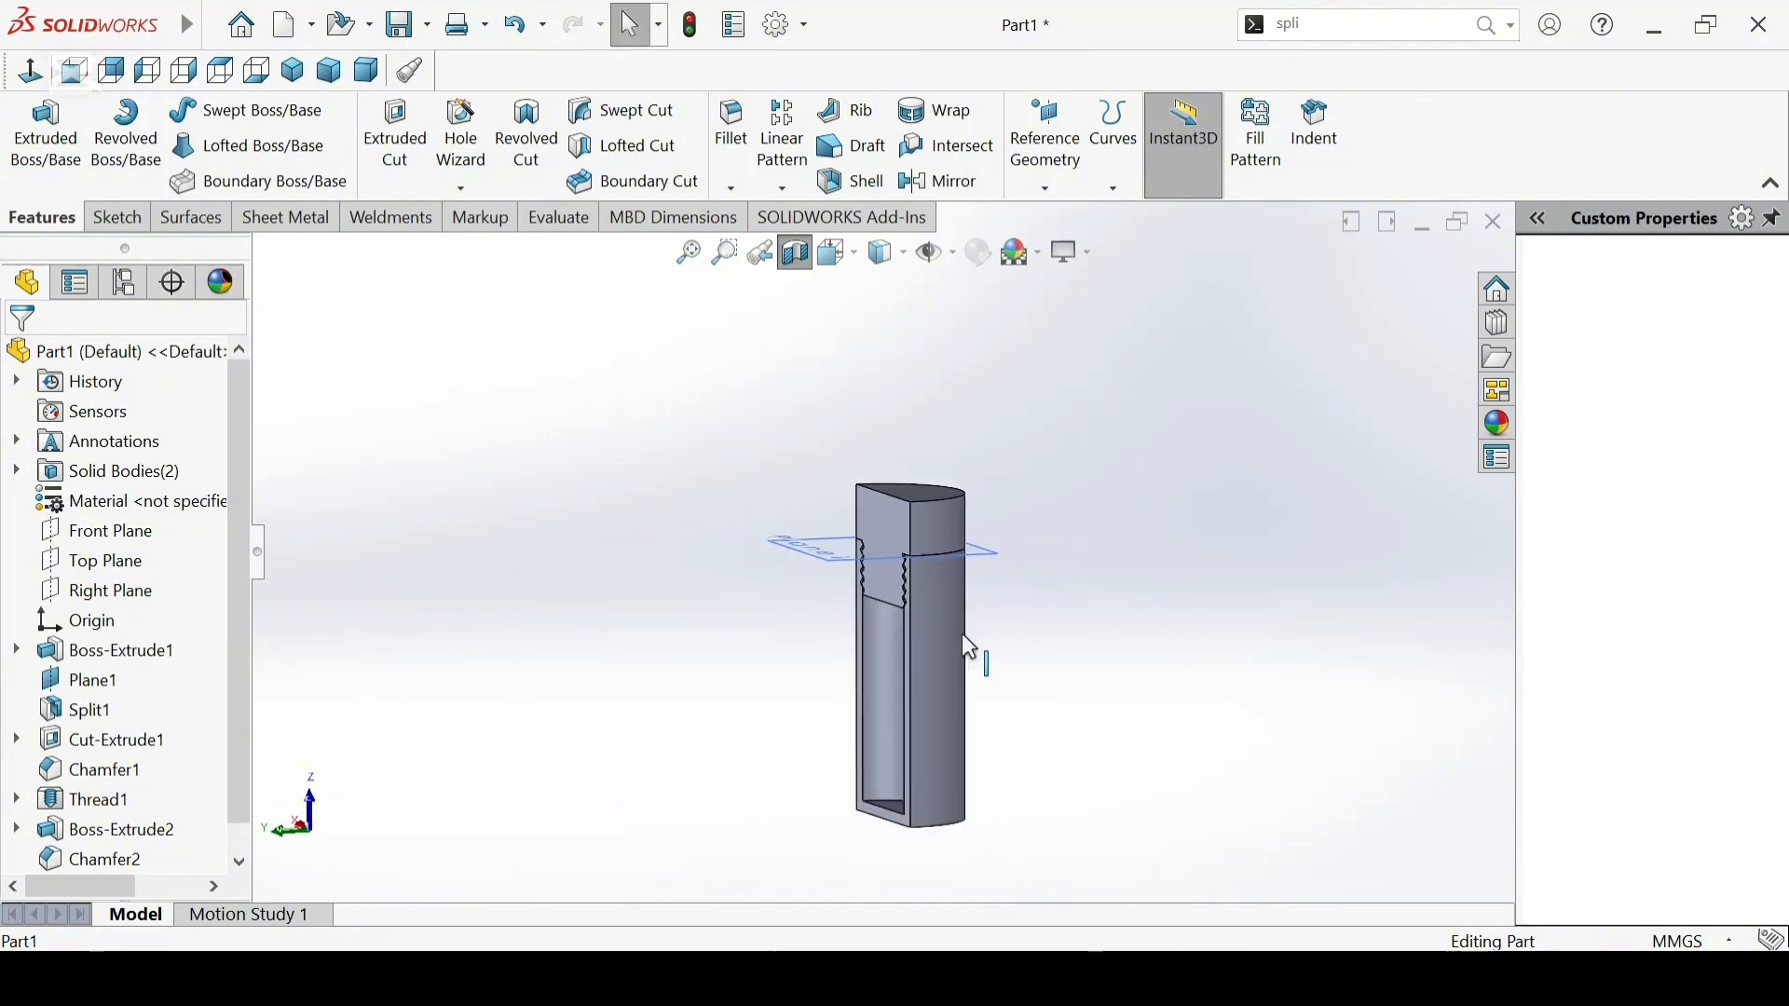
scroll(885, 573, down, 3)
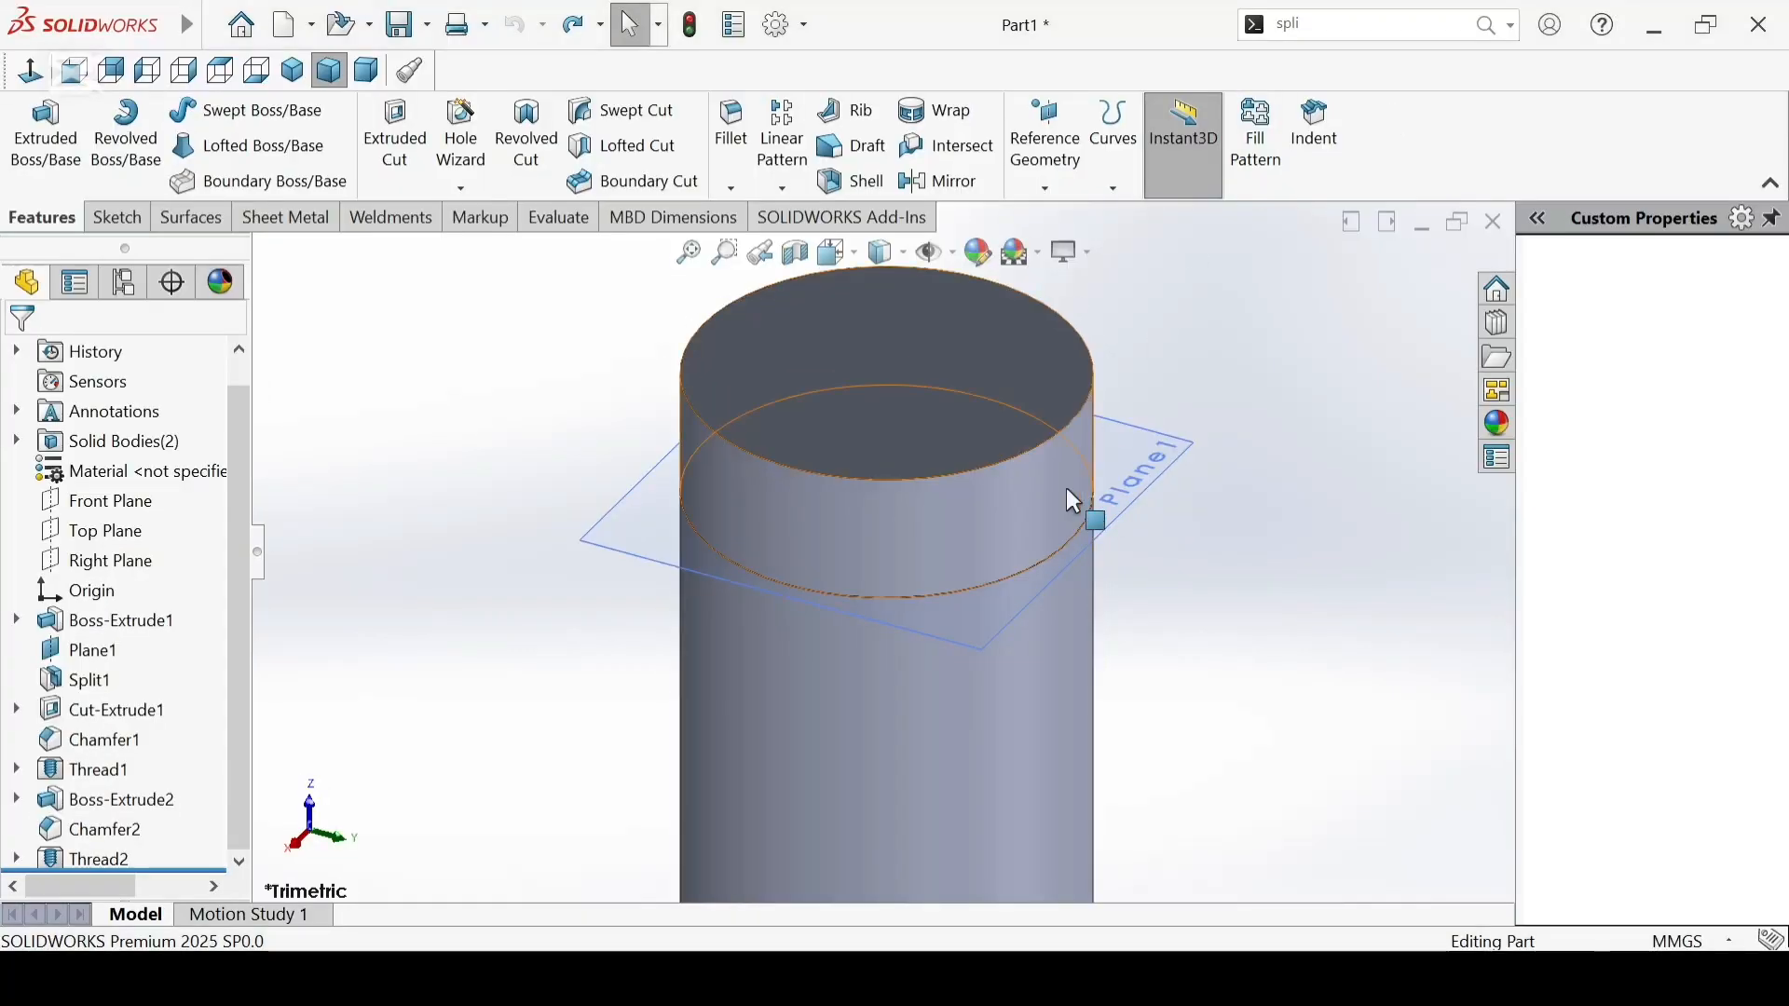
Step: Isolate the lid body and chamfer the outer circular edge of its flat end opposite the thread by 1 mm at 45 degrees
scroll(1066, 488, up, 4)
scroll(1049, 527, down, 4)
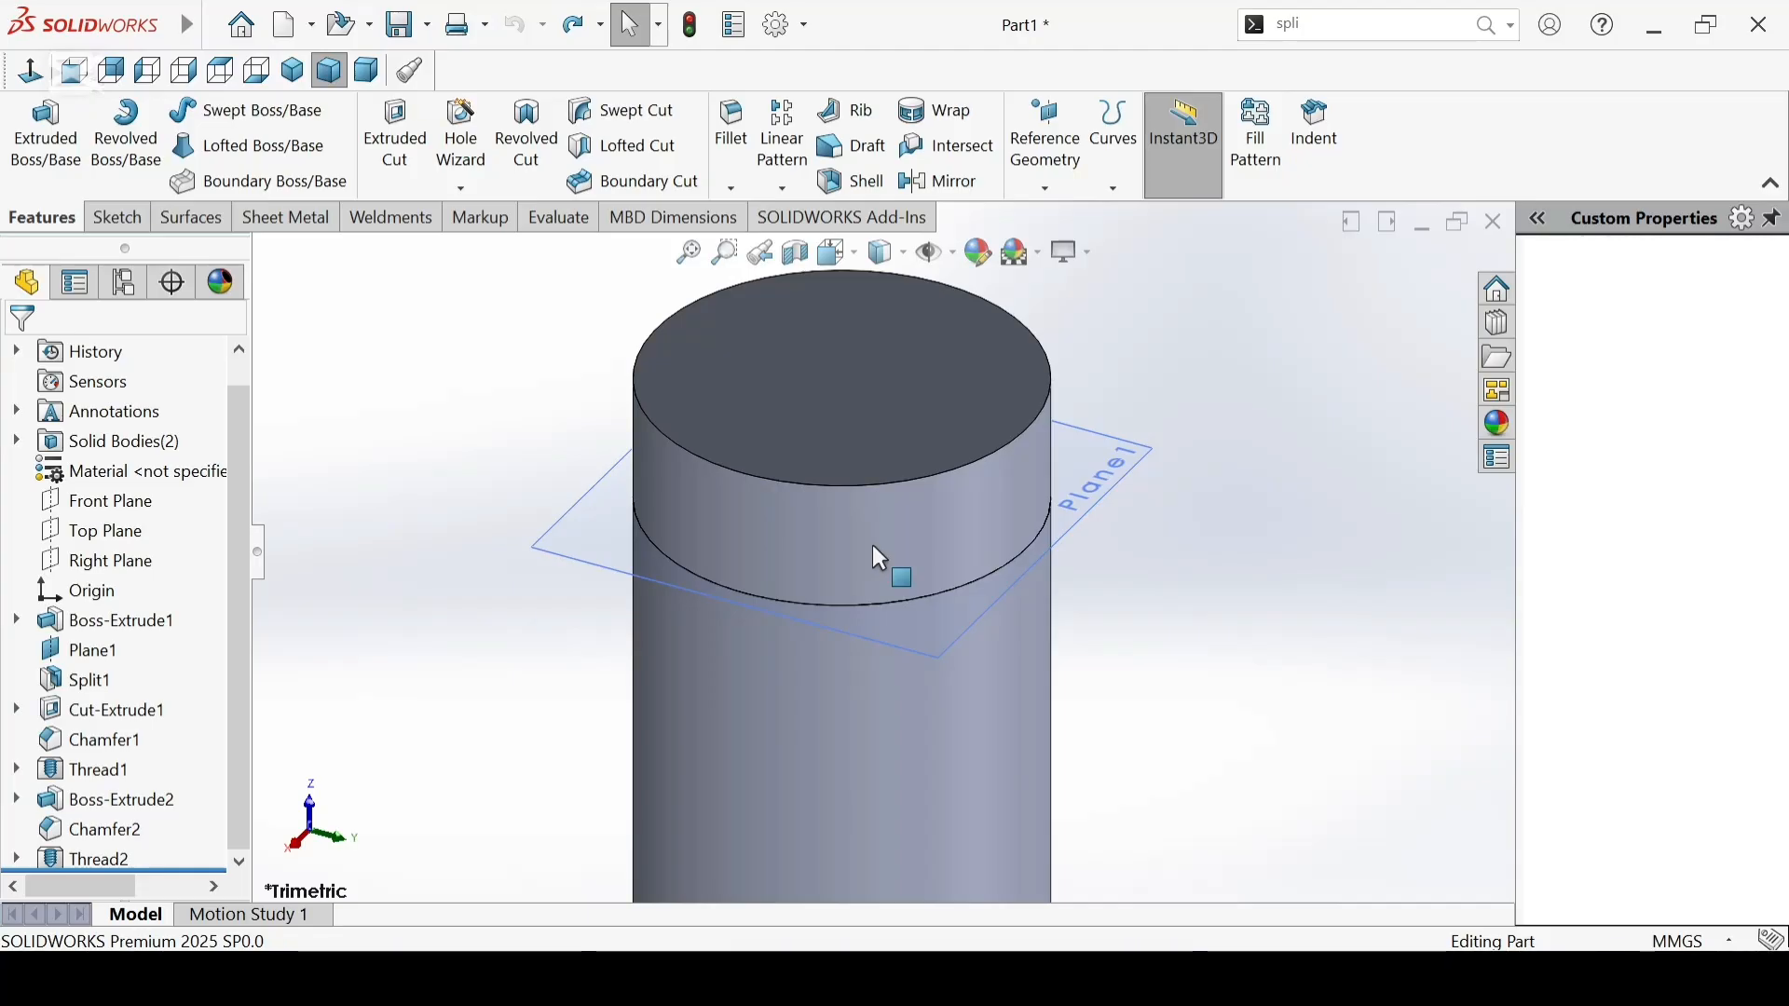
scroll(876, 548, up, 3)
scroll(897, 539, down, 2)
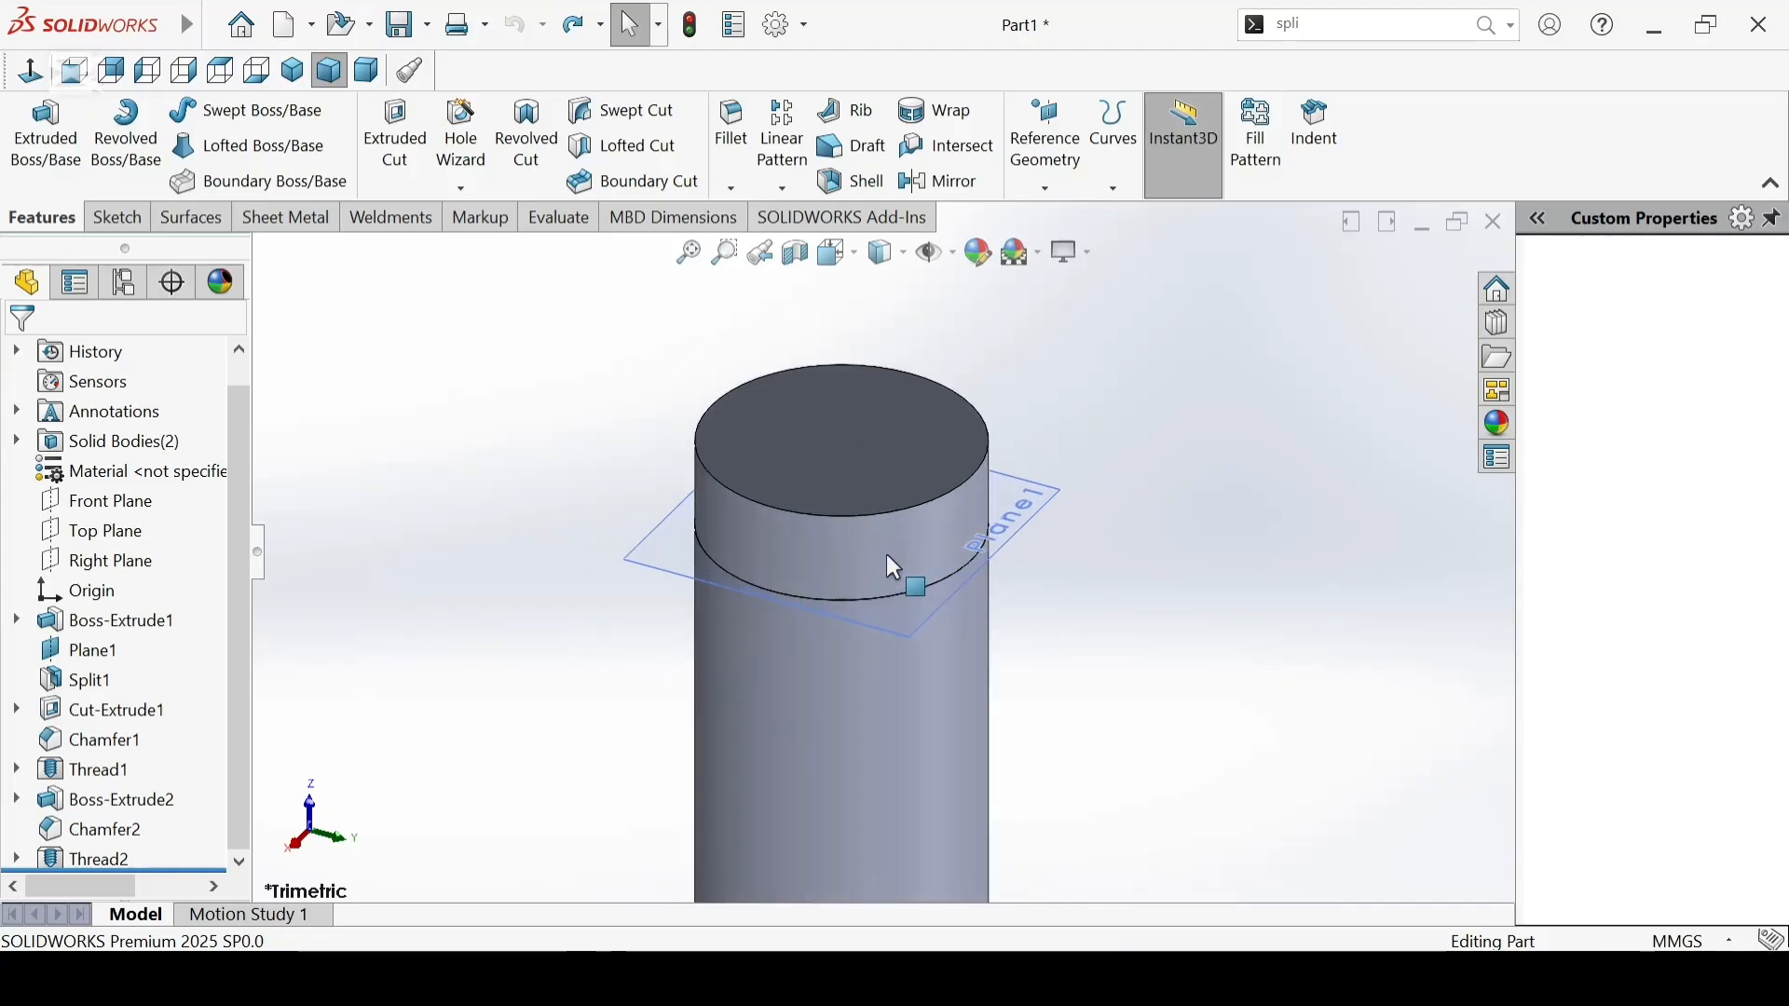
click(875, 535)
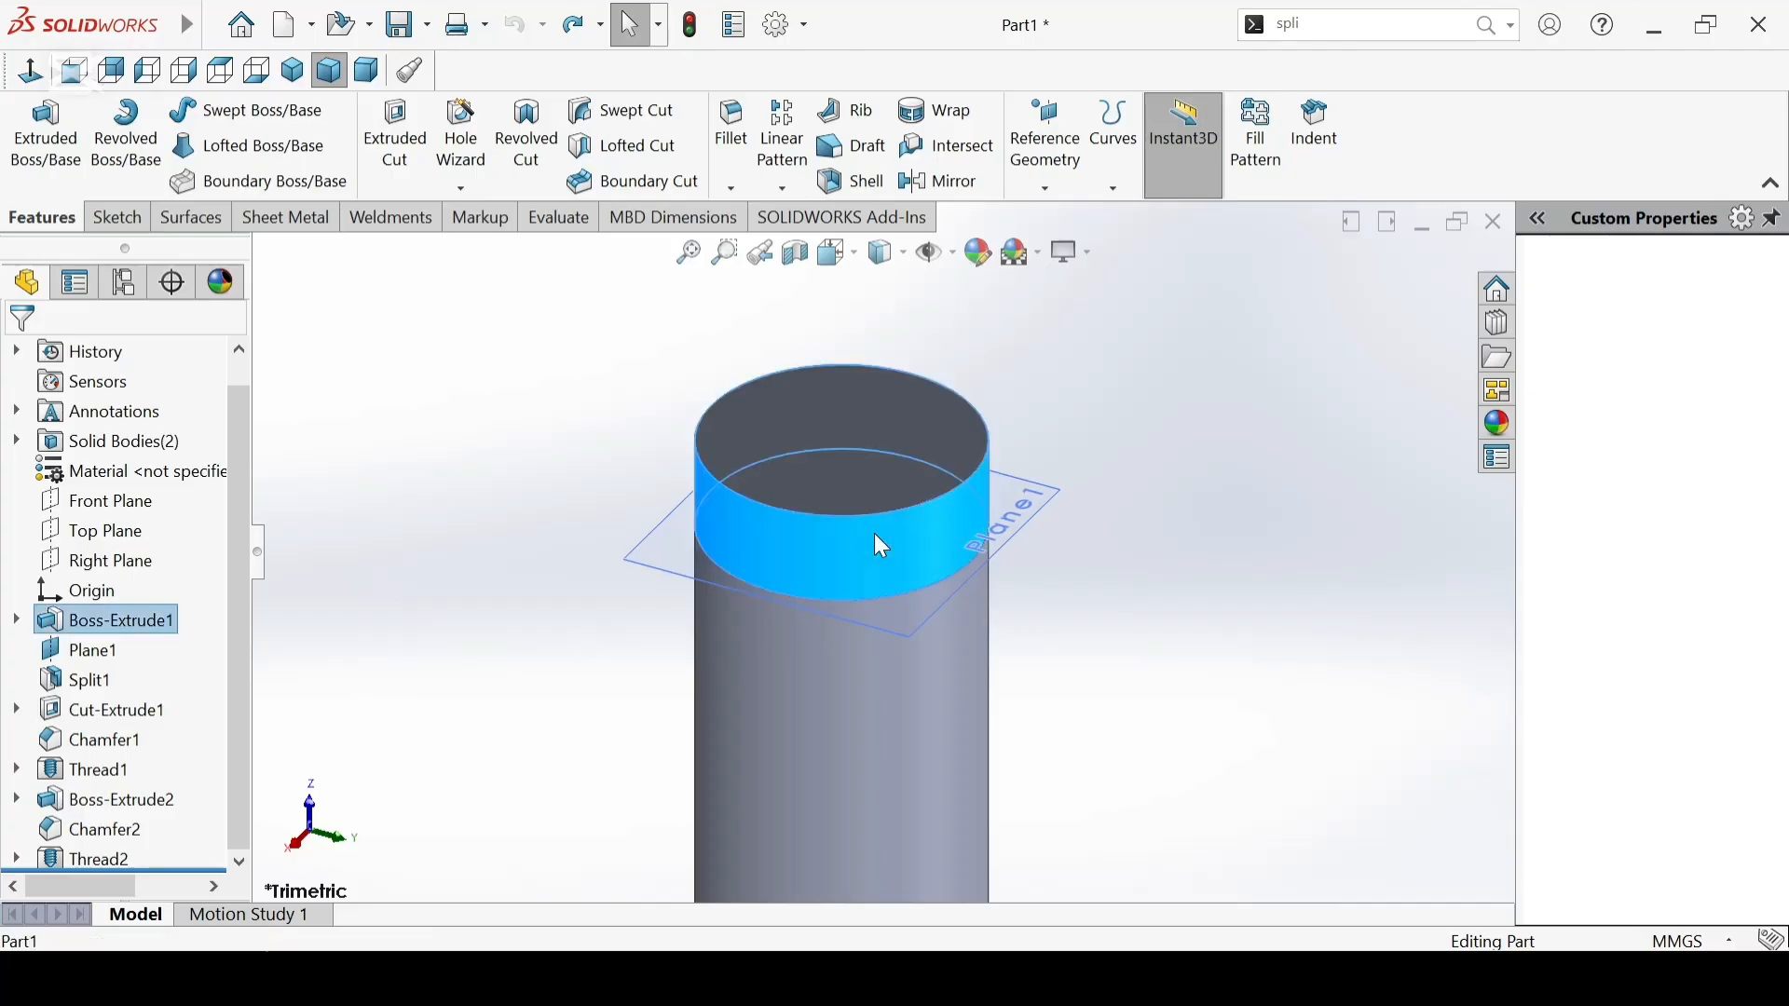
click(941, 881)
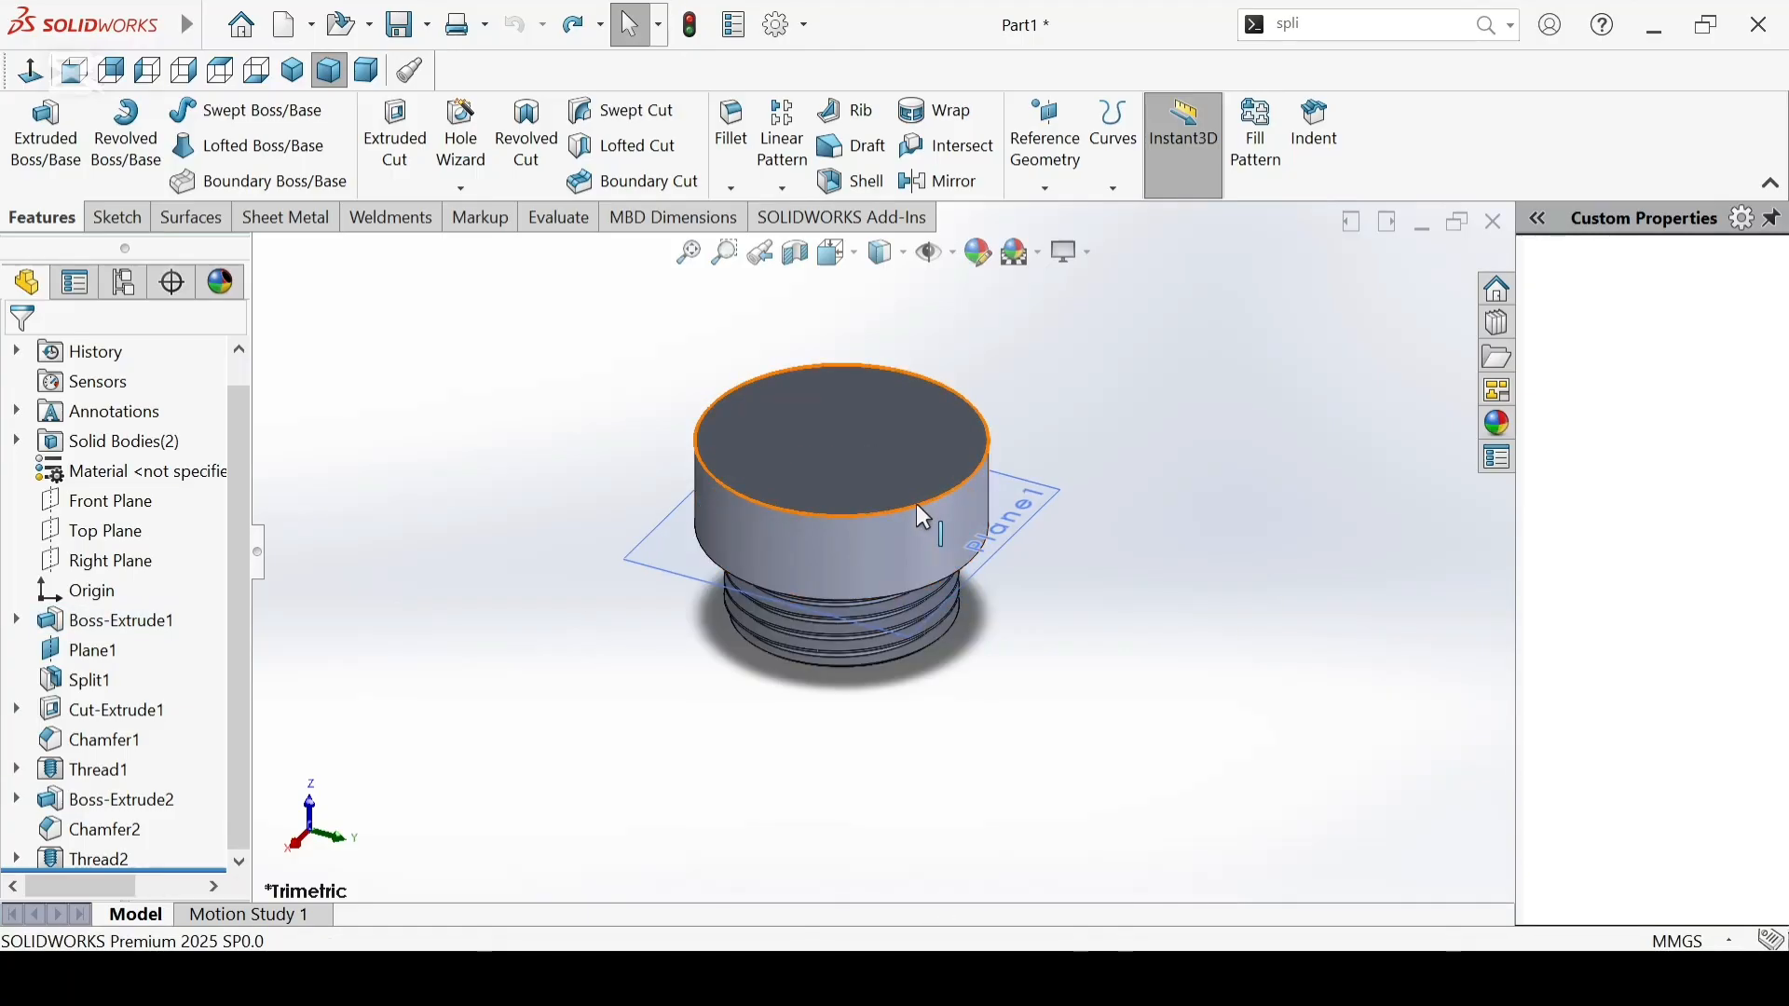
click(917, 505)
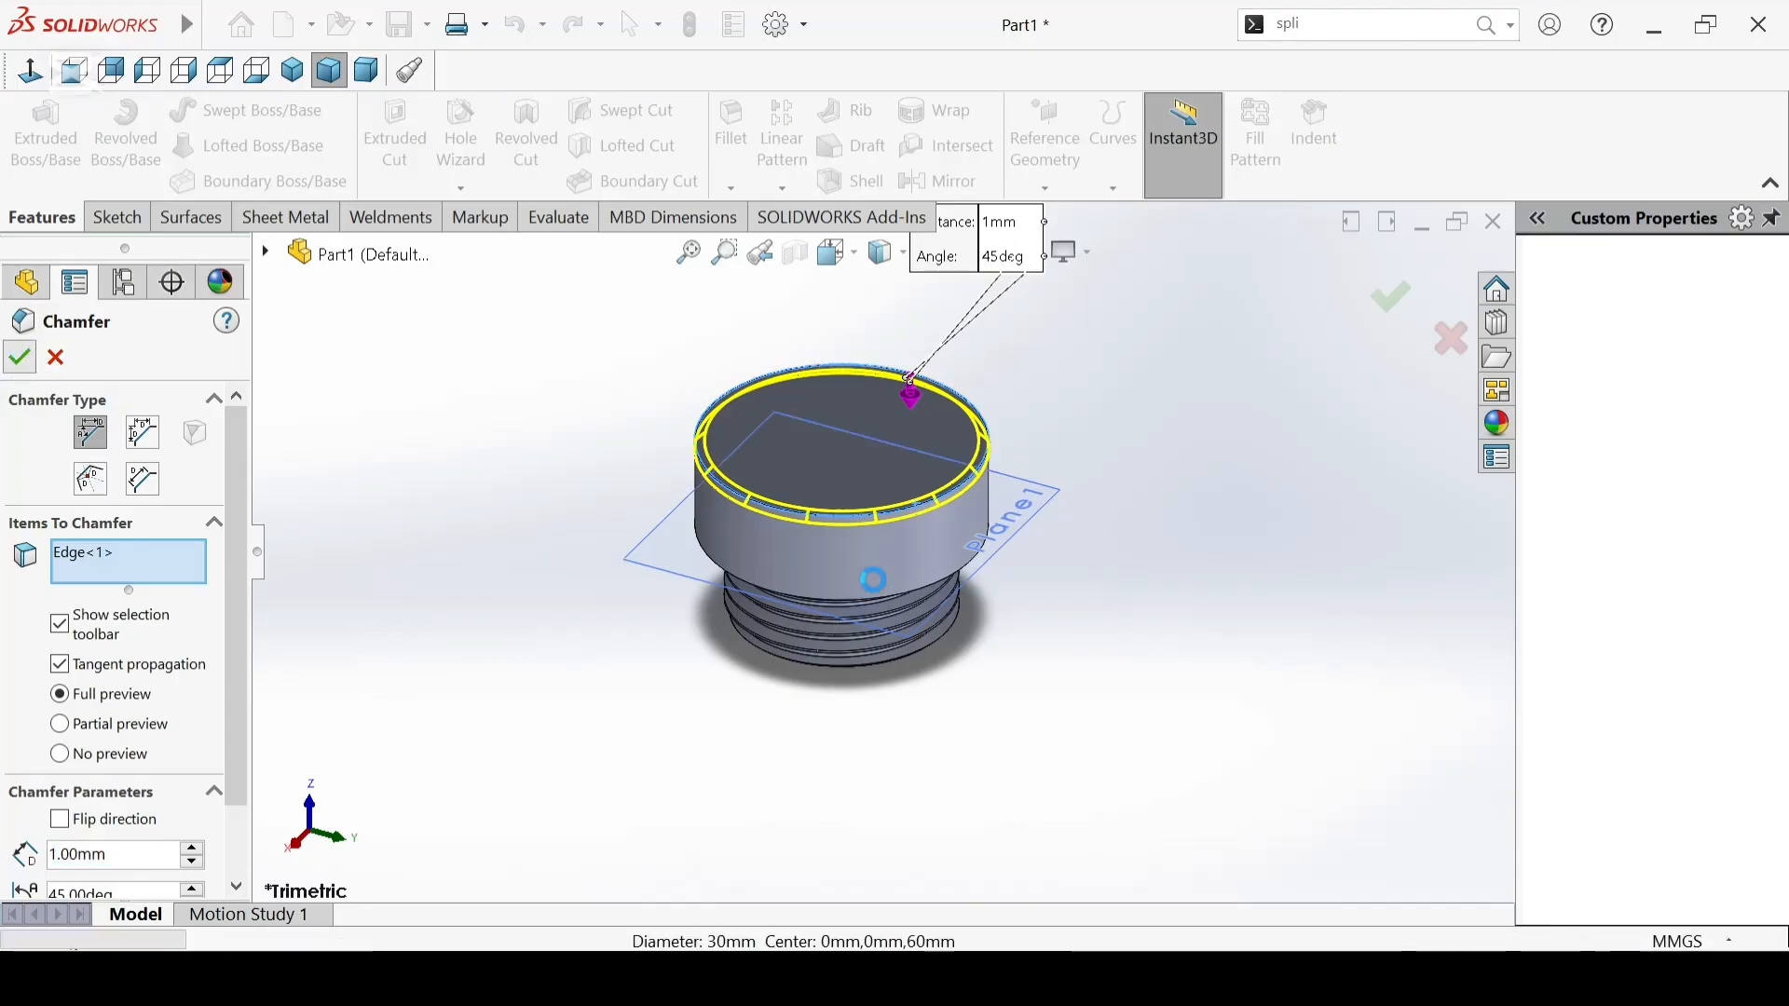
click(18, 360)
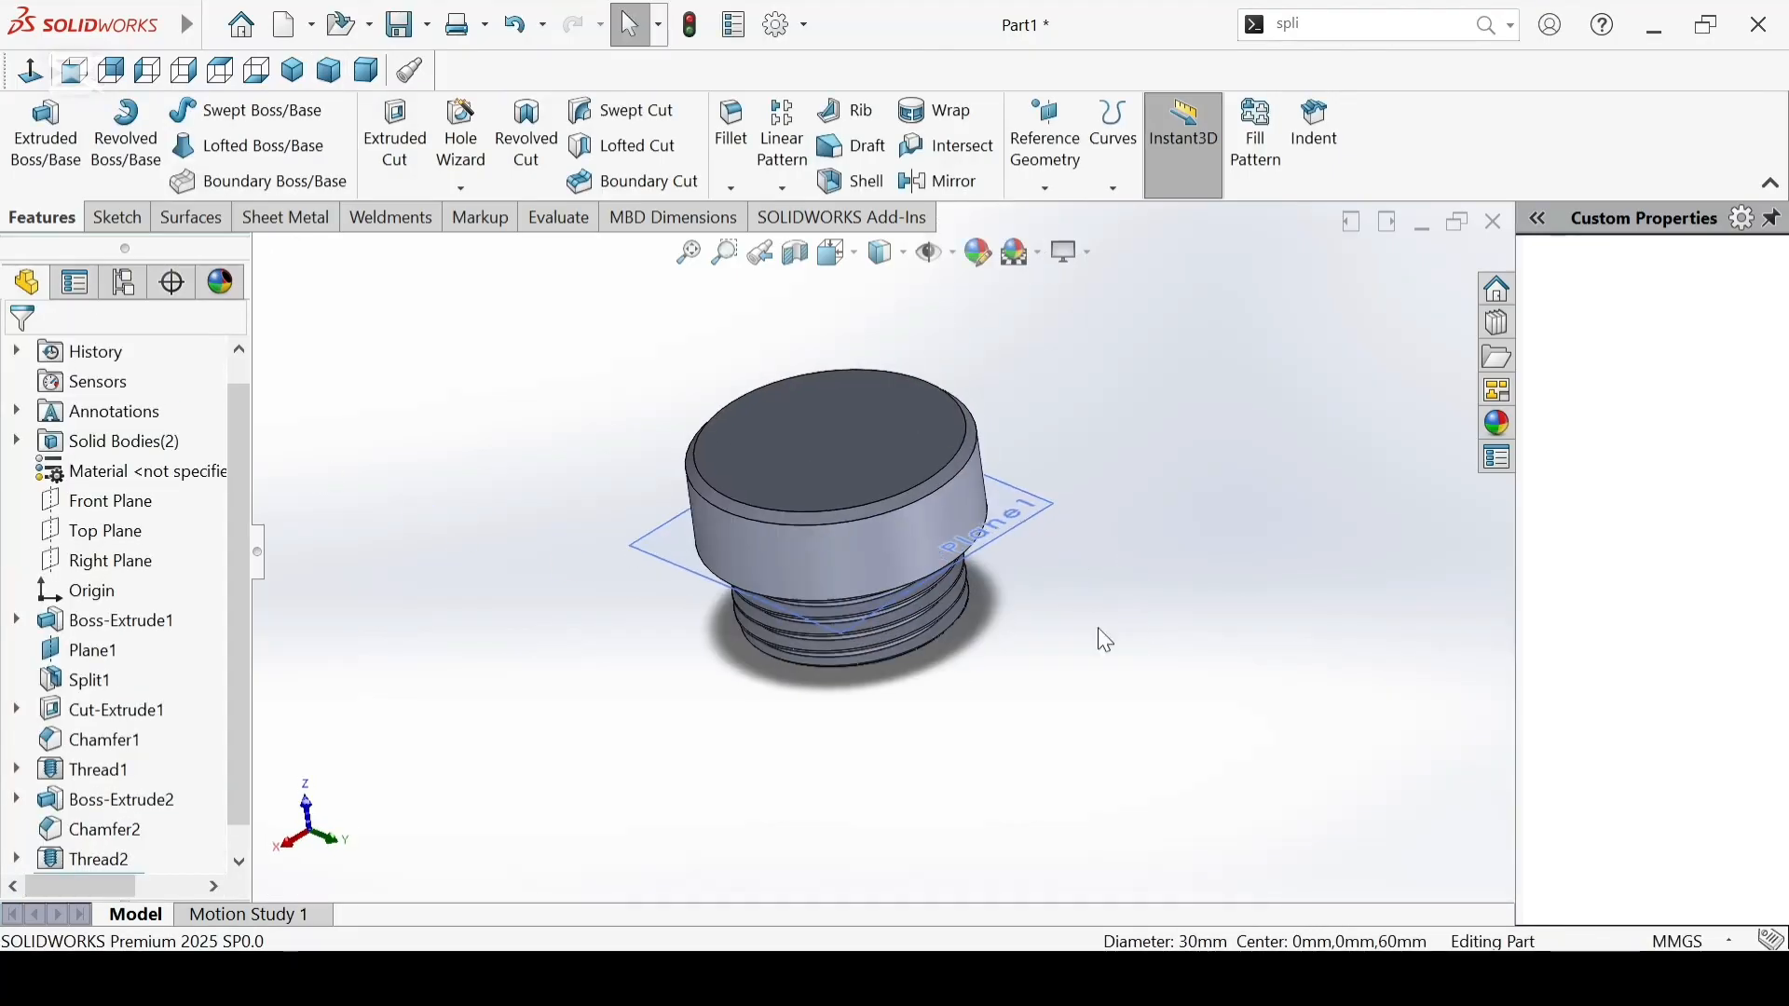
Step: Sketch a circle about 2.13 mm in diameter on the lid's chamfered end face plane, just beyond the lid's outer edge above the origin
click(797, 421)
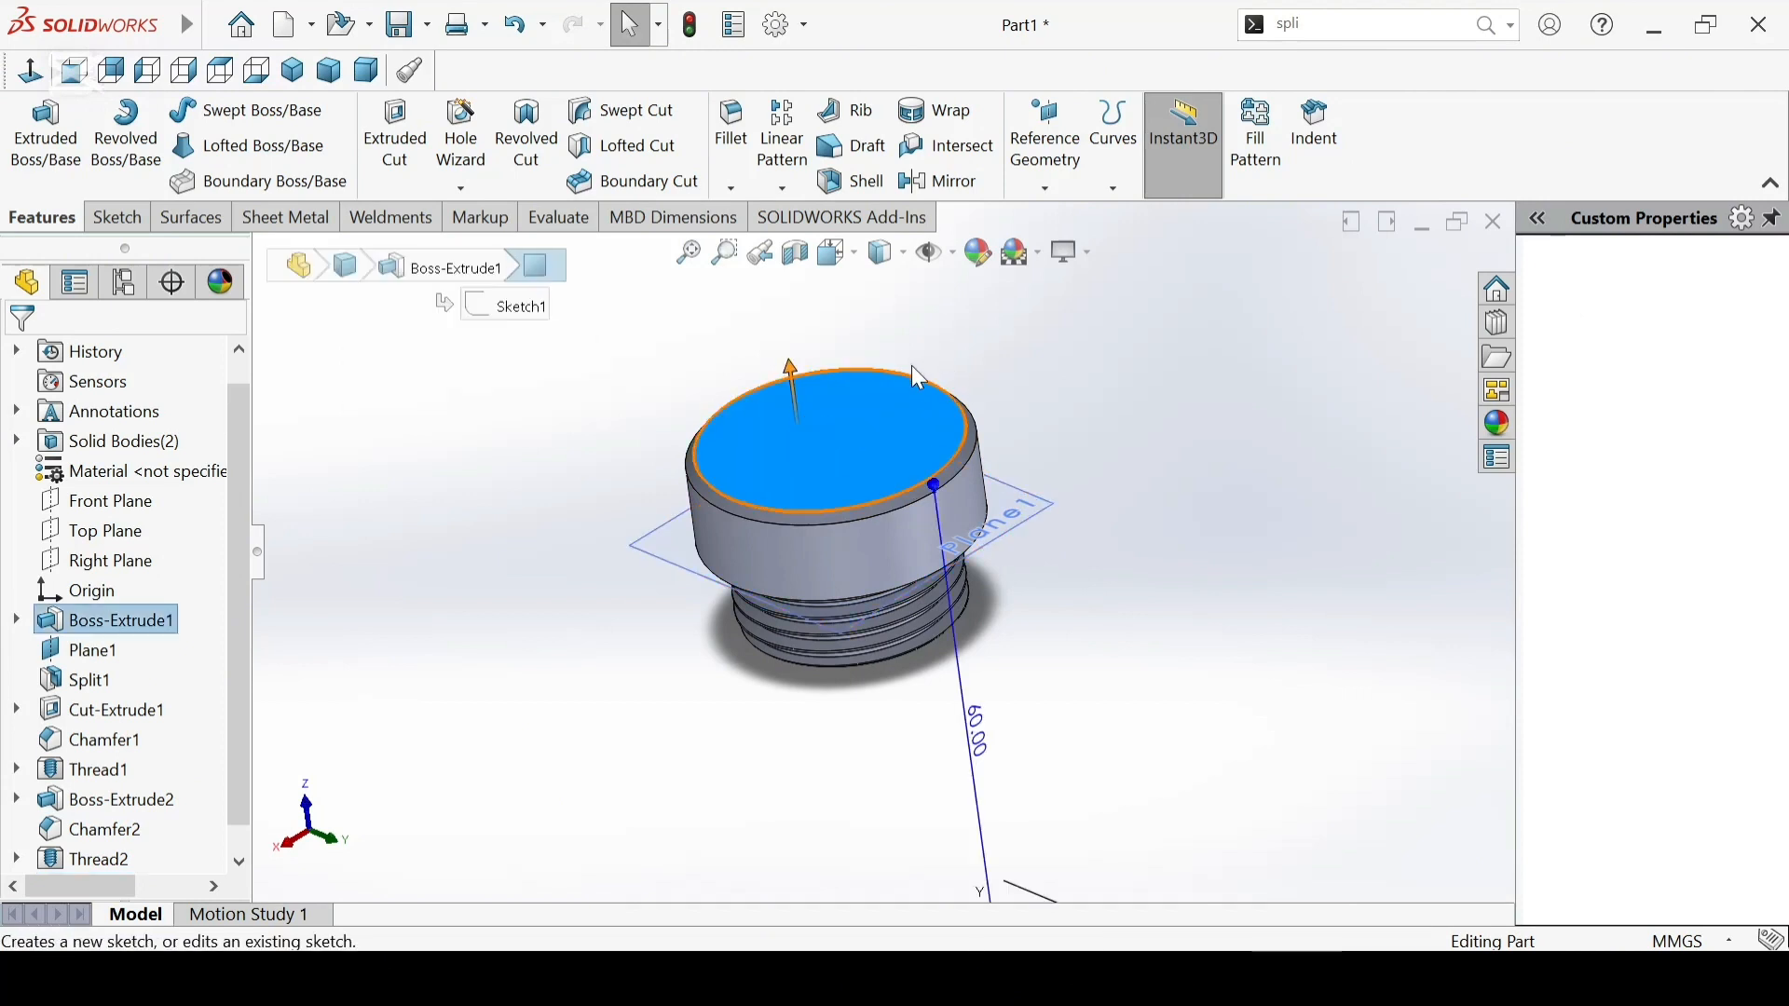
click(907, 365)
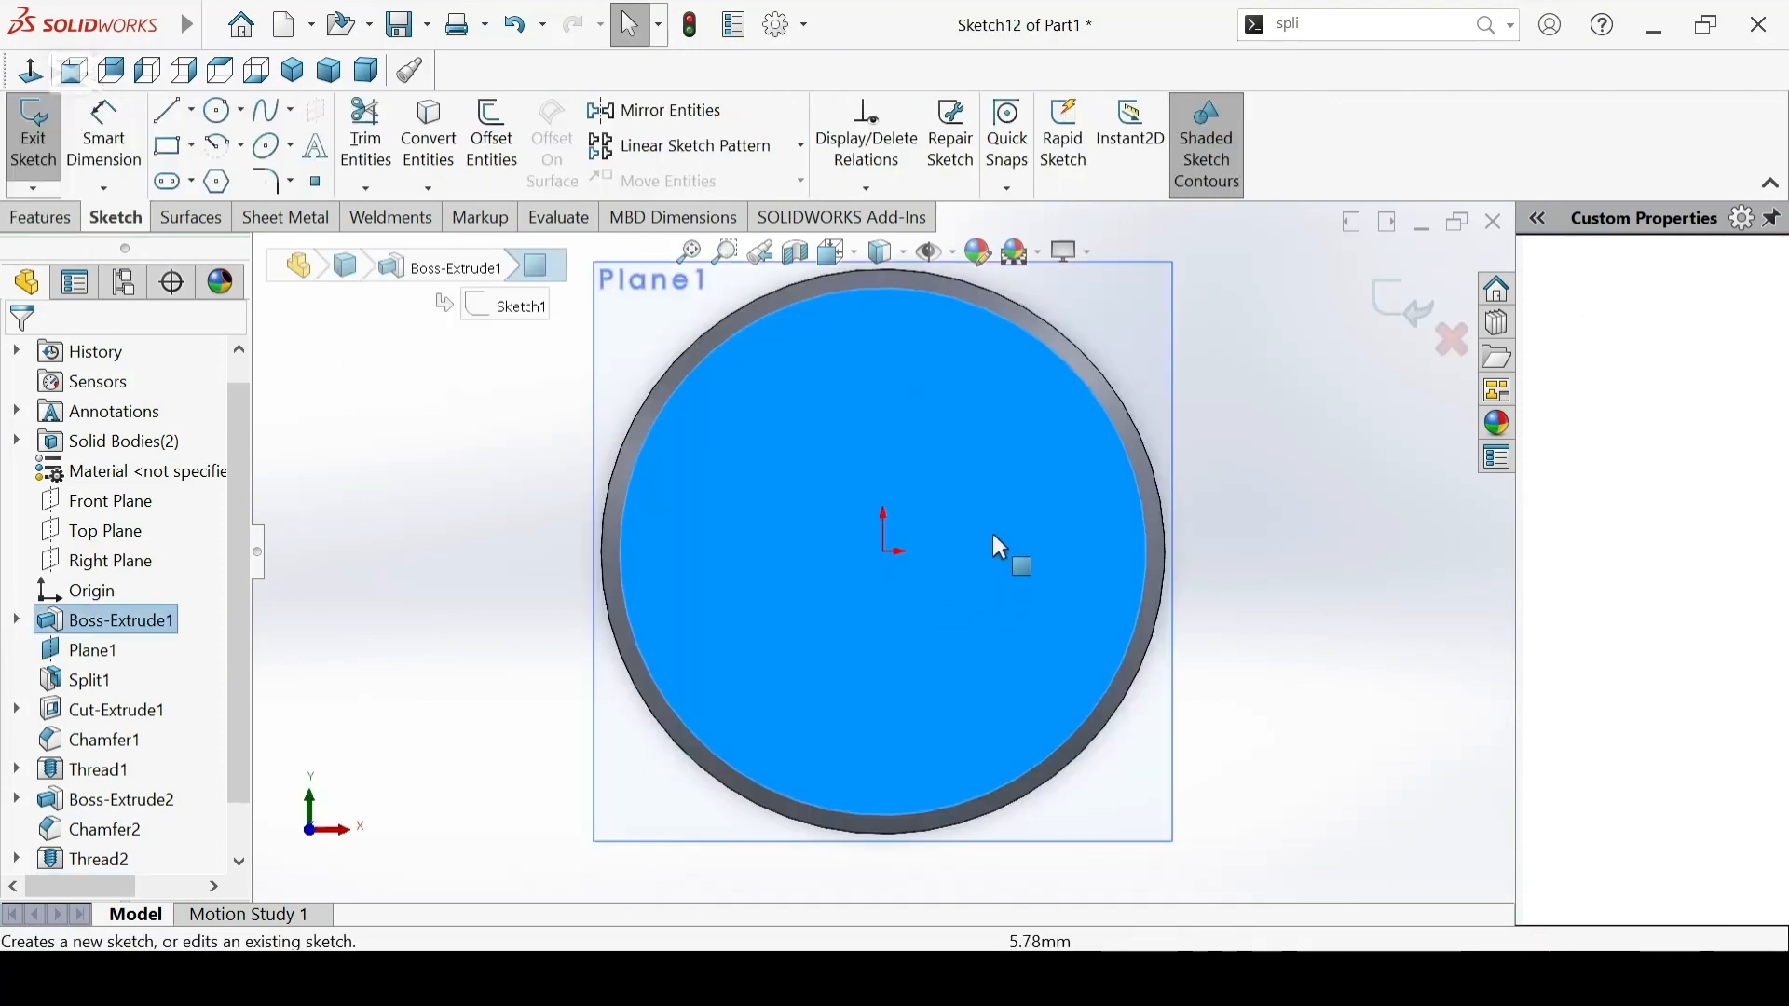
scroll(978, 522, up, 3)
scroll(834, 400, down, 2)
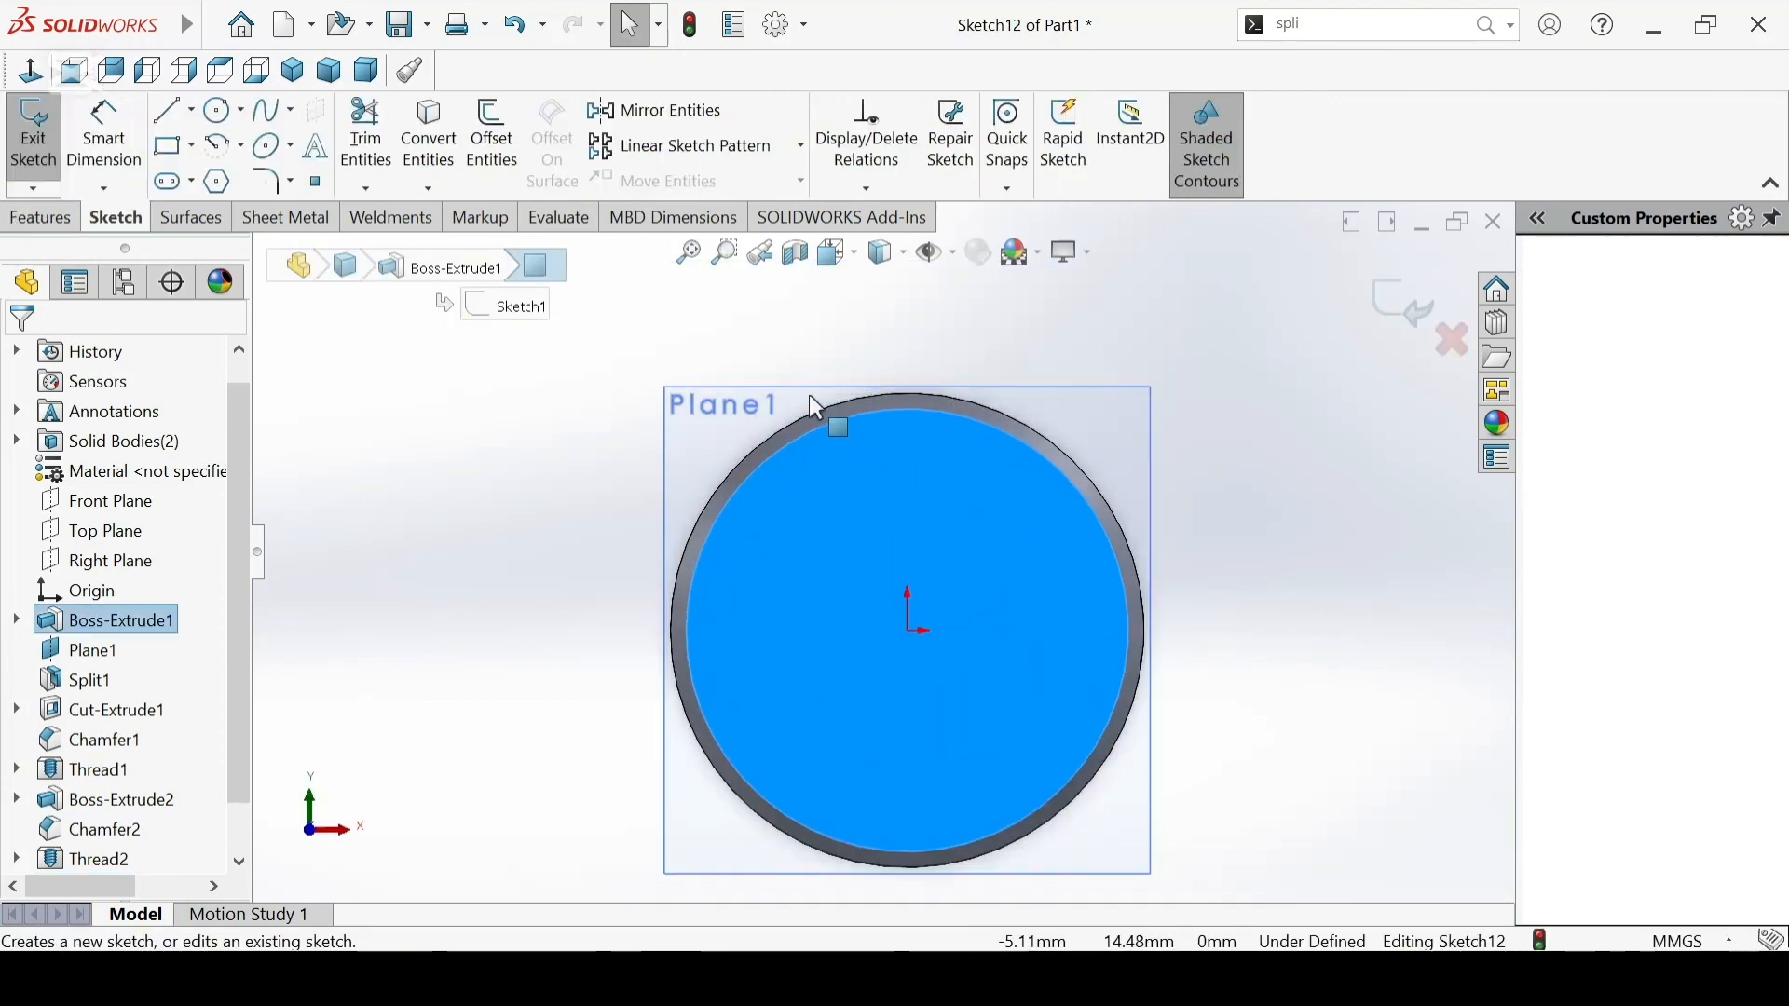
click(217, 113)
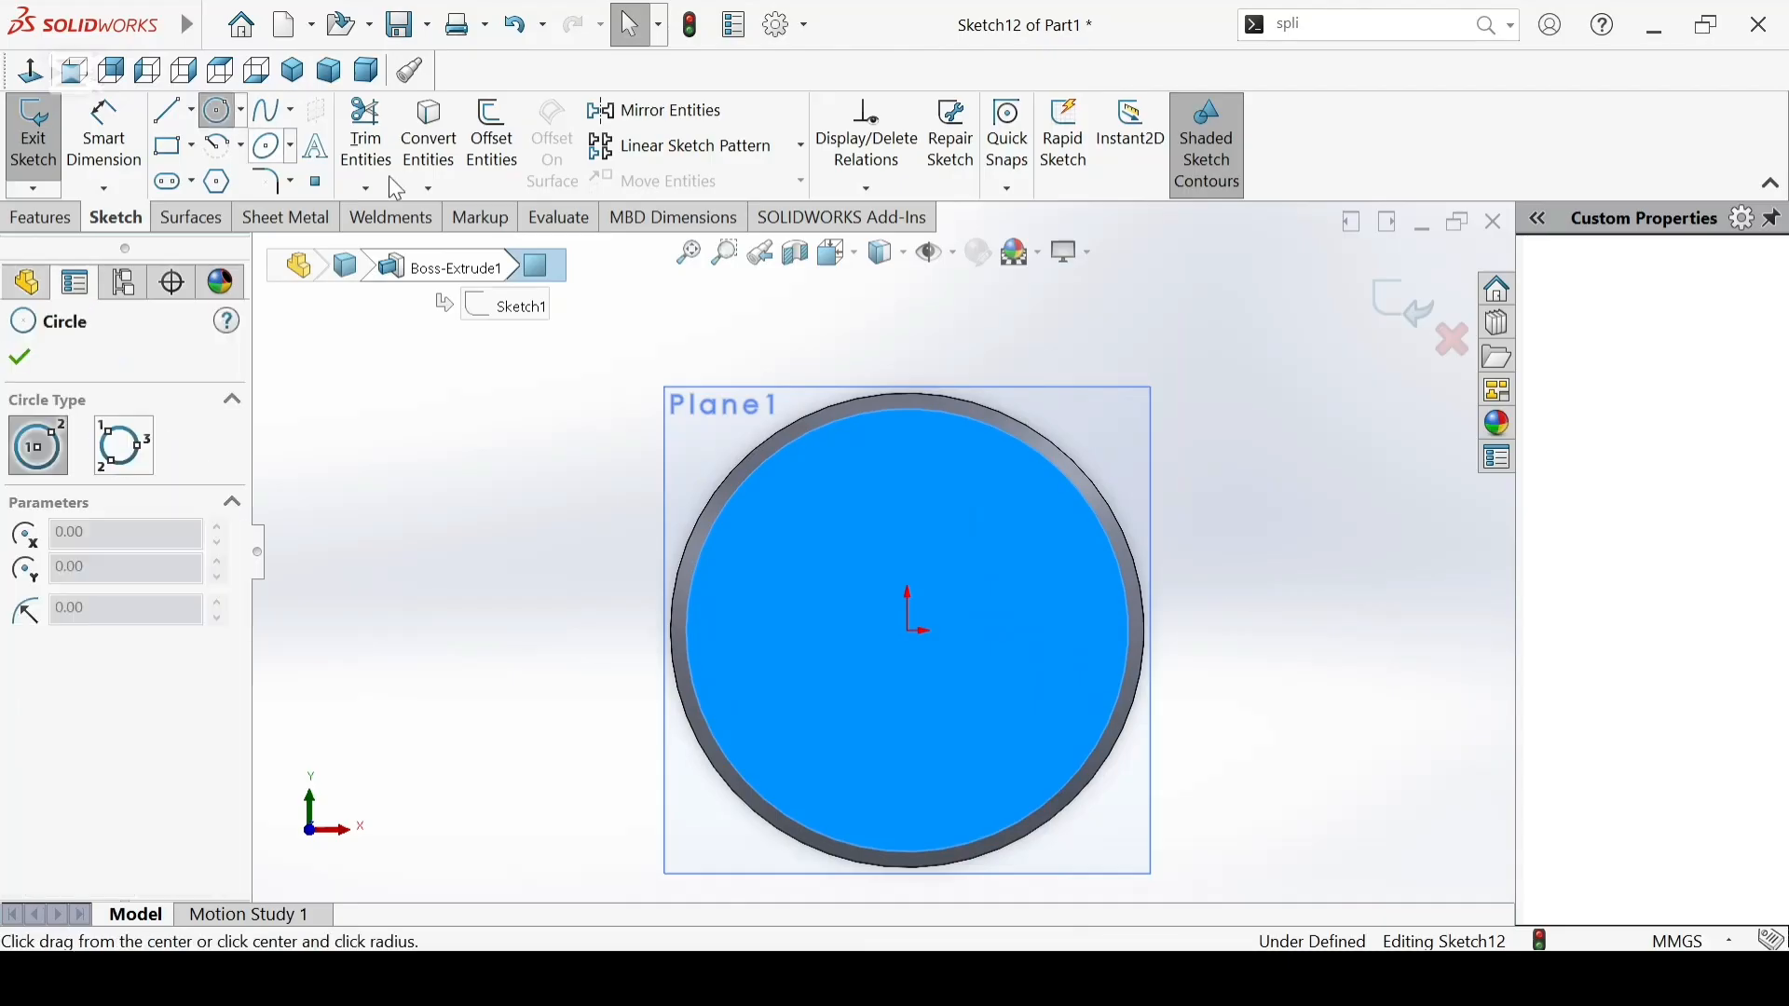
click(891, 348)
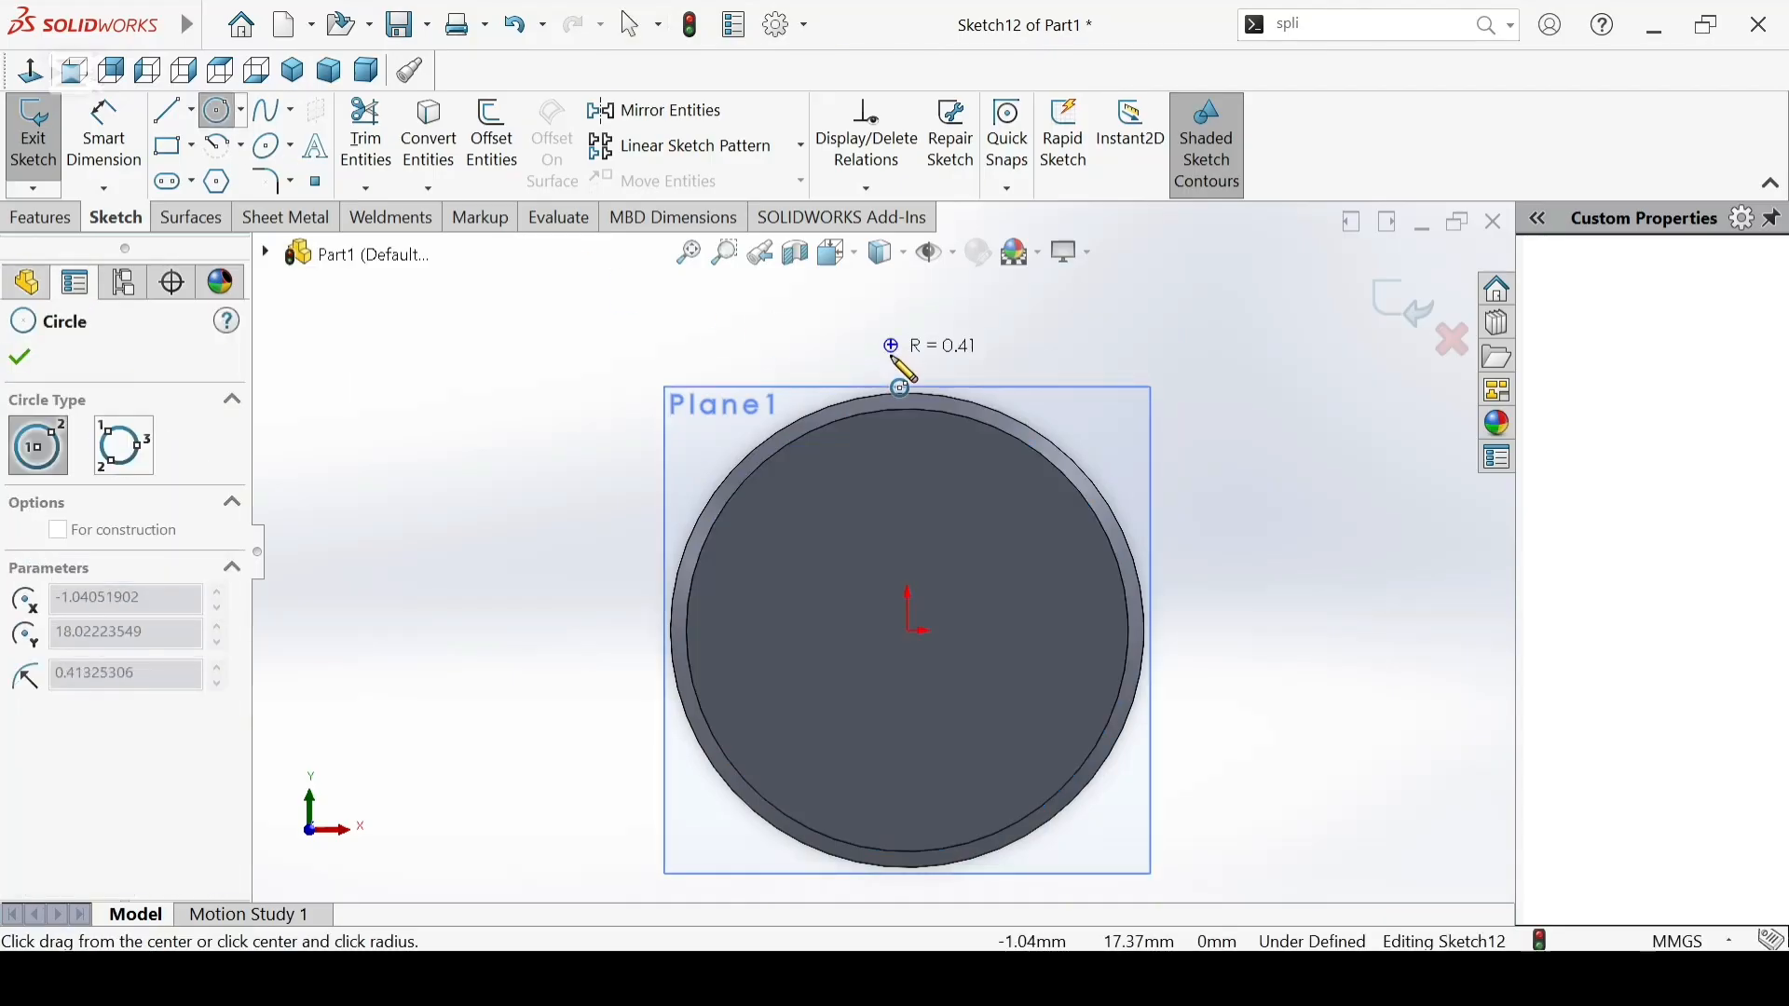
click(897, 365)
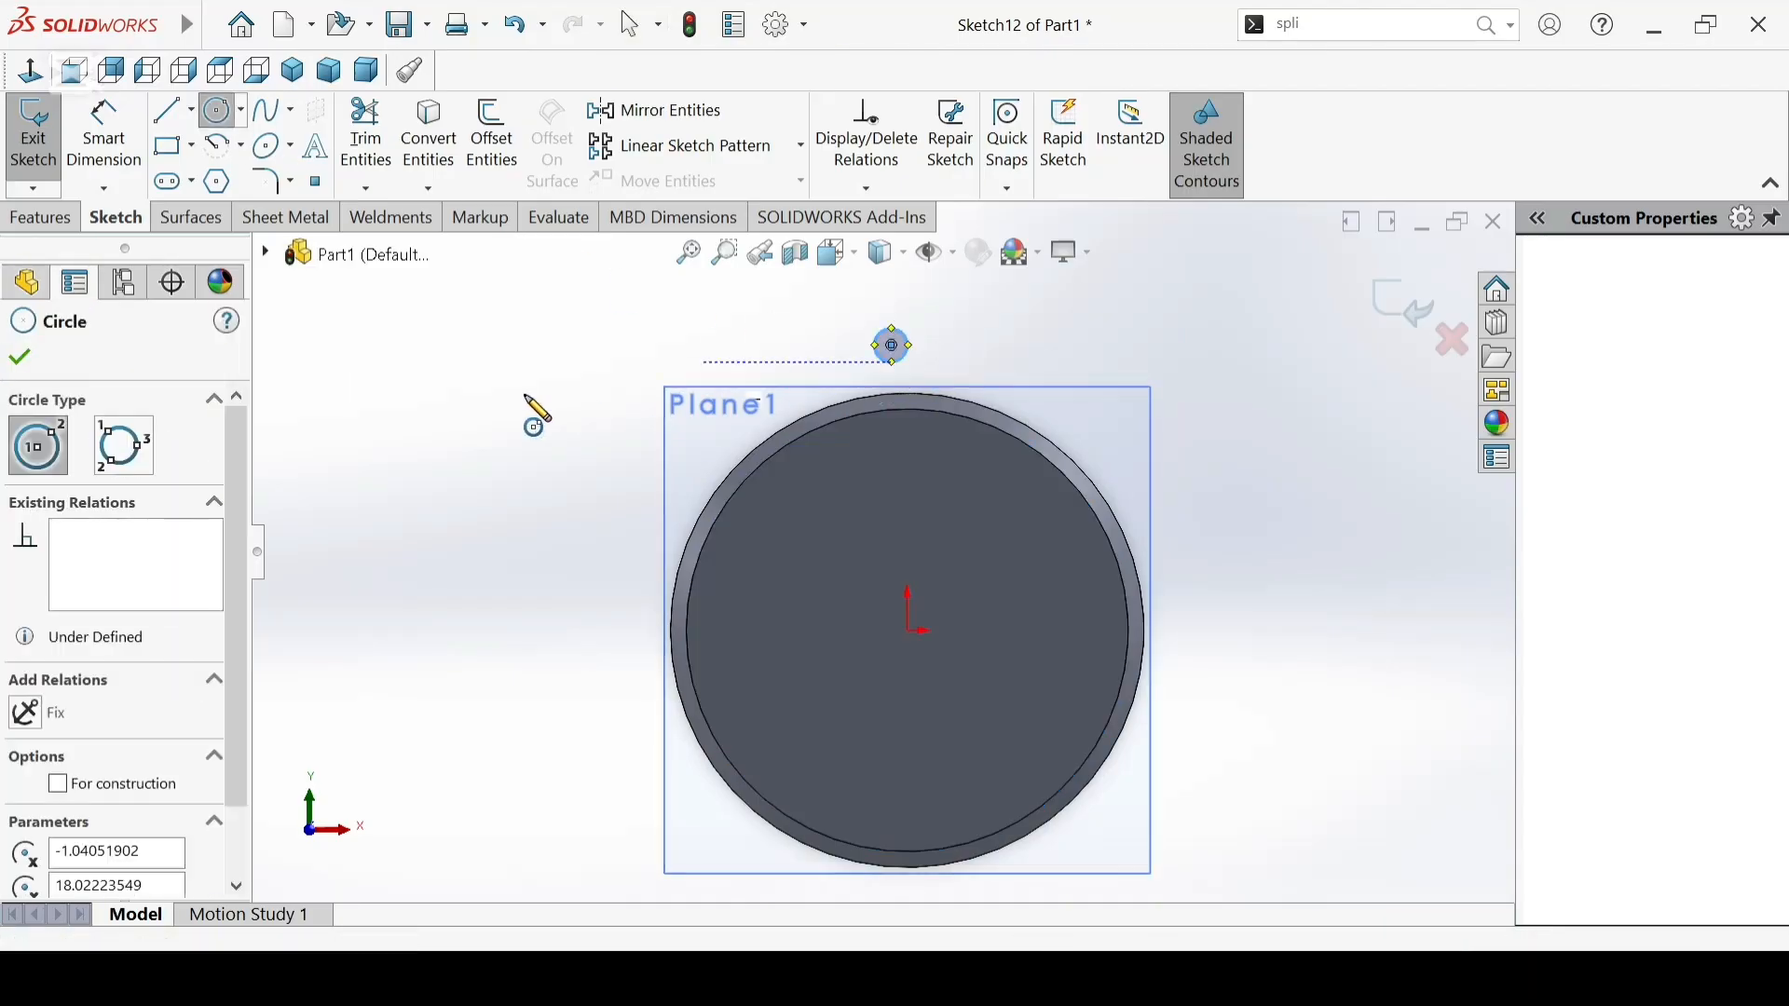
click(20, 358)
Step: Dimension the small circle's diameter as 2 mm
click(105, 140)
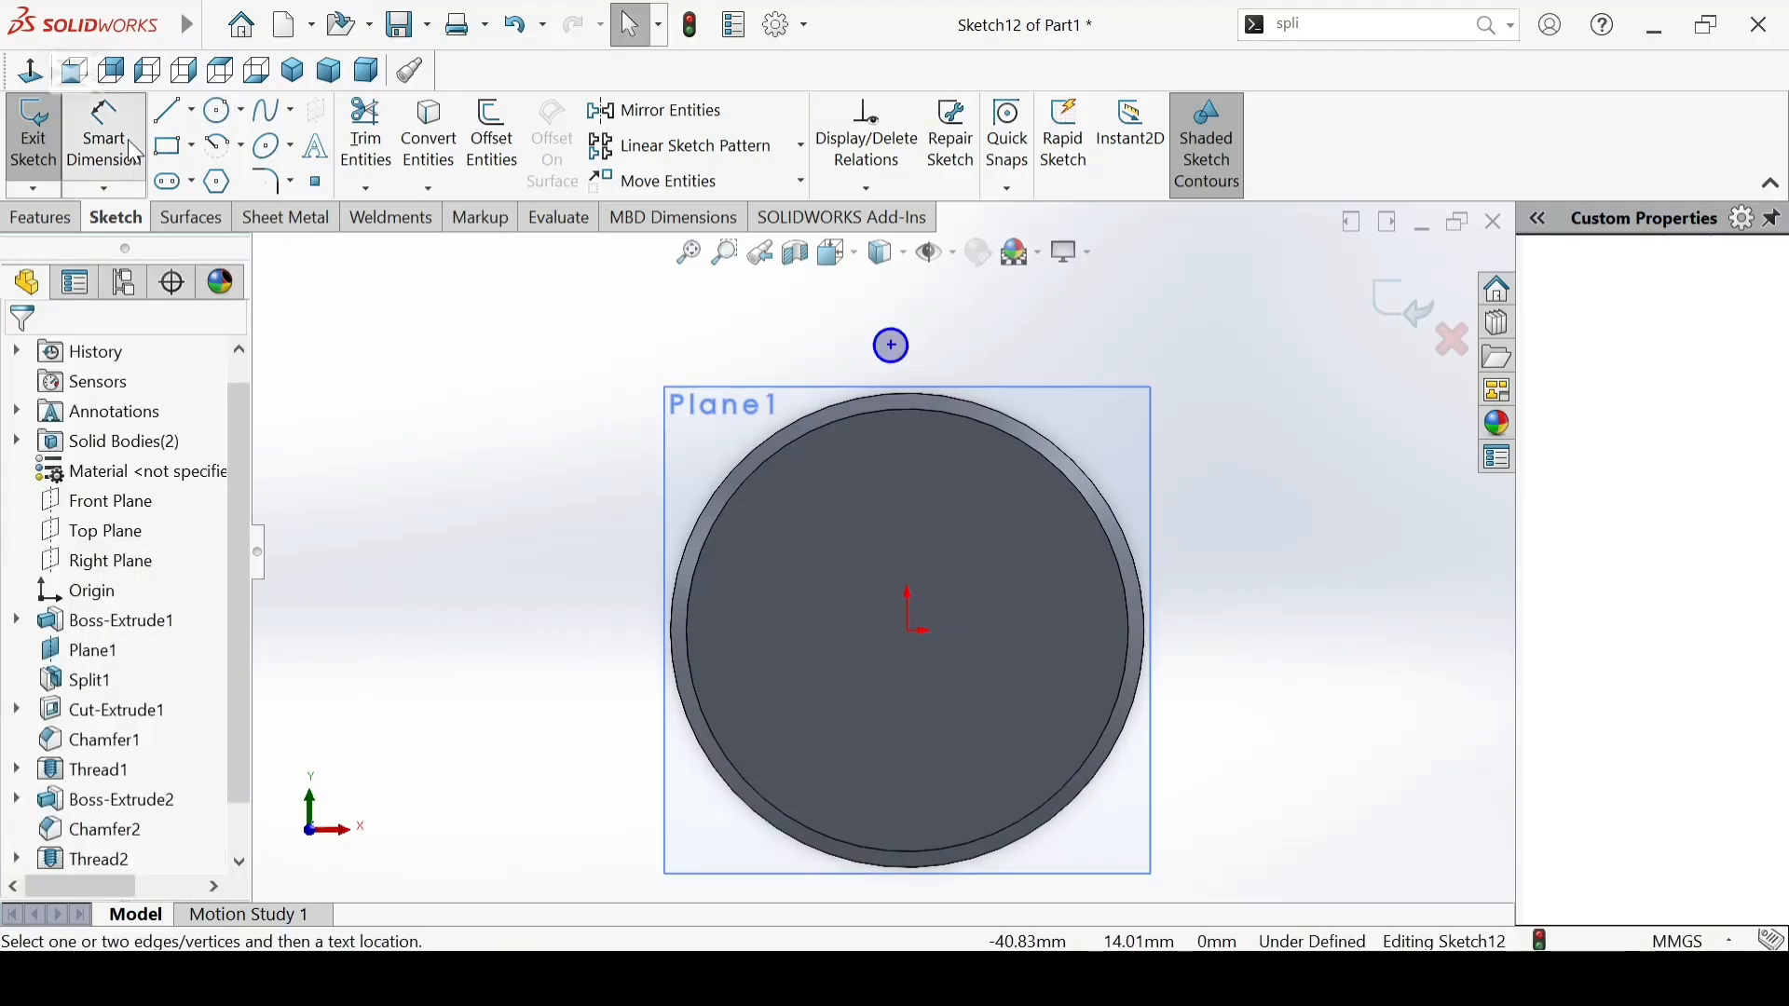
click(910, 345)
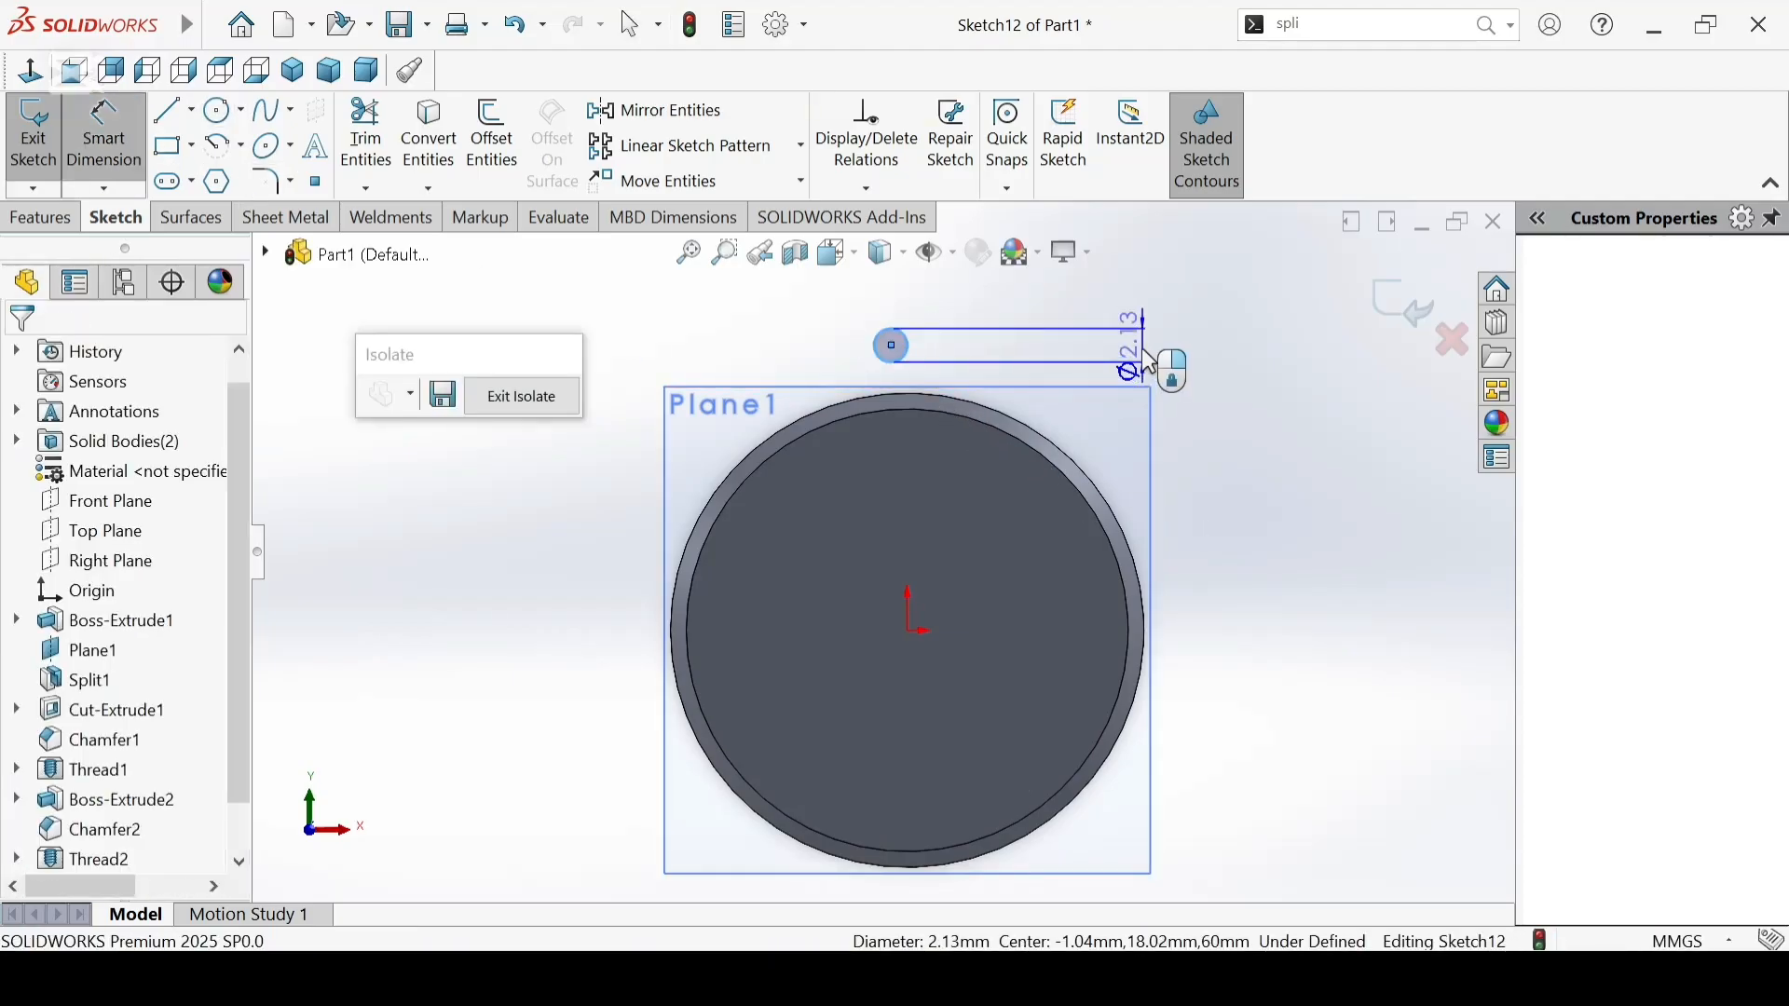
click(1151, 363)
click(1152, 364)
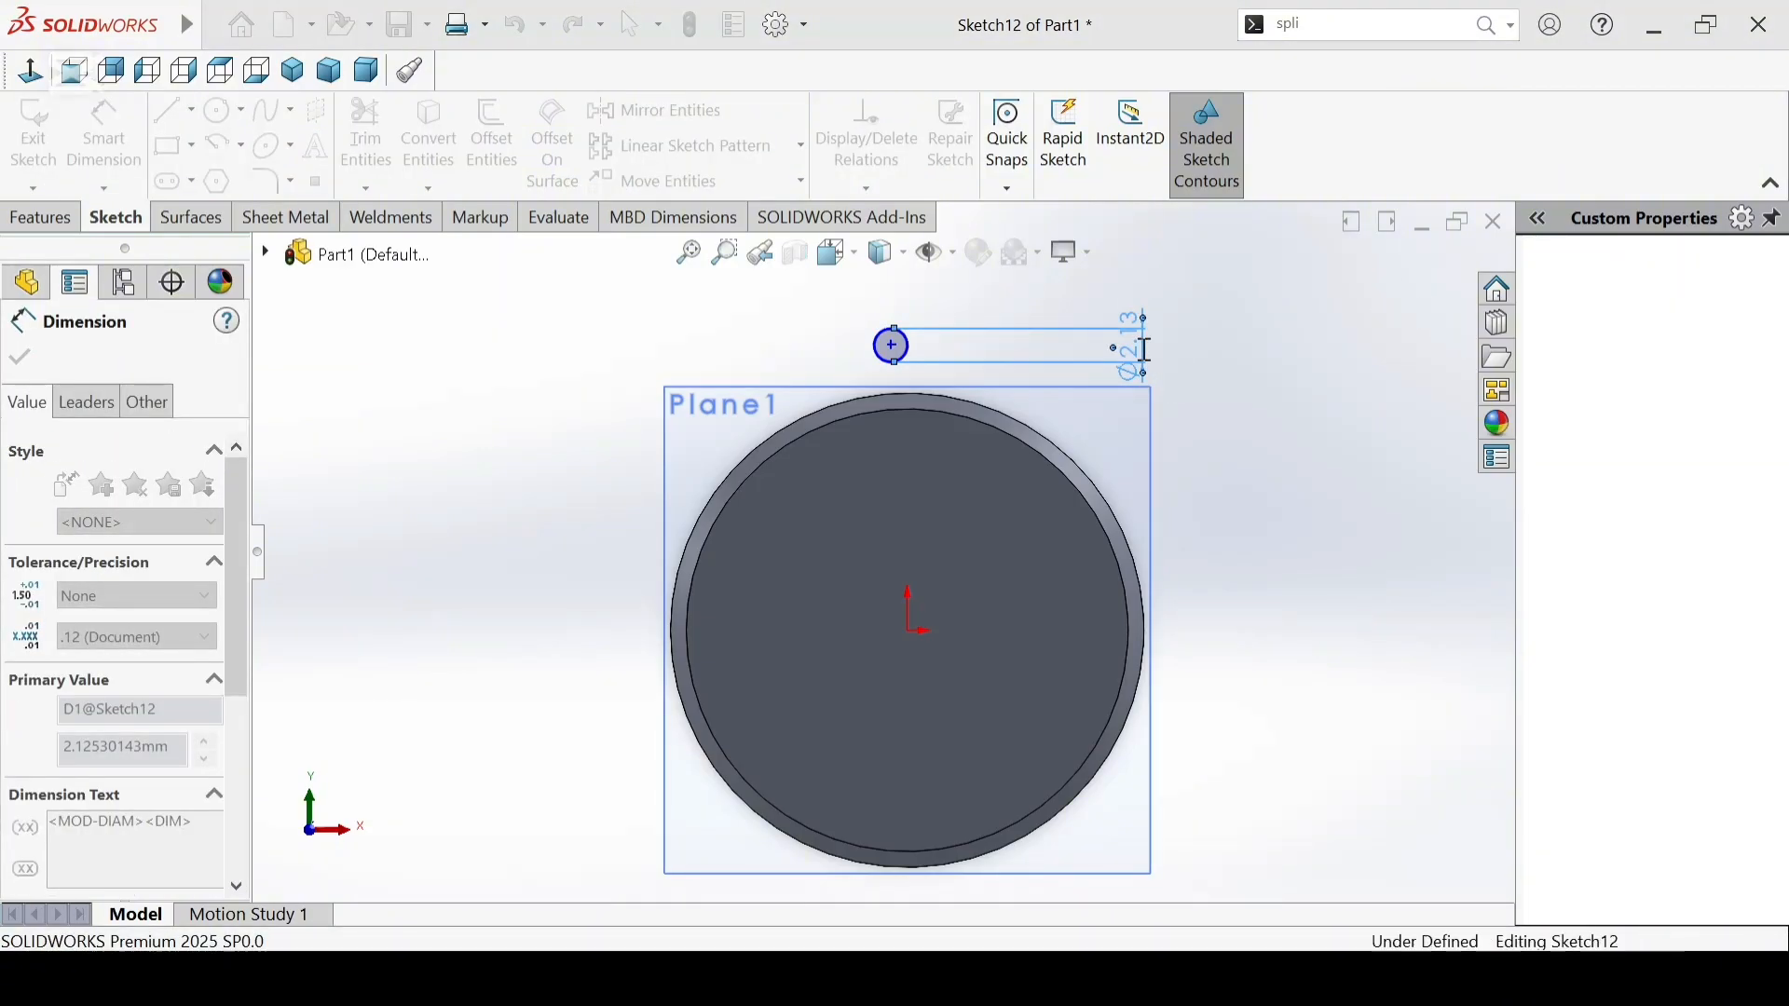
text(2)
key(Return)
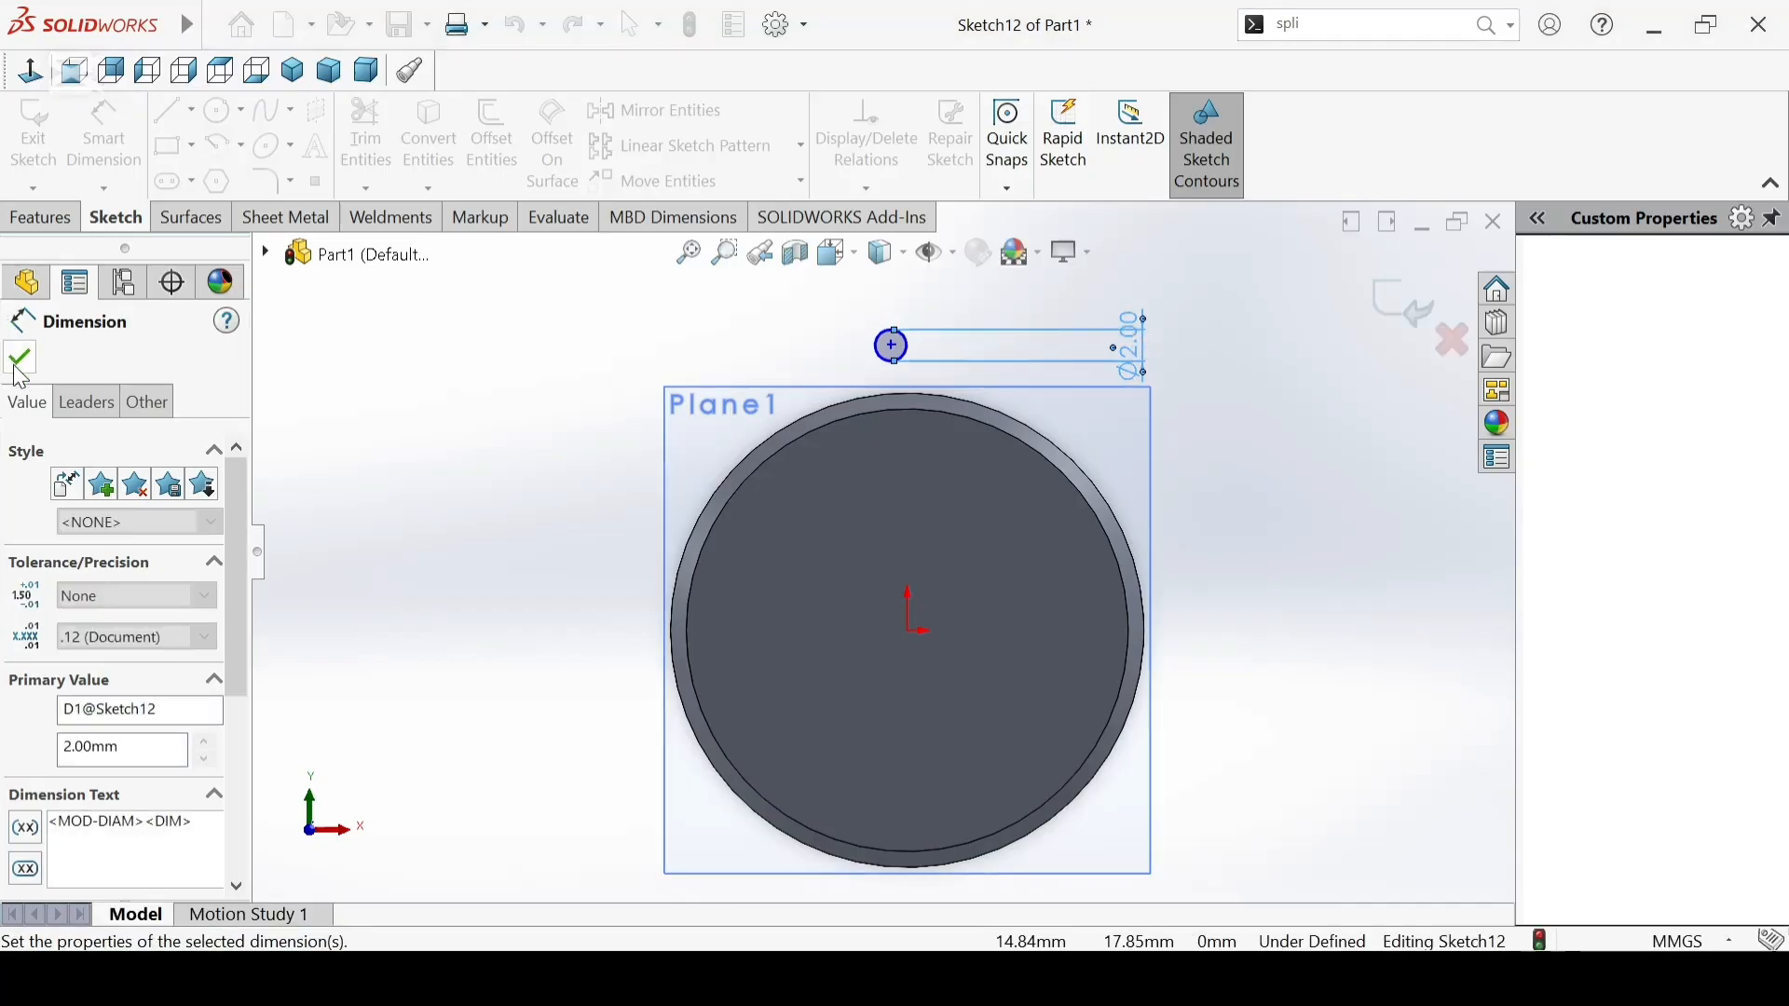
click(19, 359)
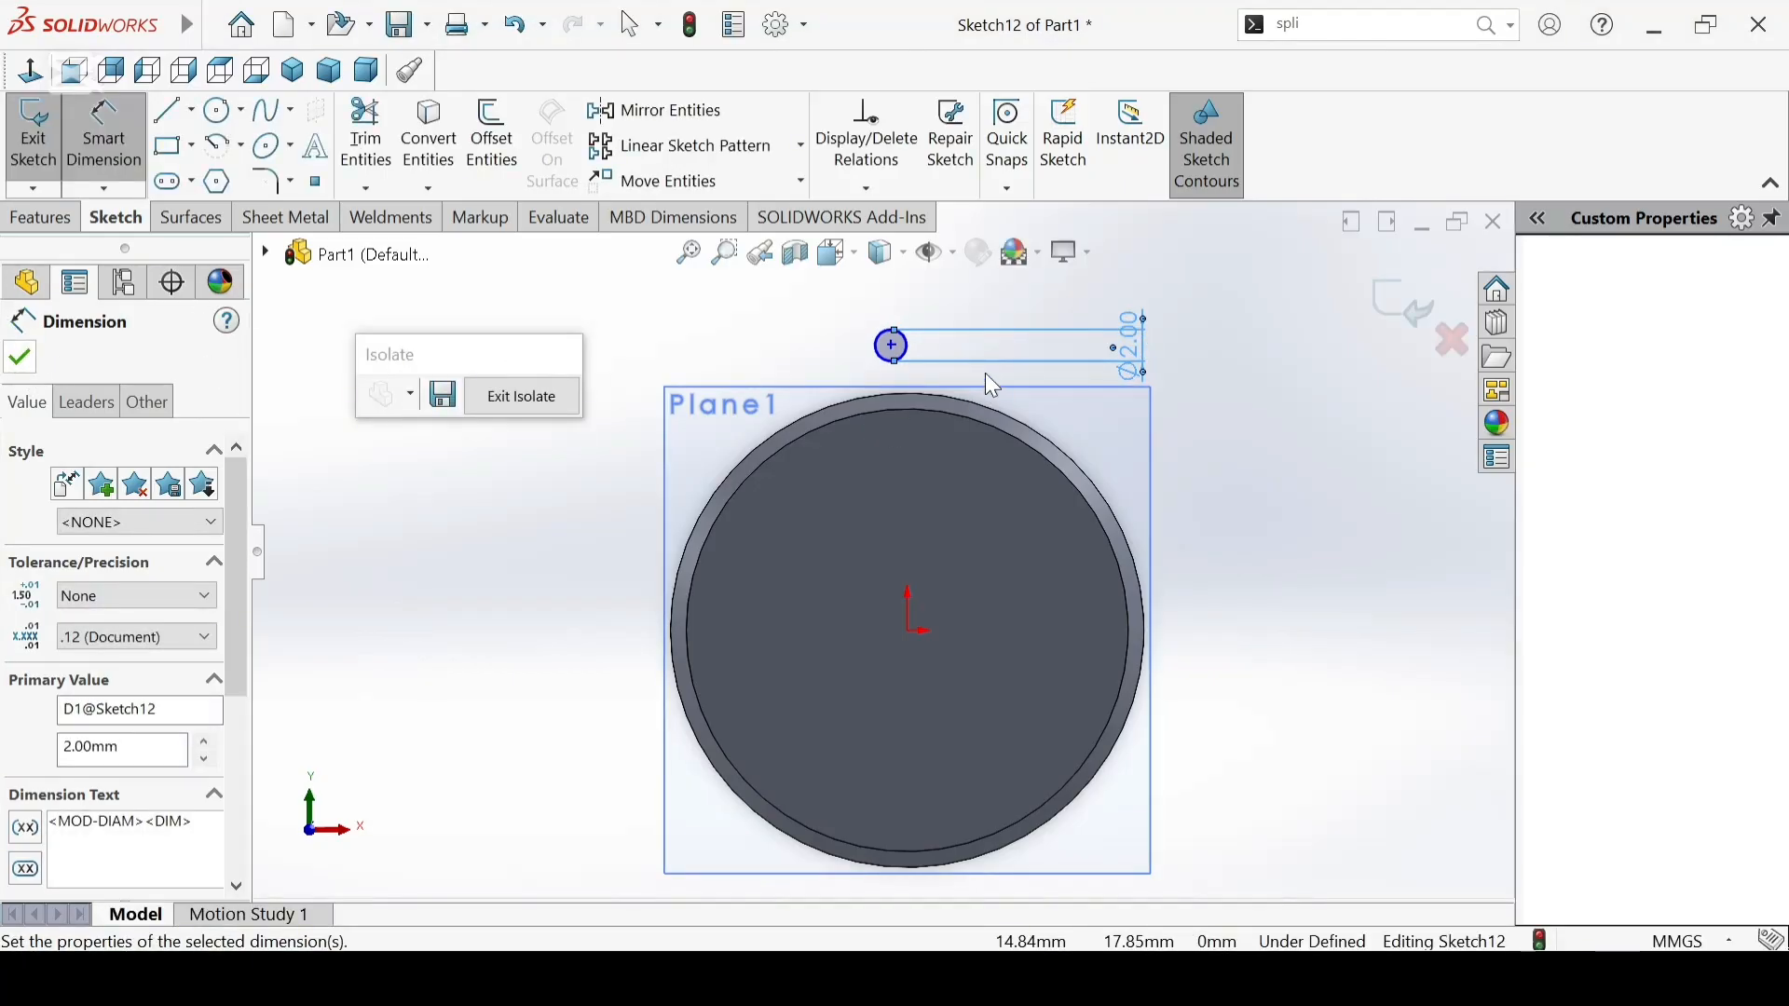
Step: Make the 2 mm circle's centre coincident with the lid's outer circular edge
click(892, 346)
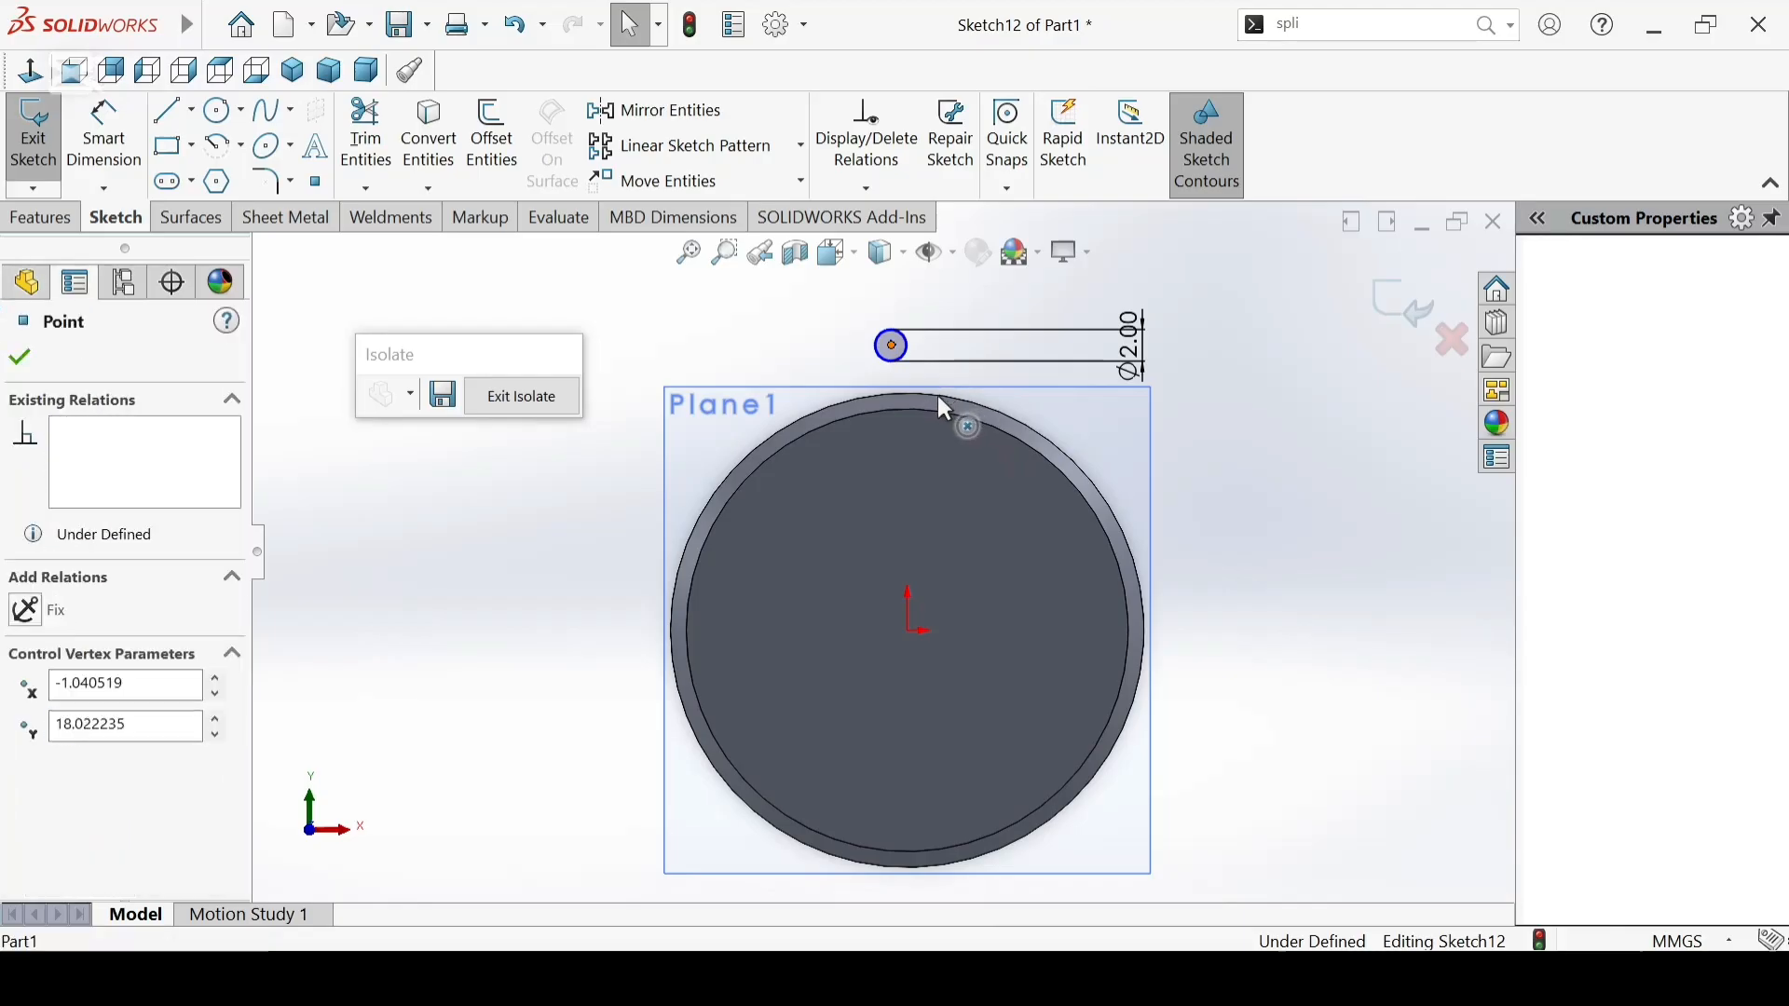
ctrl+click(954, 399)
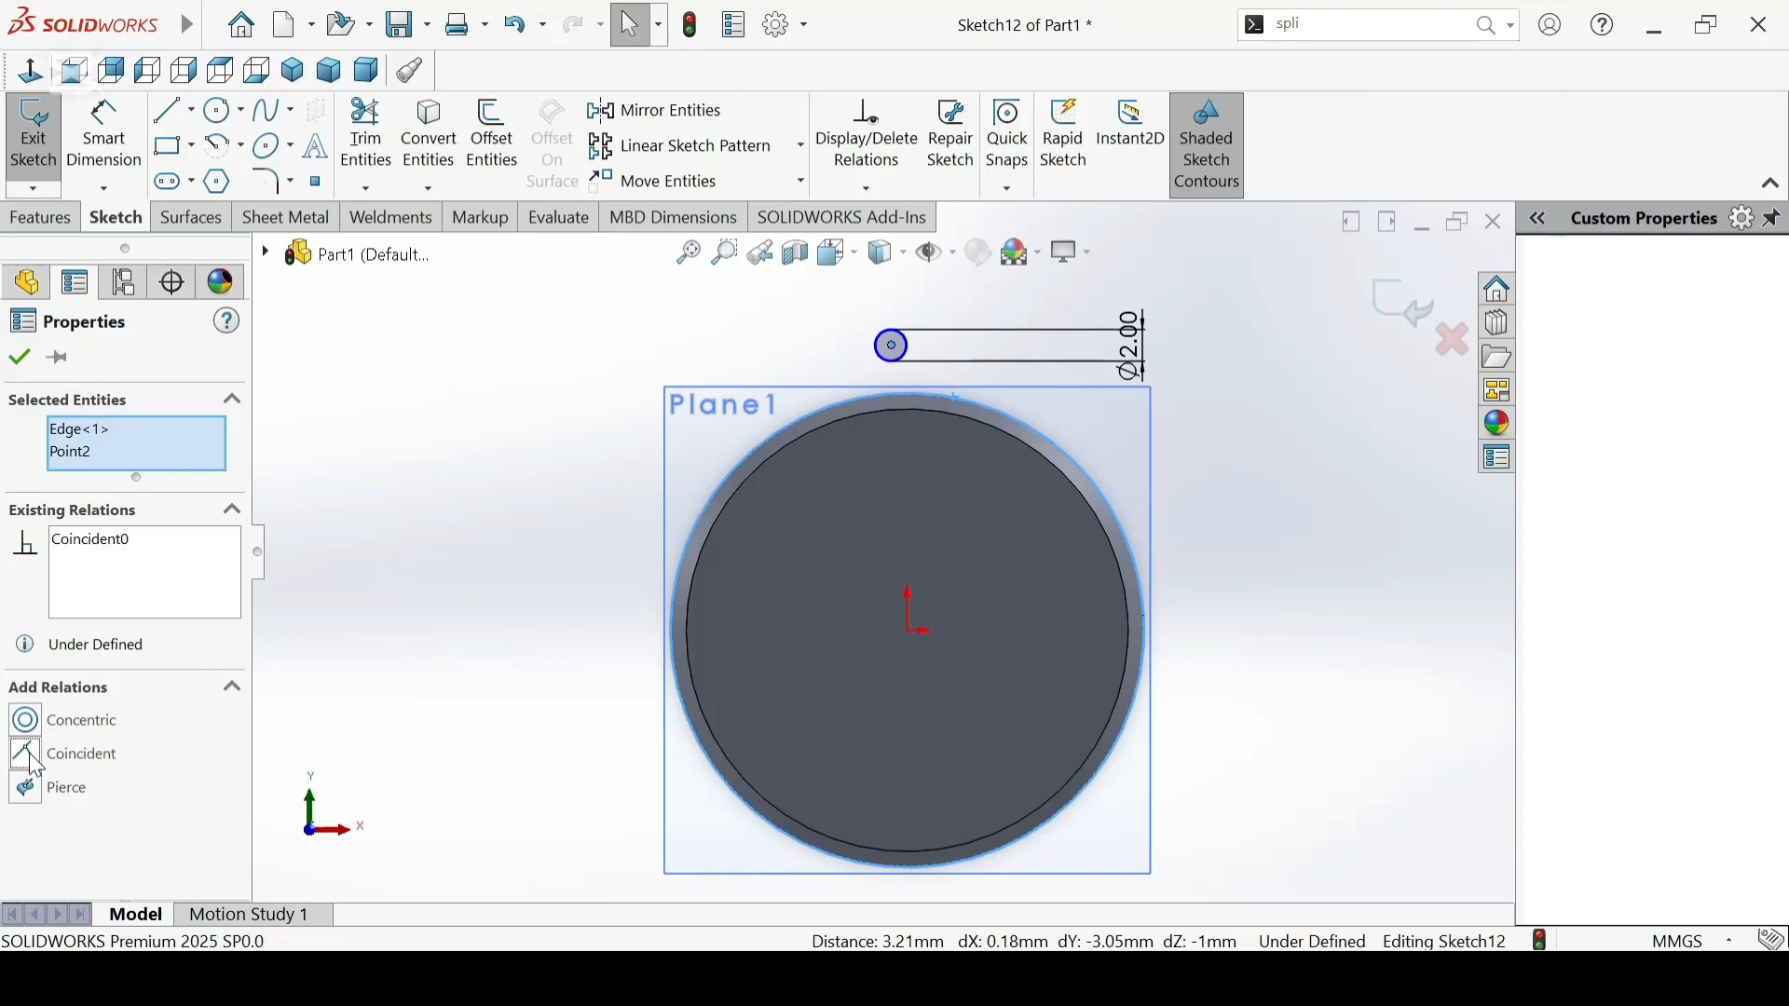
click(35, 766)
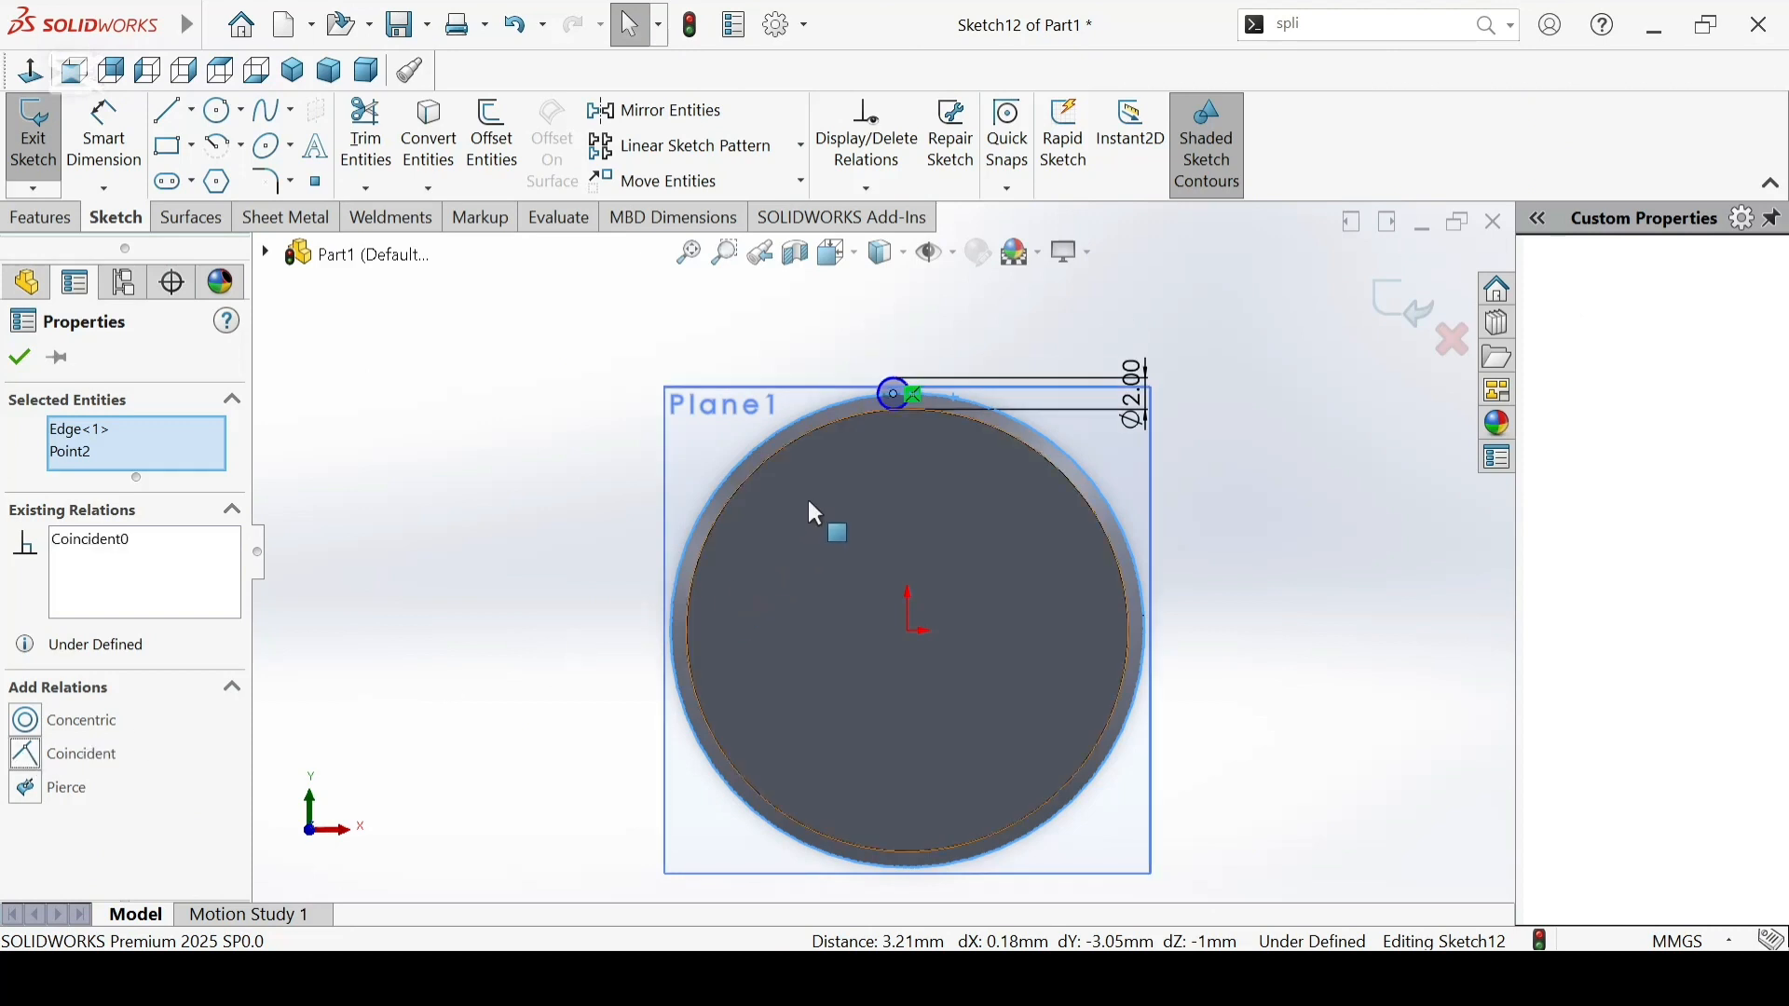
click(19, 360)
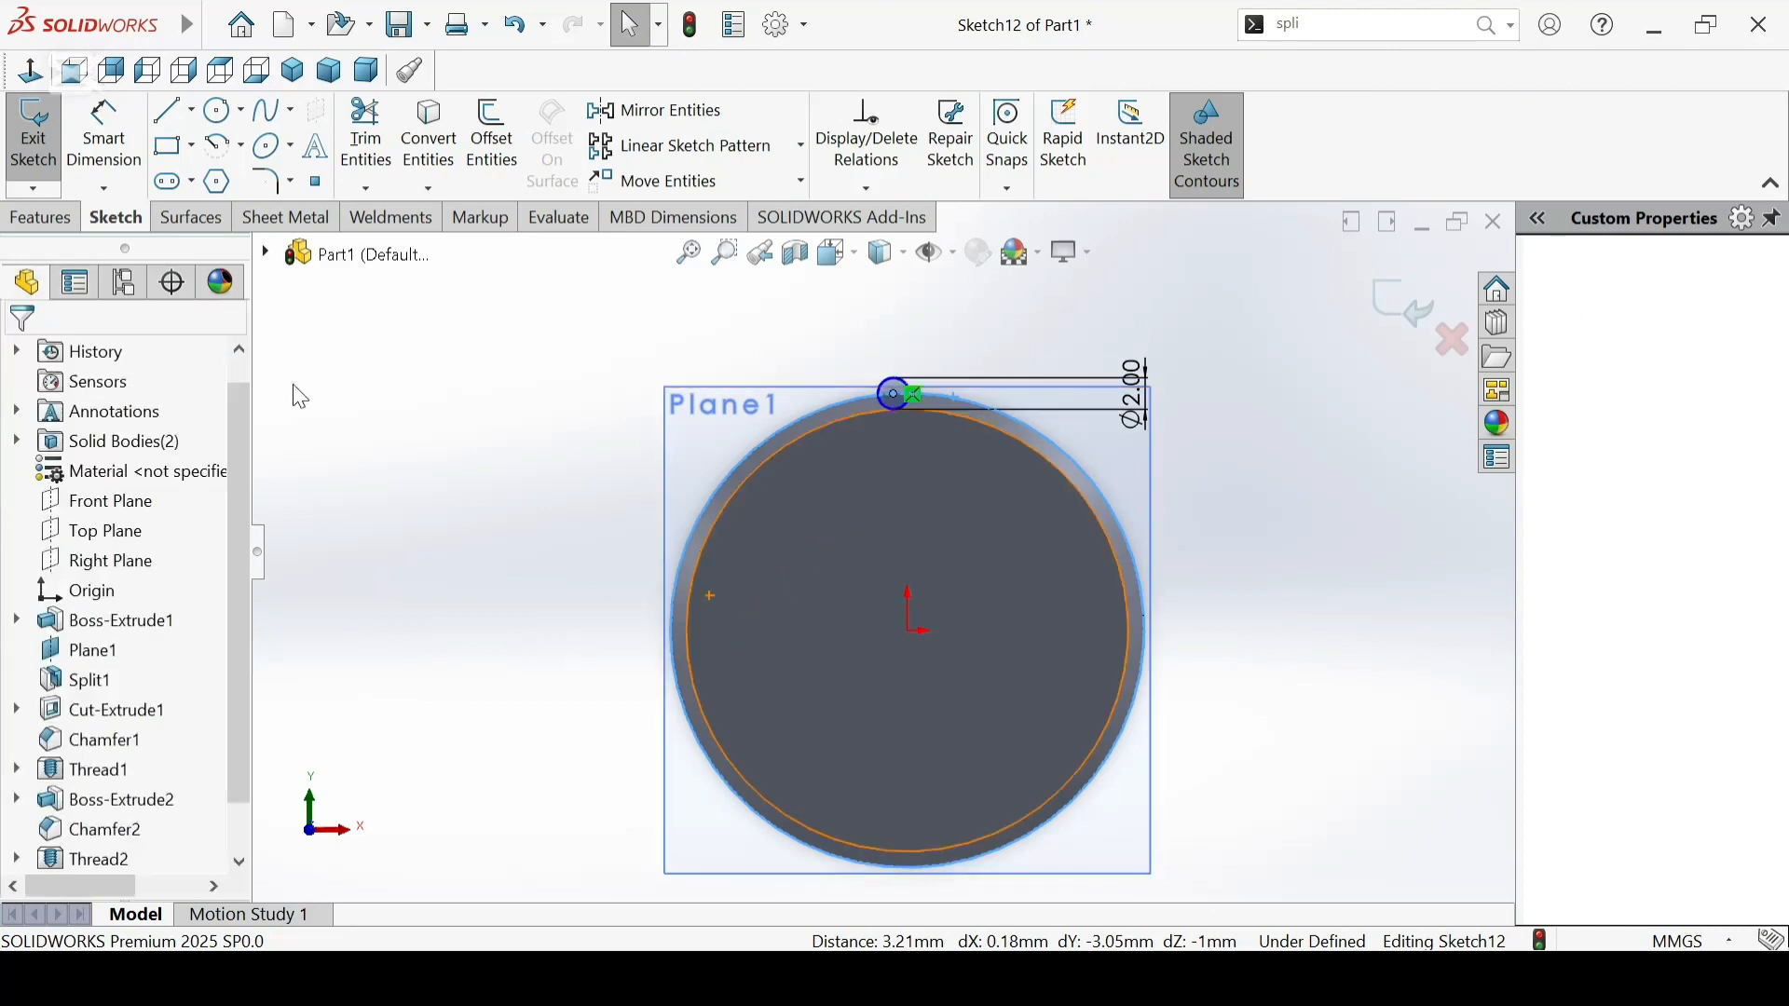
Step: Align the small circle's centre with the origin using a Vertical relation
click(893, 395)
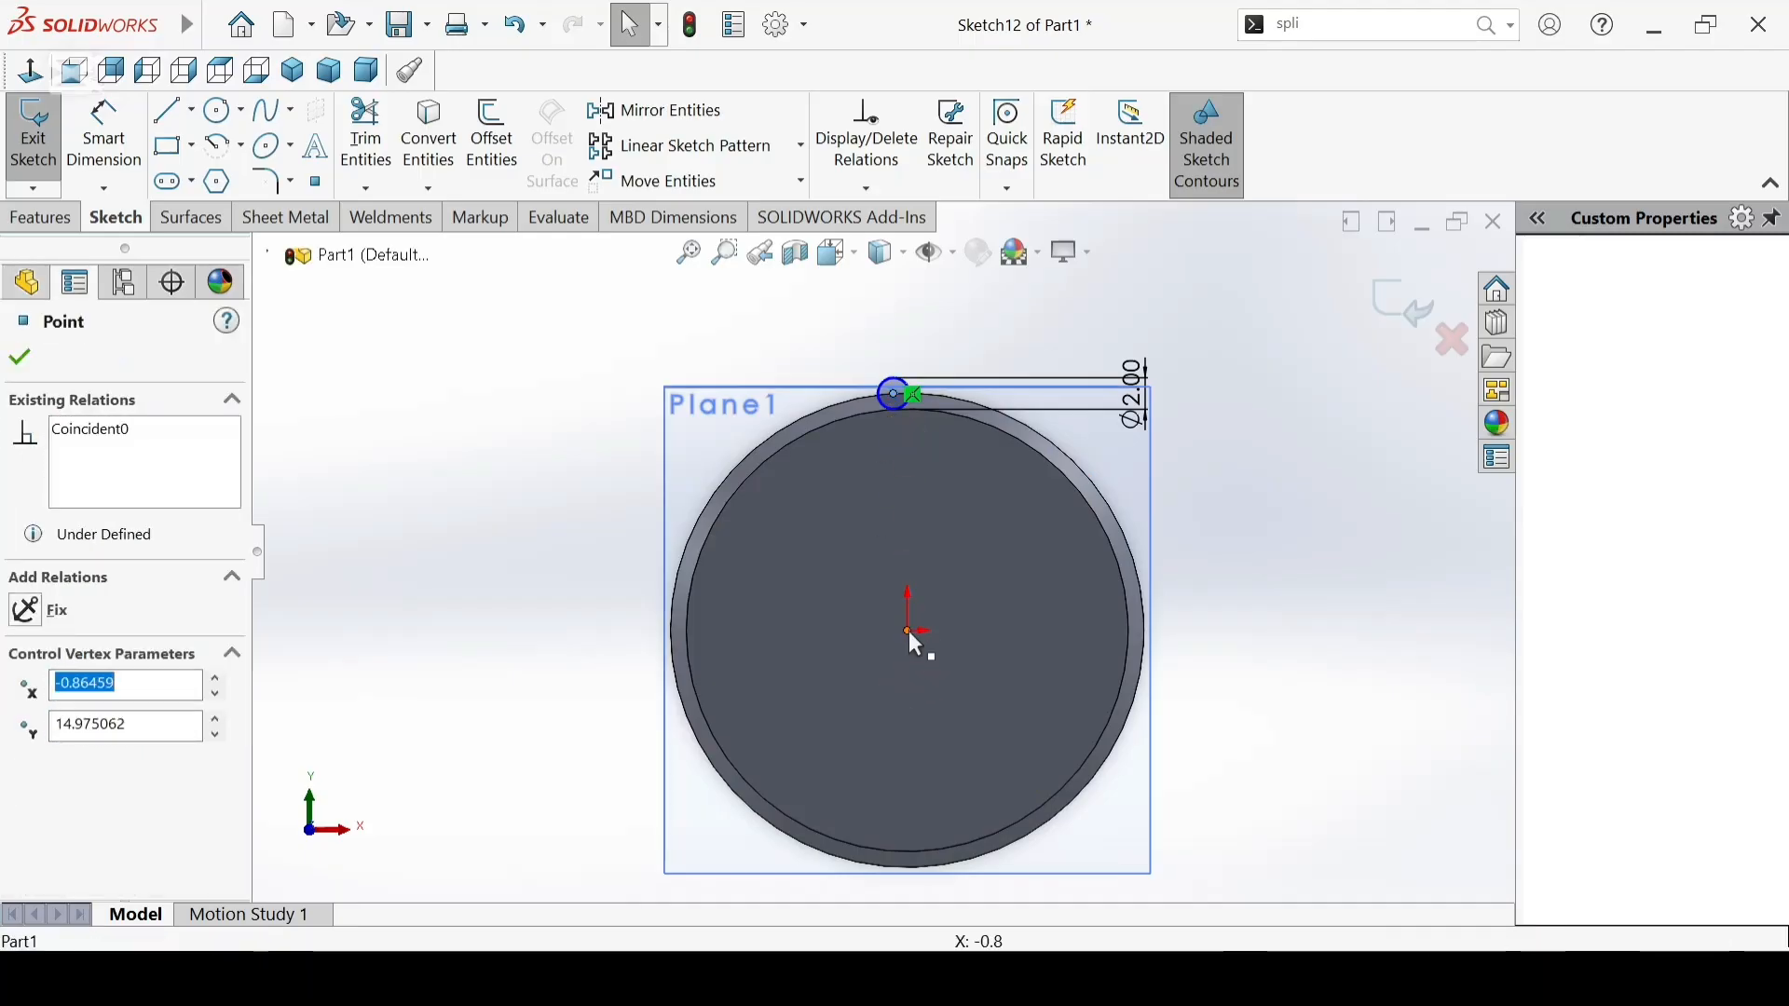
click(527, 671)
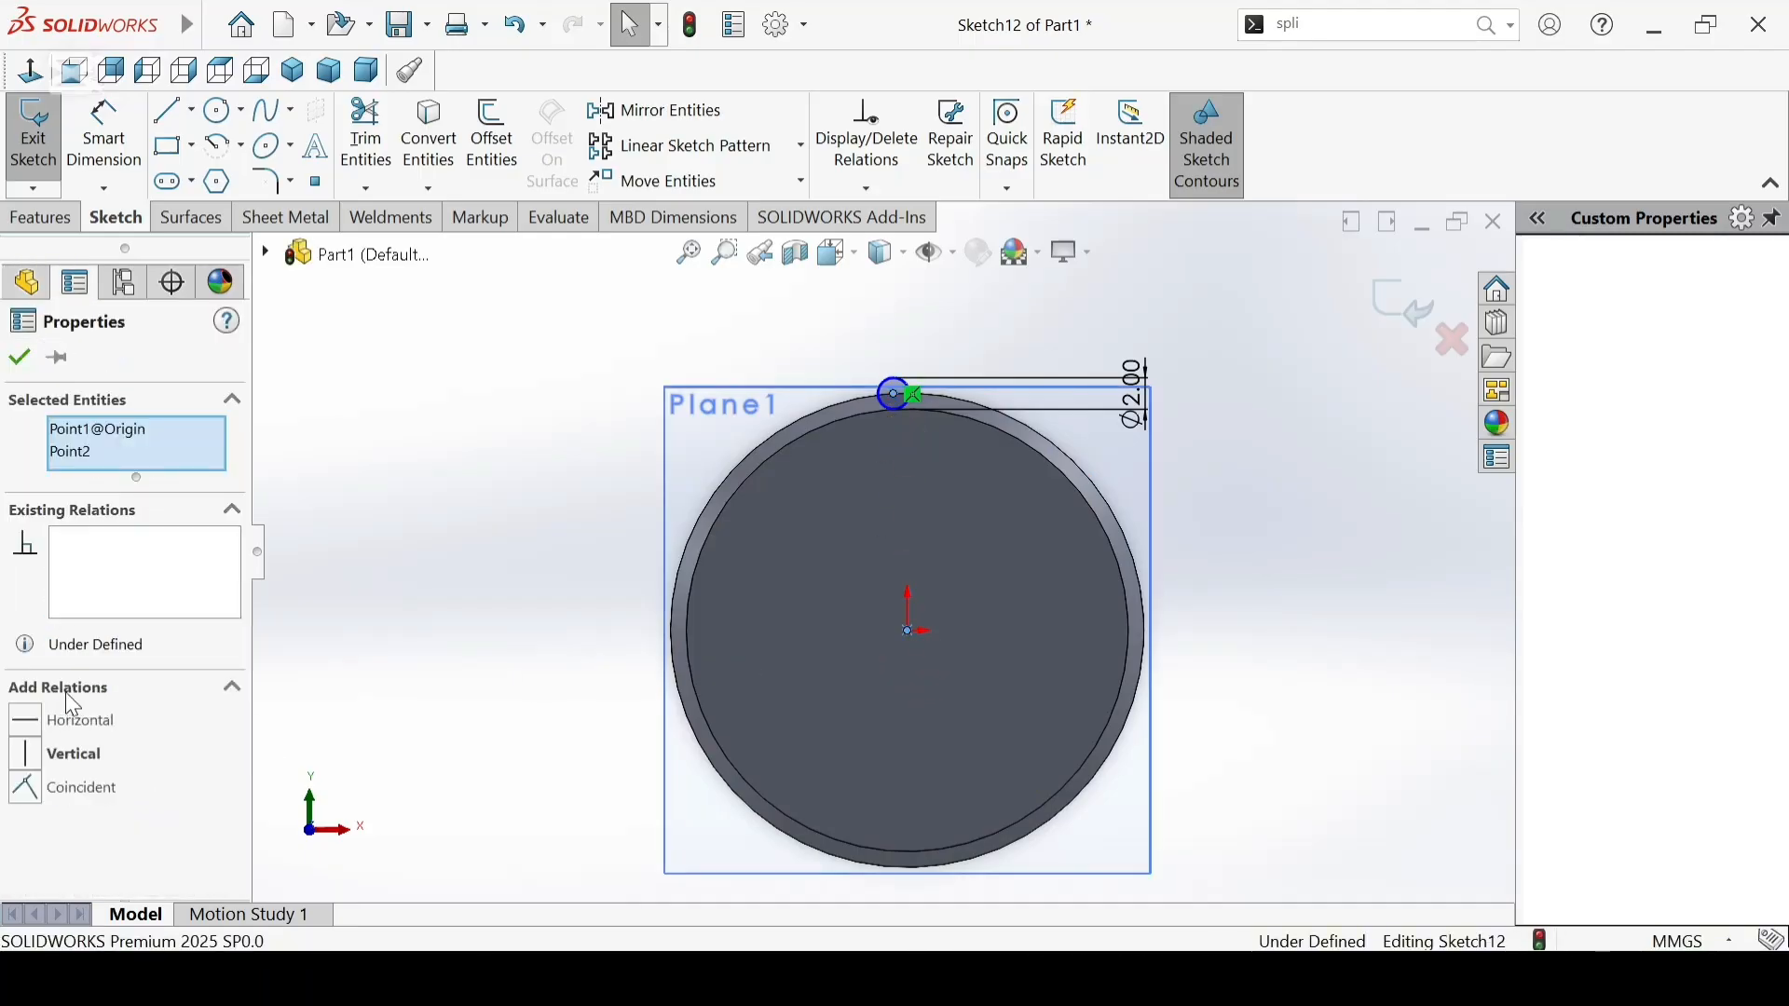
click(56, 754)
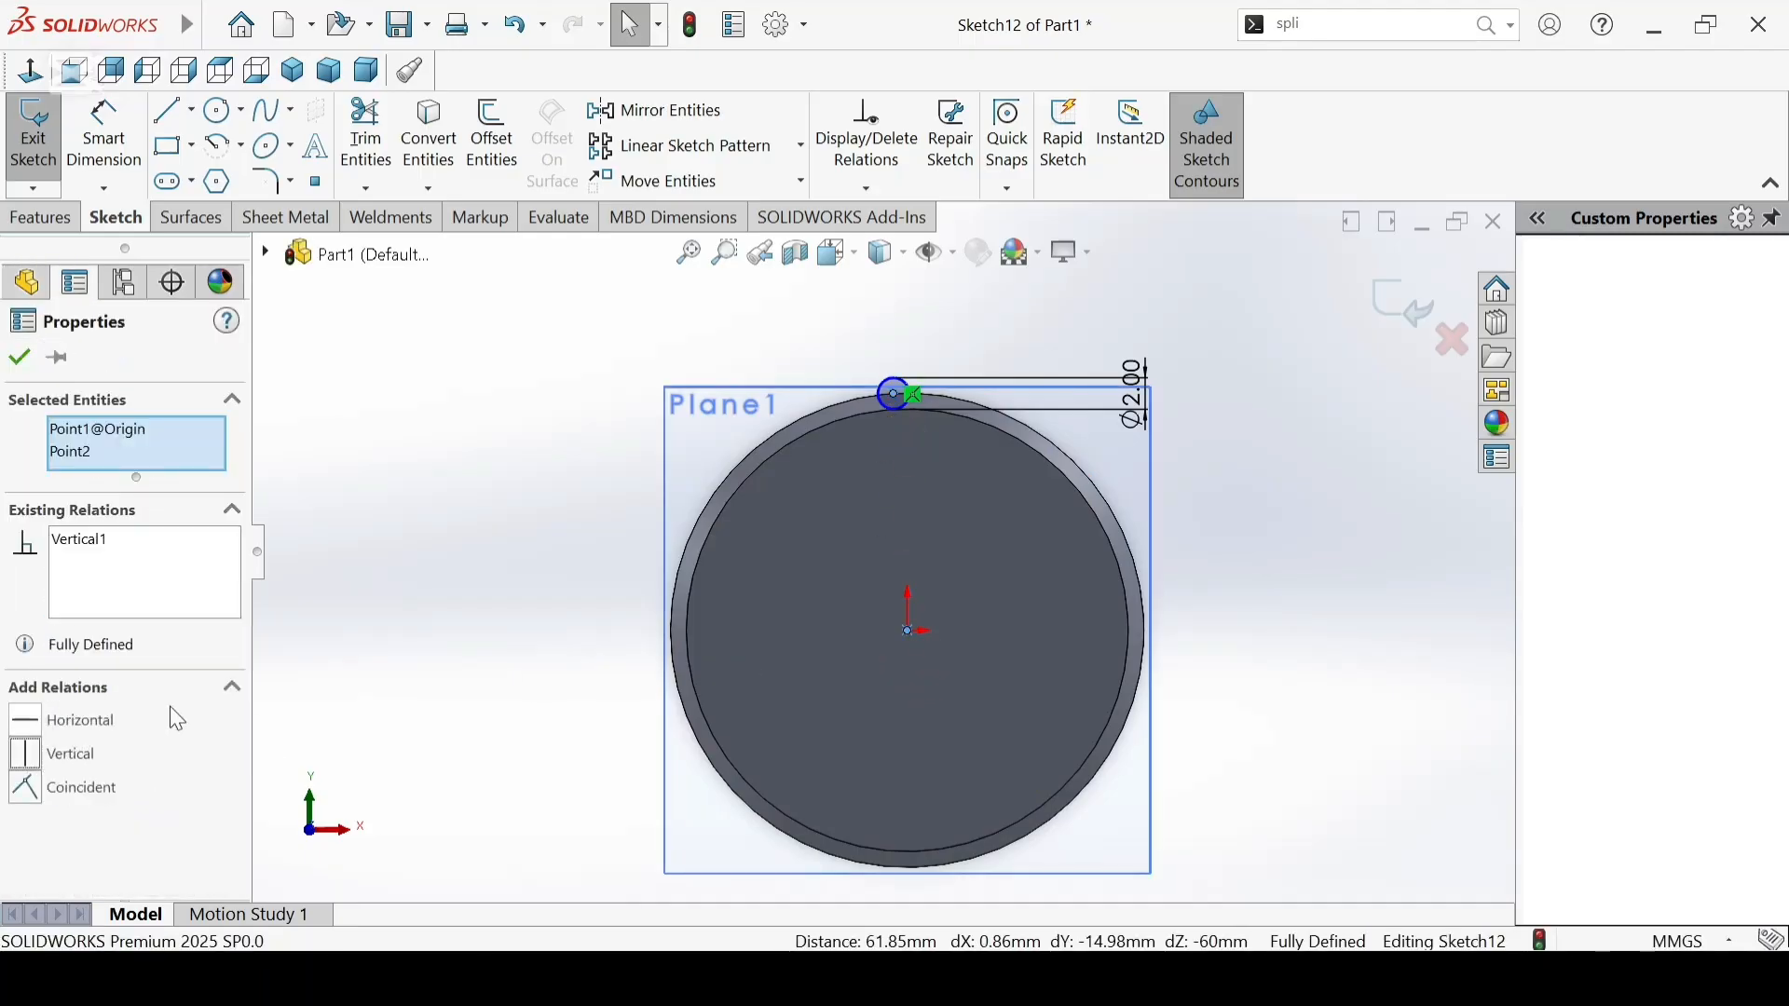
click(21, 359)
Step: Extrude-cut the small circle Through All to form a grip groove down the lid's side
scroll(1094, 484, up, 2)
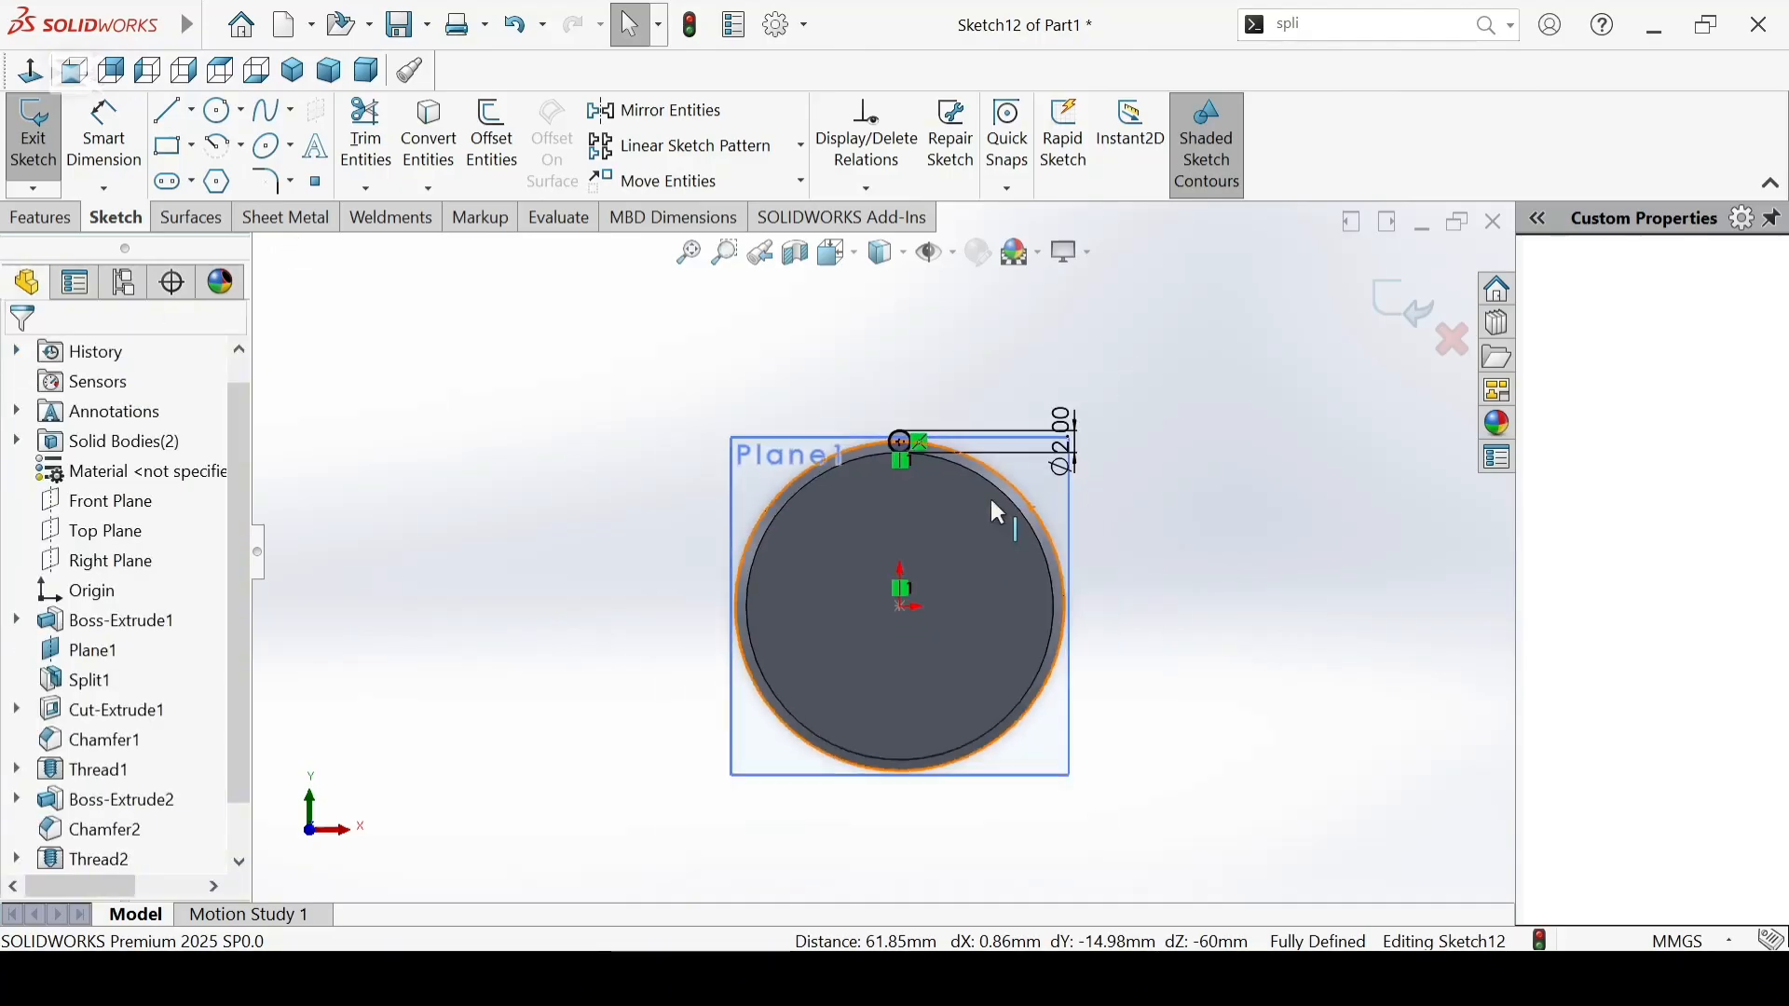
click(37, 220)
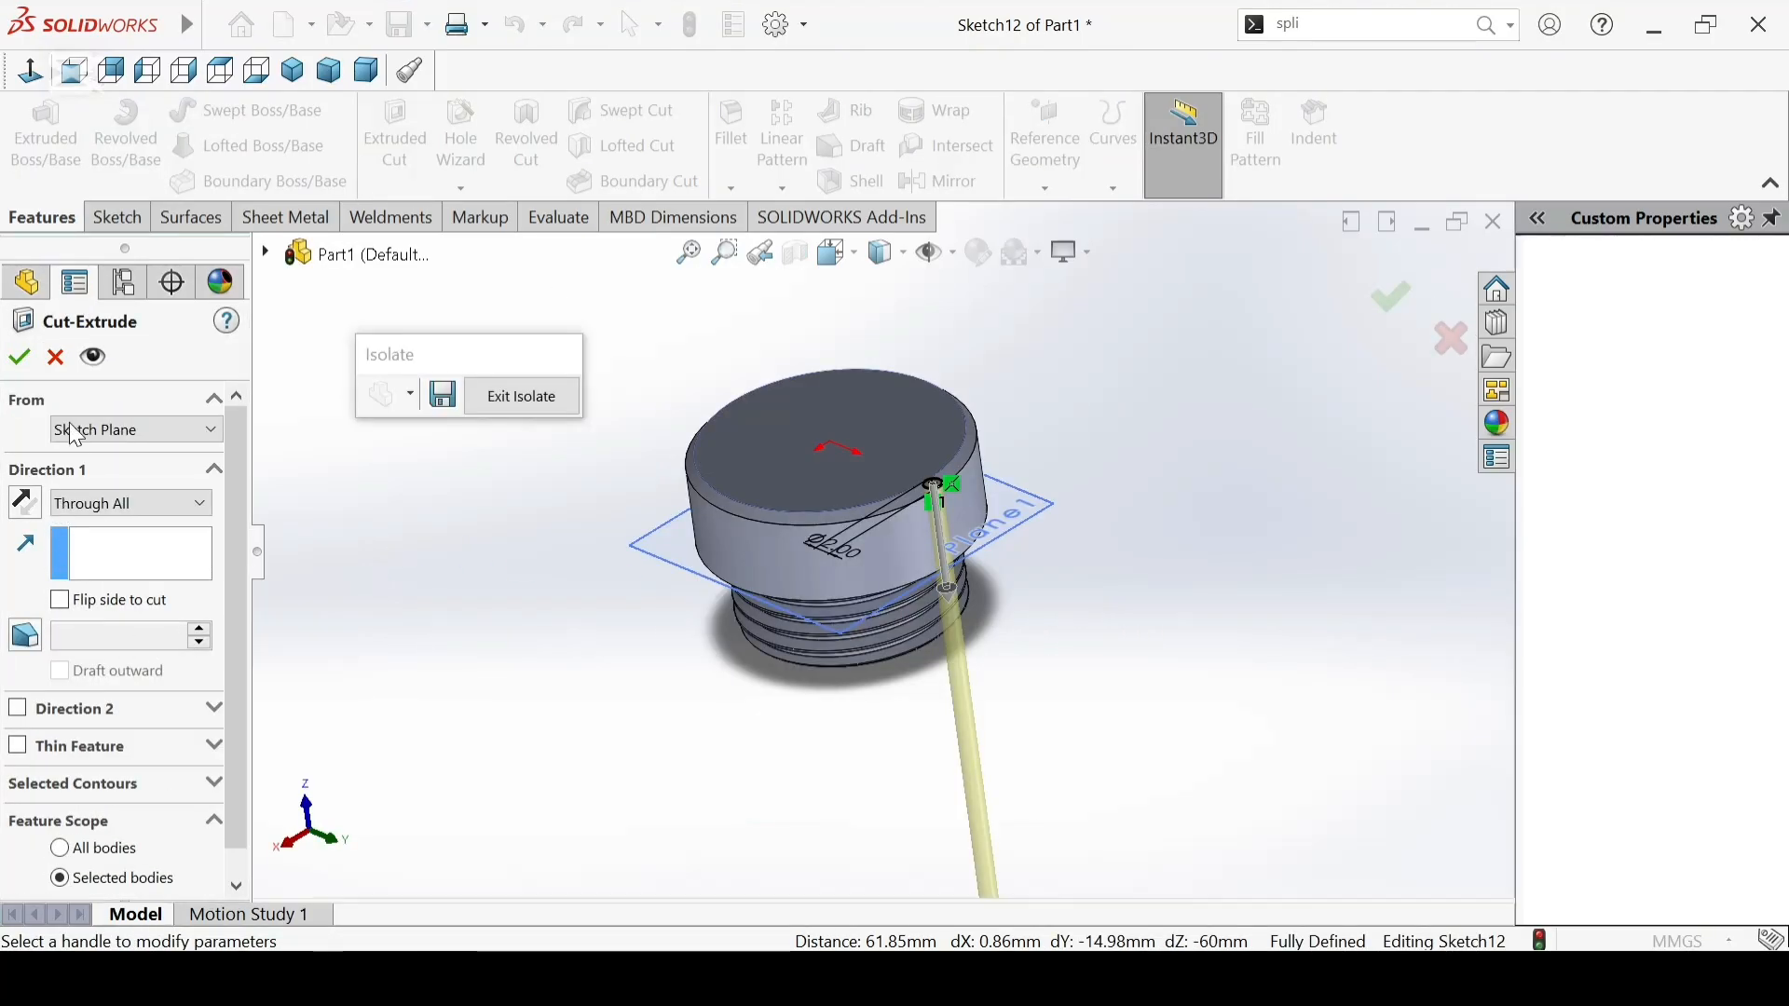
click(19, 357)
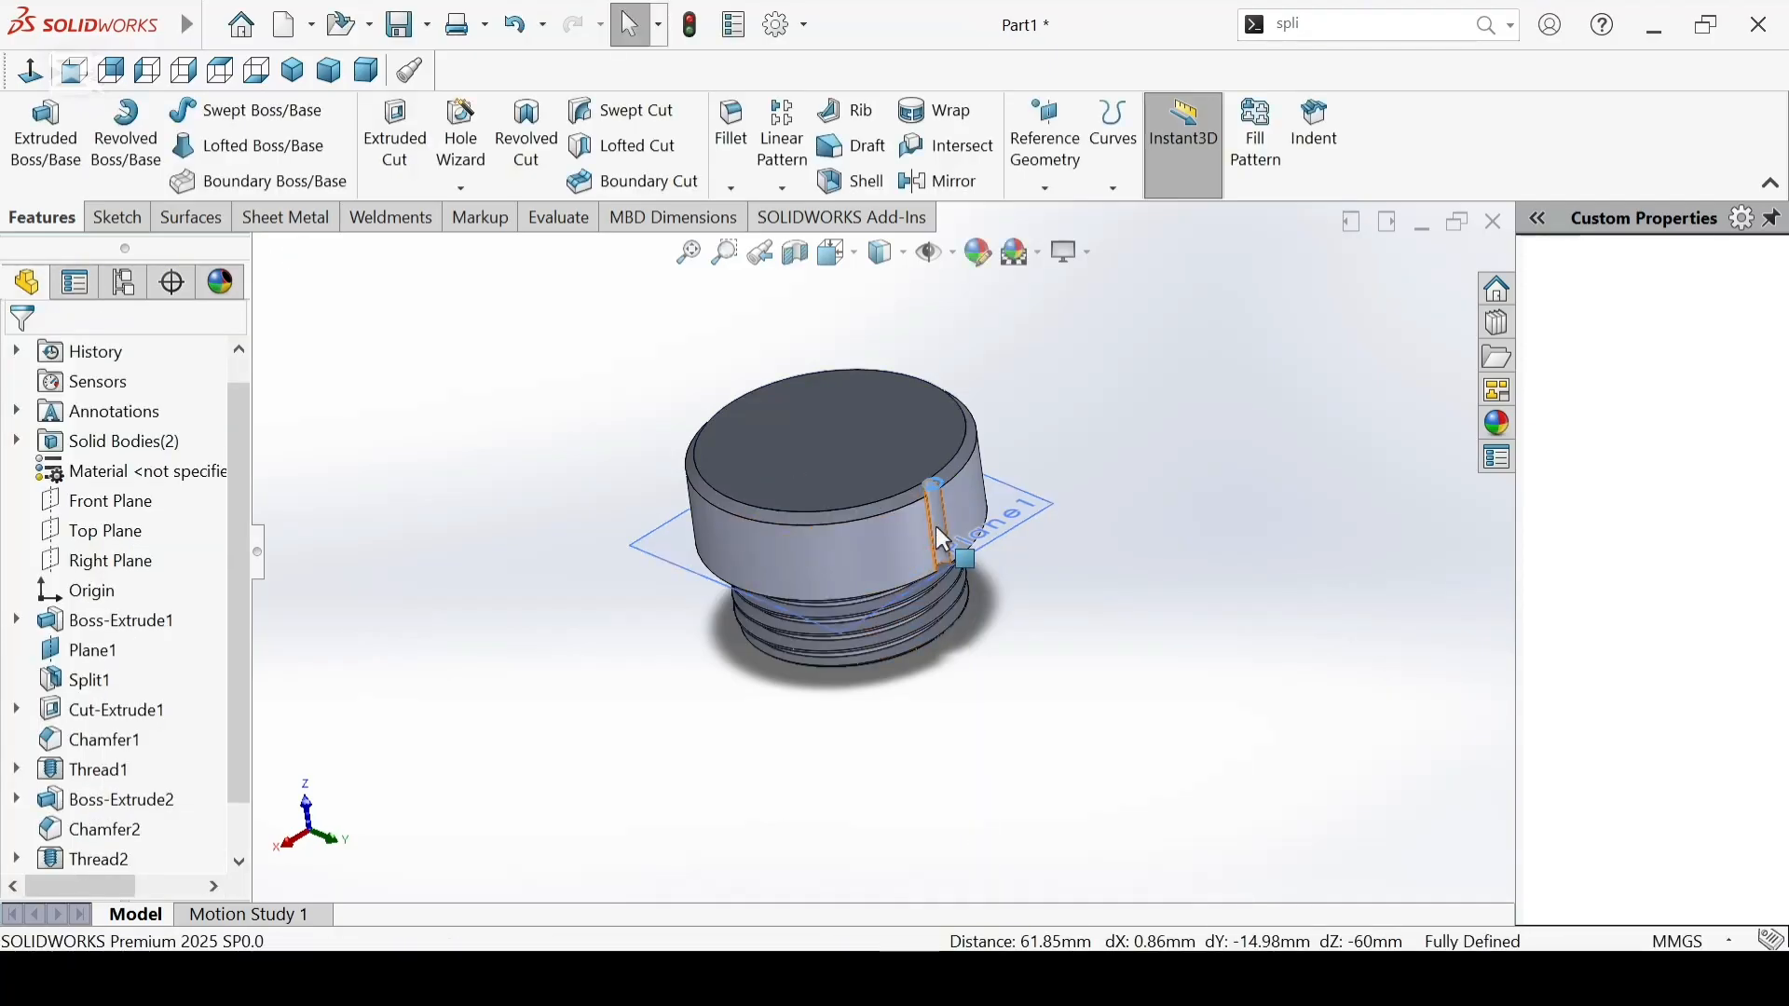
scroll(936, 527, down, 1)
scroll(937, 528, down, 1)
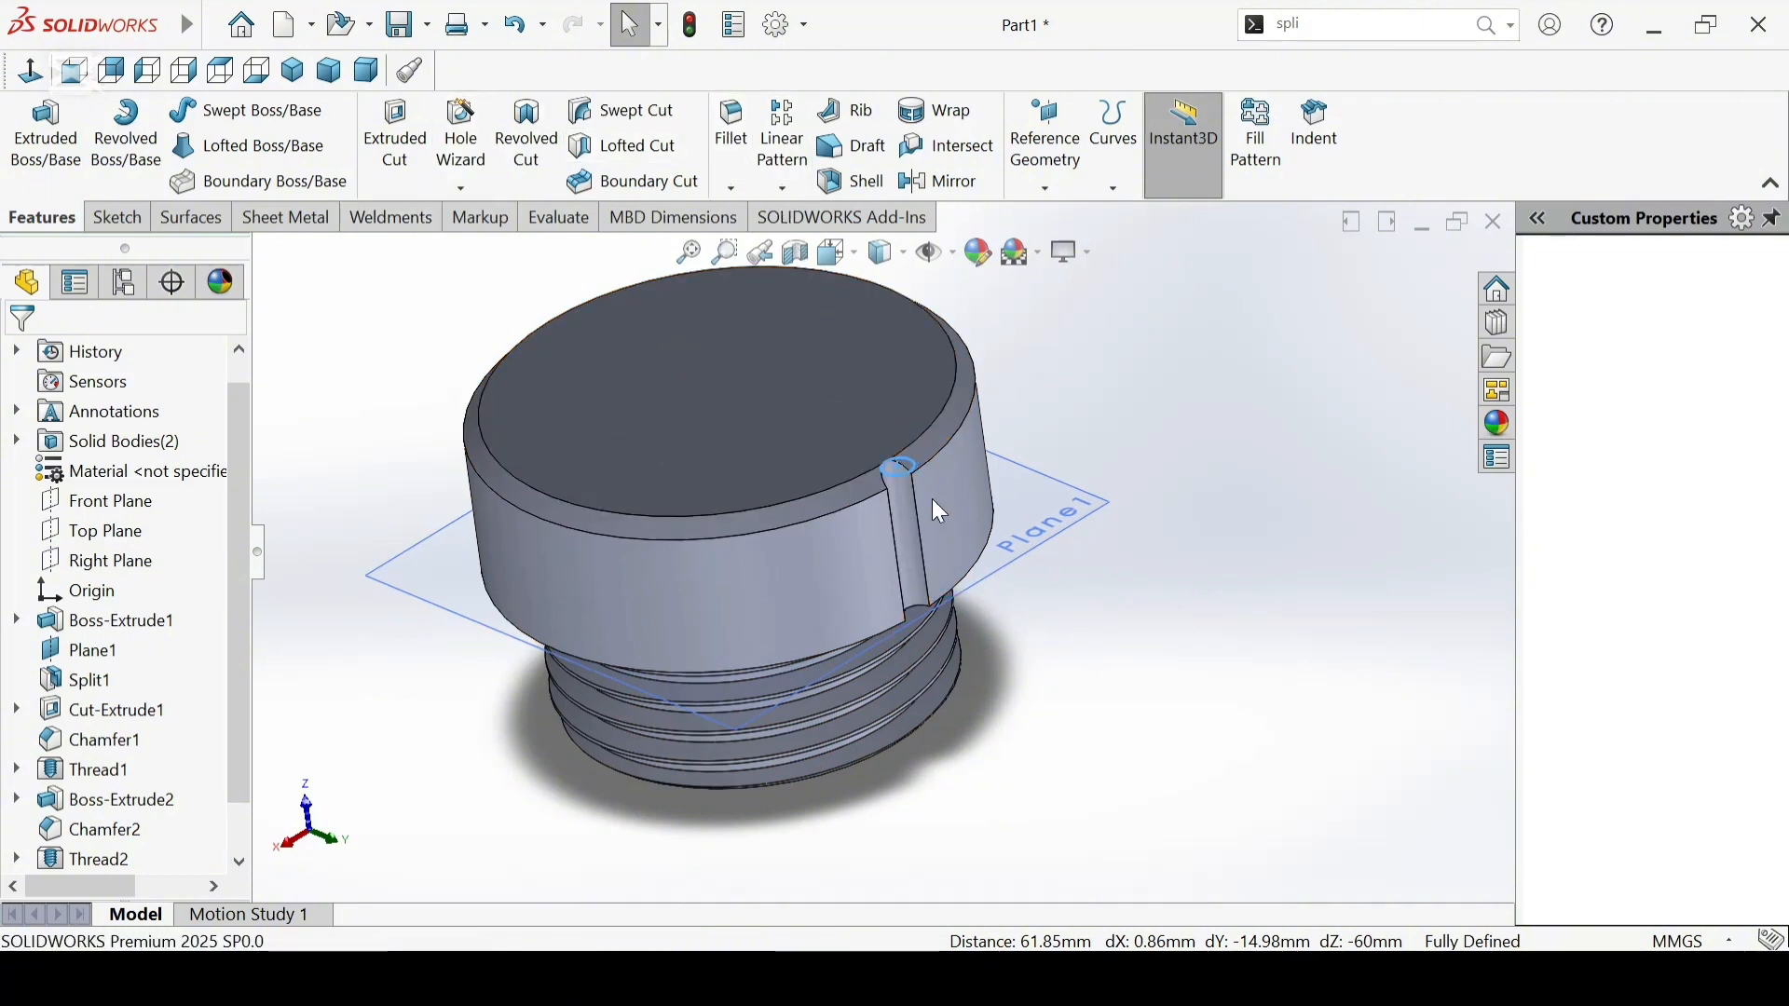
Step: Circular-pattern the grip groove around the lid's cylindrical face with 24 equally spaced instances over 360 degrees
click(812, 596)
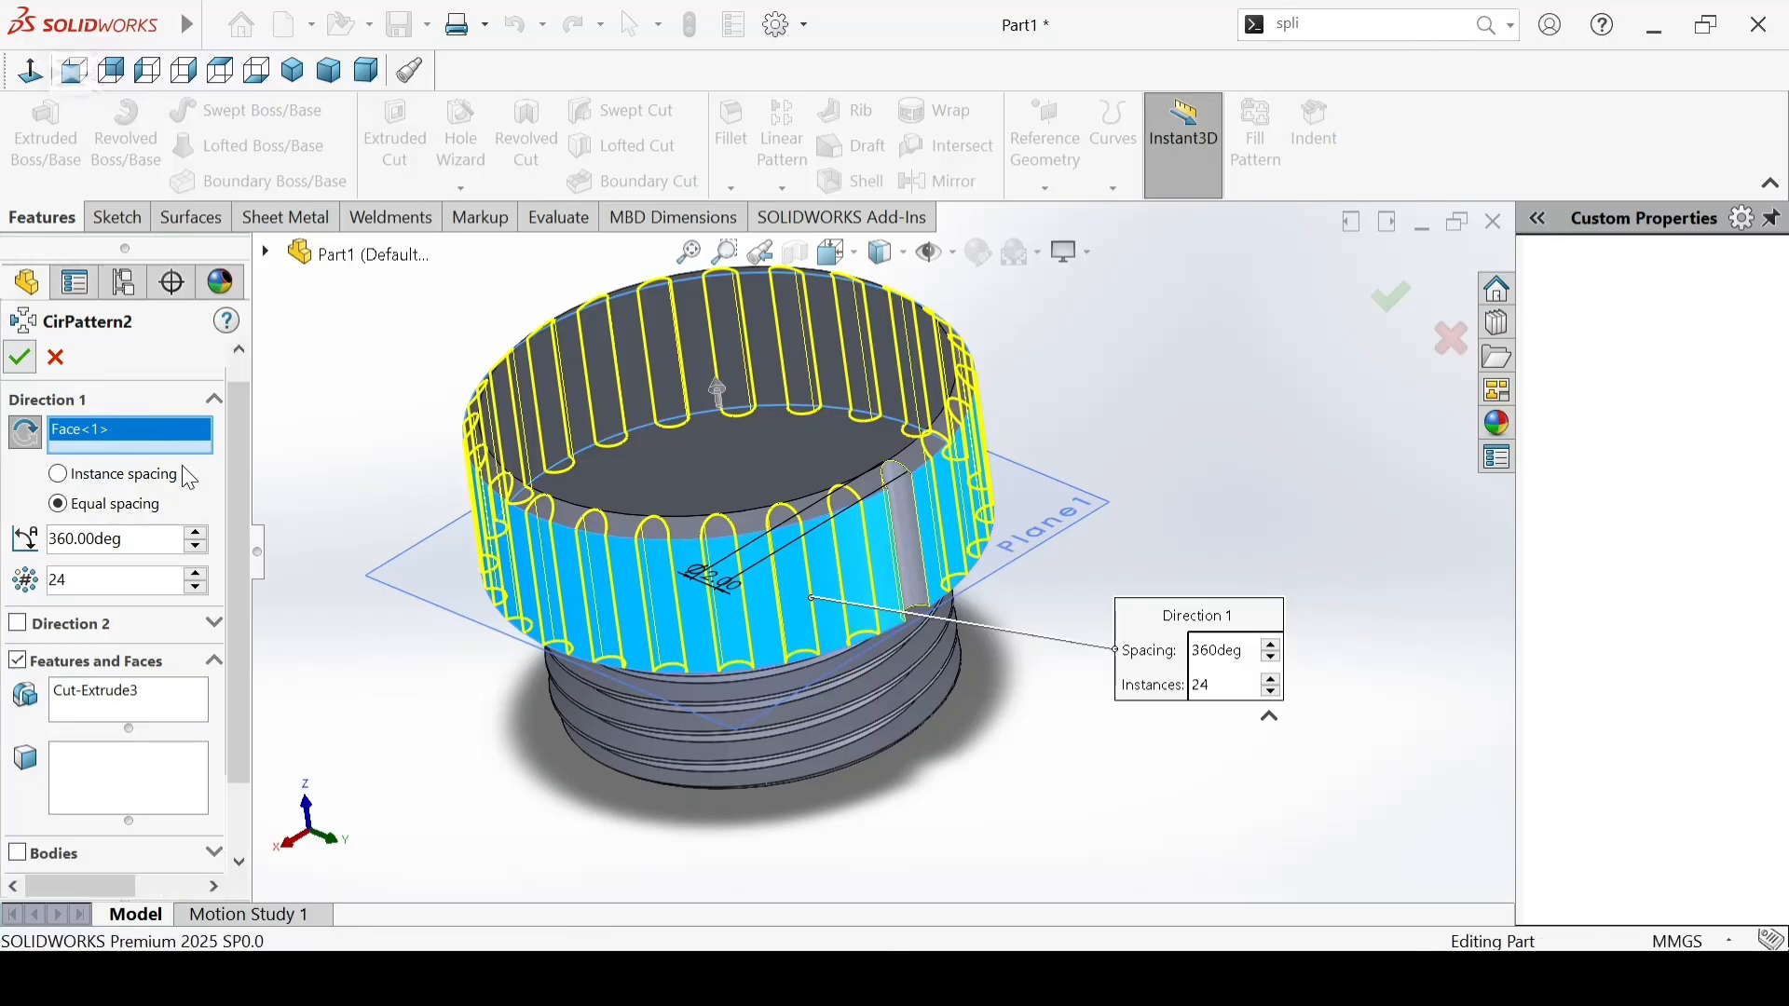
key(Return)
scroll(812, 590, up, 3)
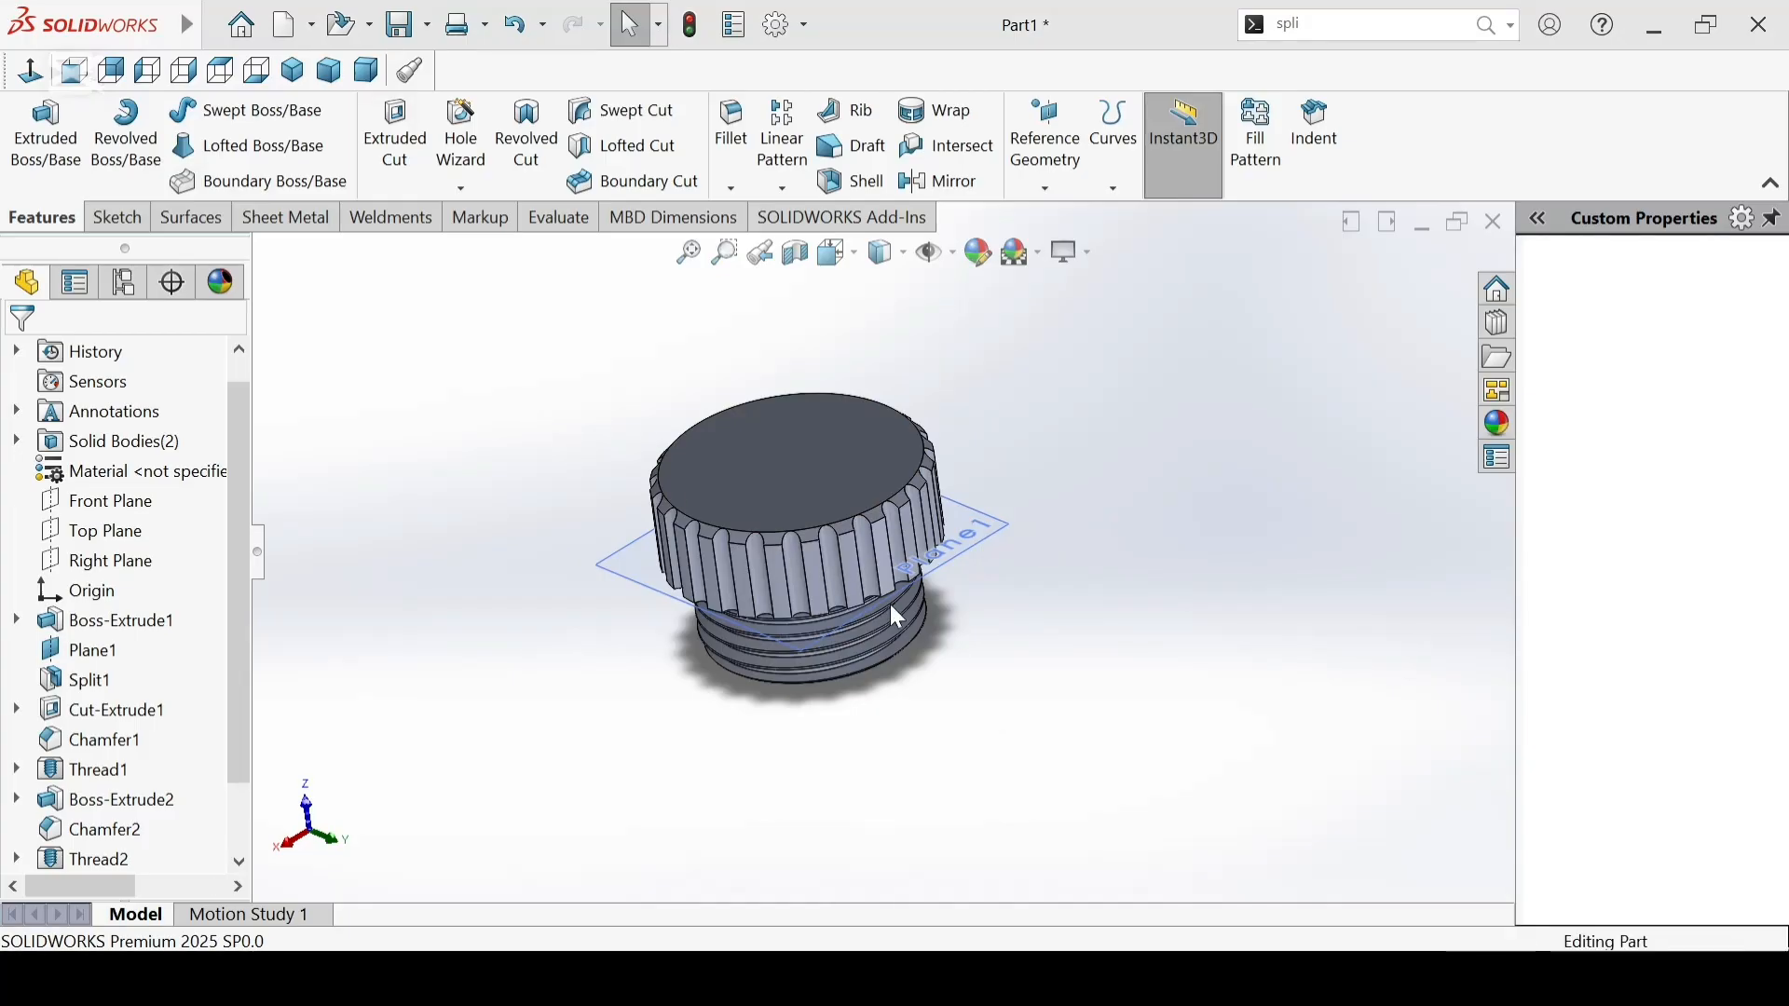
Step: Show the container body again and chamfer the outer edge of its closed end by 1 mm at 45 degrees
key(shift+Tab)
scroll(892, 608, down, 3)
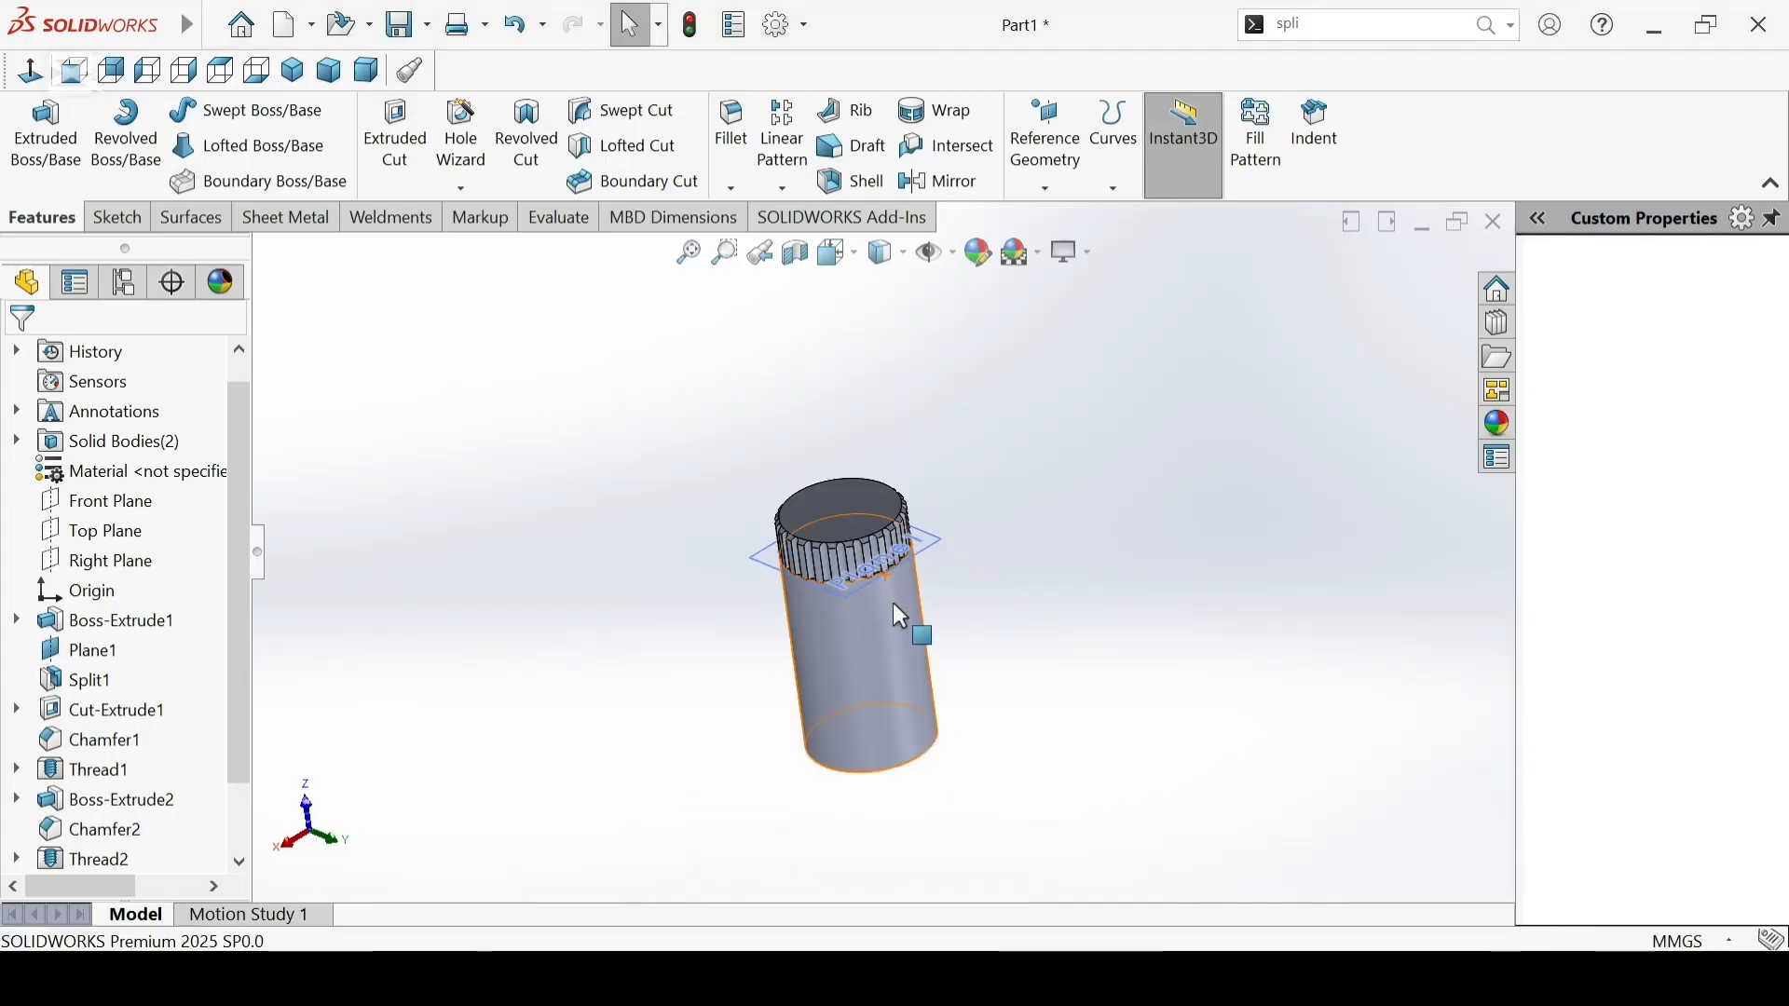
scroll(979, 708, down, 2)
scroll(964, 681, up, 1)
scroll(941, 536, up, 2)
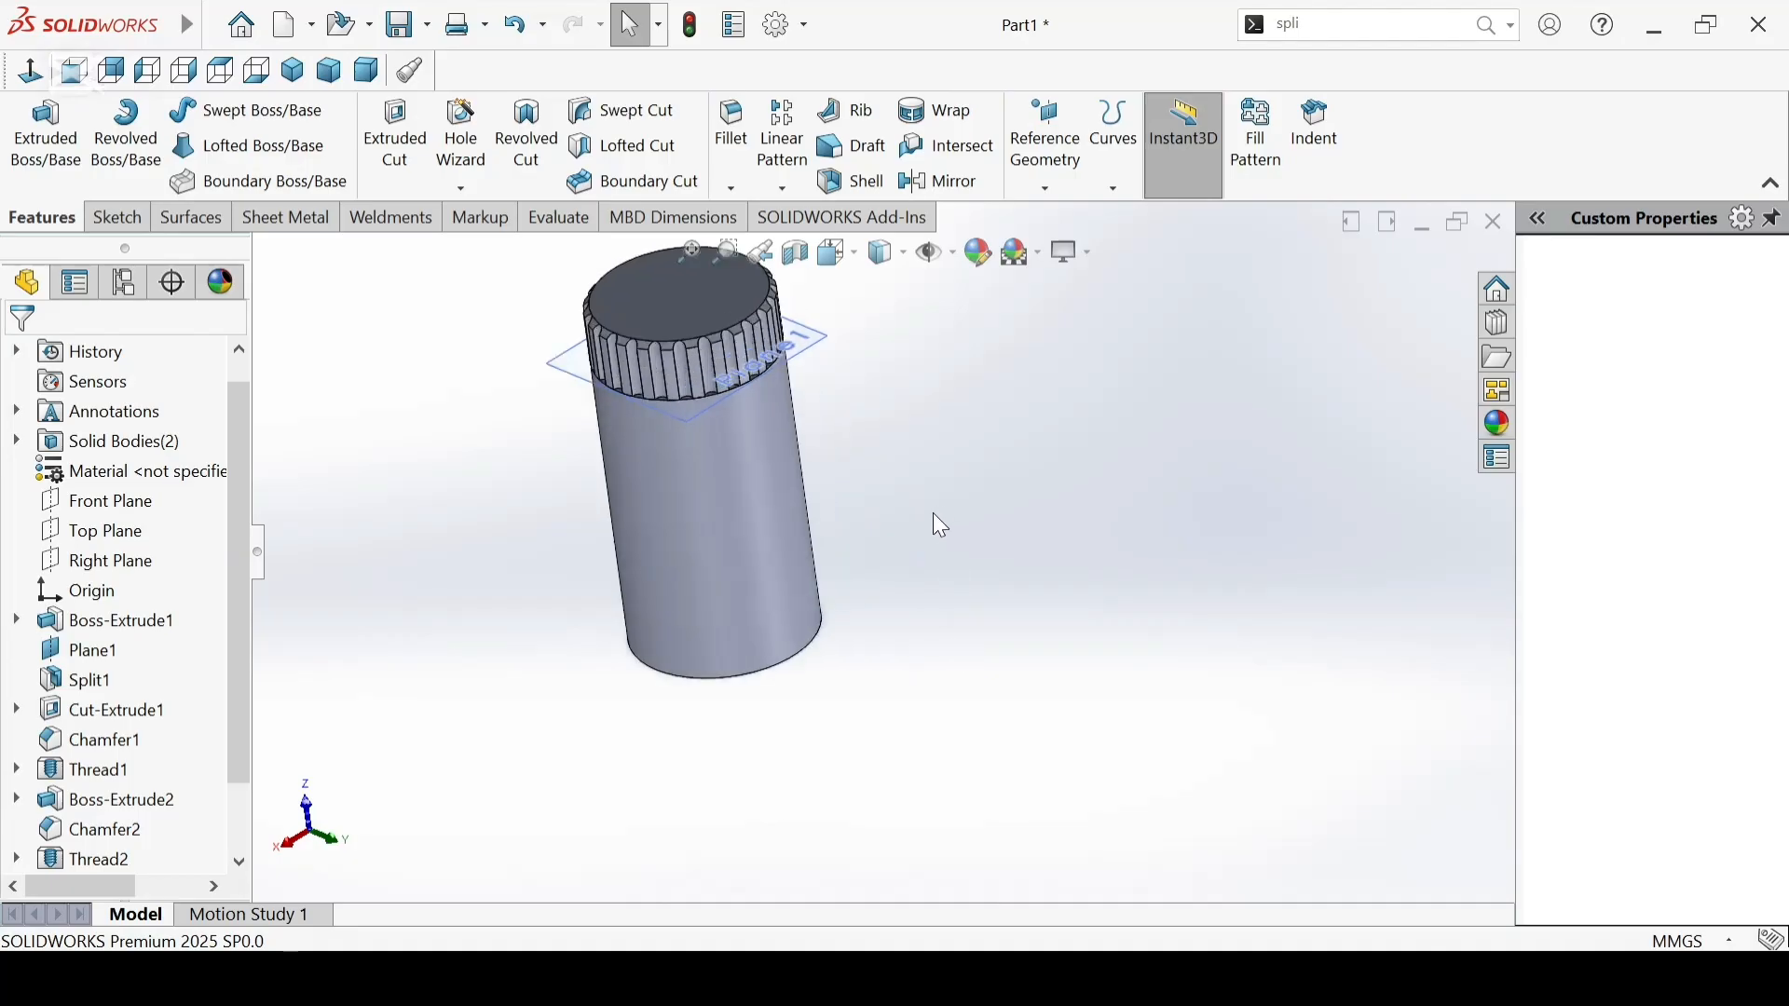
scroll(878, 577, up, 2)
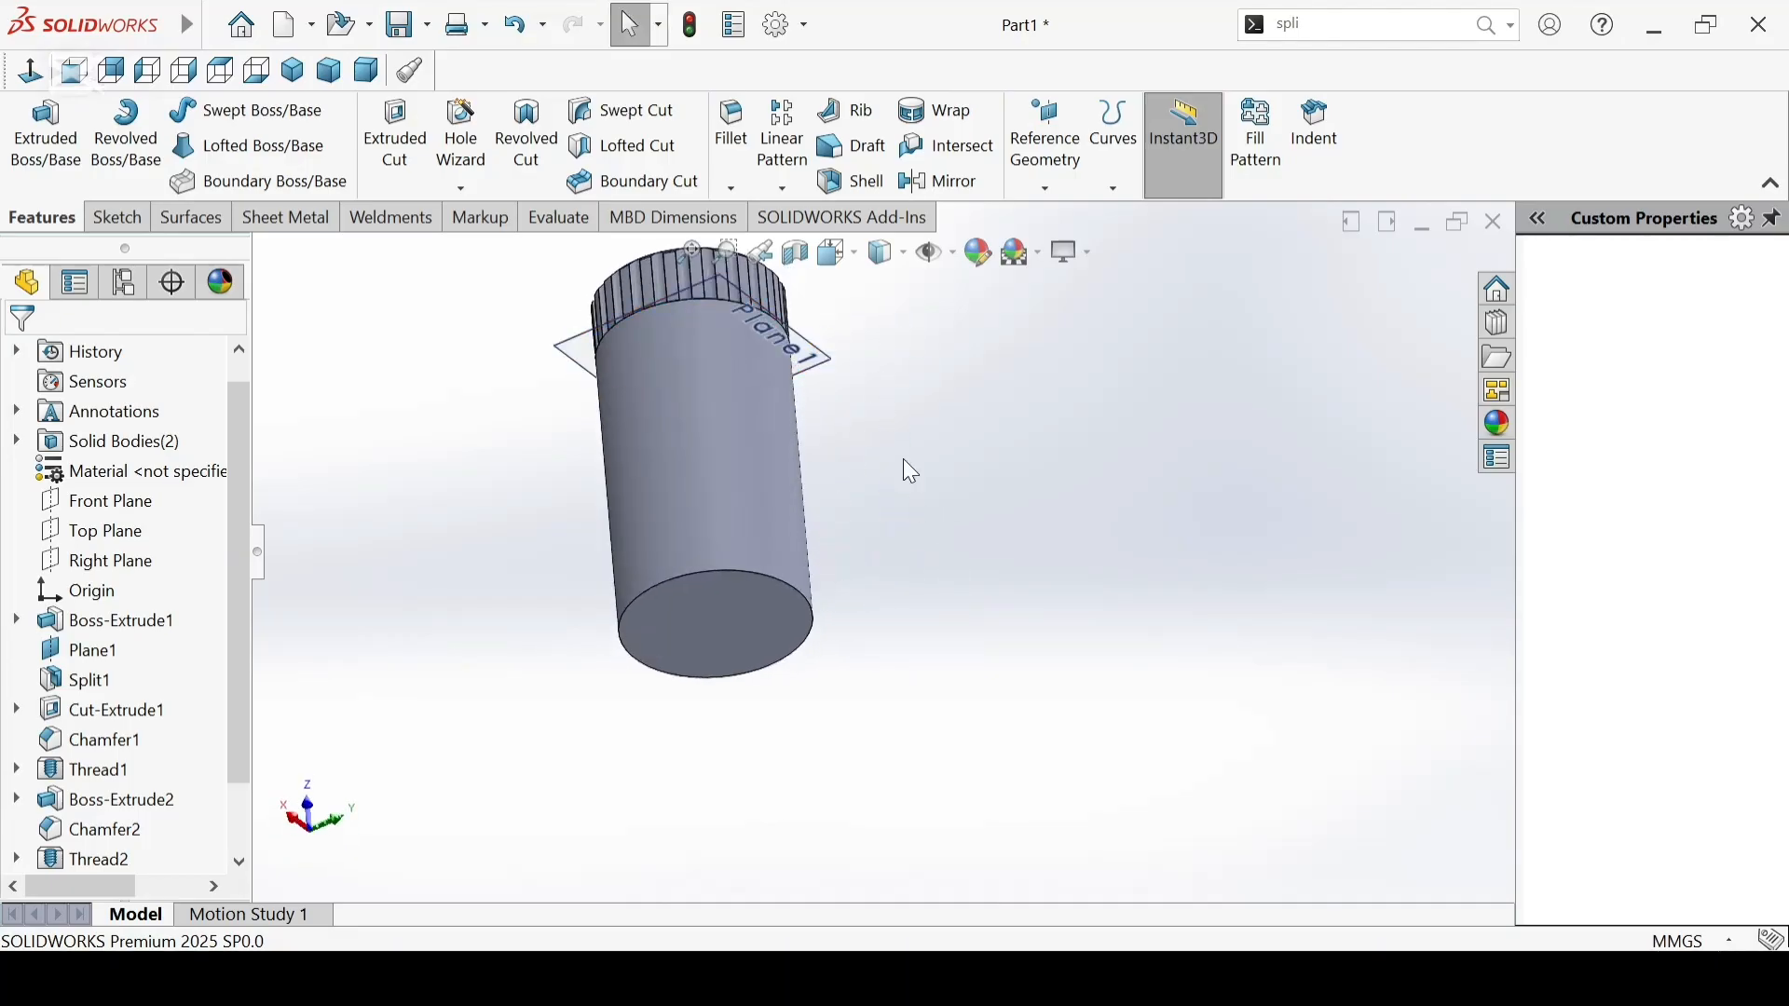
scroll(774, 337, up, 1)
scroll(764, 432, up, 1)
scroll(785, 446, up, 1)
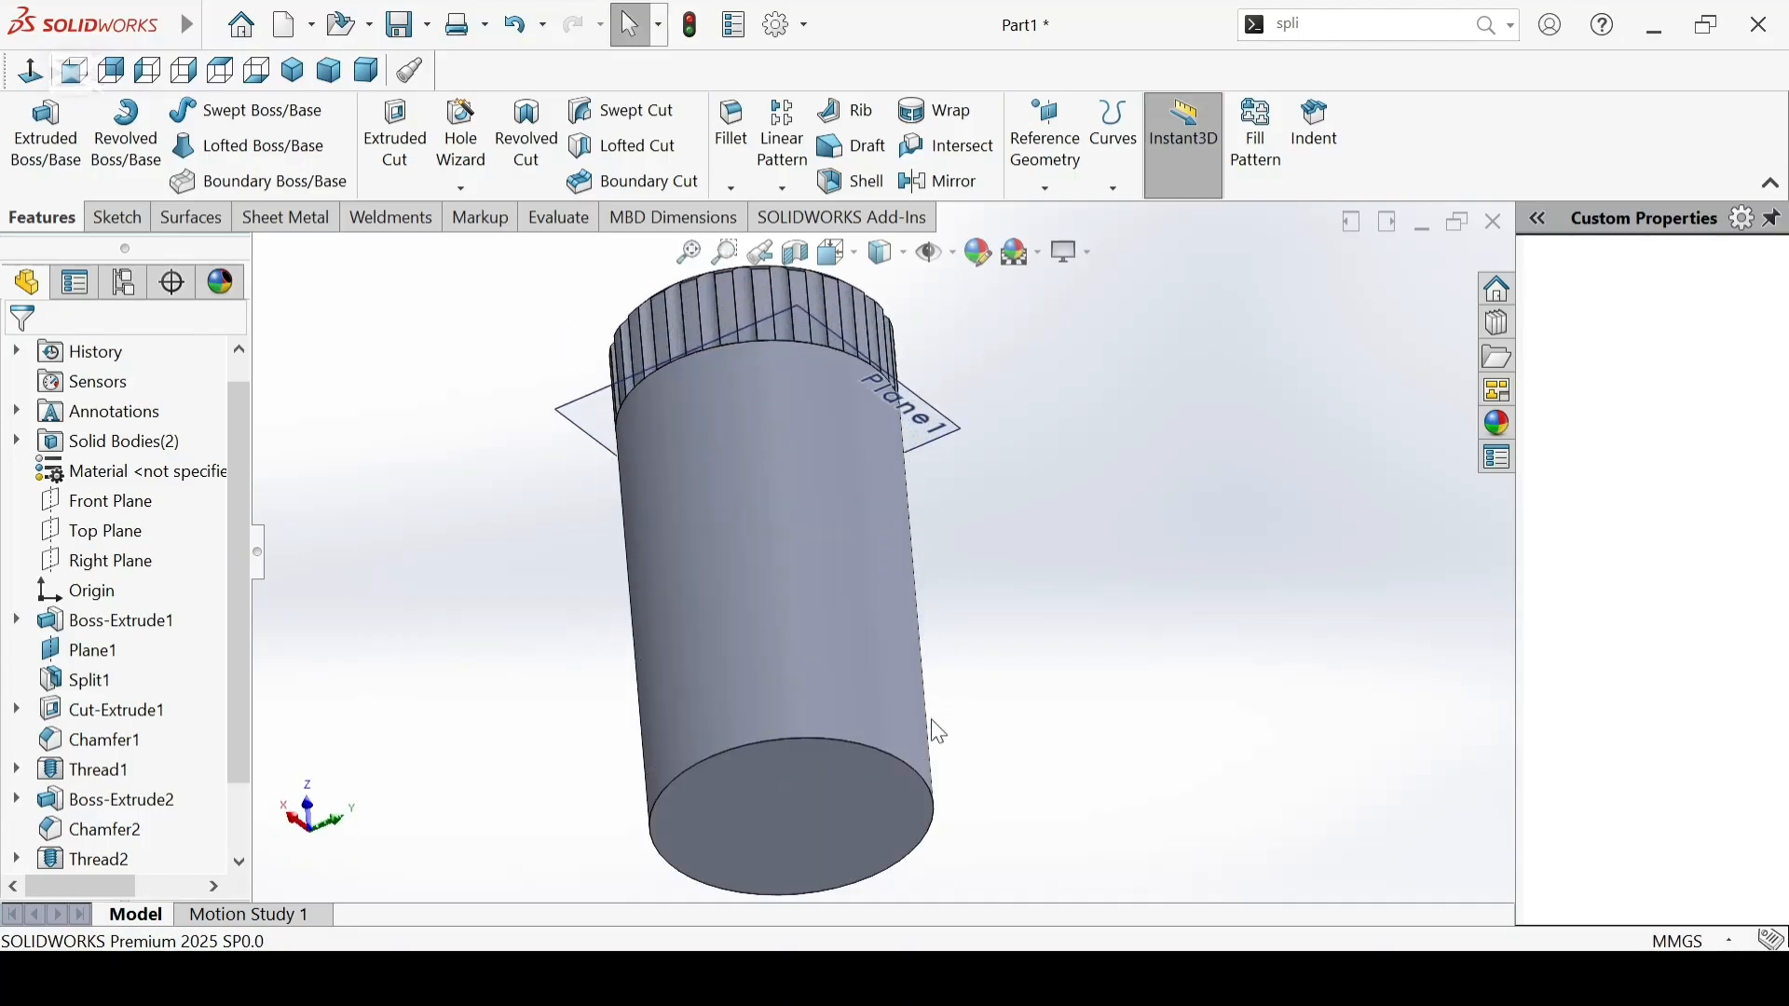
click(802, 738)
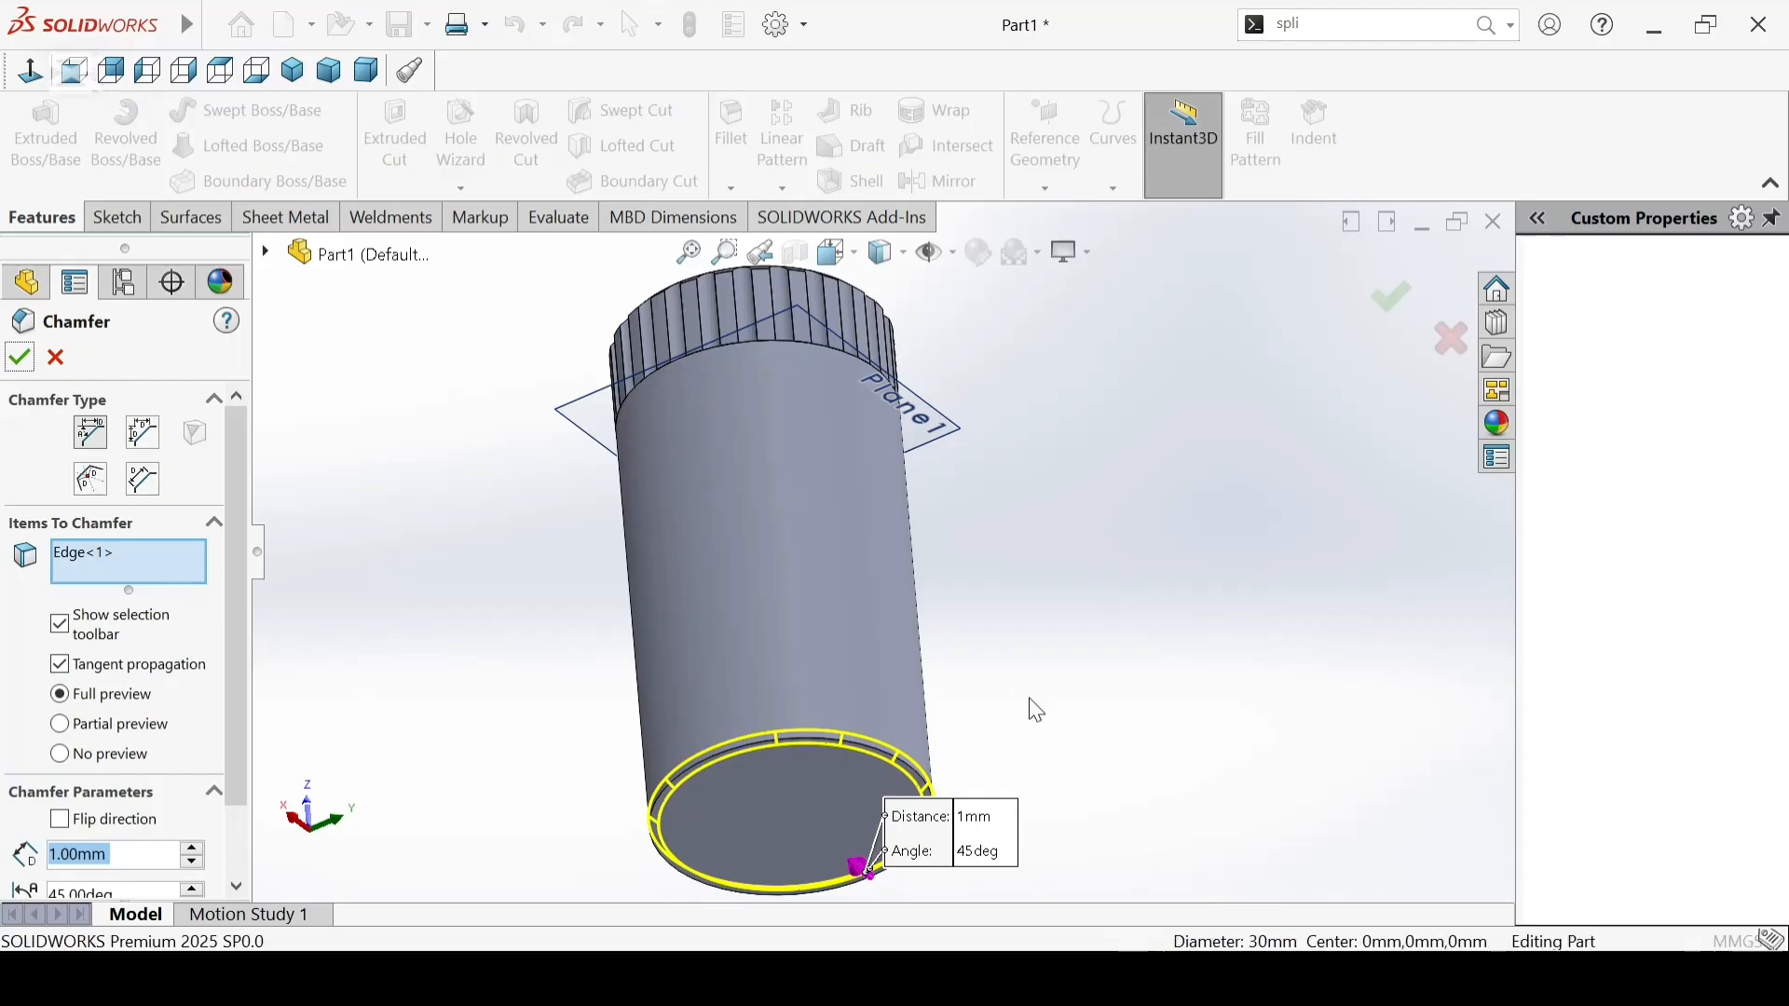
key(Return)
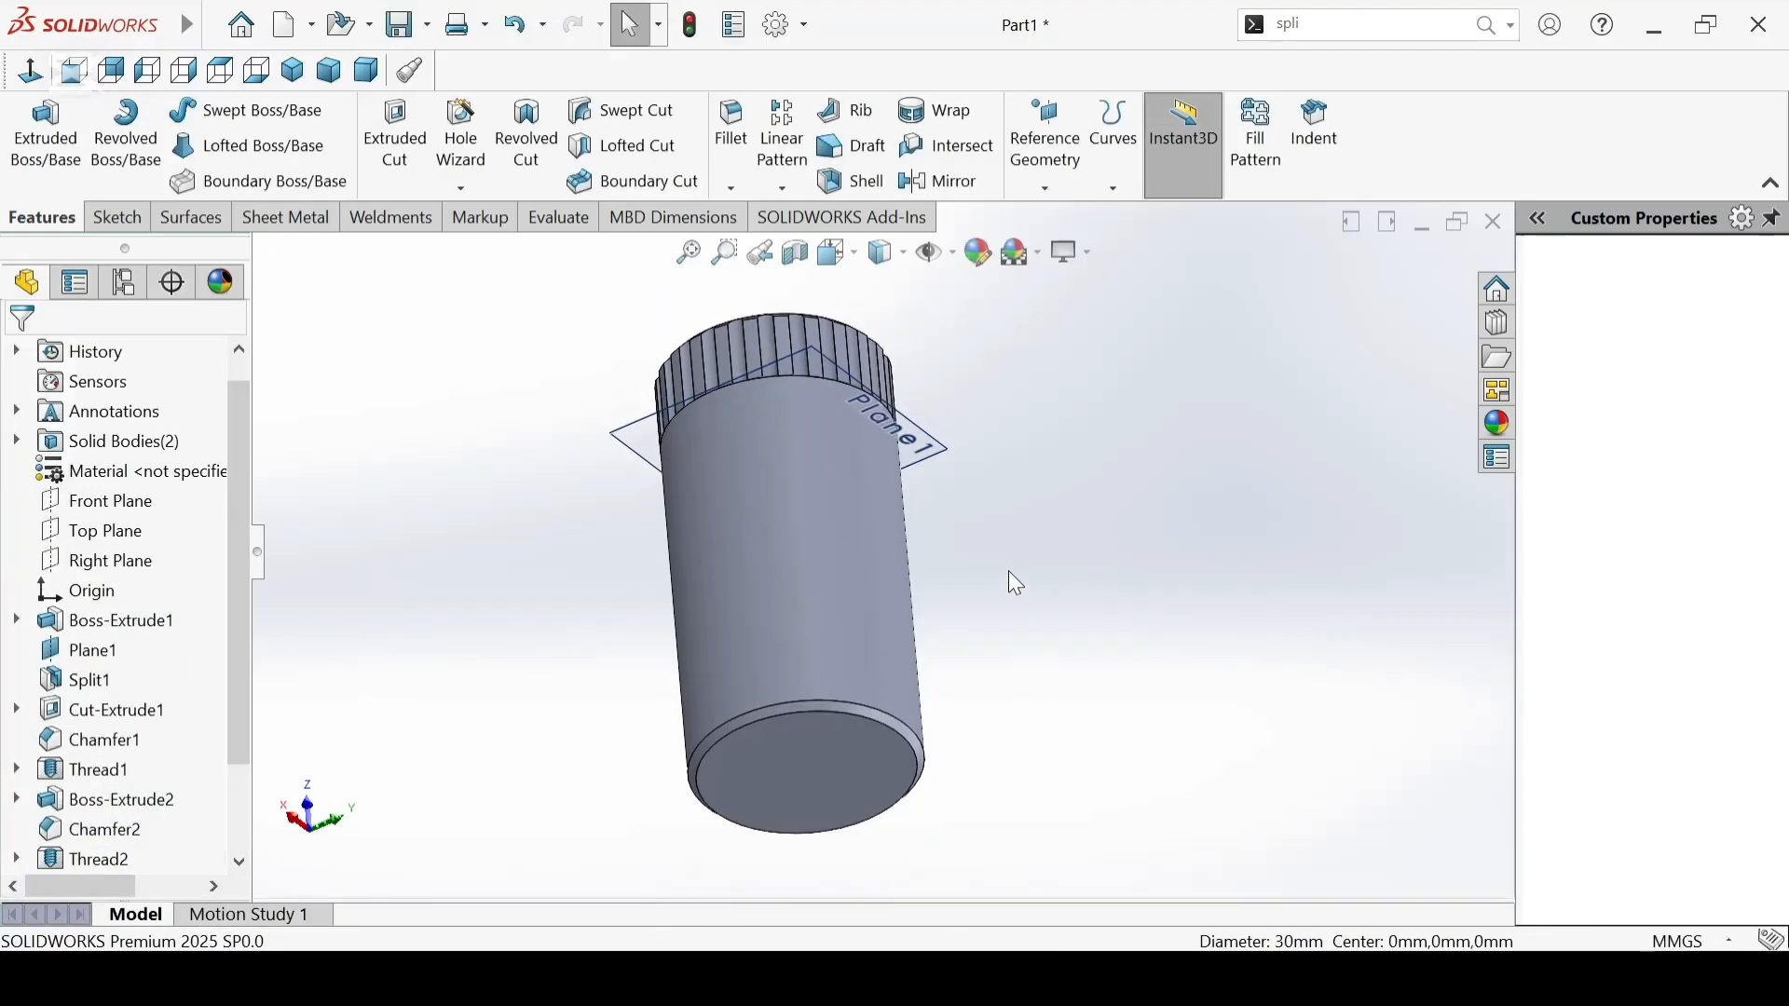
Step: Hide all reference item types so that Plane1 is not displayed over the container
middle_drag(941, 608, 691, 610)
scroll(814, 533, up, 3)
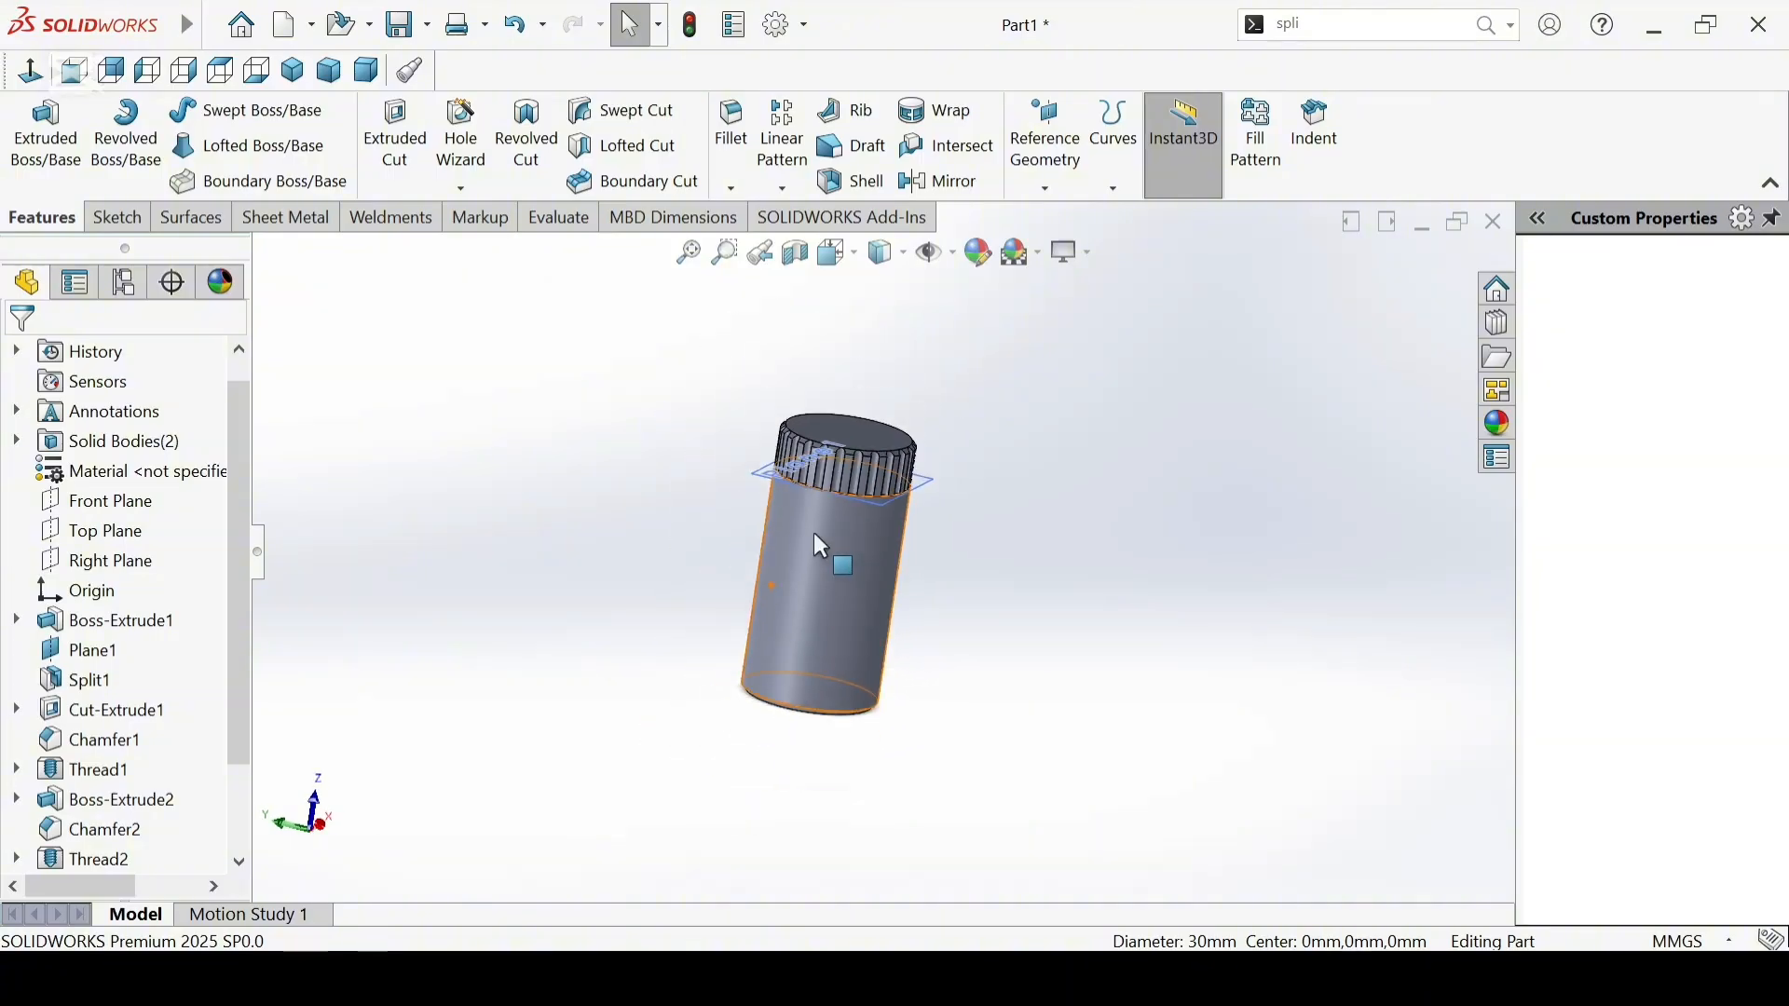
scroll(934, 615, down, 2)
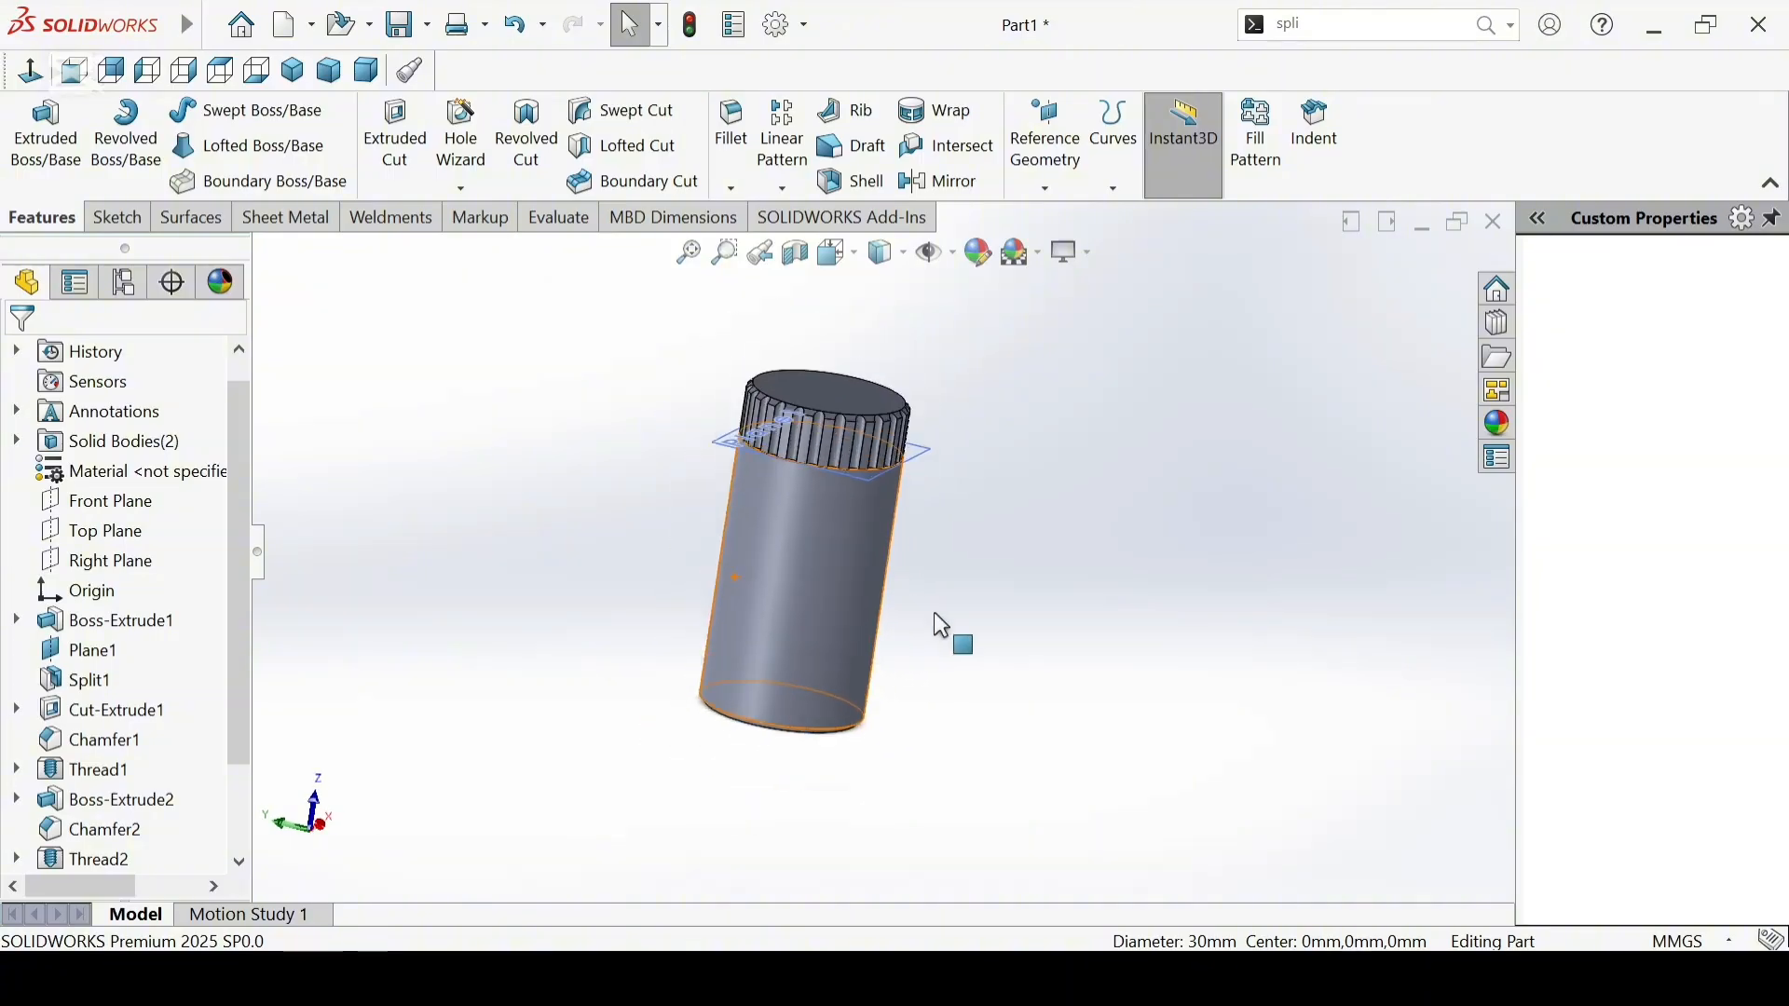
click(936, 245)
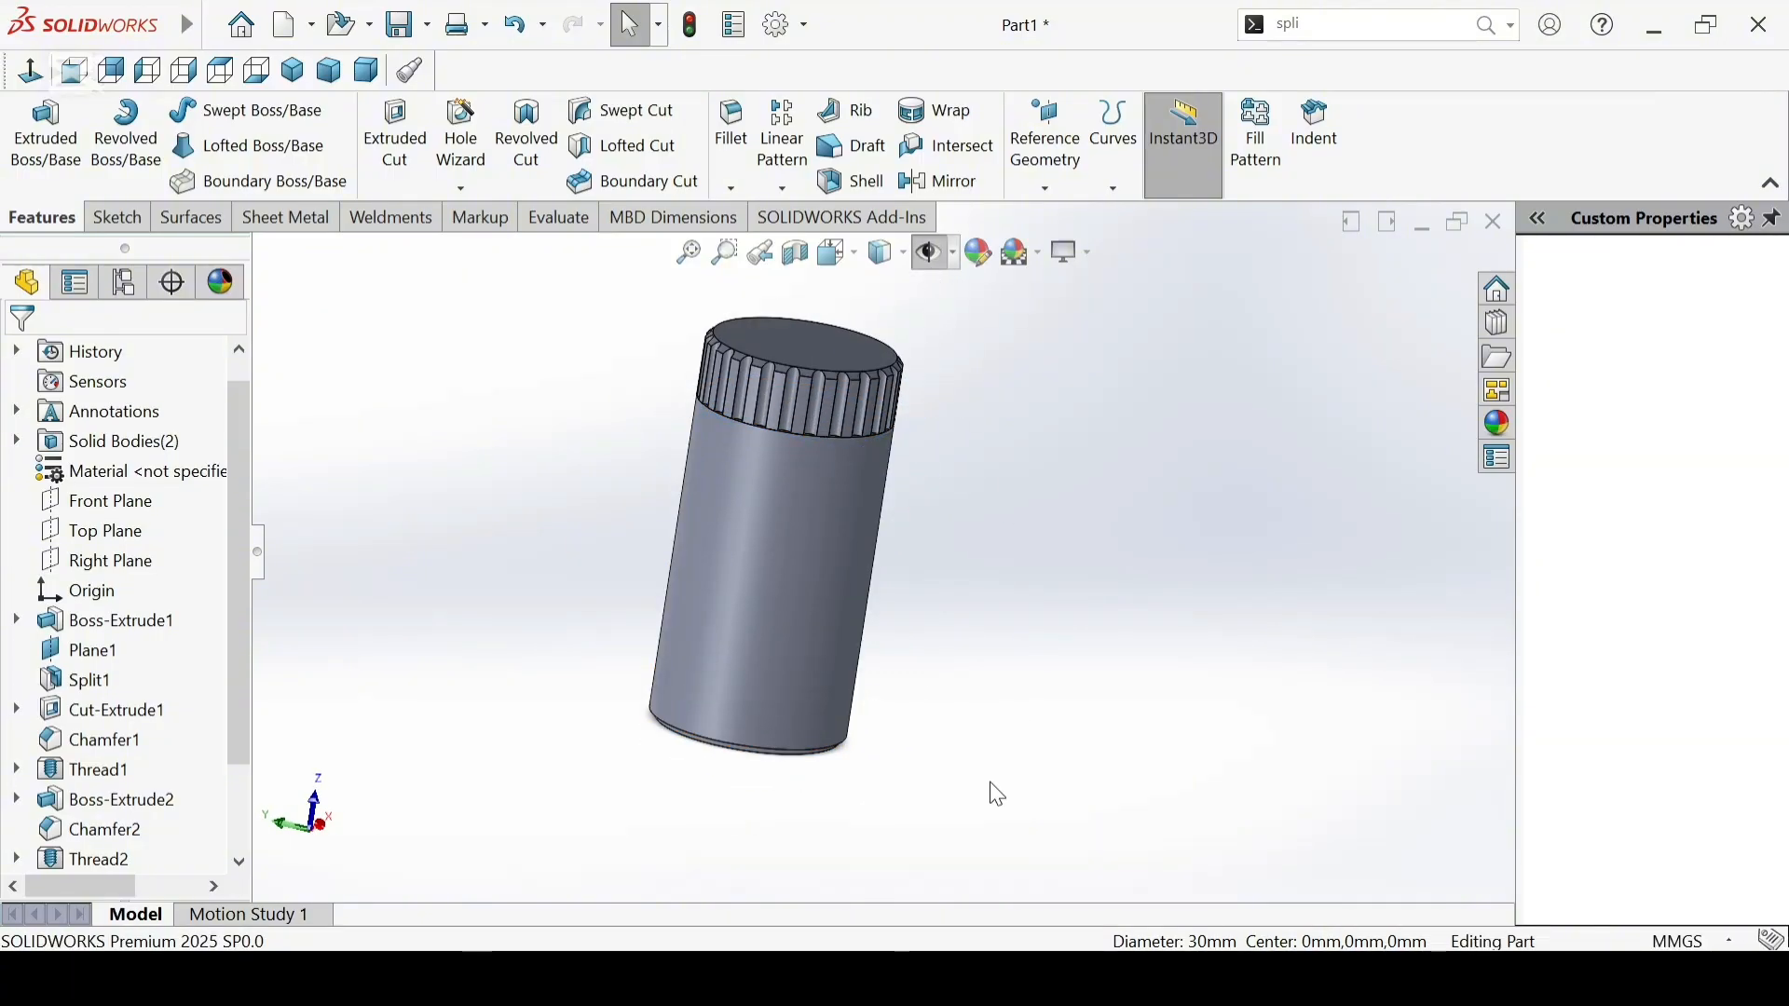
middle_drag(994, 791, 1072, 769)
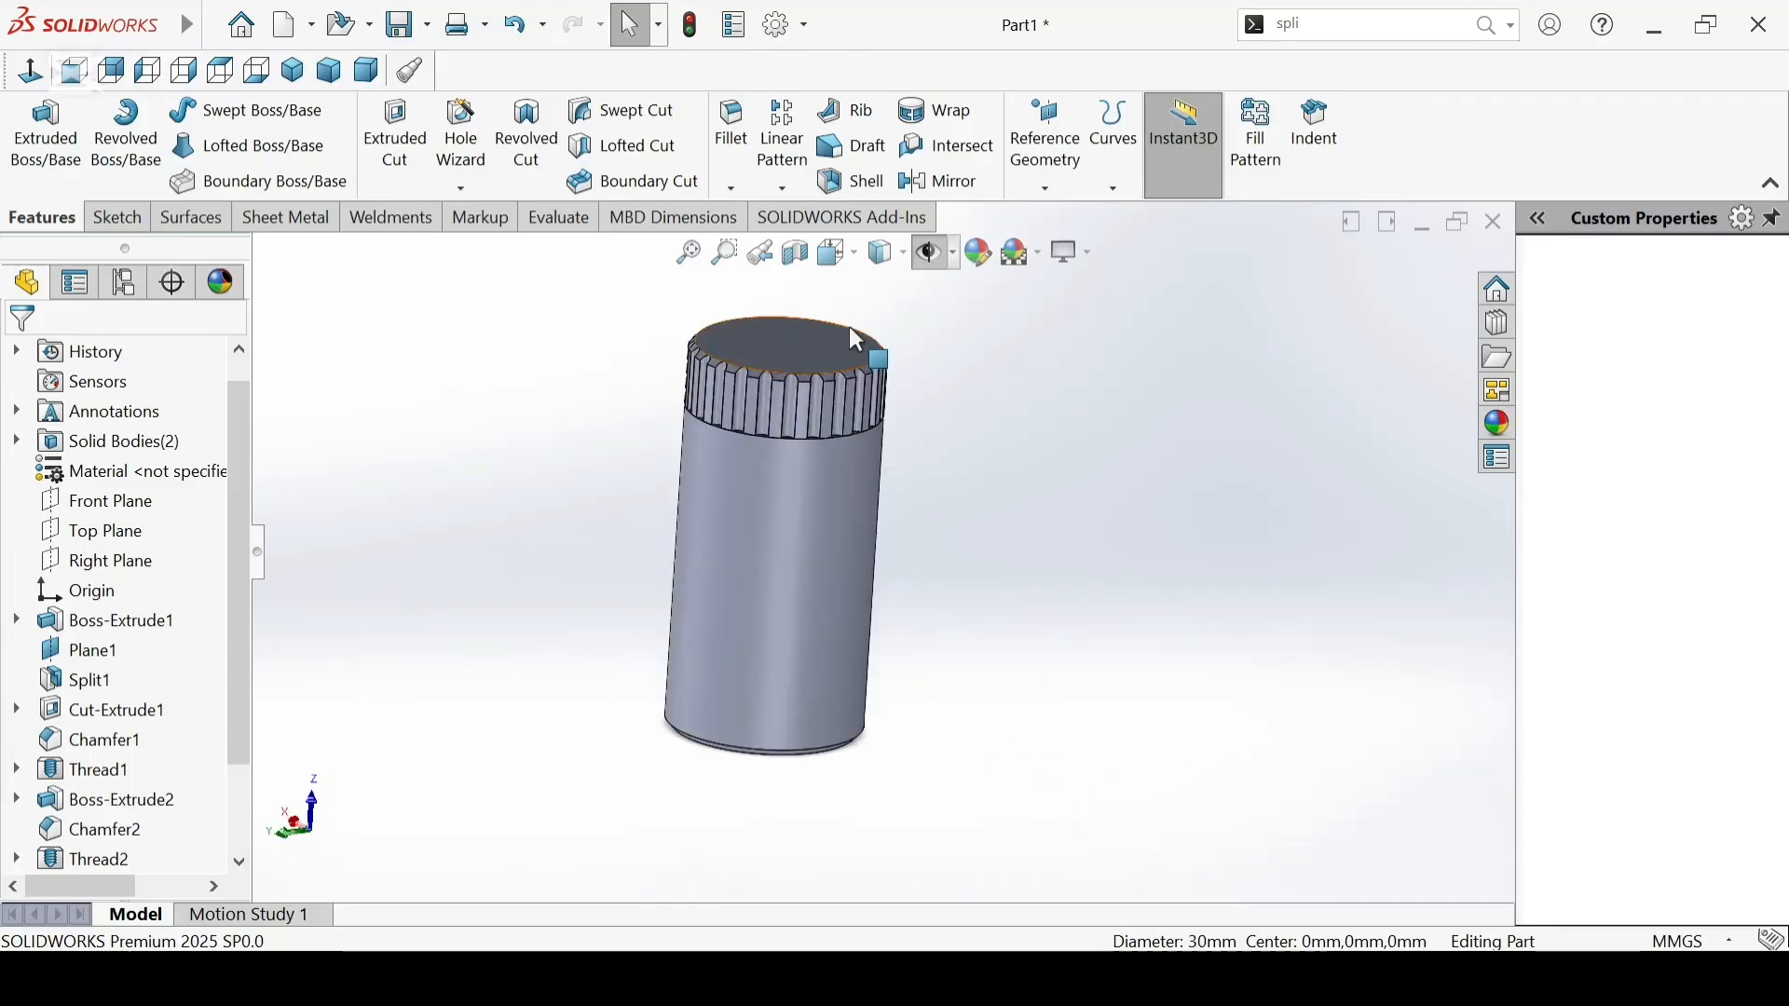
Step: Cut a section view along the Right Plane and examine the container's inner cavity and mating threads
click(797, 254)
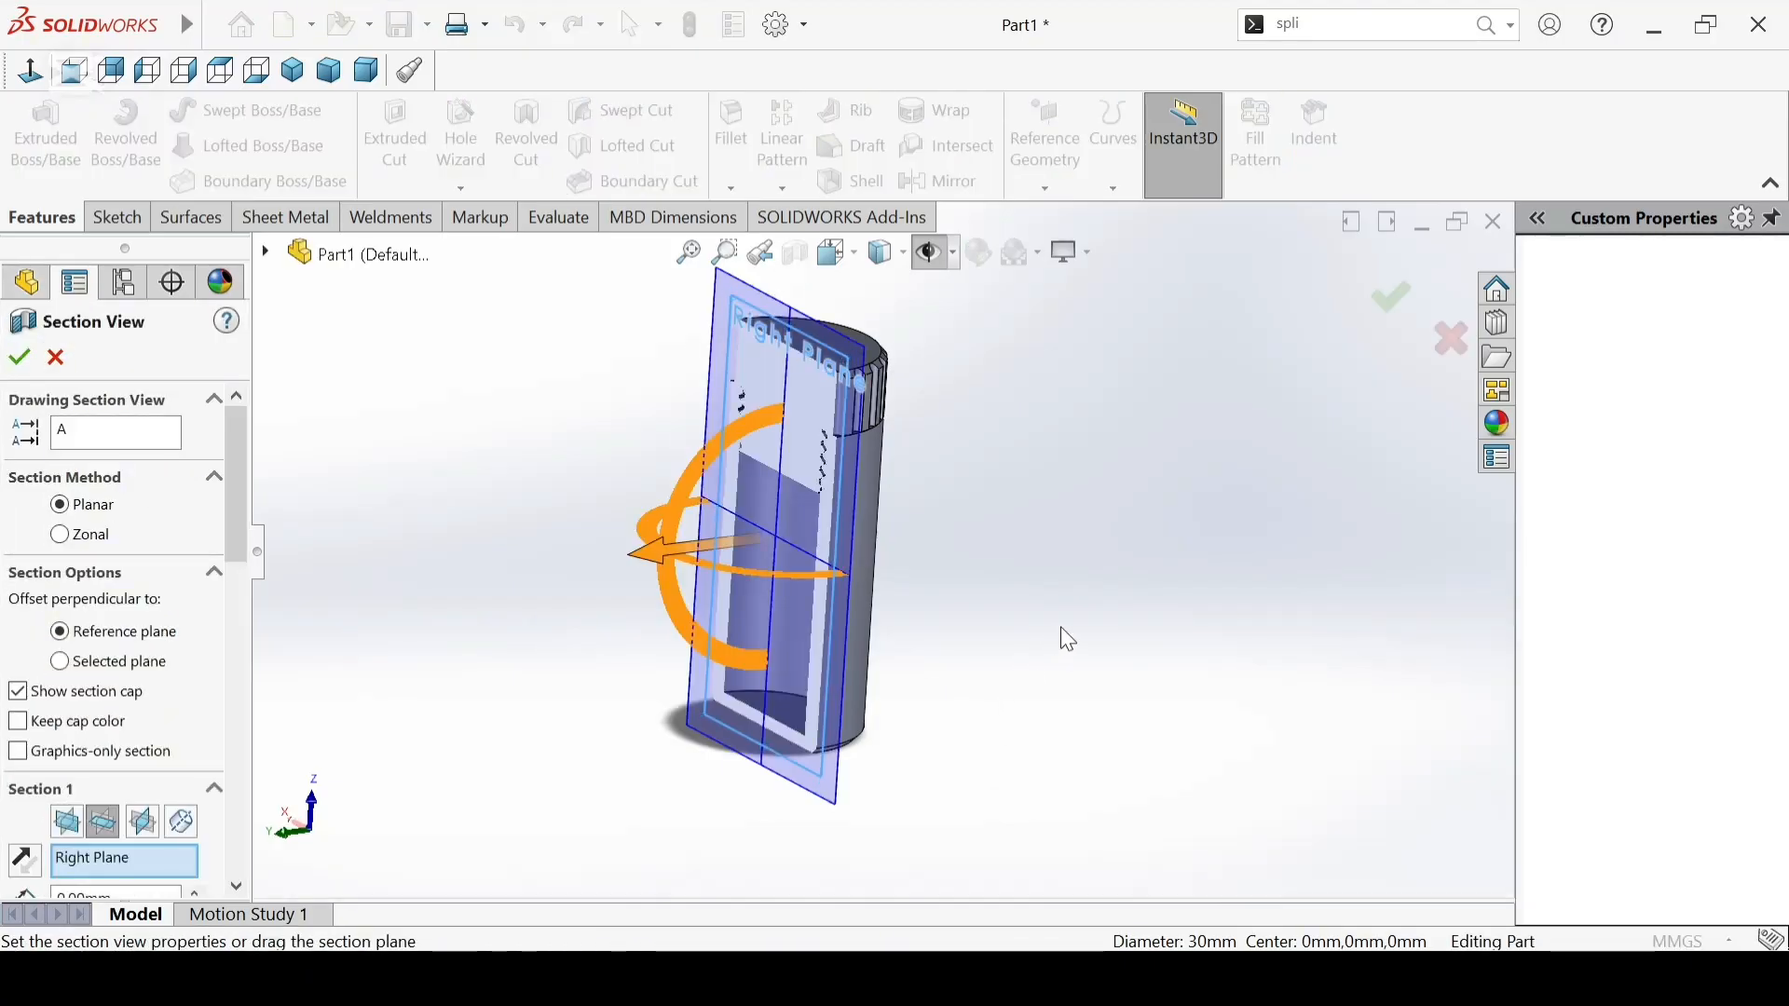
middle_drag(1069, 641, 1082, 795)
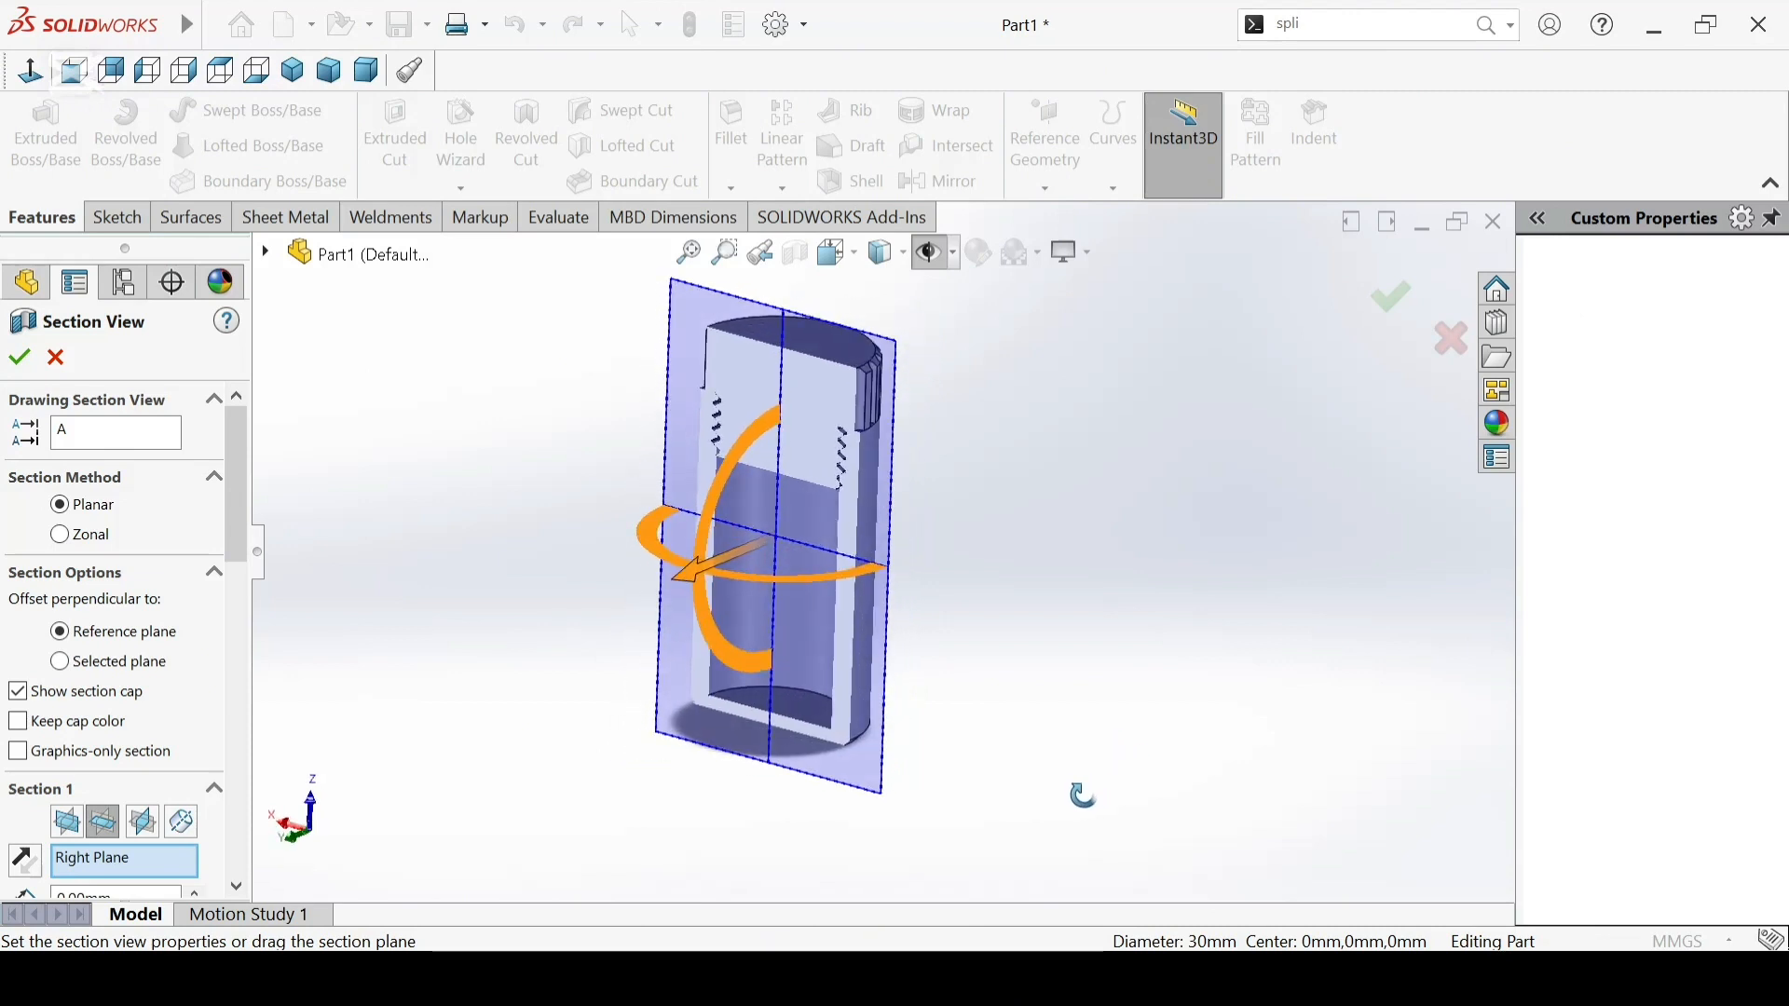
click(25, 364)
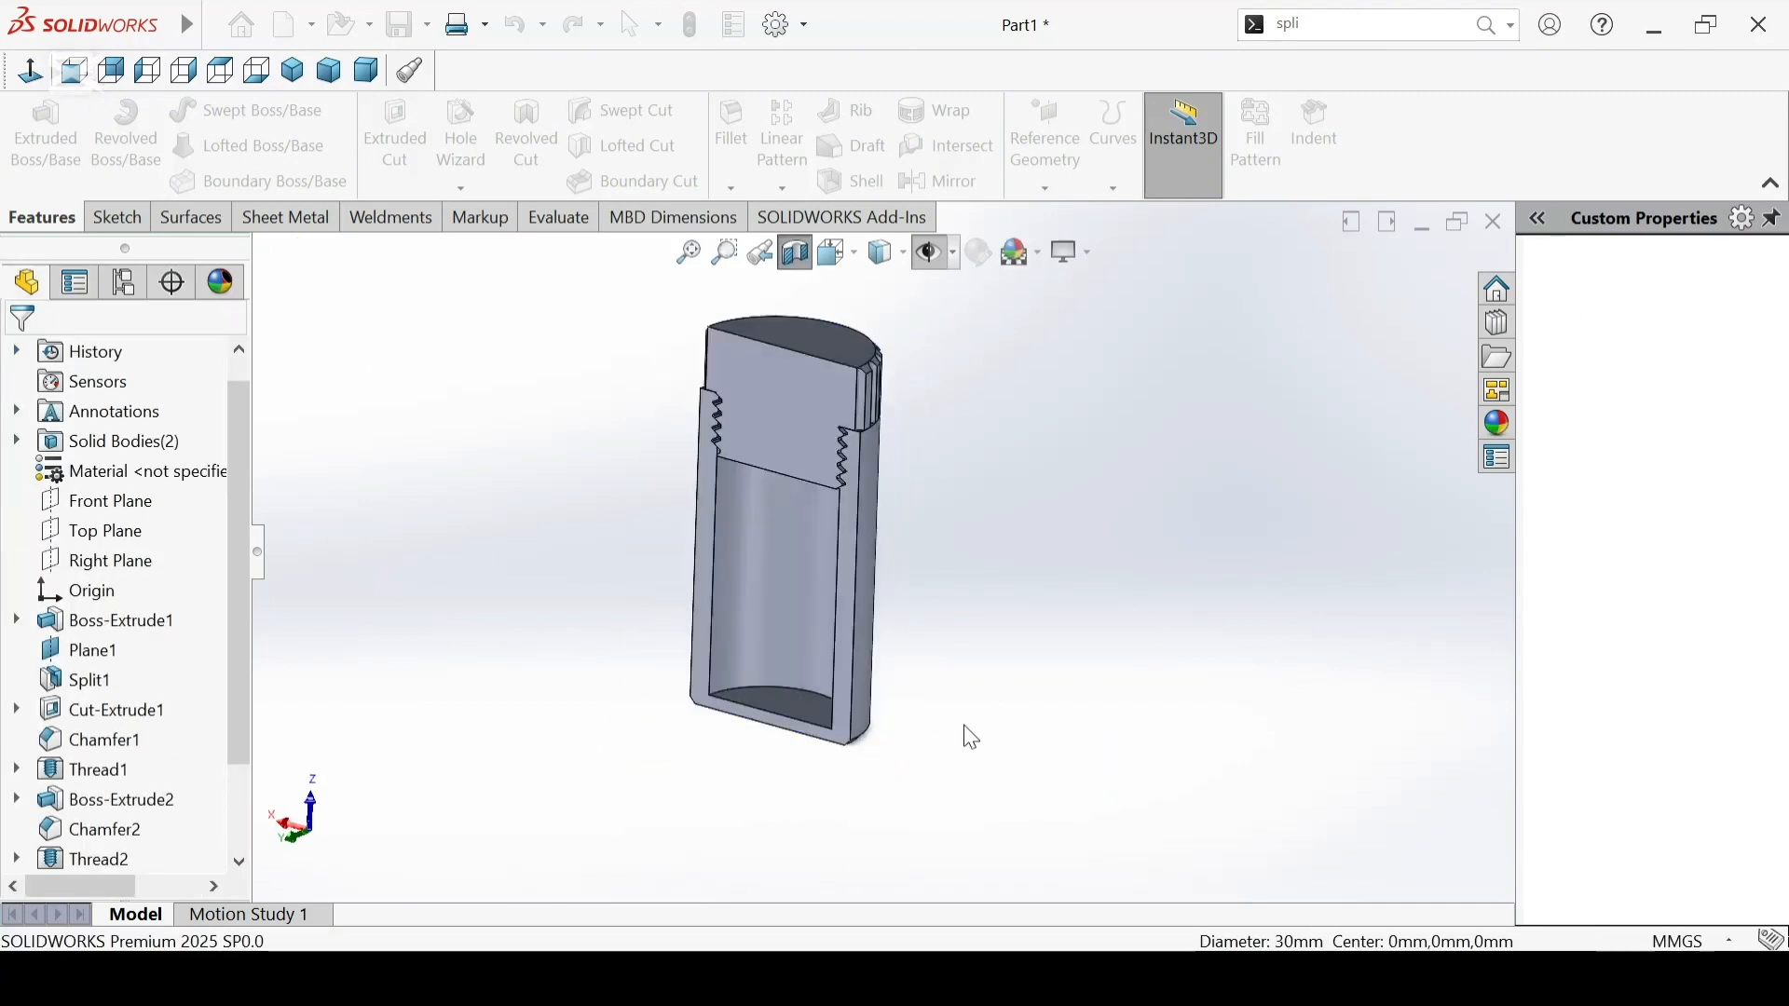
click(761, 557)
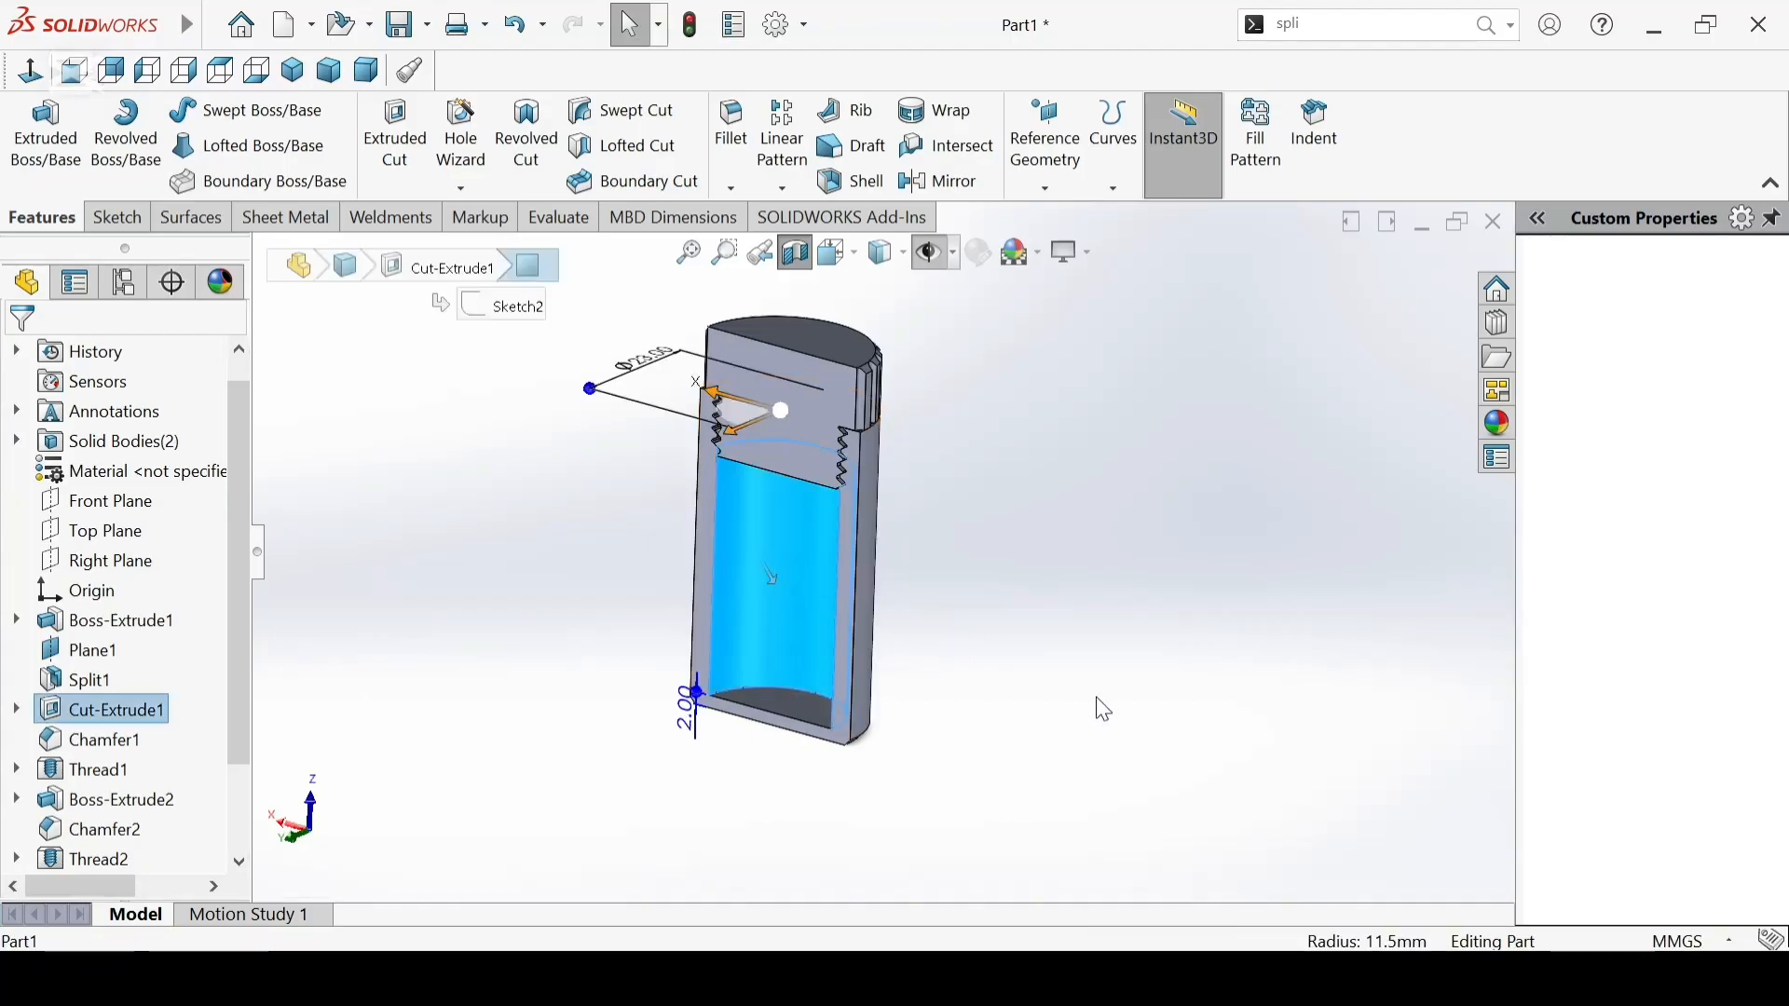
middle_drag(1104, 710, 1220, 610)
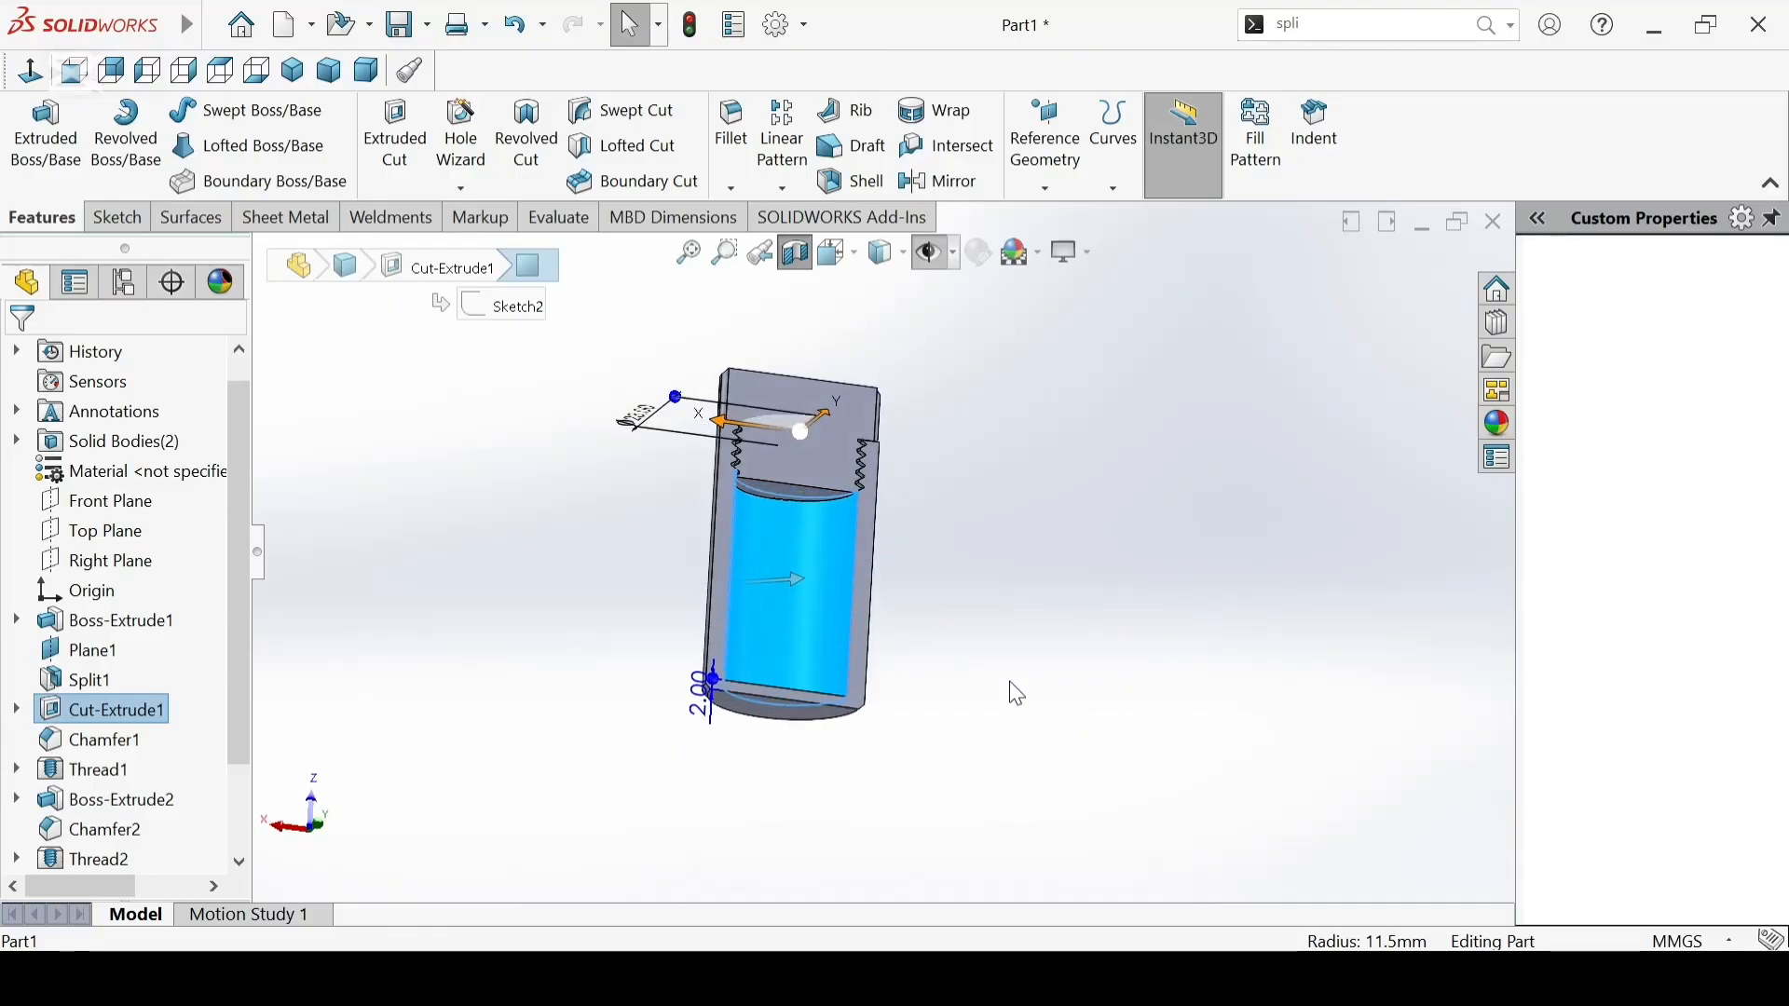
middle_drag(1122, 520, 1126, 678)
click(1045, 565)
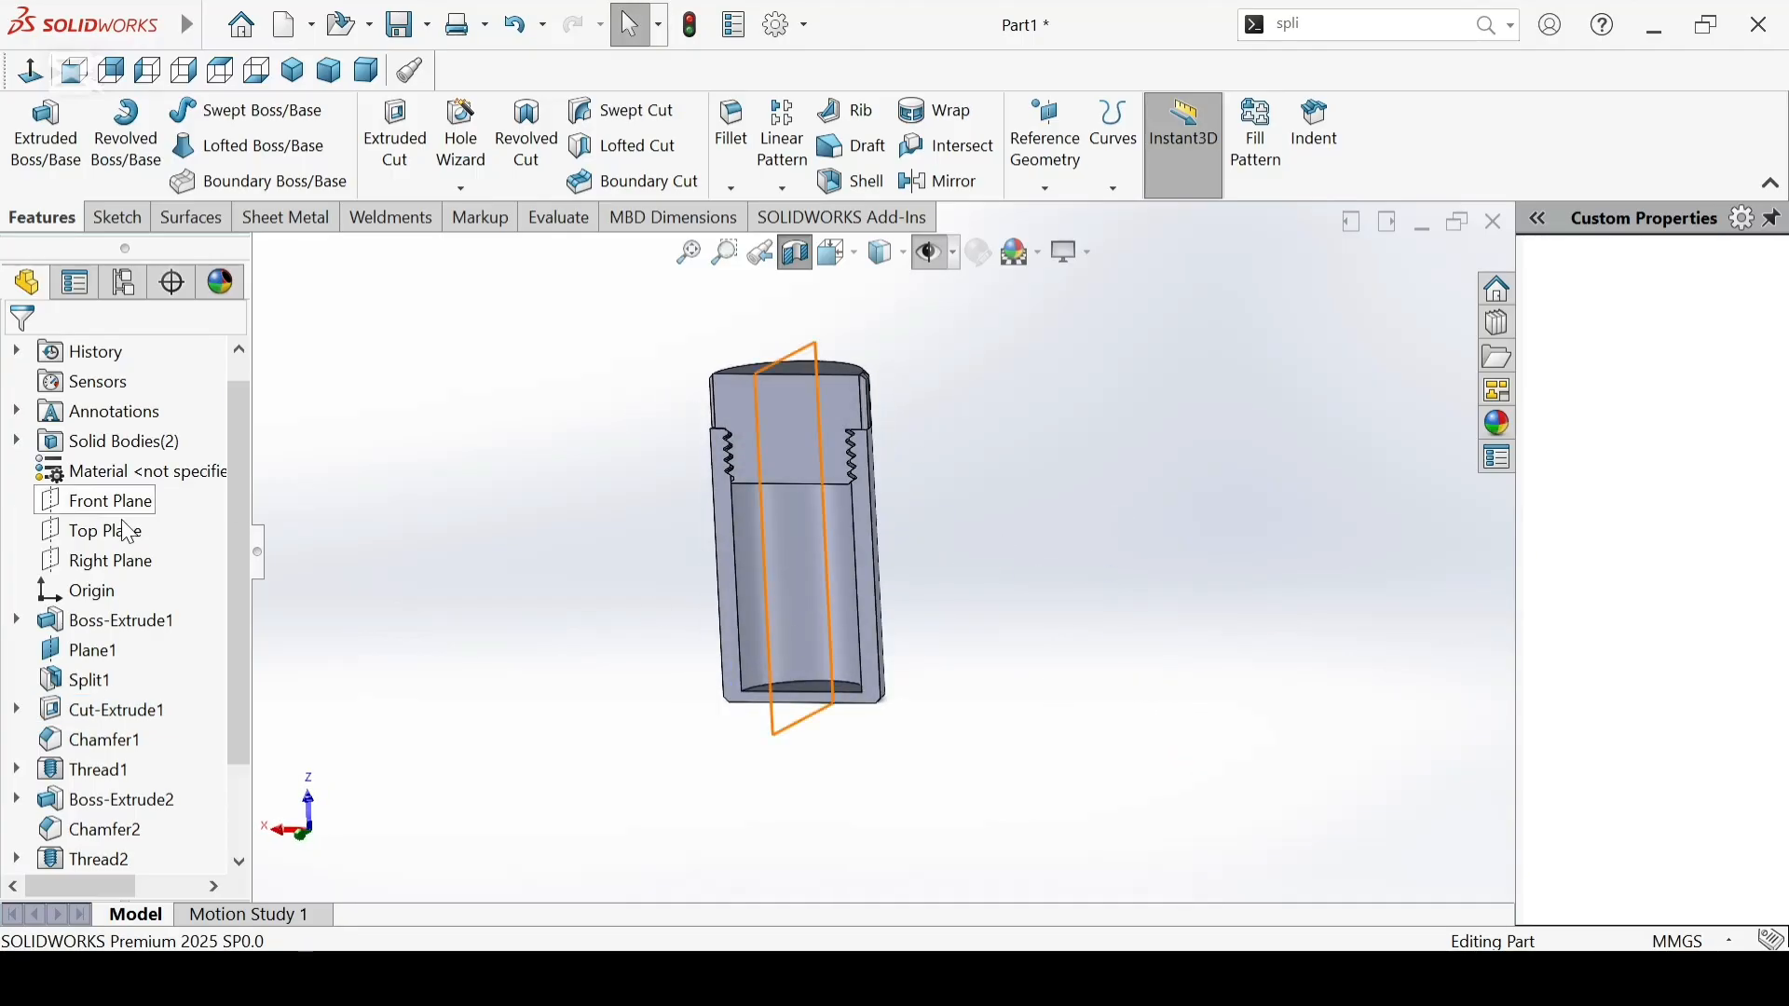
Step: Set the base cylinder's extrusion length to 100 mm and rebuild the part
click(118, 633)
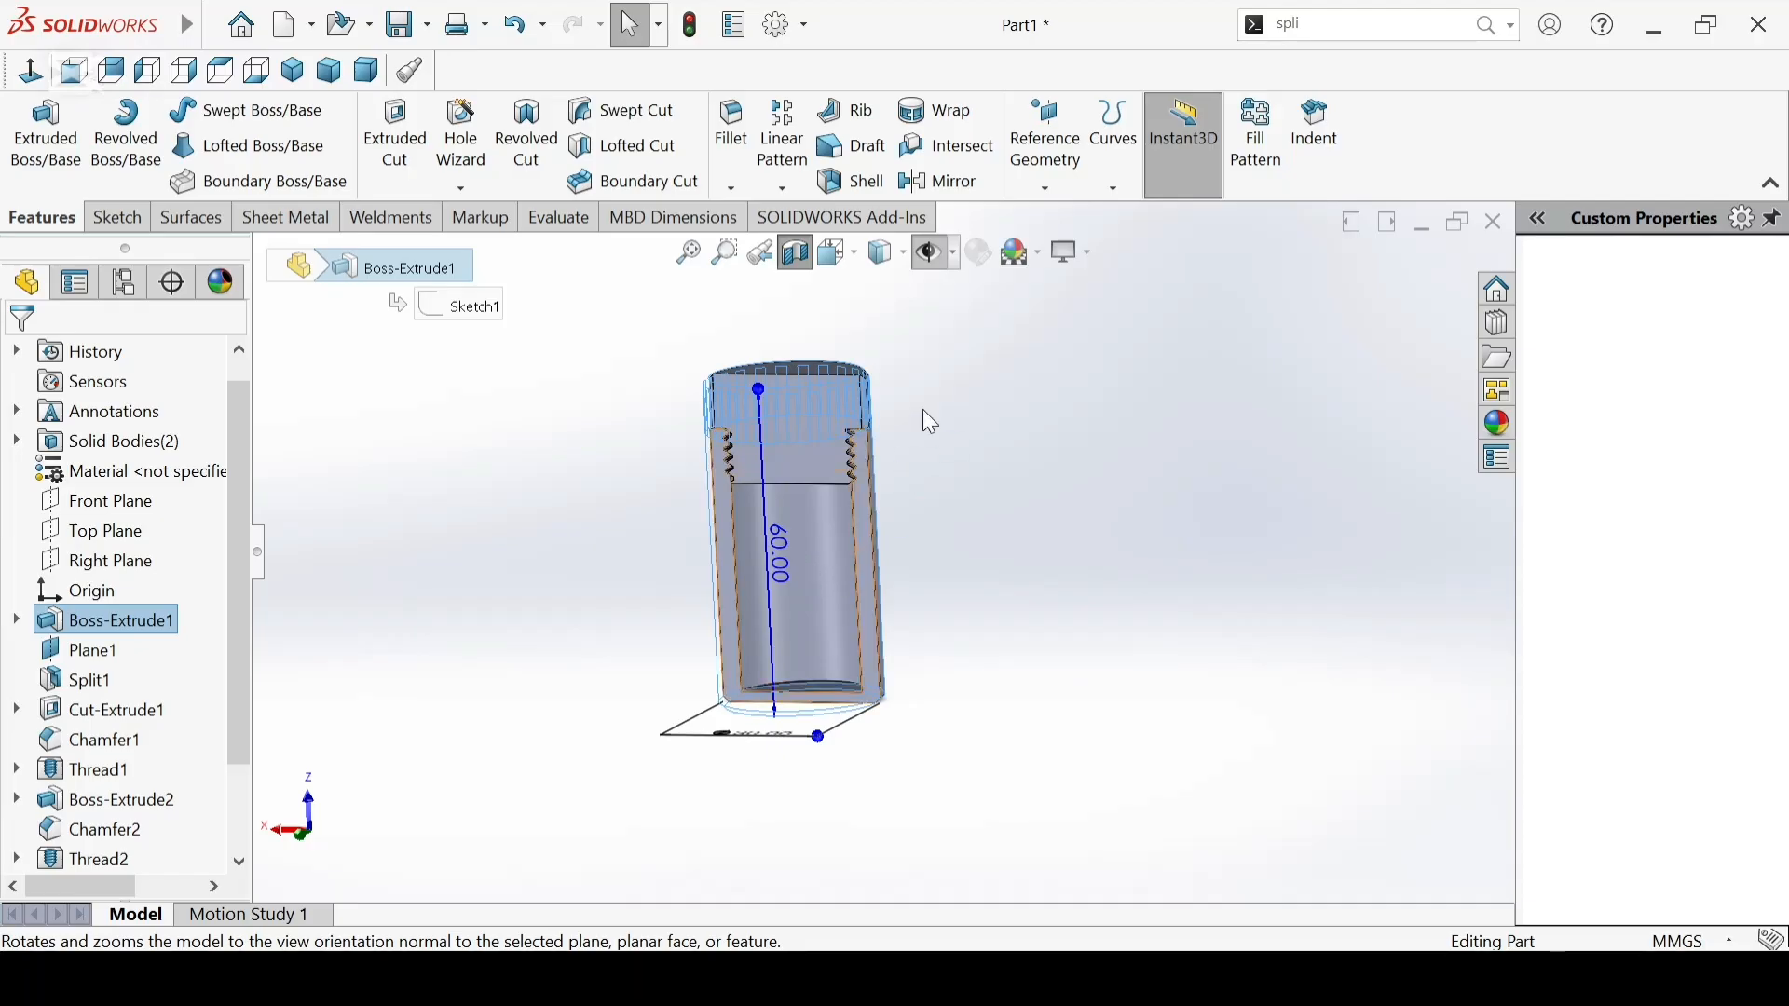
double_click(778, 559)
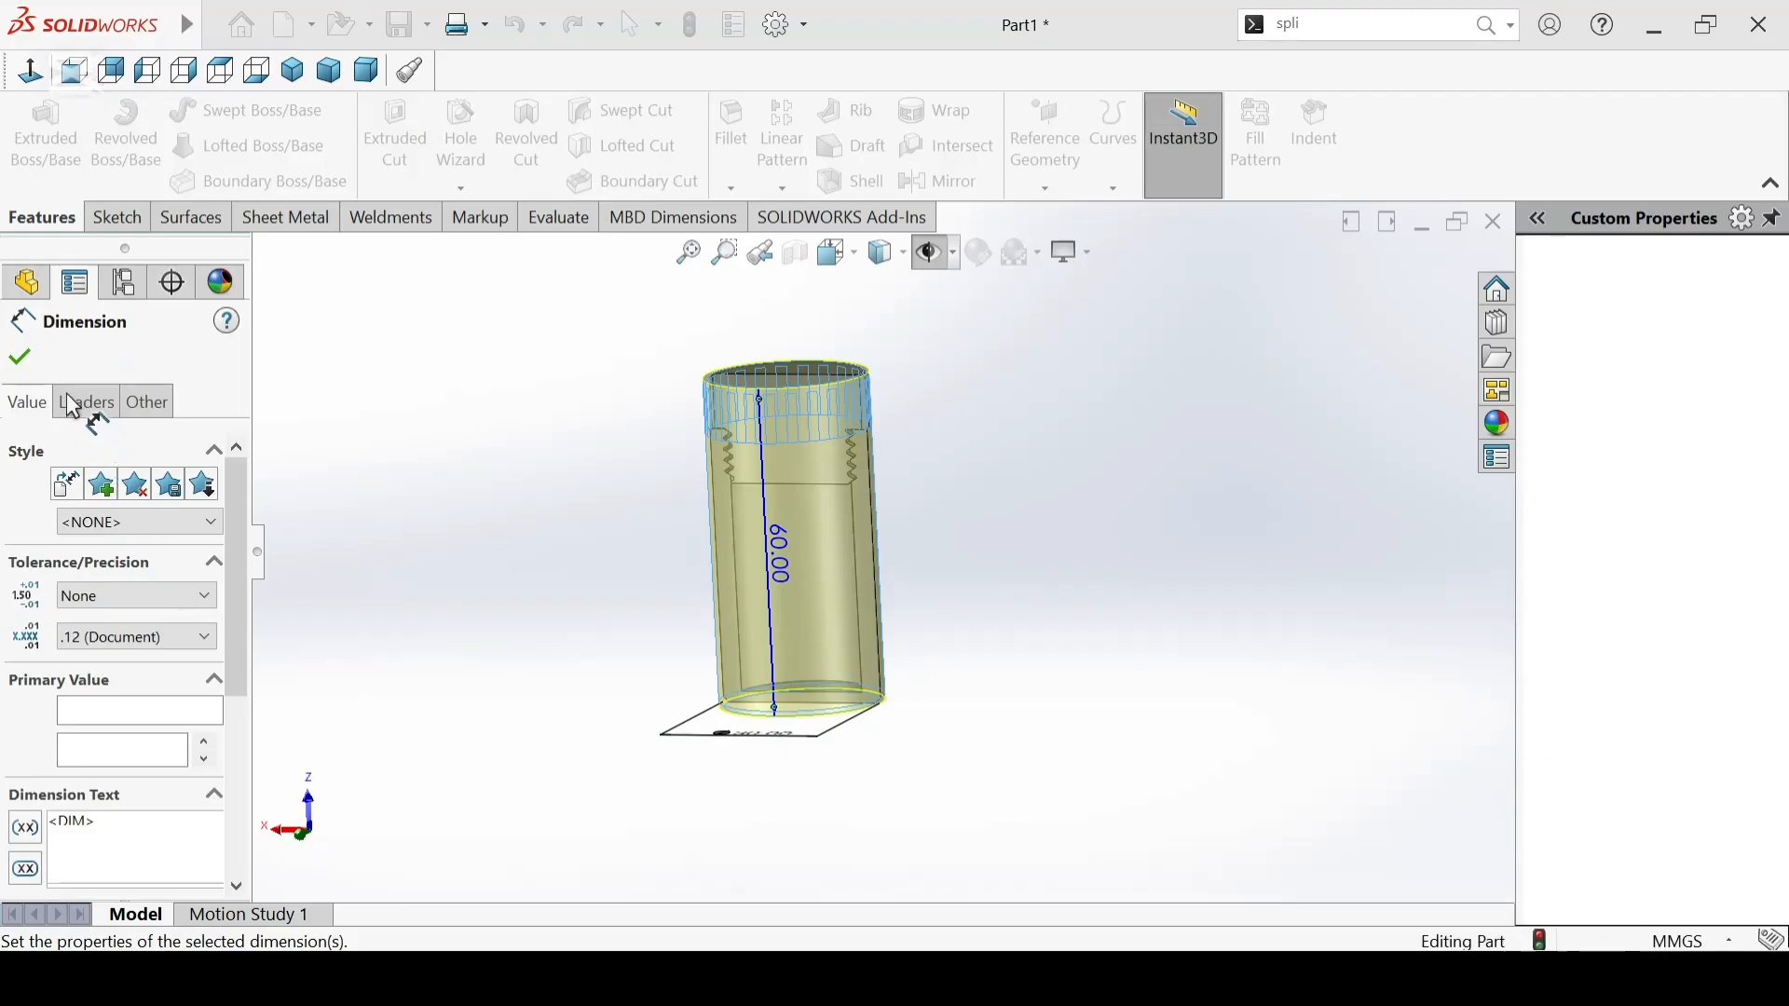
click(20, 357)
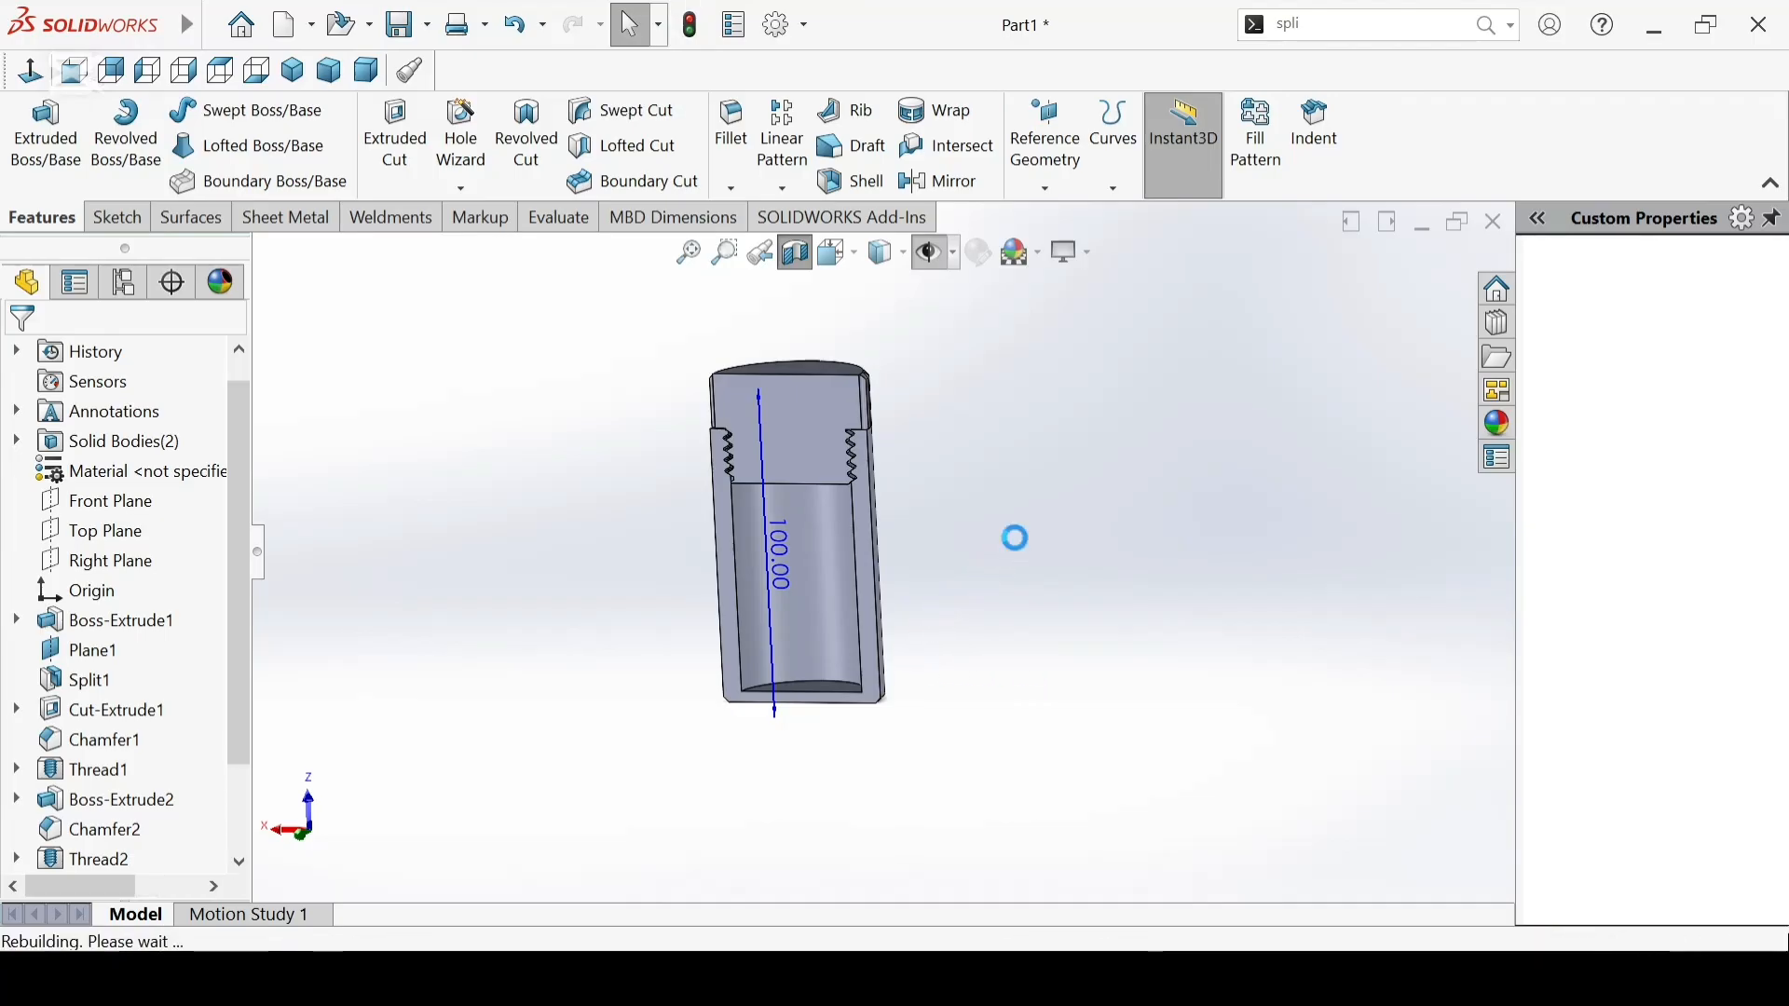
key(f)
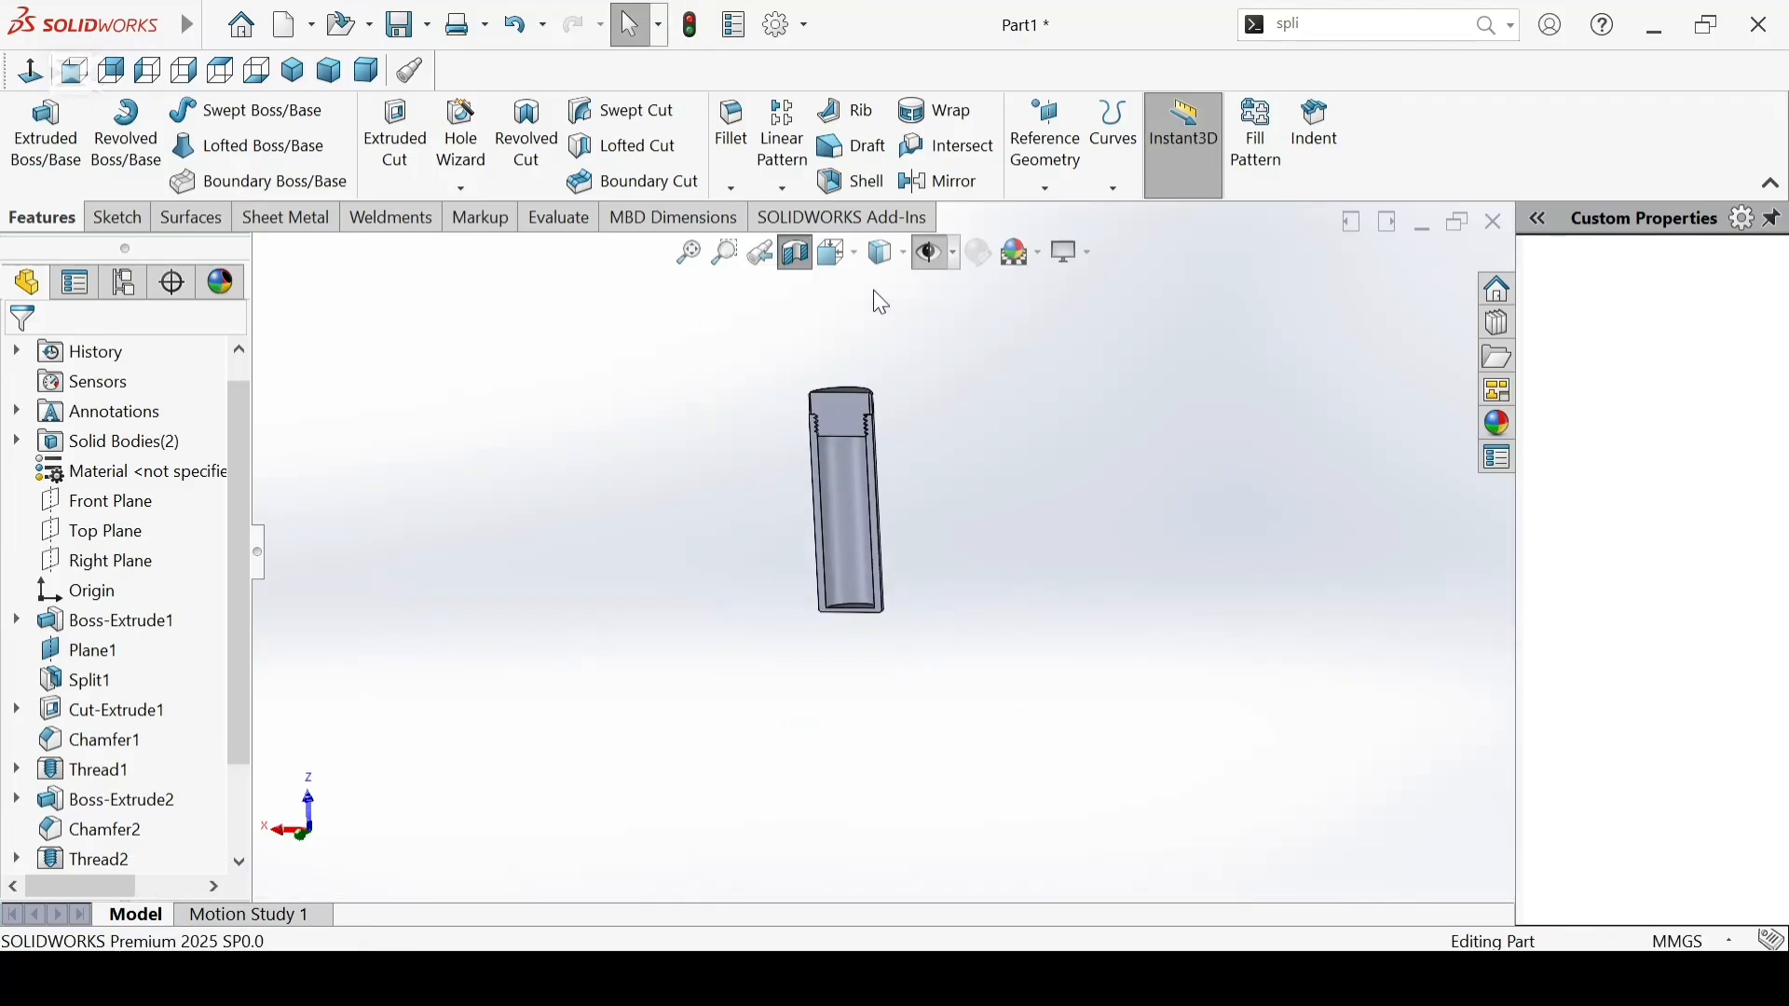
Step: Turn off the section view and examine the complete container with its grooved lid from several sides
click(816, 267)
middle_drag(946, 533, 1034, 643)
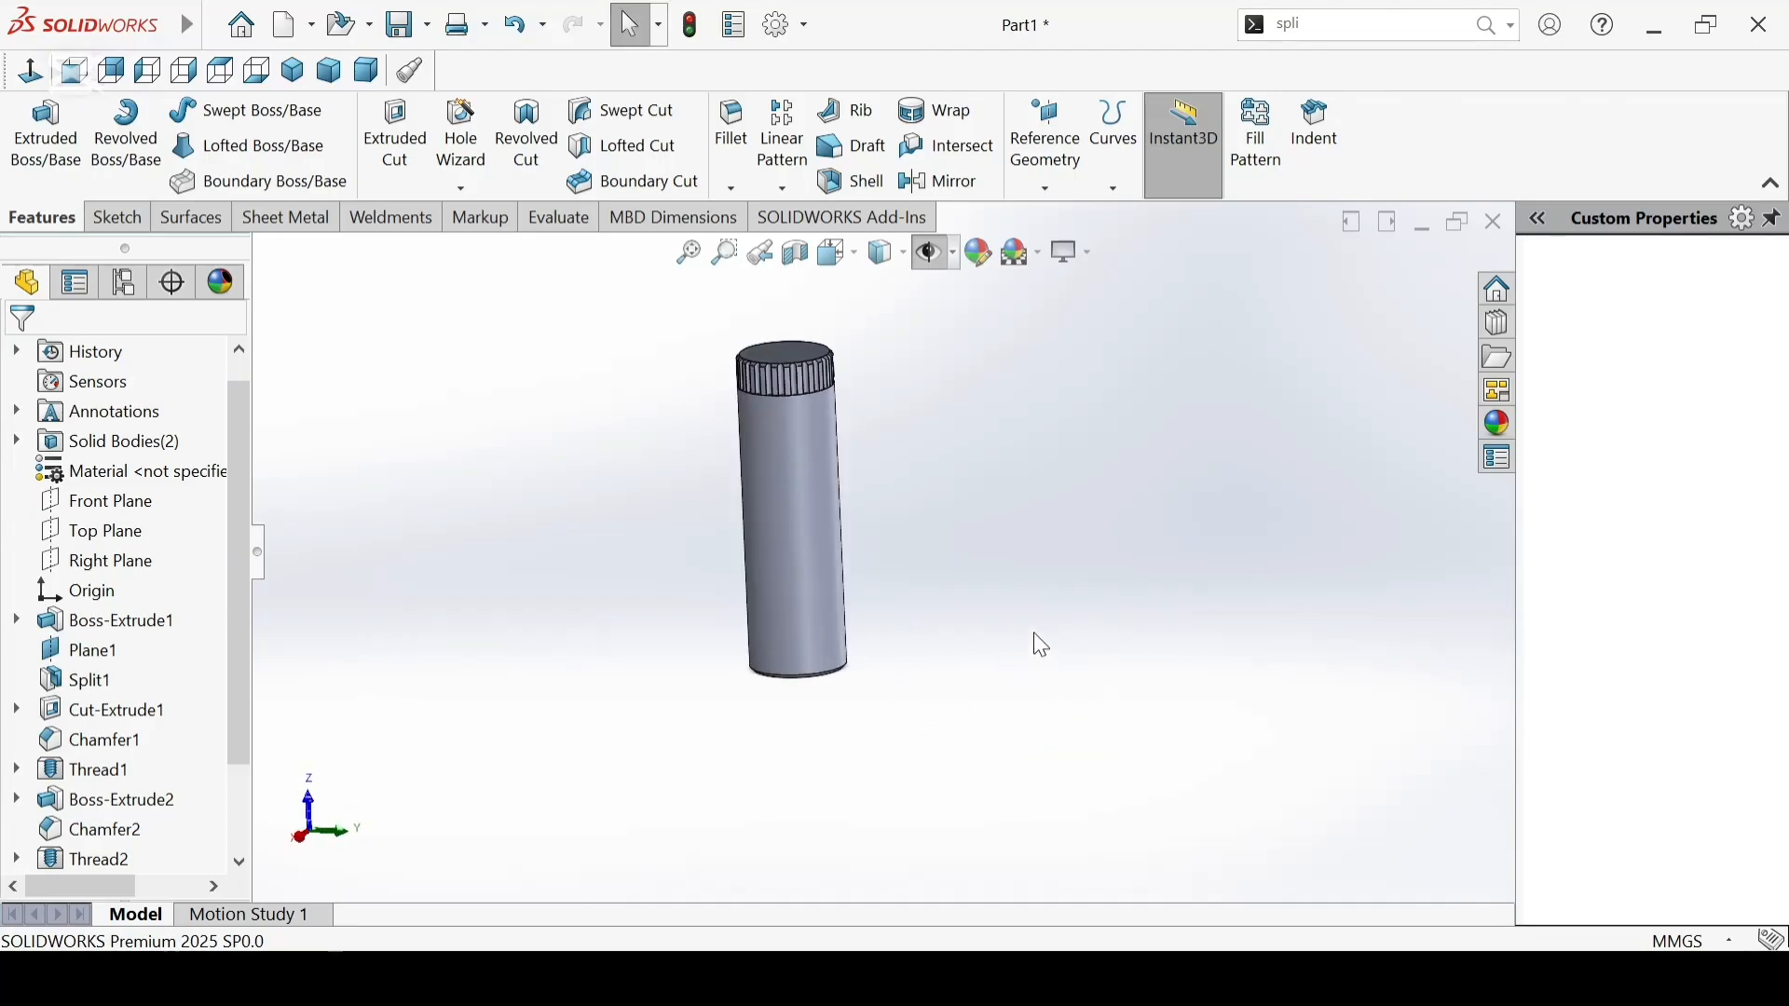
scroll(954, 515, up, 2)
scroll(947, 501, down, 4)
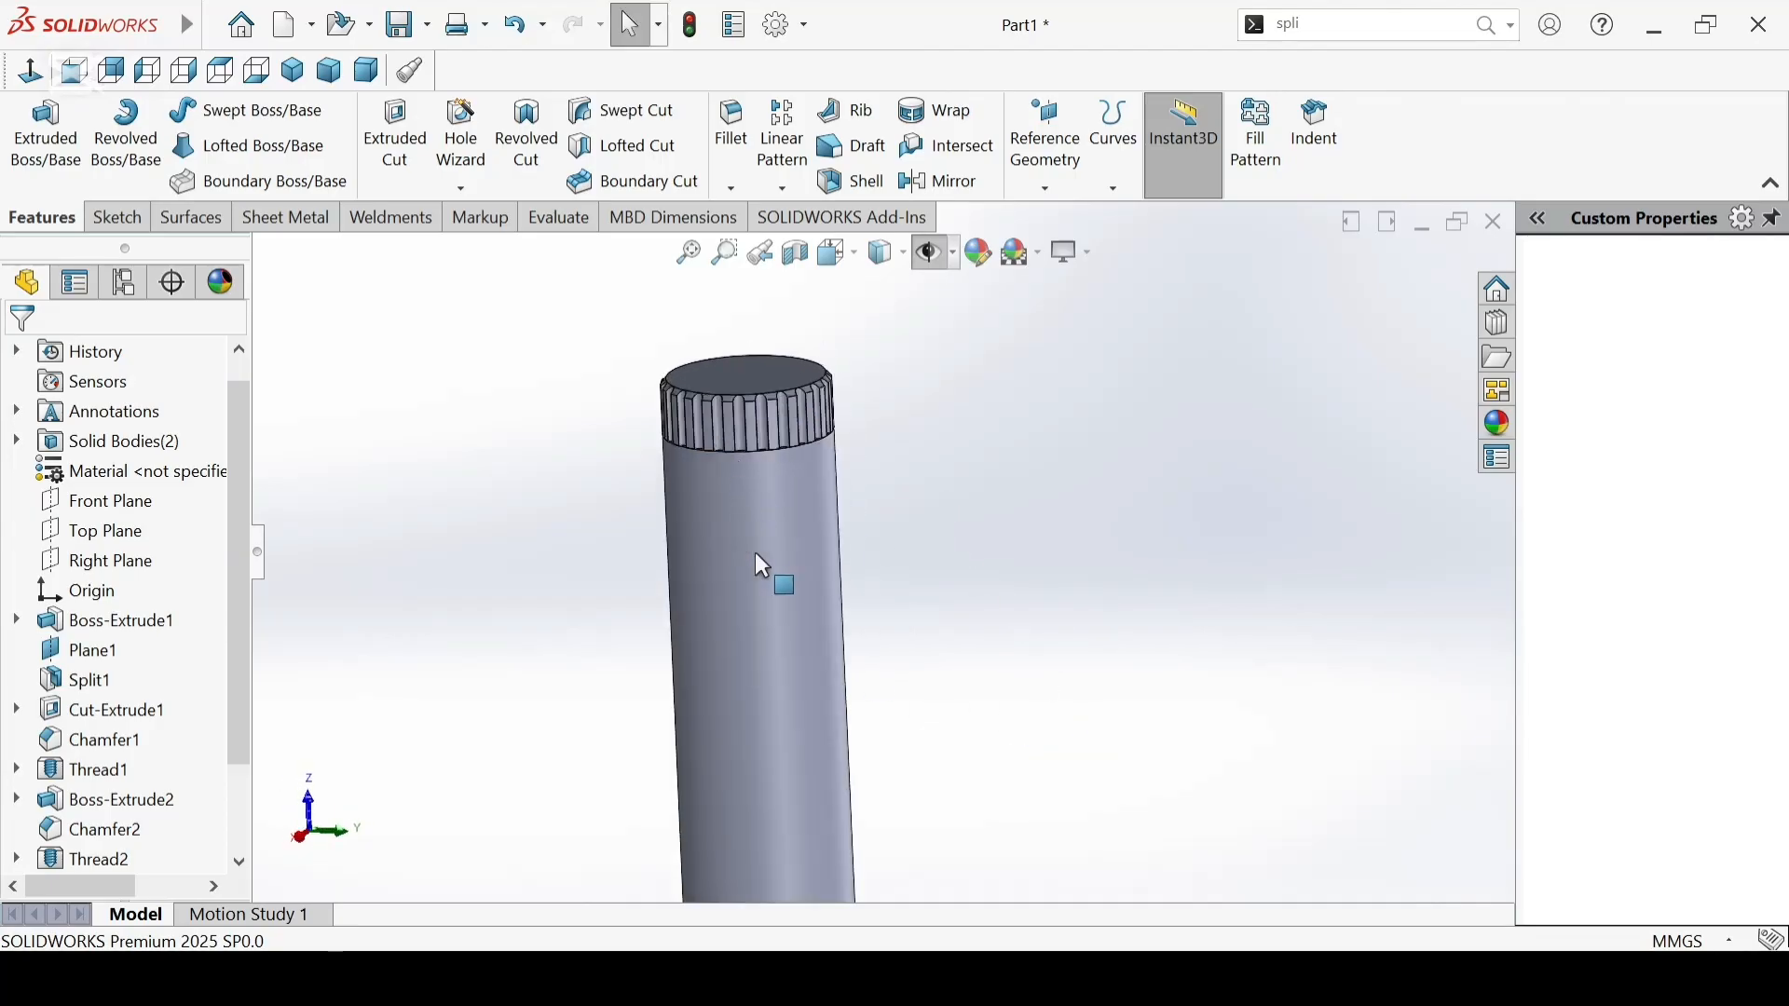
scroll(973, 607, up, 2)
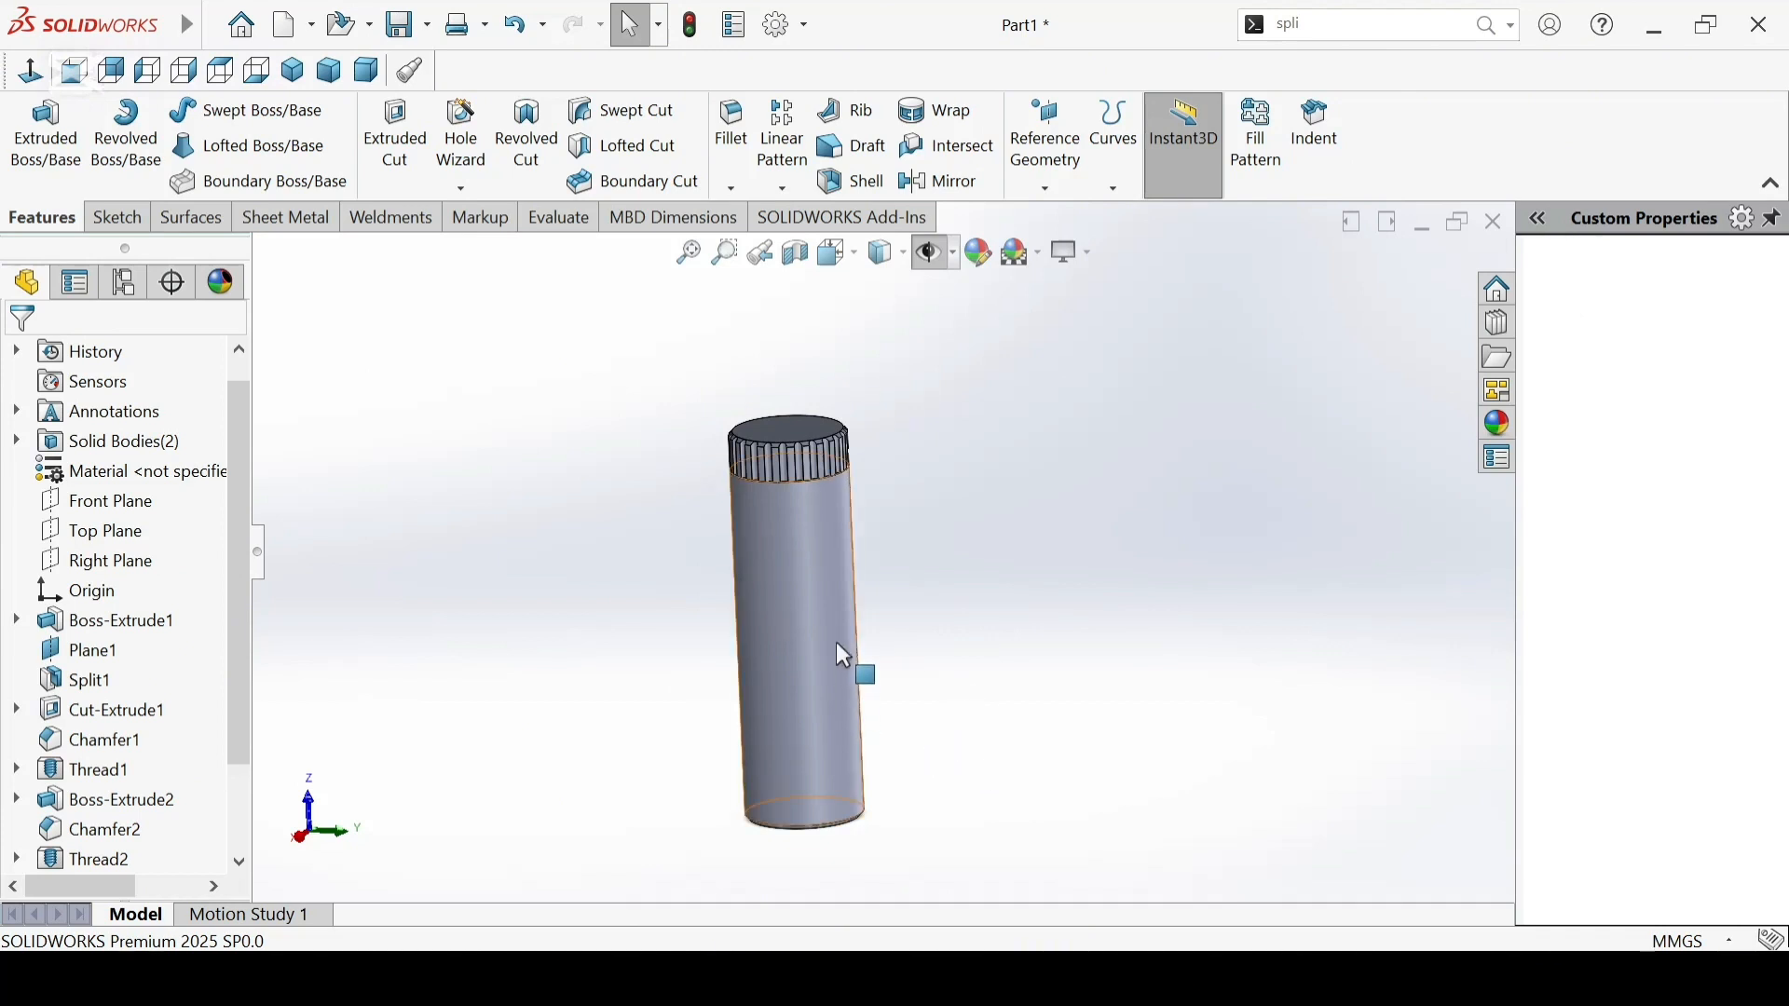
middle_drag(913, 722, 995, 723)
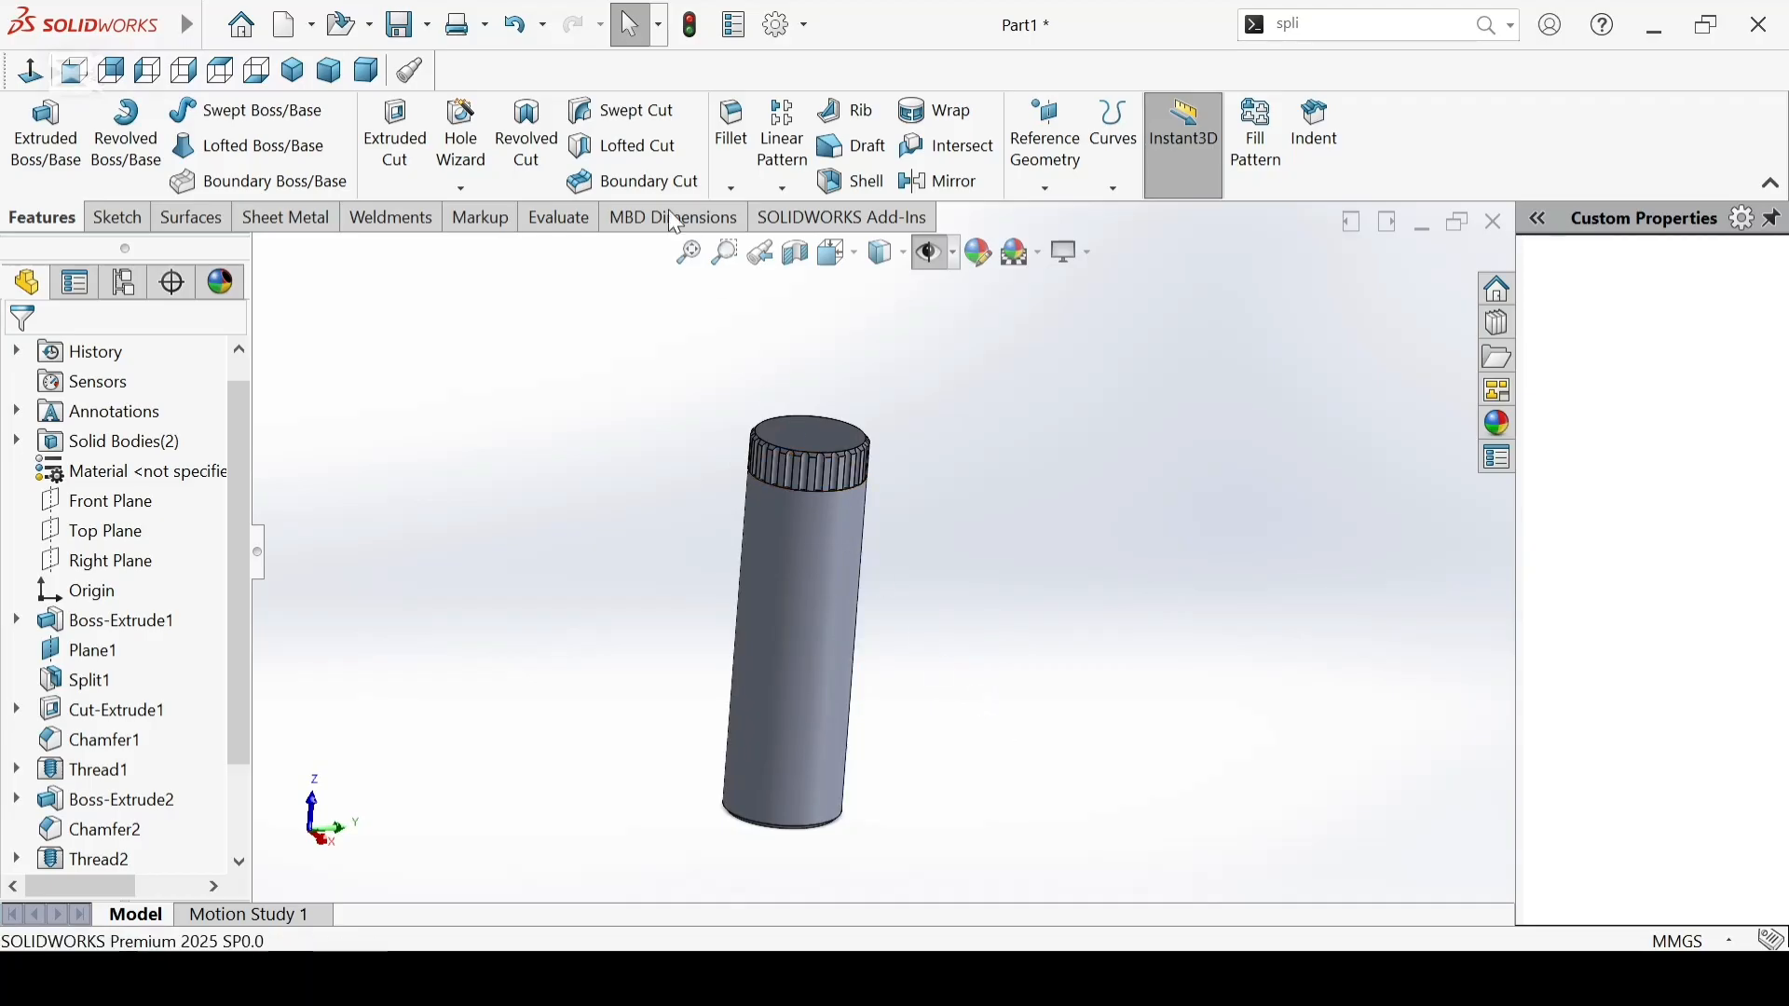